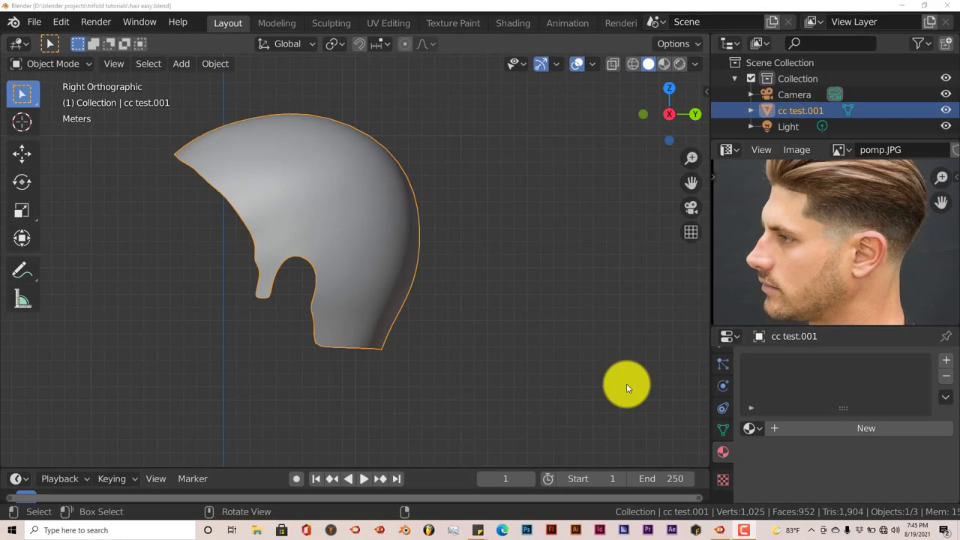
- Examine the scalp mesh's side profile alongside the full hairstyle reference photo
scroll(502, 383, down, 1)
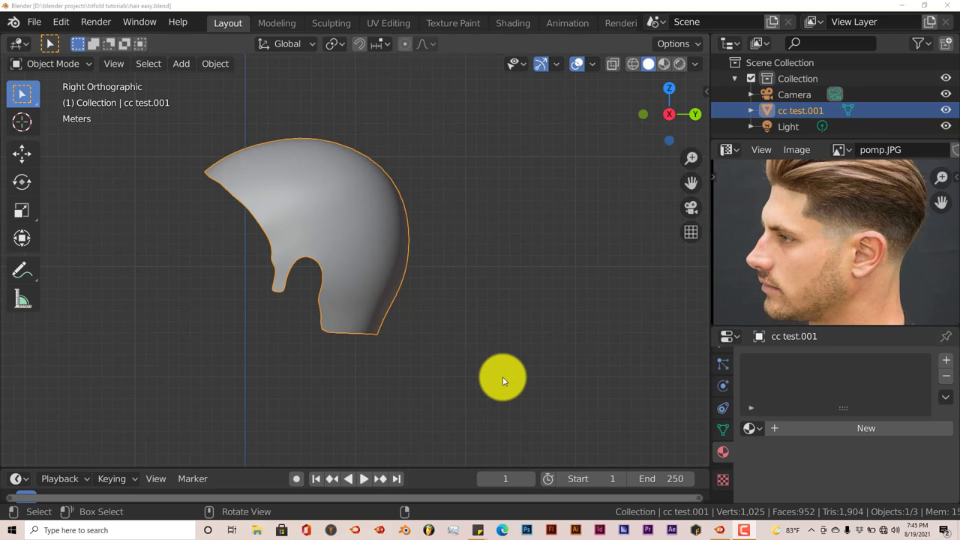
scroll(471, 376, down, 2)
scroll(471, 375, up, 4)
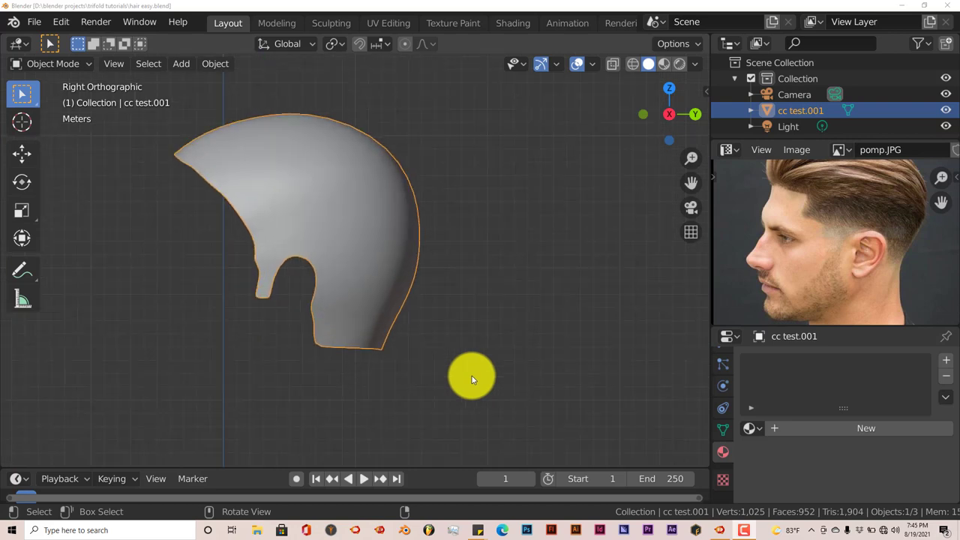
scroll(471, 376, up, 1)
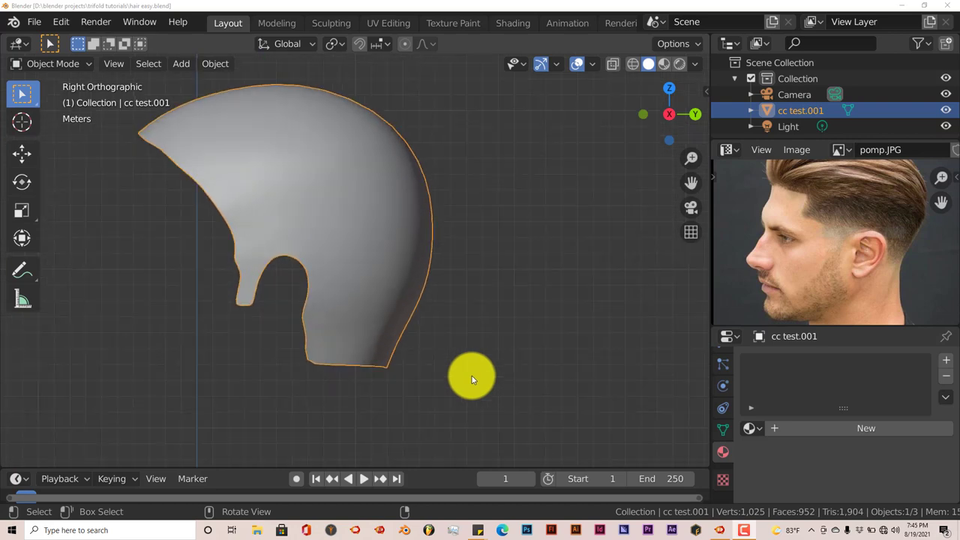
scroll(469, 374, down, 3)
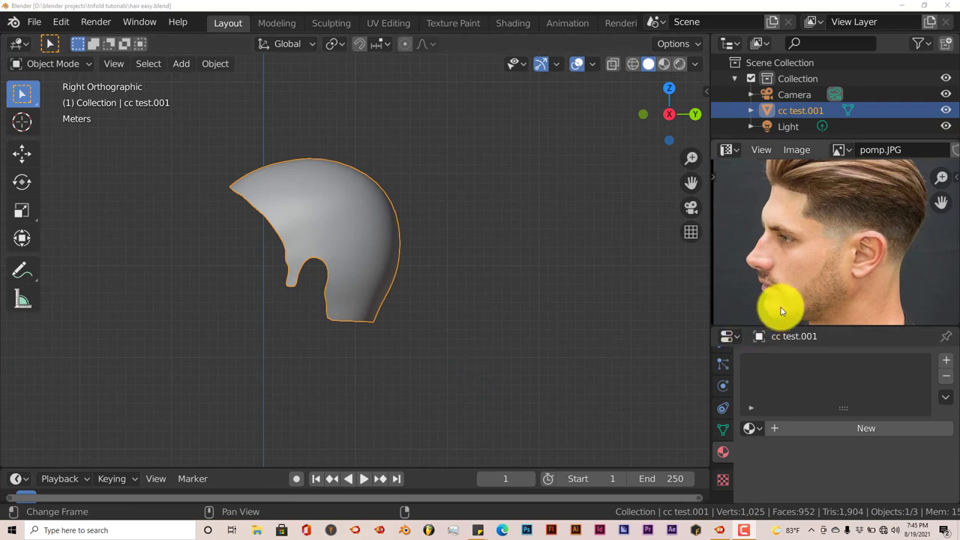
scroll(781, 311, down, 3)
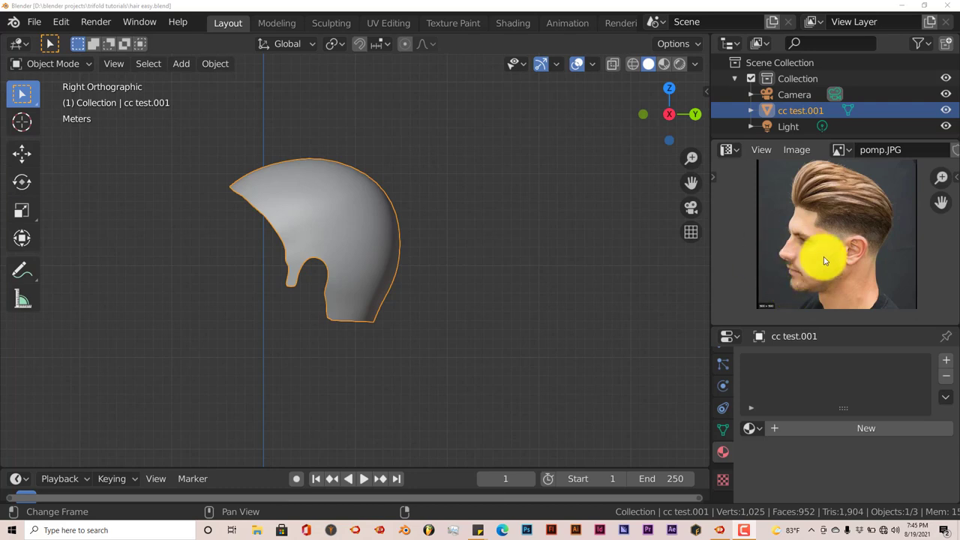
scroll(823, 266, up, 1)
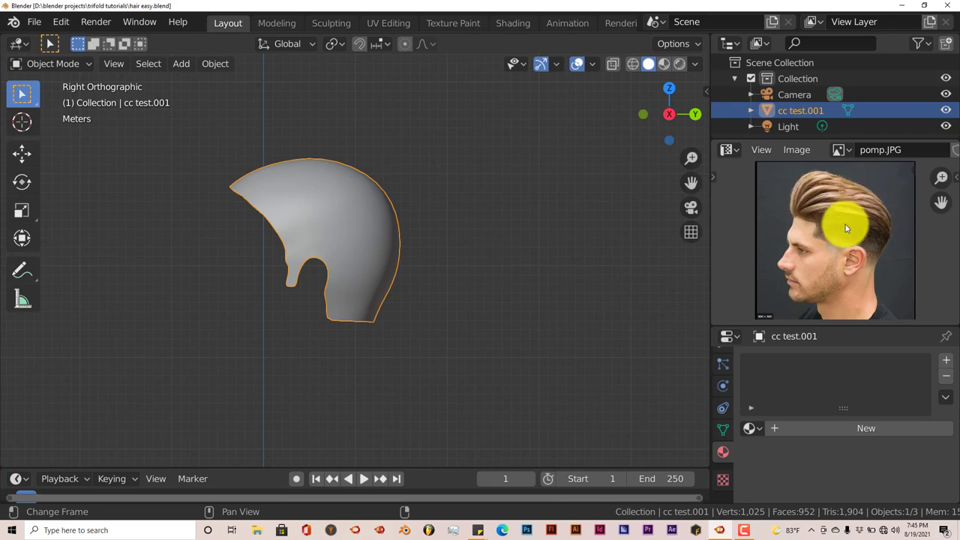
scroll(305, 265, up, 1)
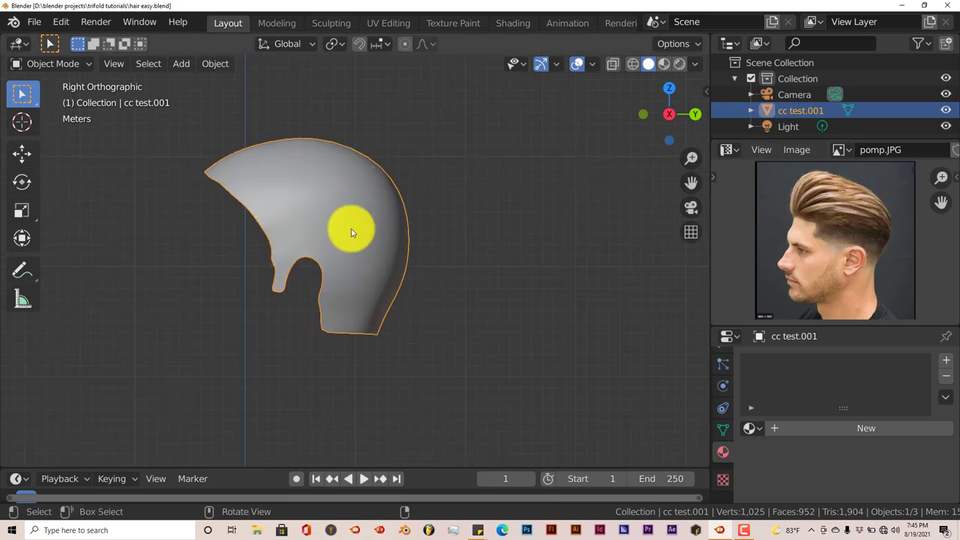
scroll(350, 231, down, 1)
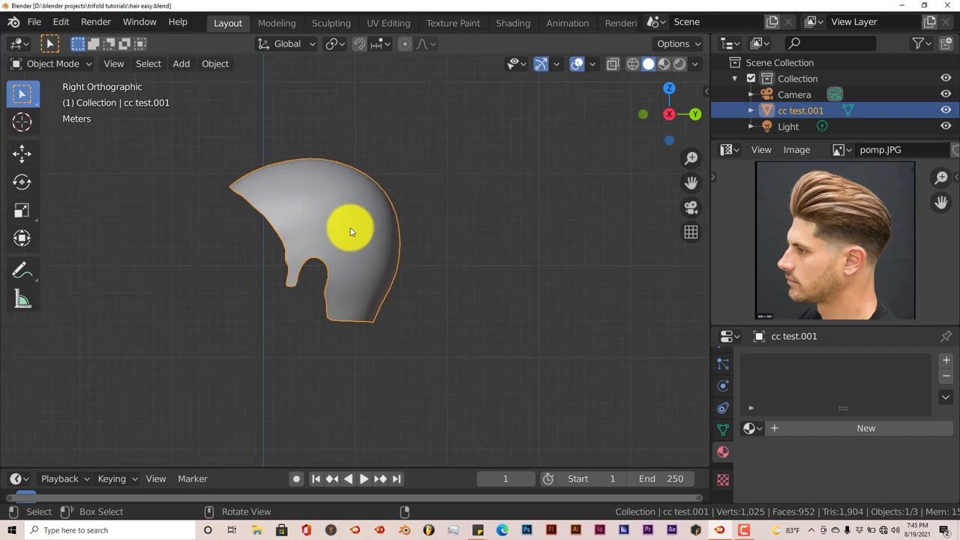
scroll(349, 235, up, 2)
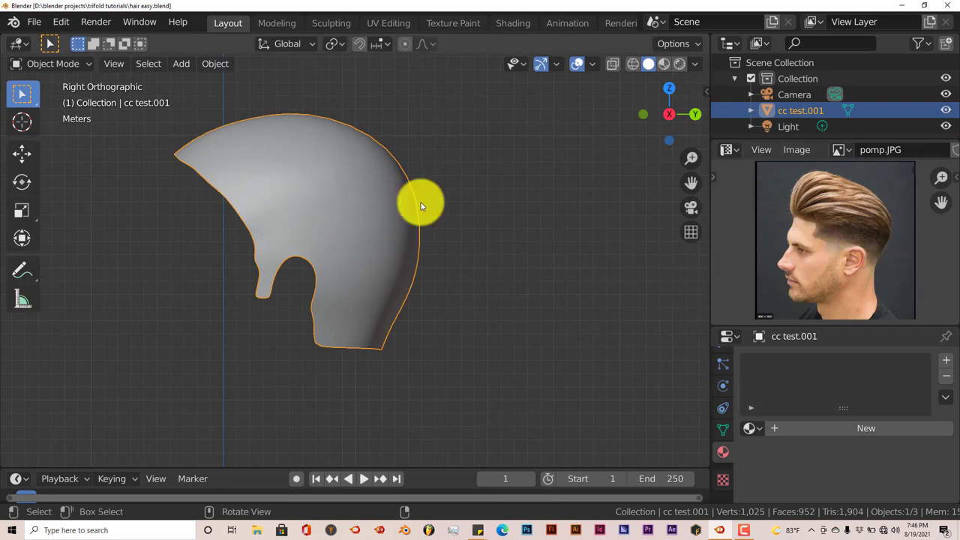
- Start the Shortcut VUr key display, set its Offset X to 159, raise its Offset Y, and hide the sidebar
key(n)
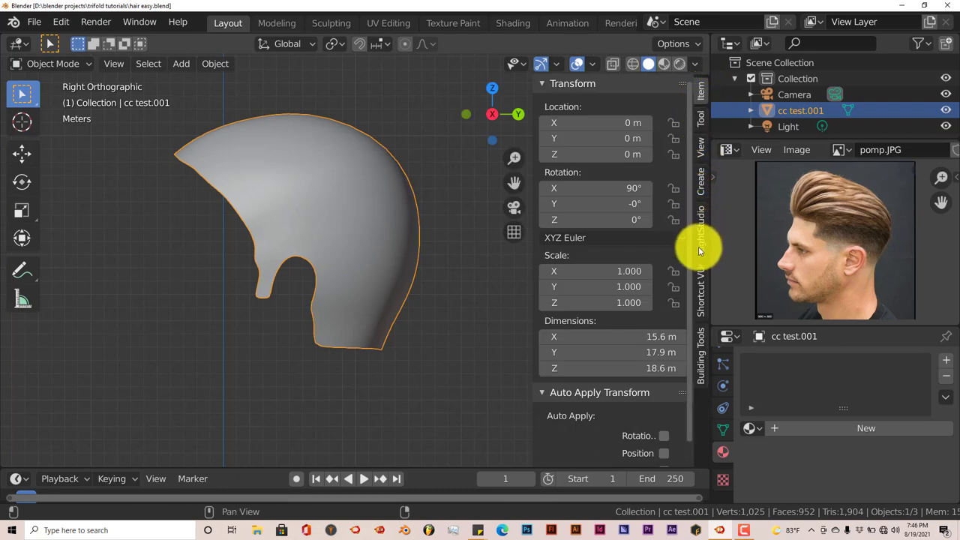
click(701, 286)
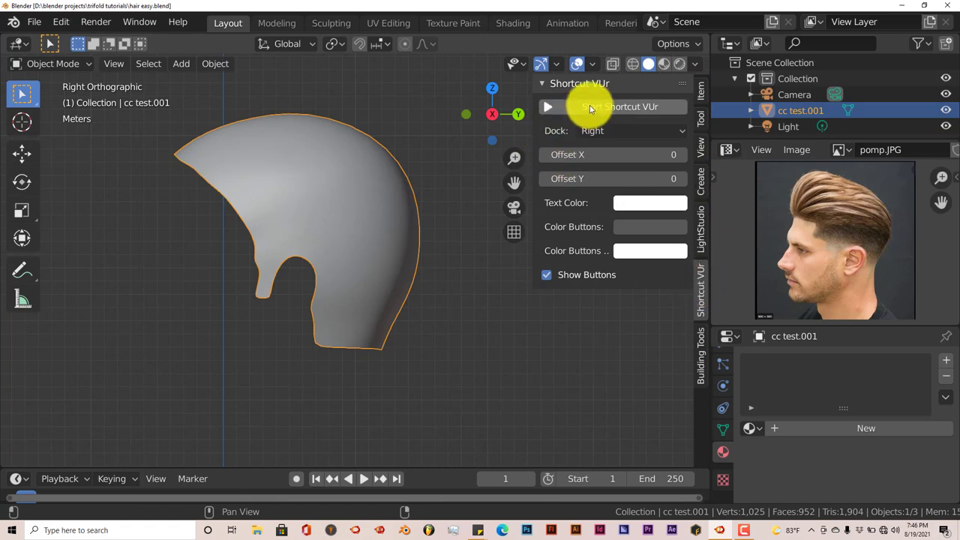
click(553, 106)
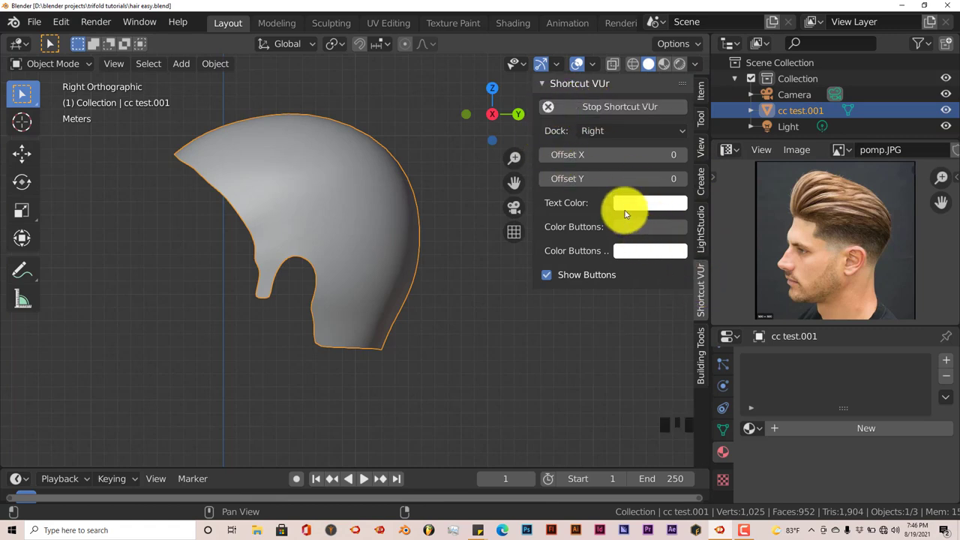
drag(604, 156, 687, 155)
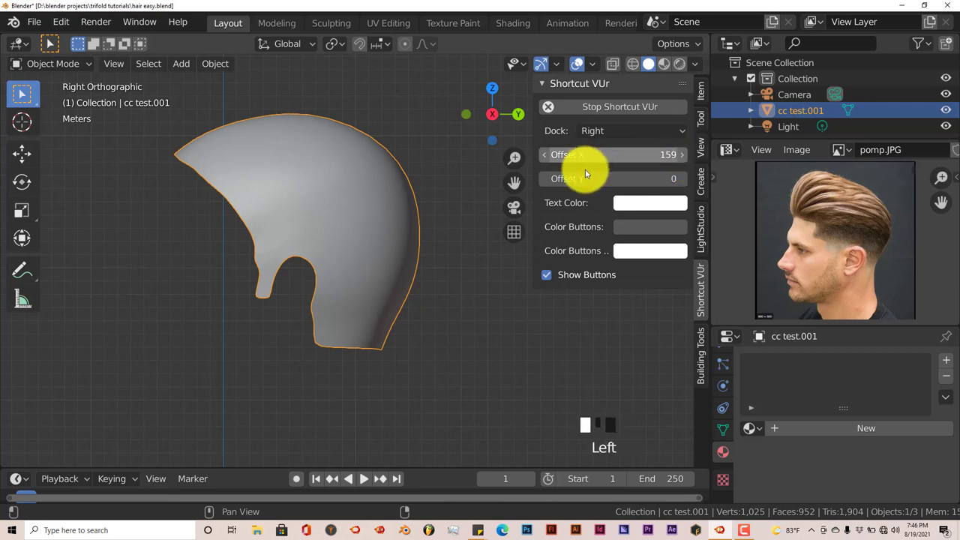
drag(589, 178, 644, 180)
drag(535, 90, 690, 90)
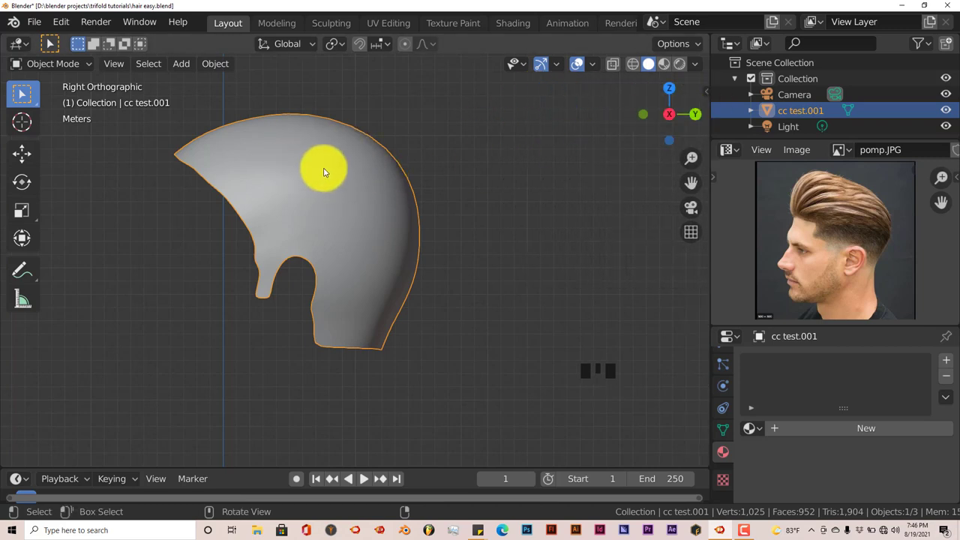
- Put the scalp mesh into Edit Mode with edge selection active
key(Tab)
middle_drag(322, 164, 272, 213)
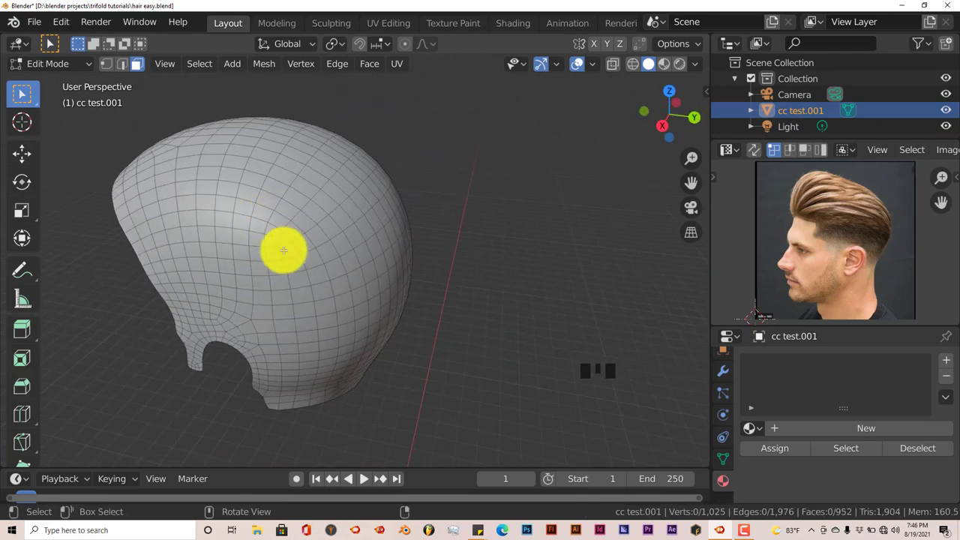
middle_drag(285, 263, 301, 258)
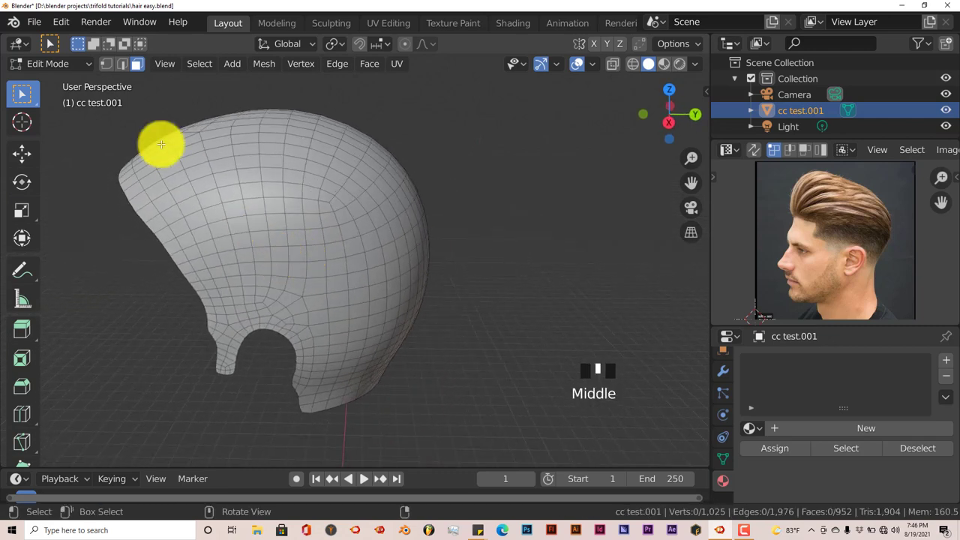
click(122, 64)
middle_drag(259, 302, 263, 289)
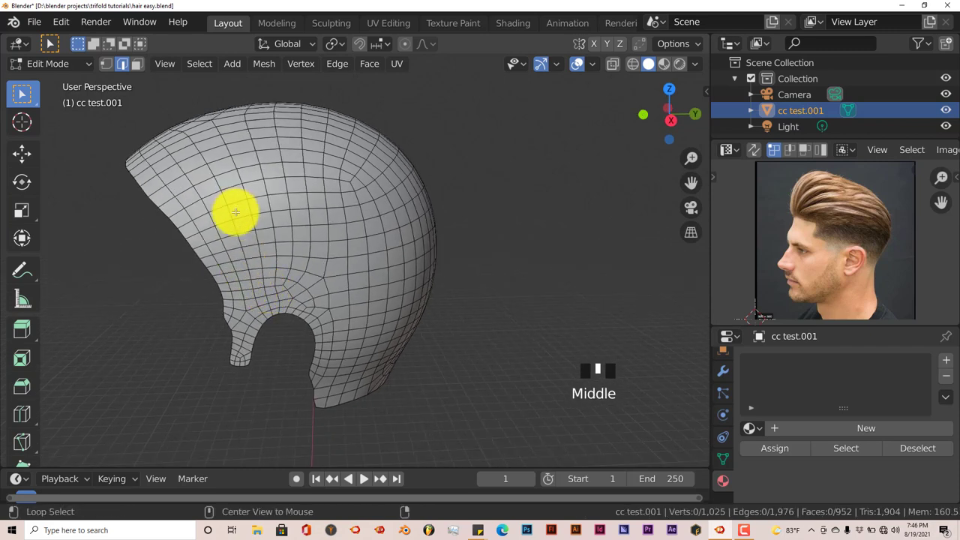
- In right orthographic view, mark the edge loop running front to back above the ear as a seam and save the file
key(KP_3)
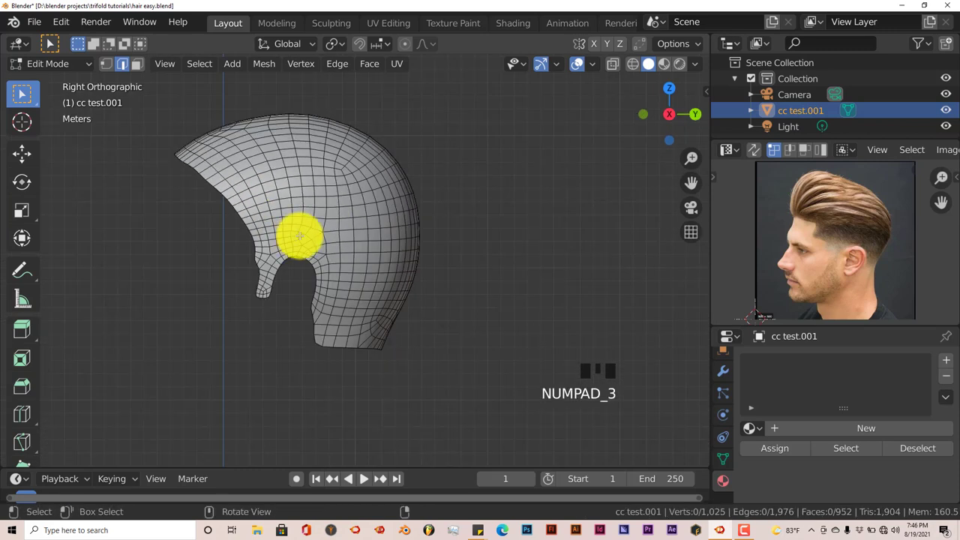
scroll(321, 225, up, 2)
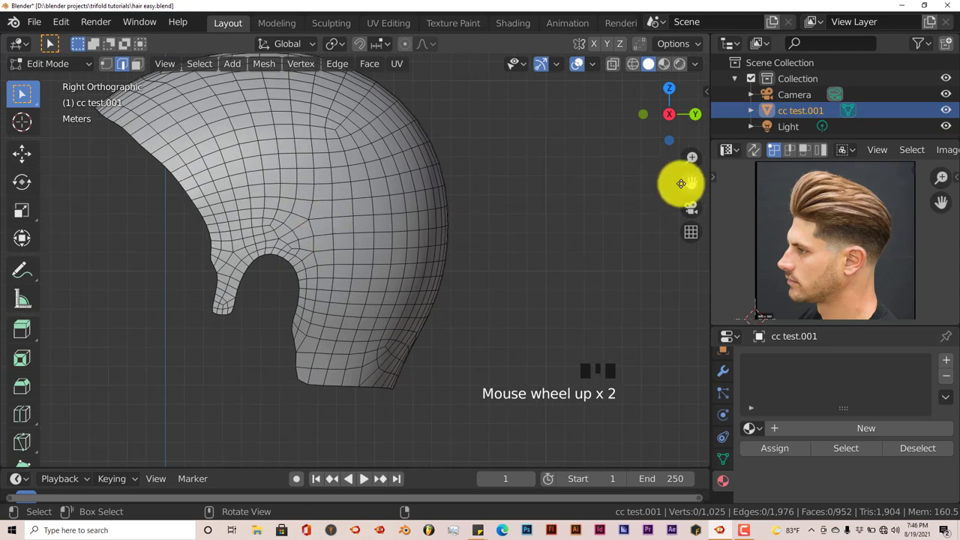
drag(690, 182, 691, 231)
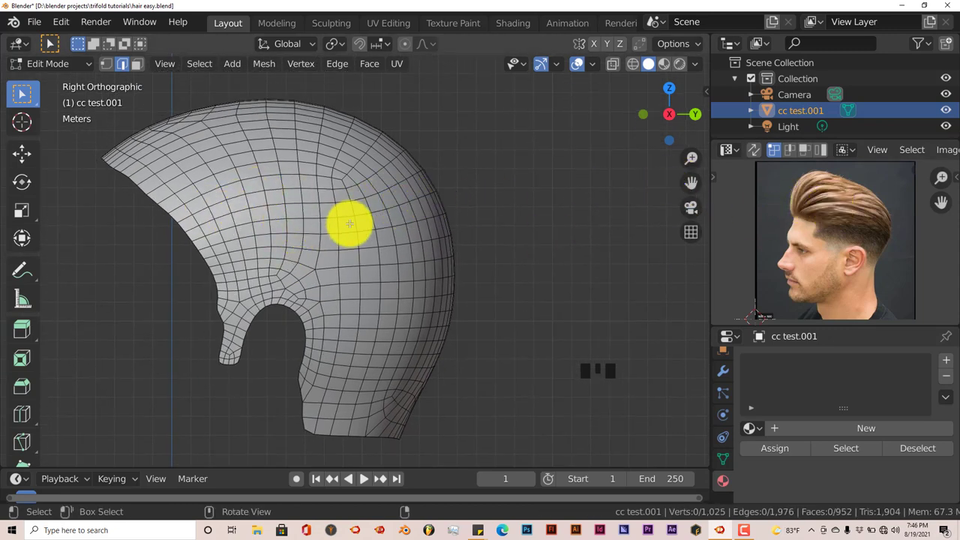
key(alt)
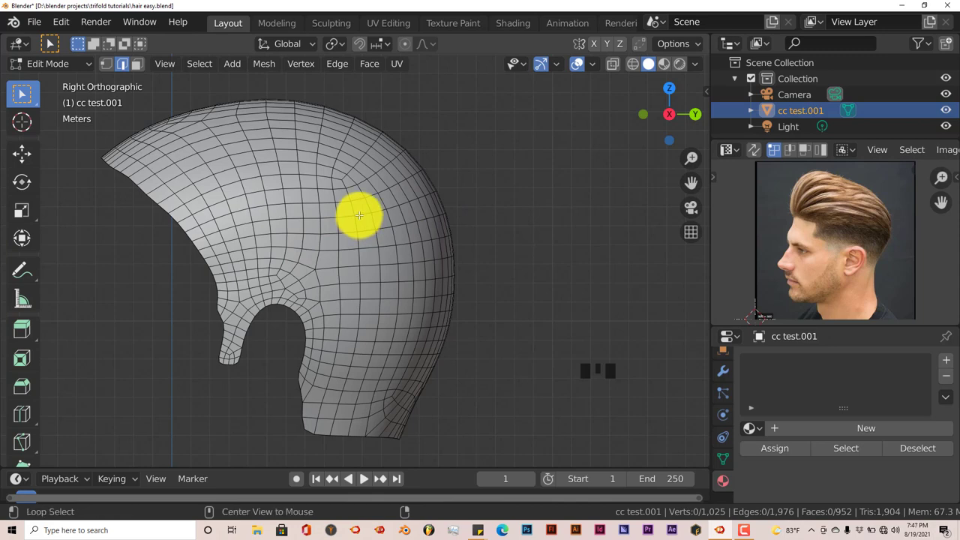
alt+click(360, 215)
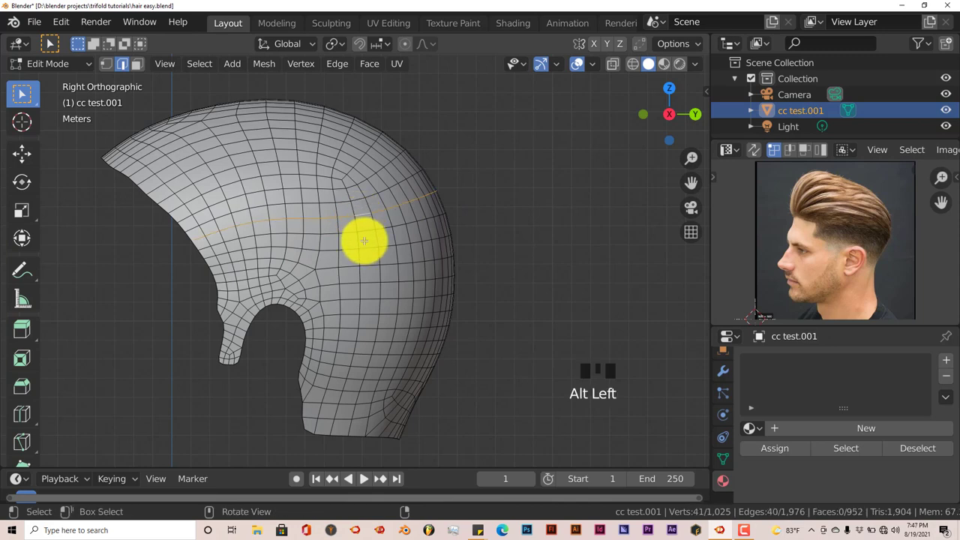
key(ctrl+e)
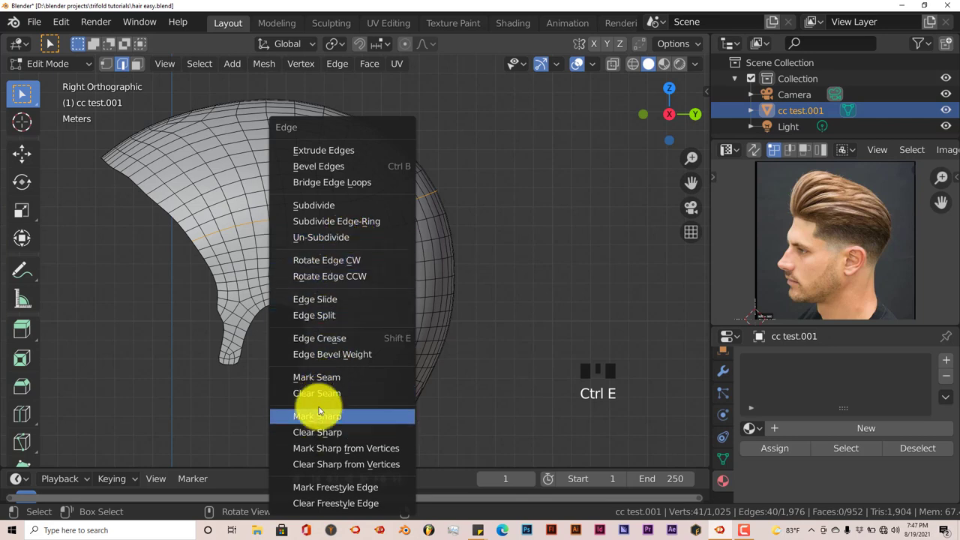
click(327, 380)
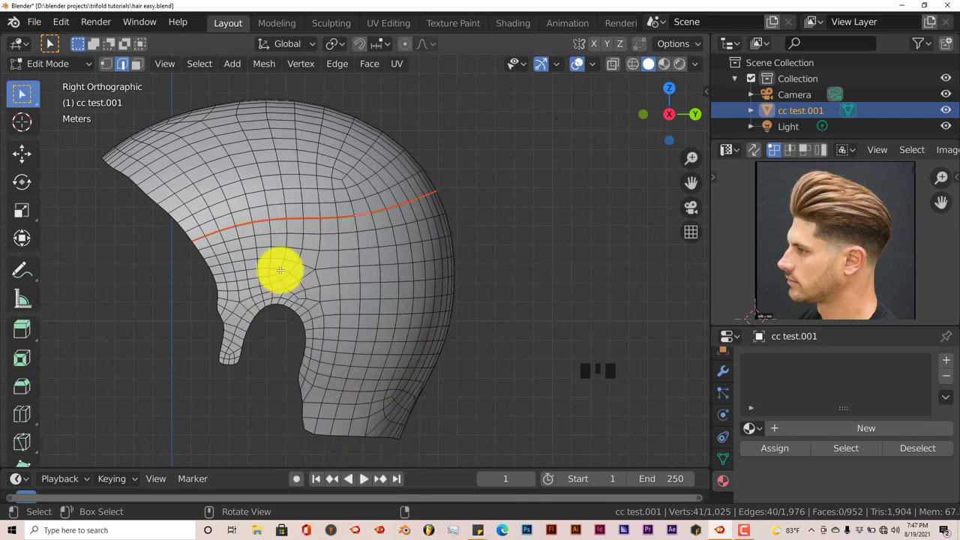
click(32, 21)
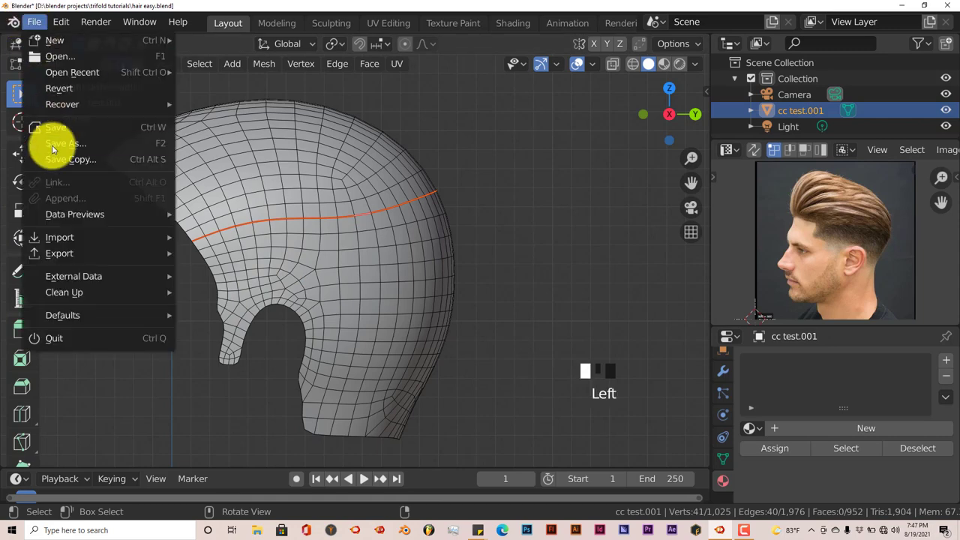
click(63, 133)
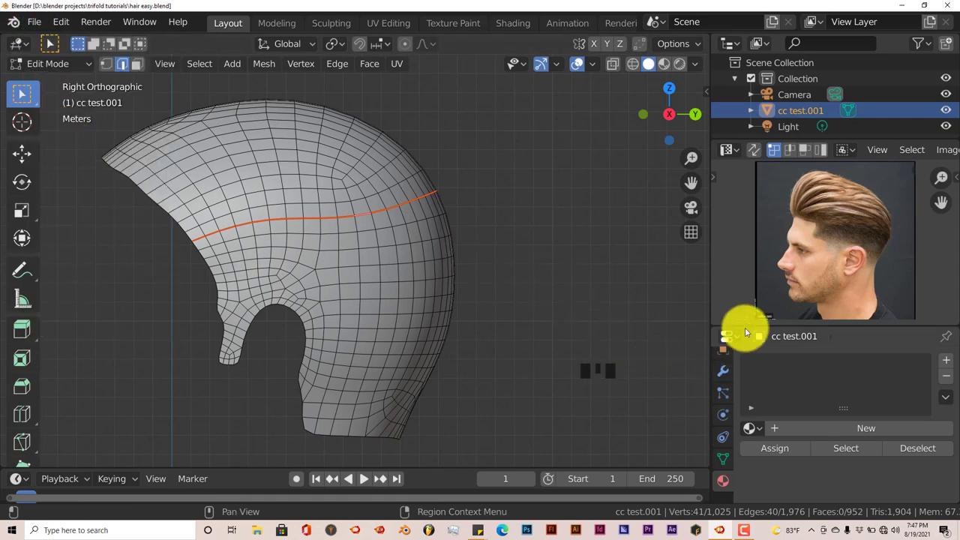
- Switch to face selection and add two vertex groups to the scalp mesh's object data
drag(735, 322, 735, 248)
click(721, 461)
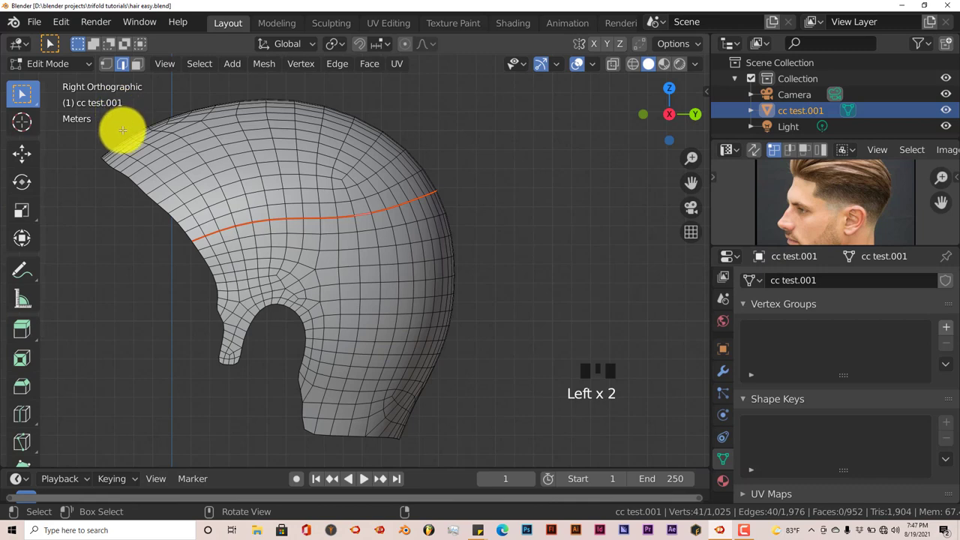
click(136, 63)
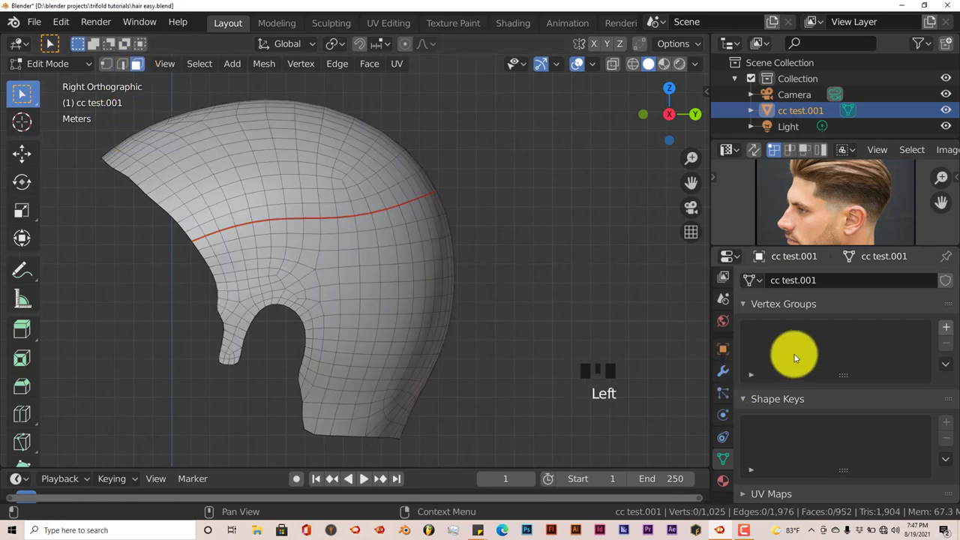
click(948, 325)
click(948, 326)
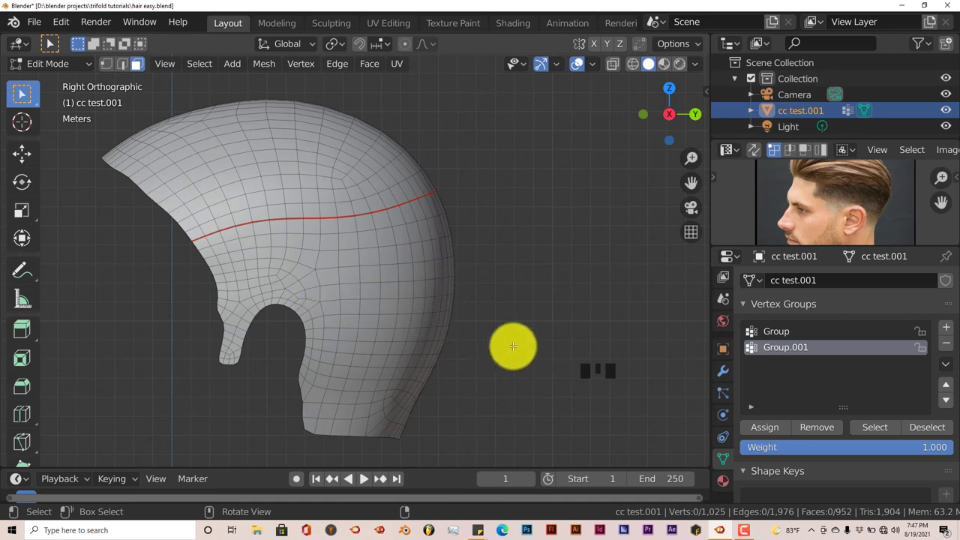
- Rename the first vertex group "top hair" and the second "side hair"
click(777, 331)
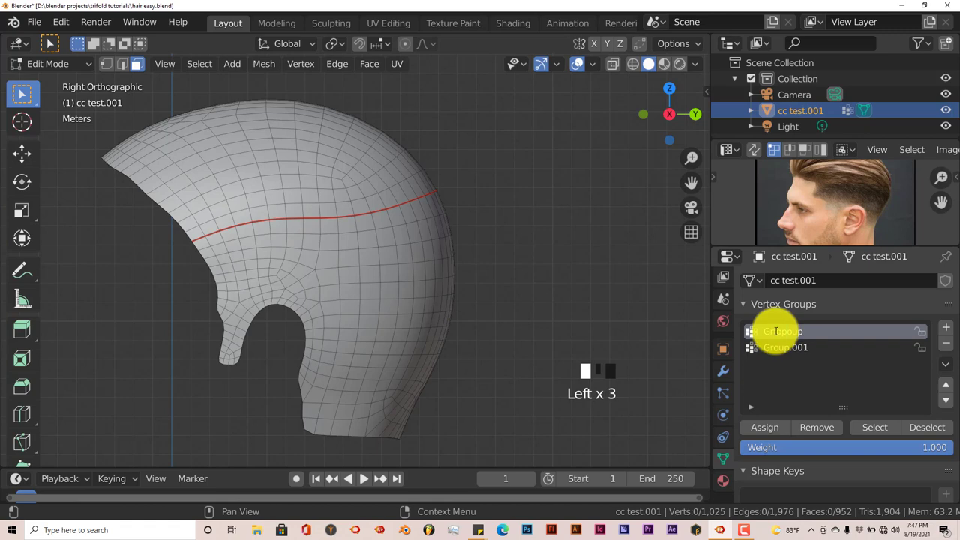
double_click(810, 330)
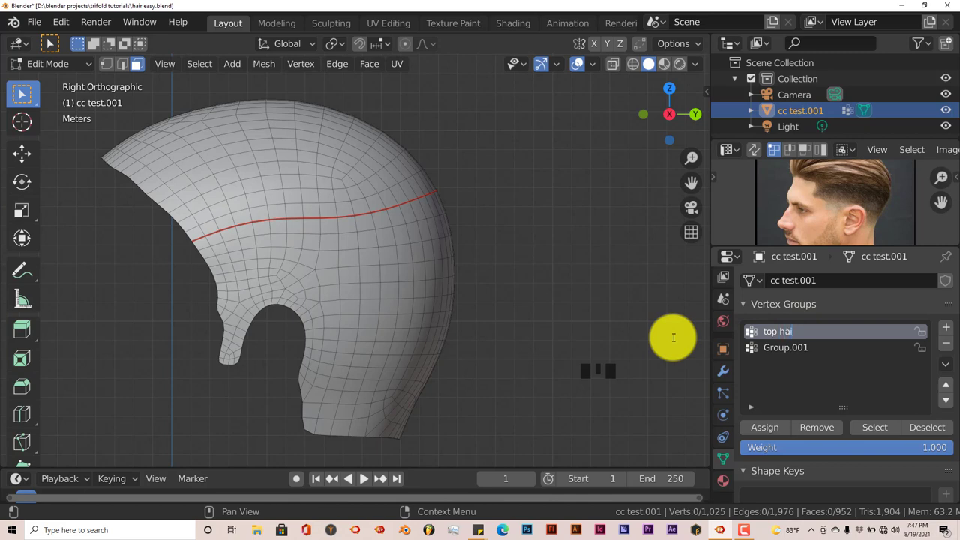
key(Return)
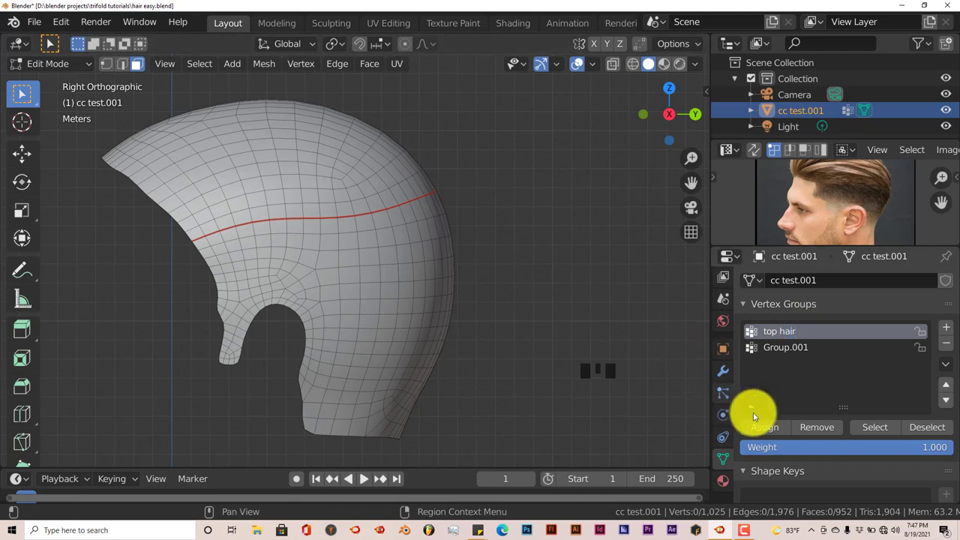
double_click(782, 348)
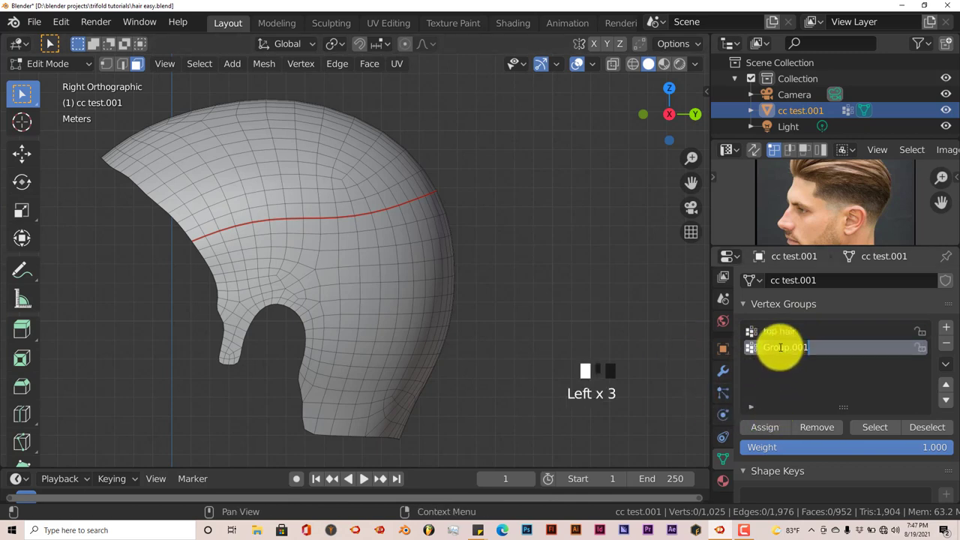
text(side hair)
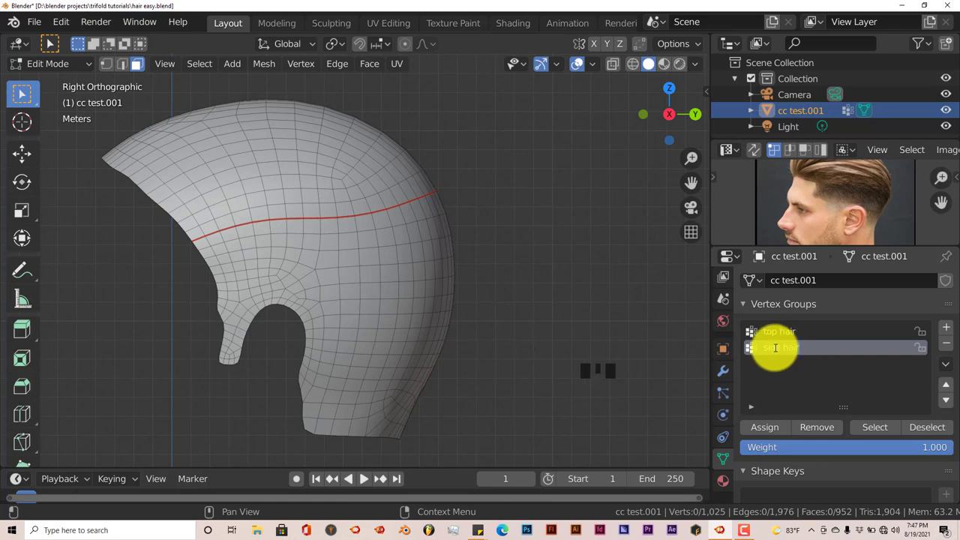
key(Return)
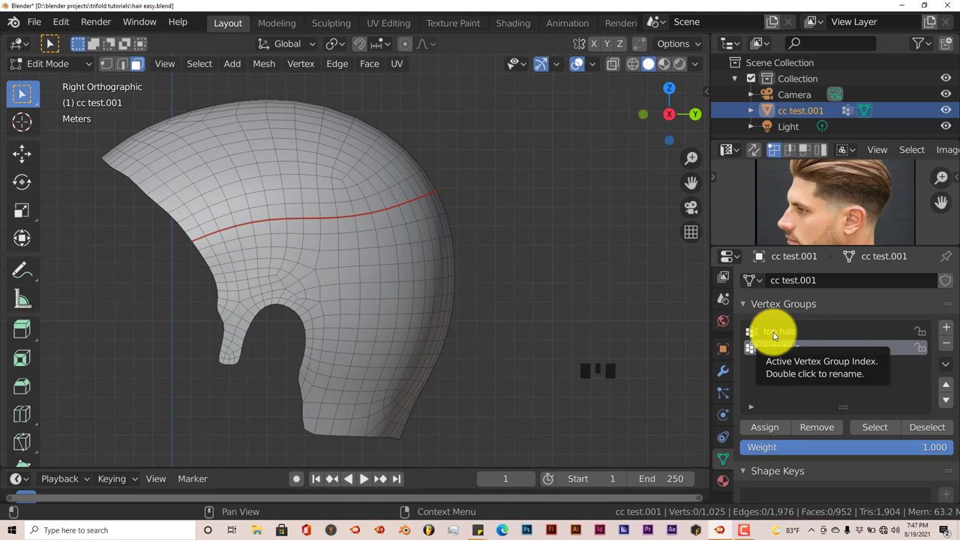
- Assign all faces above the seam to the "top hair" vertex group, then clear the selection
click(773, 332)
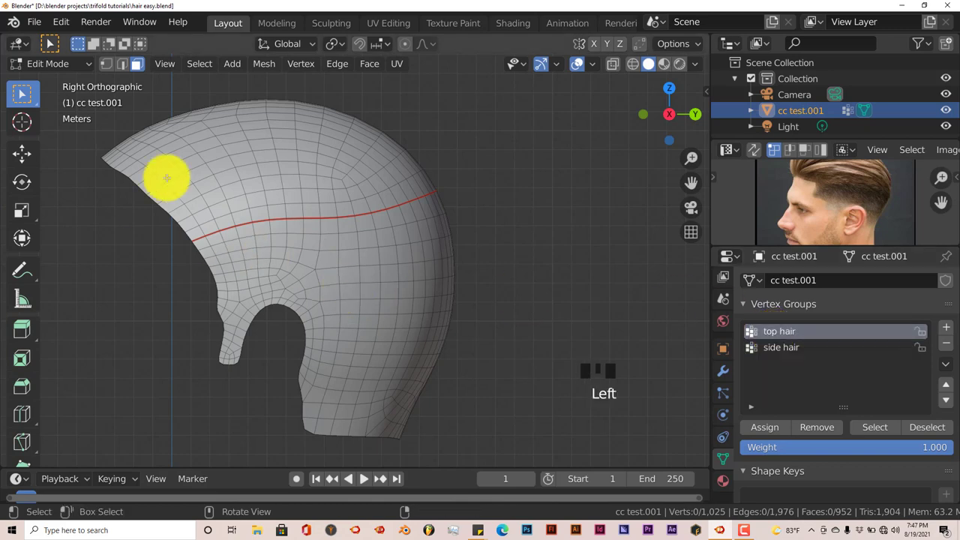
click(213, 153)
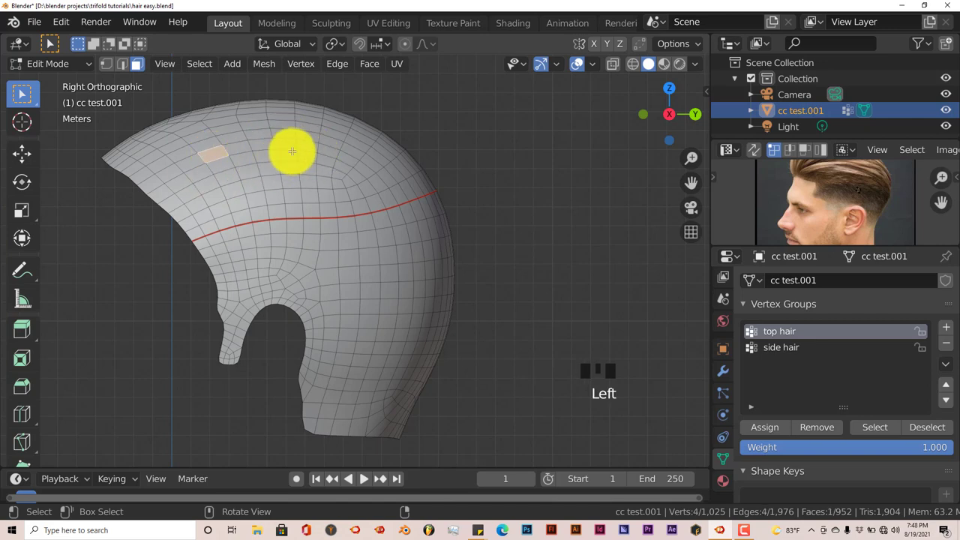
key(ctrl+l)
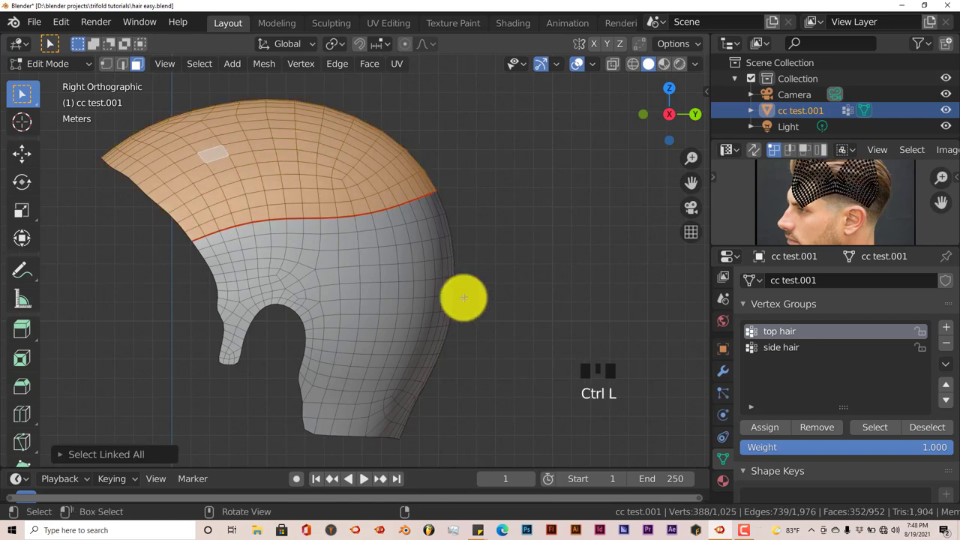
click(764, 433)
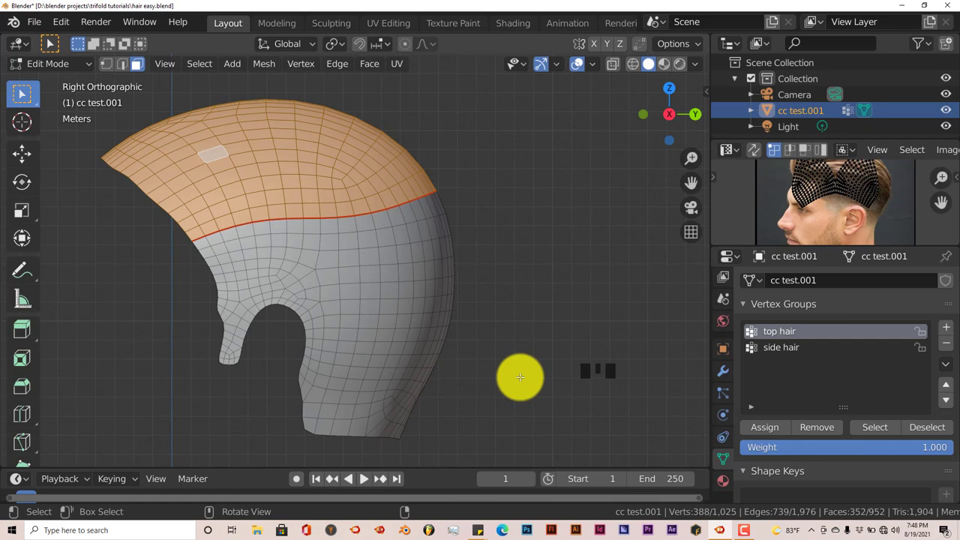
key(a)
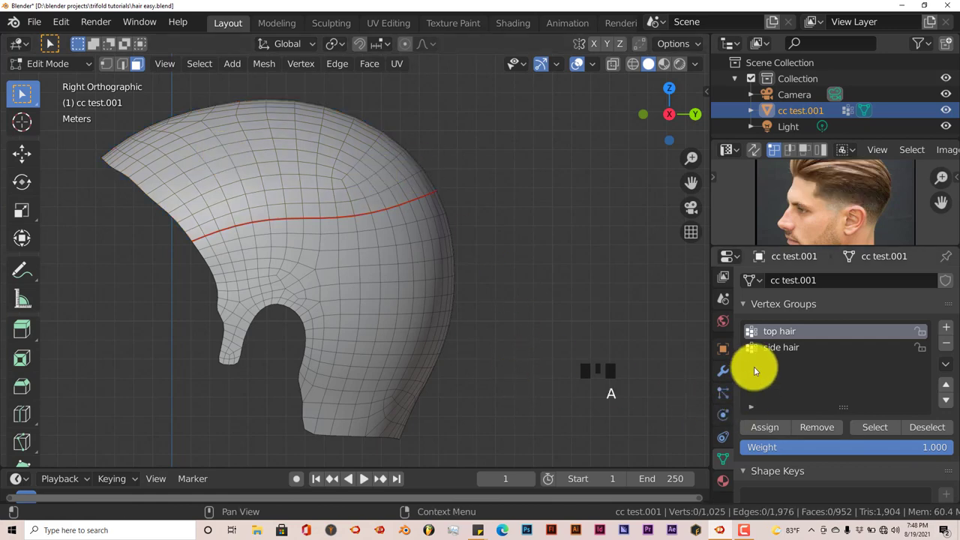
- Assign all linked faces below the seam to the "side hair" vertex group, deselect everything and save the file
click(780, 345)
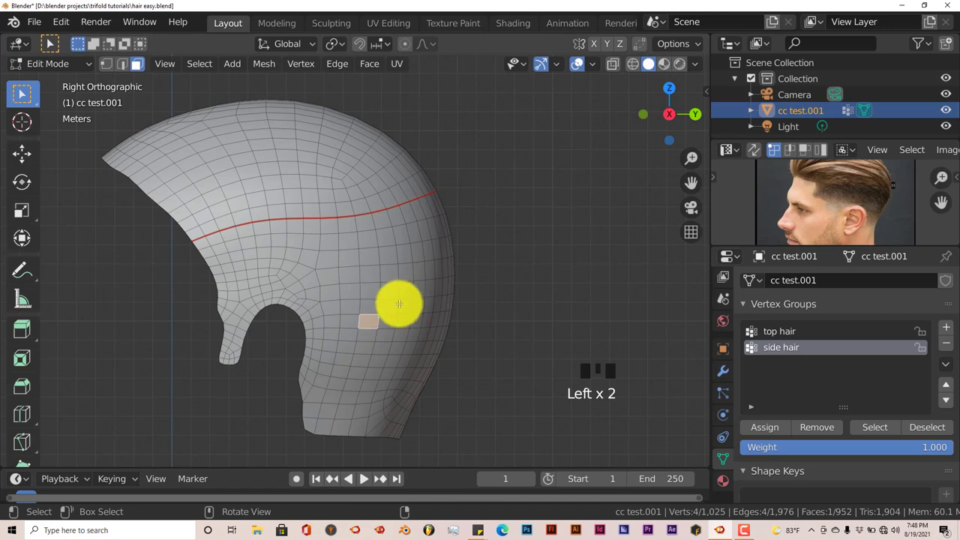
key(ctrl+l)
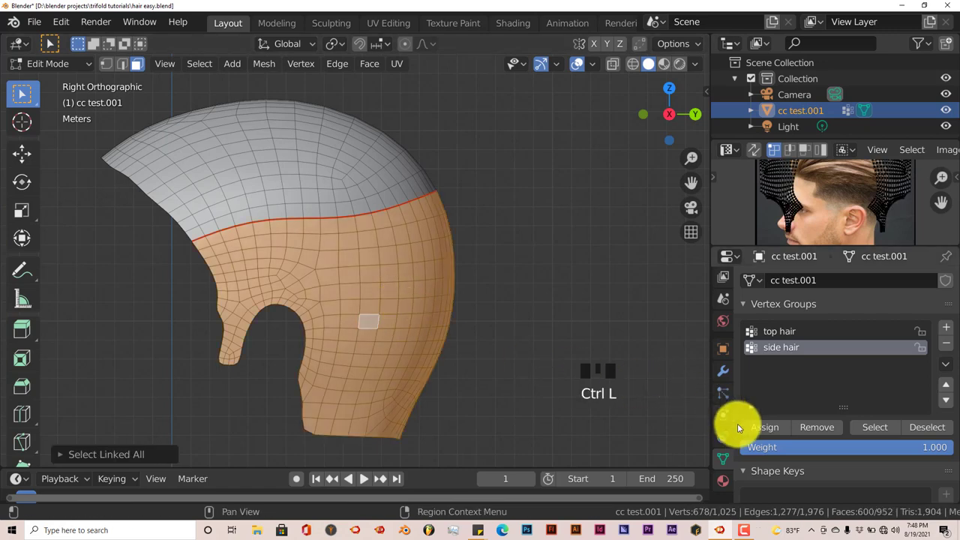
click(756, 431)
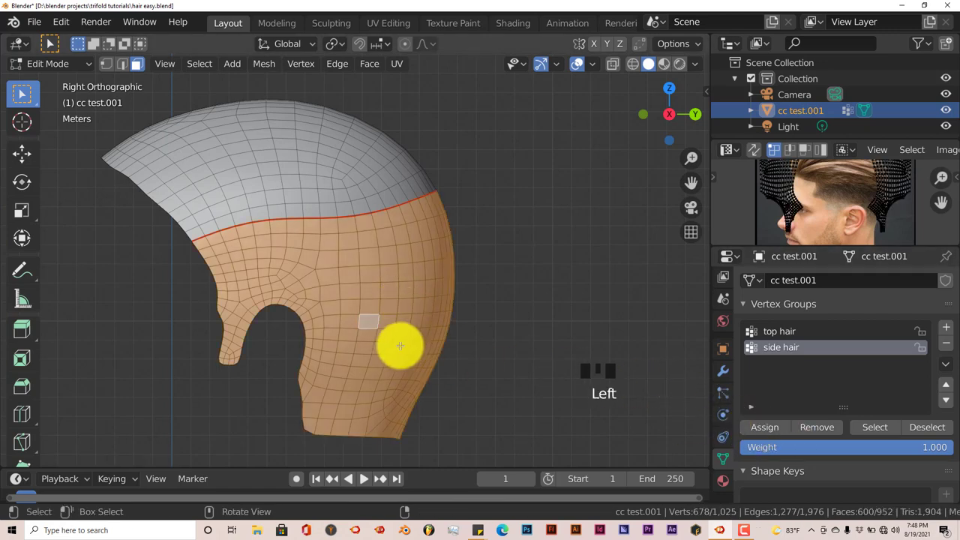
key(a)
key(a)
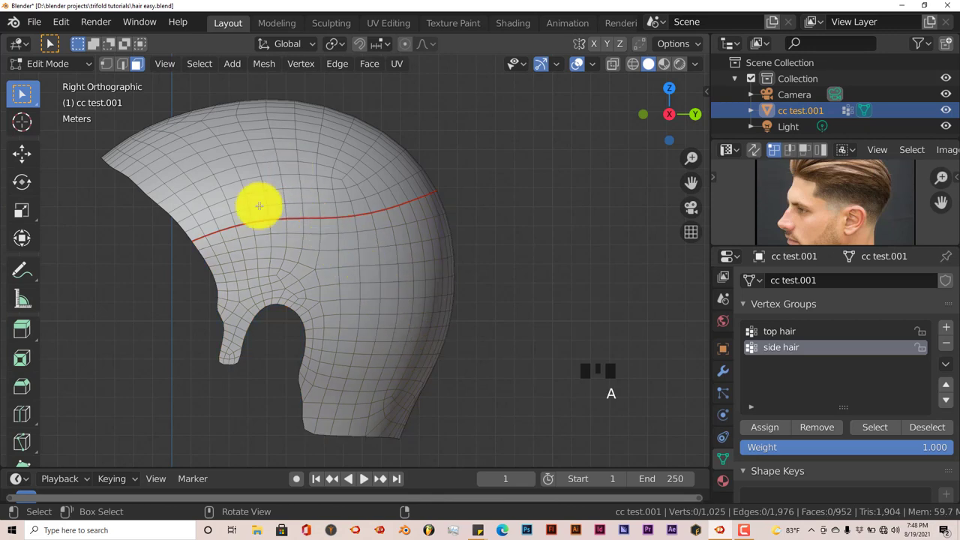
click(35, 22)
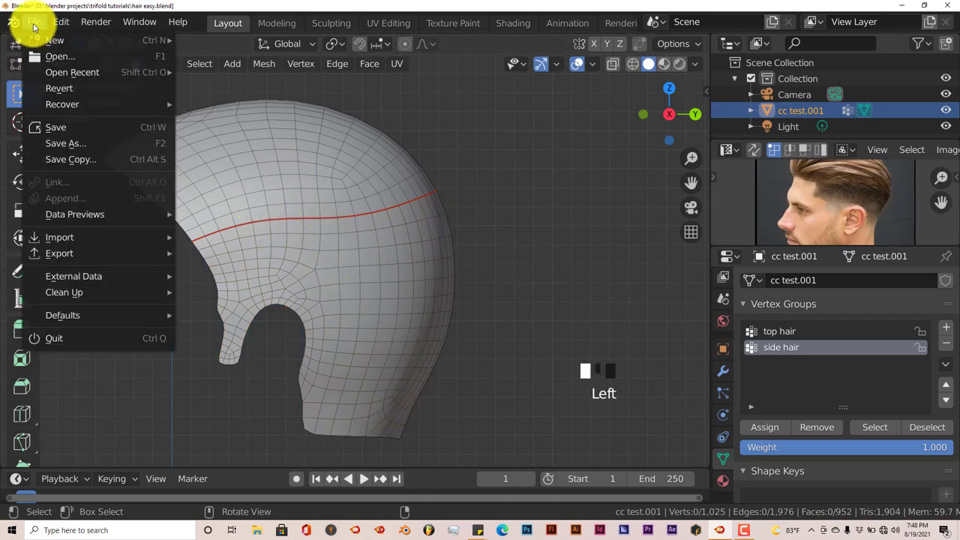
click(60, 127)
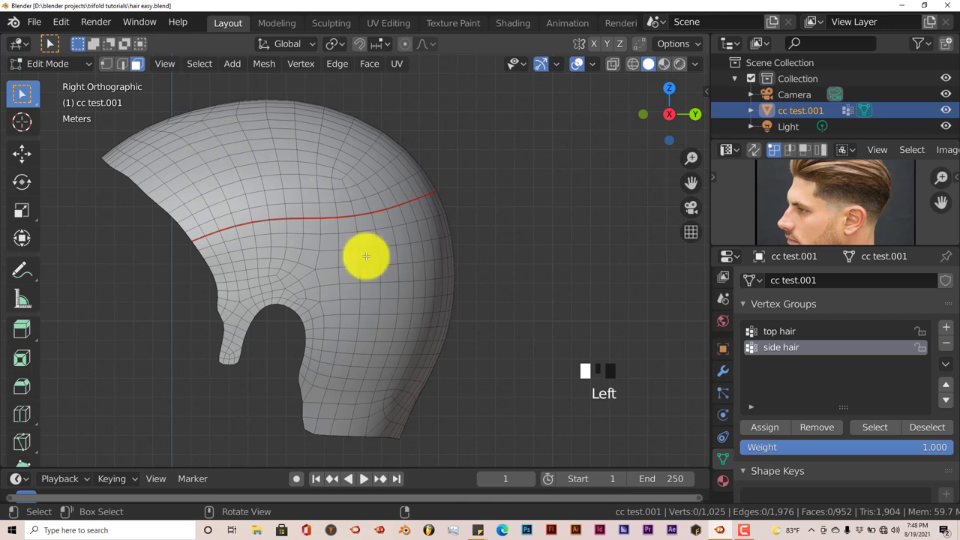
- Check the assignments of the "top hair" and "side hair" vertex groups by selecting and deselecting each group's faces
click(780, 332)
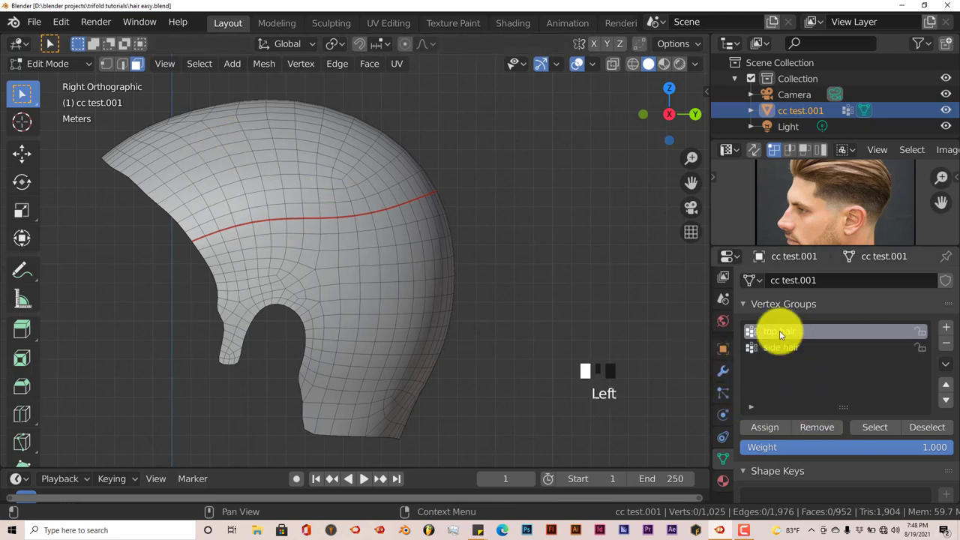
click(876, 431)
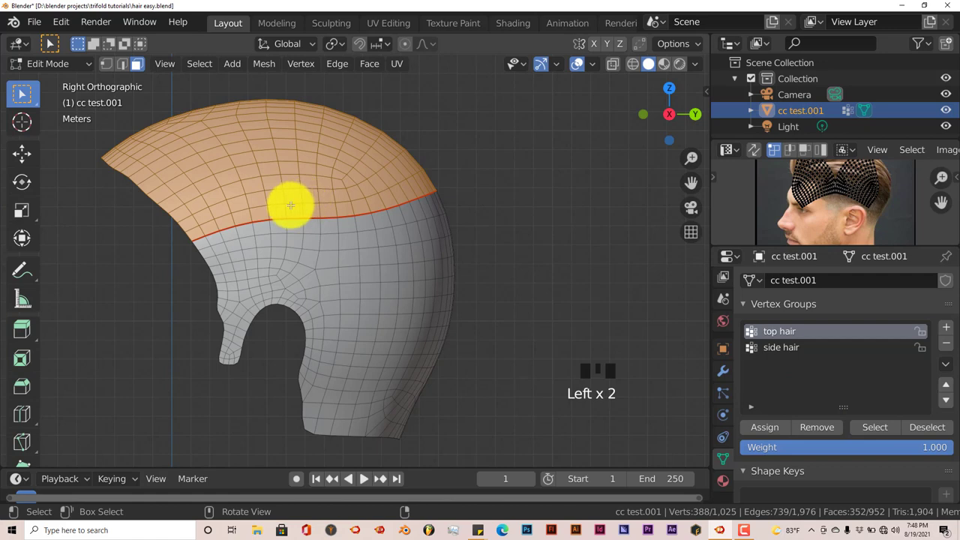
key(alt+a)
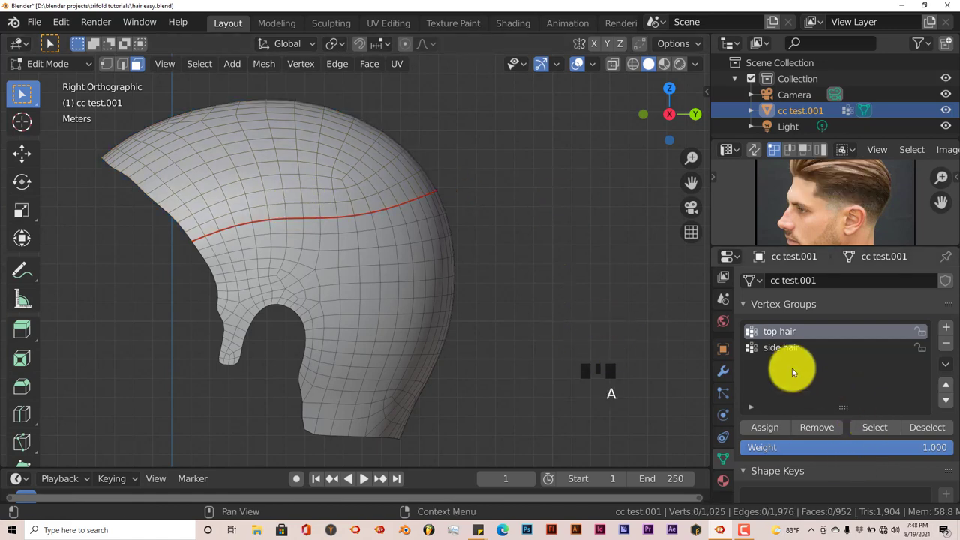
click(785, 350)
click(869, 429)
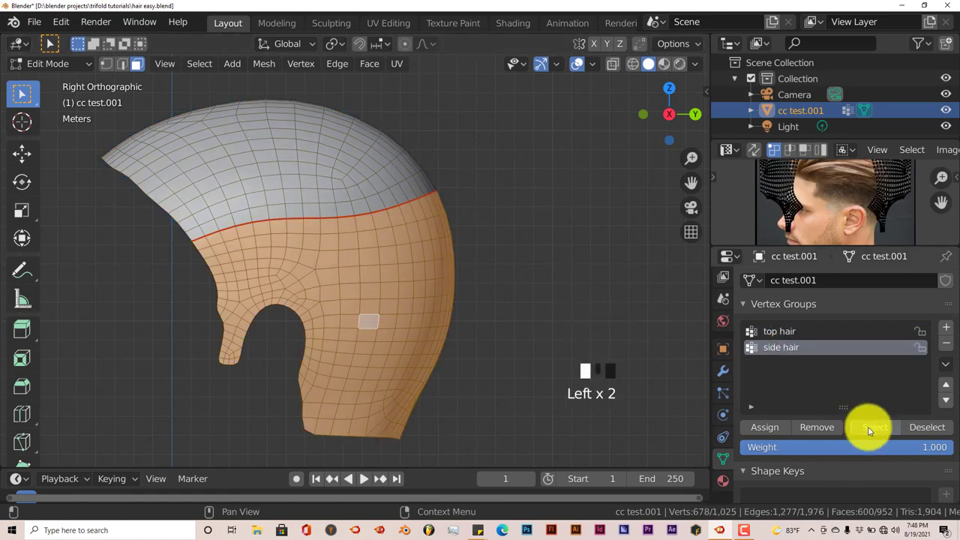
key(alt+a)
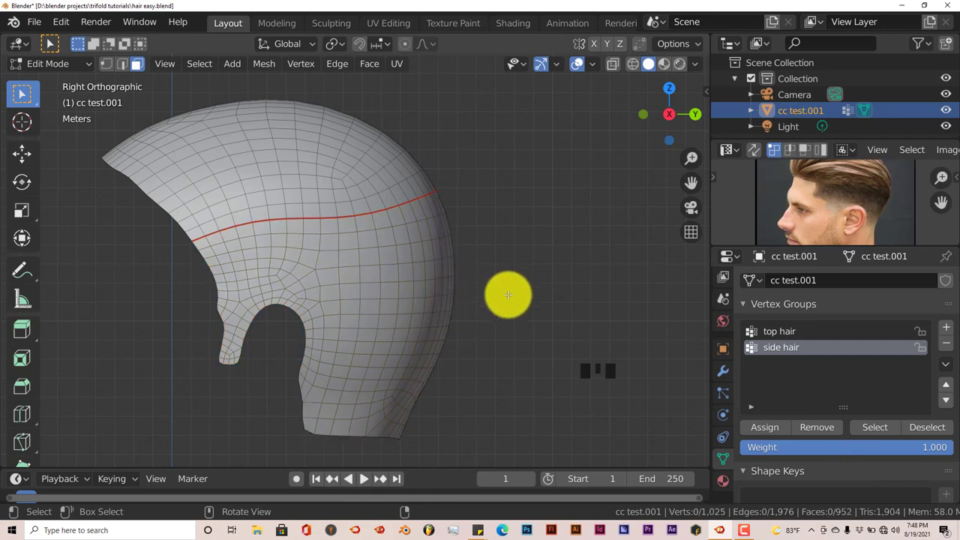
- Add two particle systems to the scalp mesh
click(725, 391)
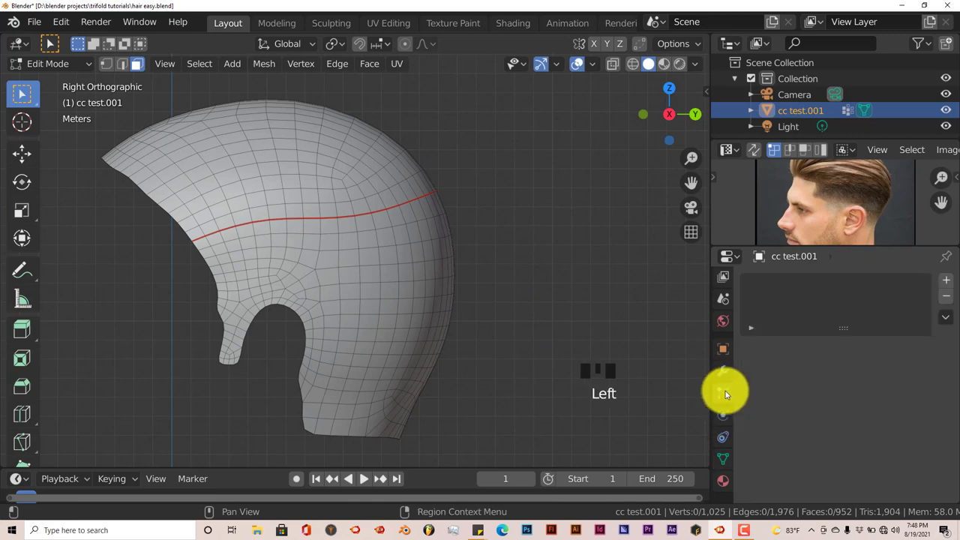
click(947, 281)
click(946, 279)
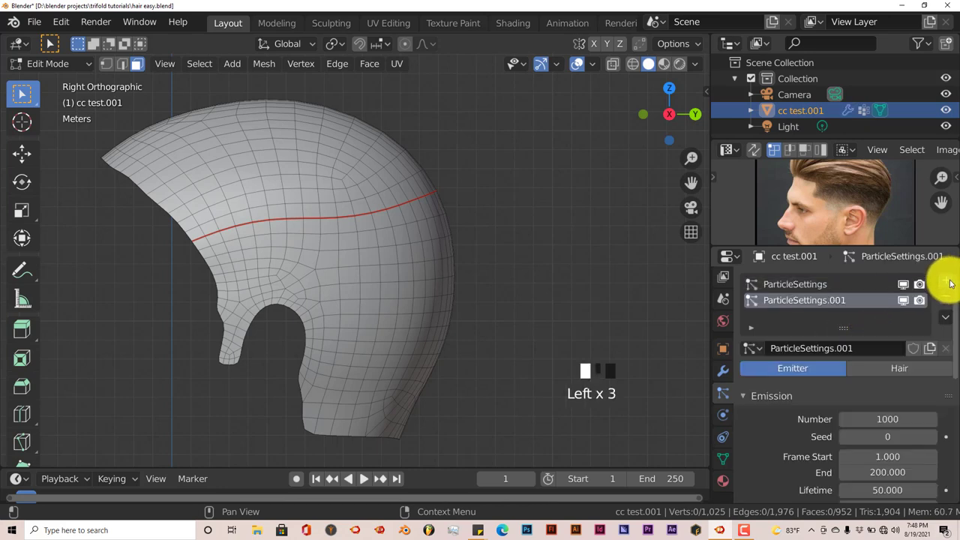
- Rename the first particle system "top hair" and the second "side hair", and save the file
click(808, 286)
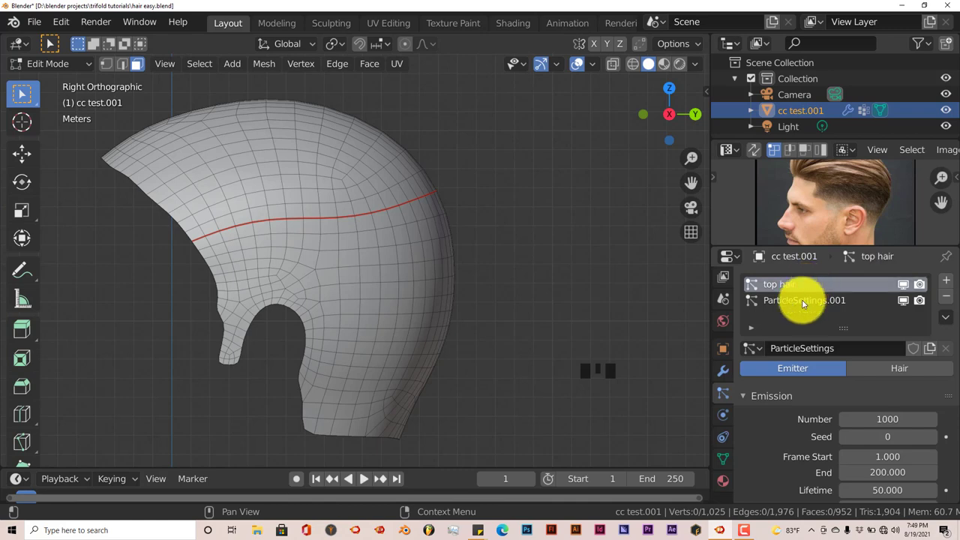
click(800, 303)
double_click(800, 303)
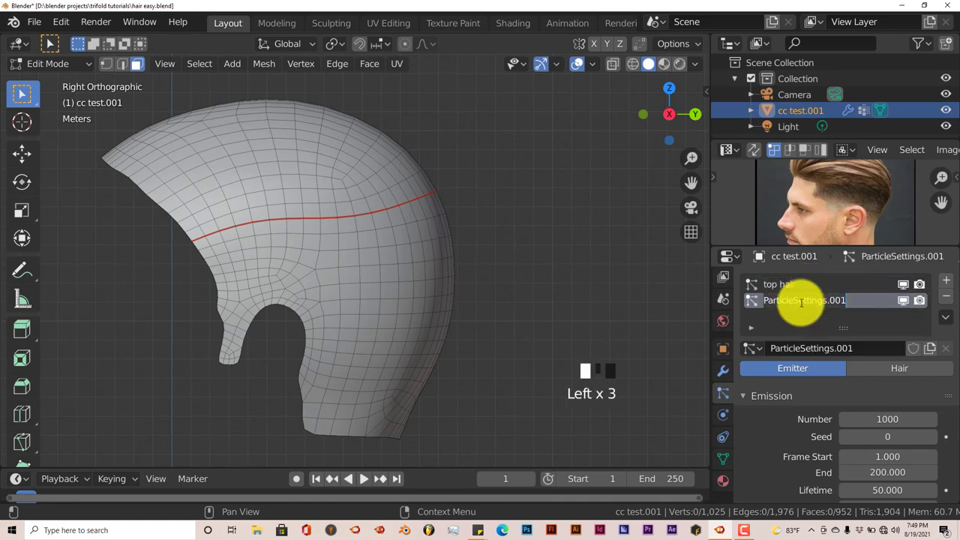
text(side hair)
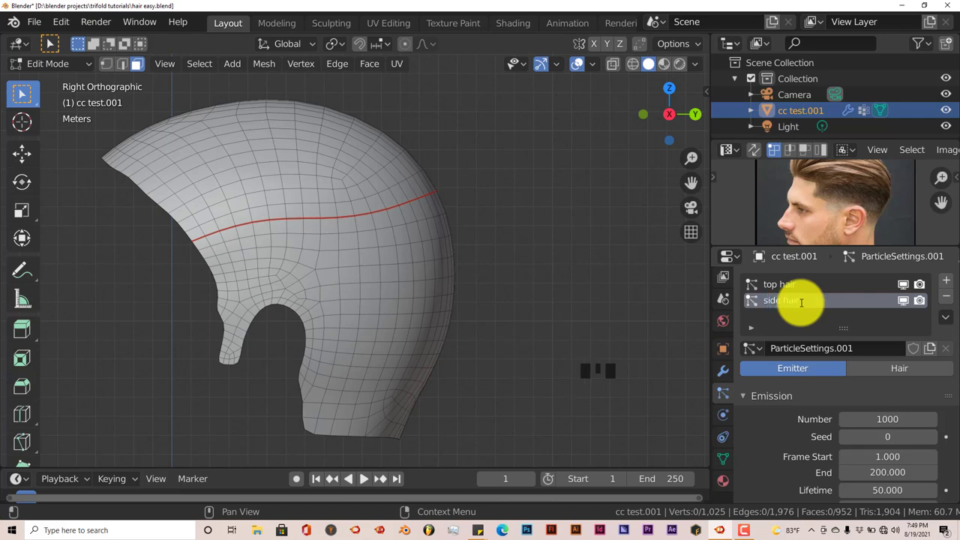
key(Return)
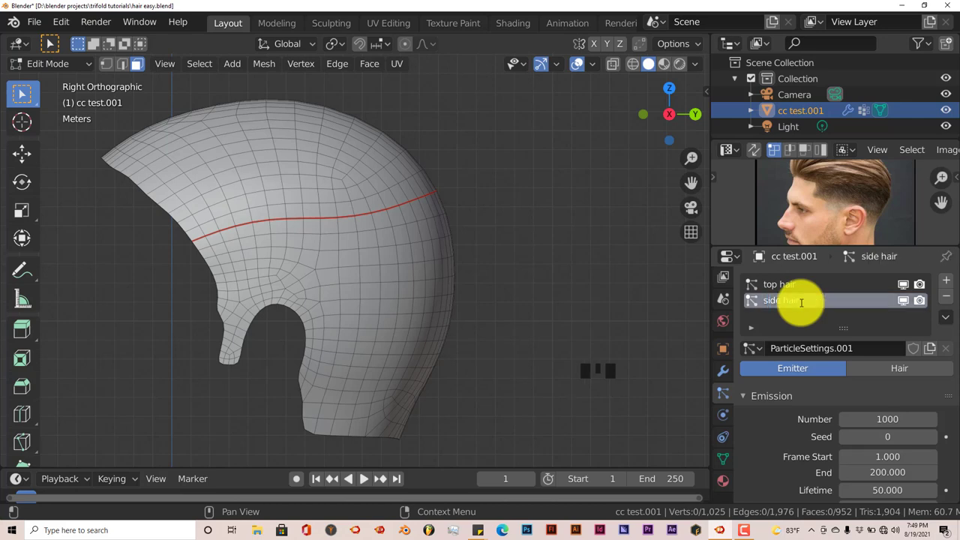
click(34, 22)
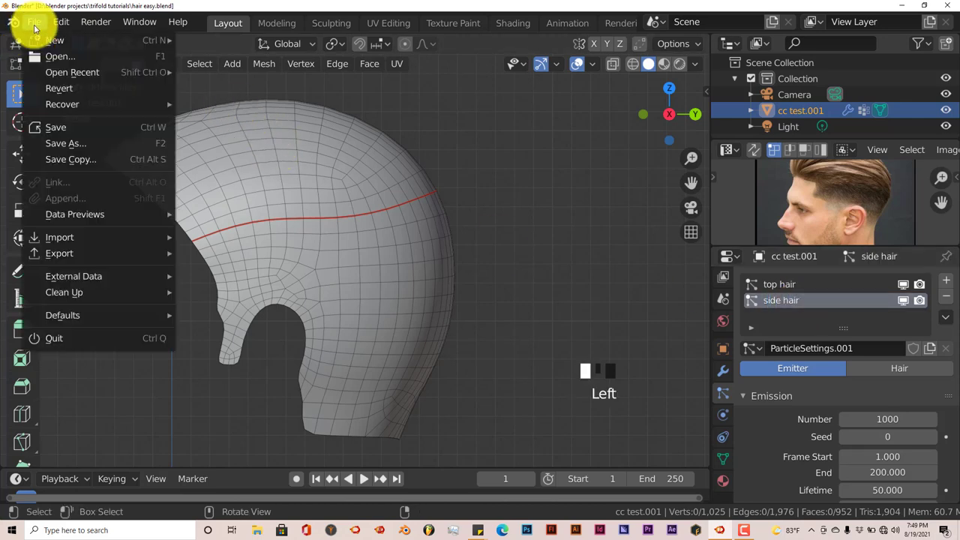
click(49, 126)
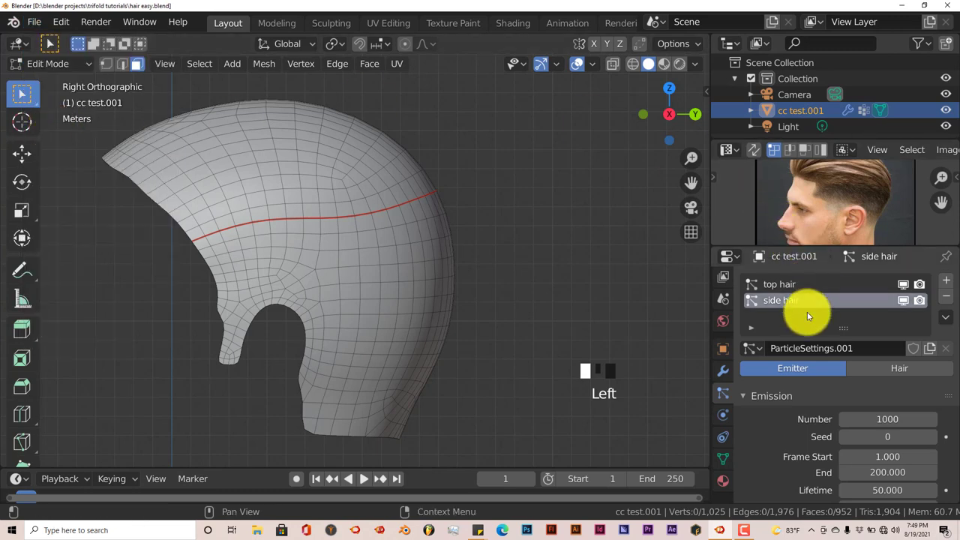
- Rename the particle settings data-block of the top hair system "top hair"
click(794, 286)
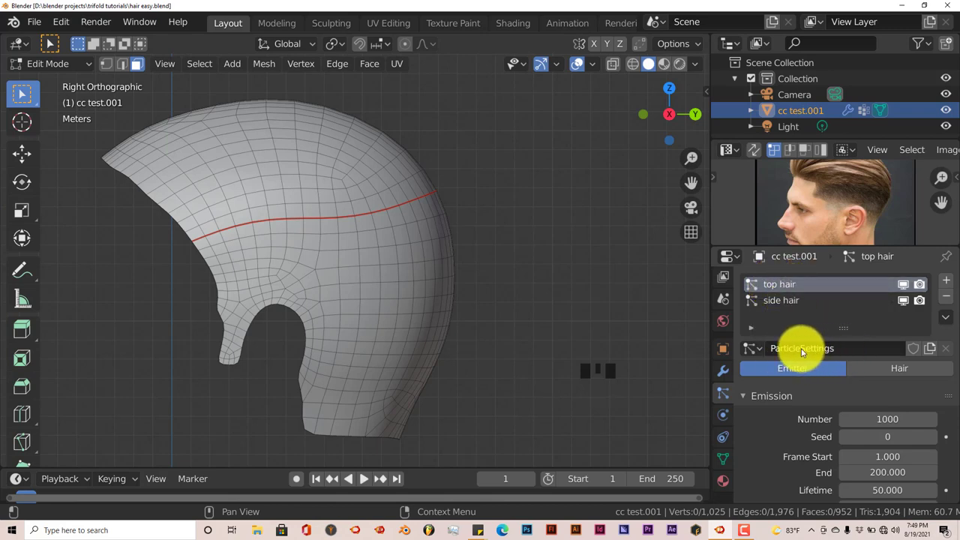
click(837, 347)
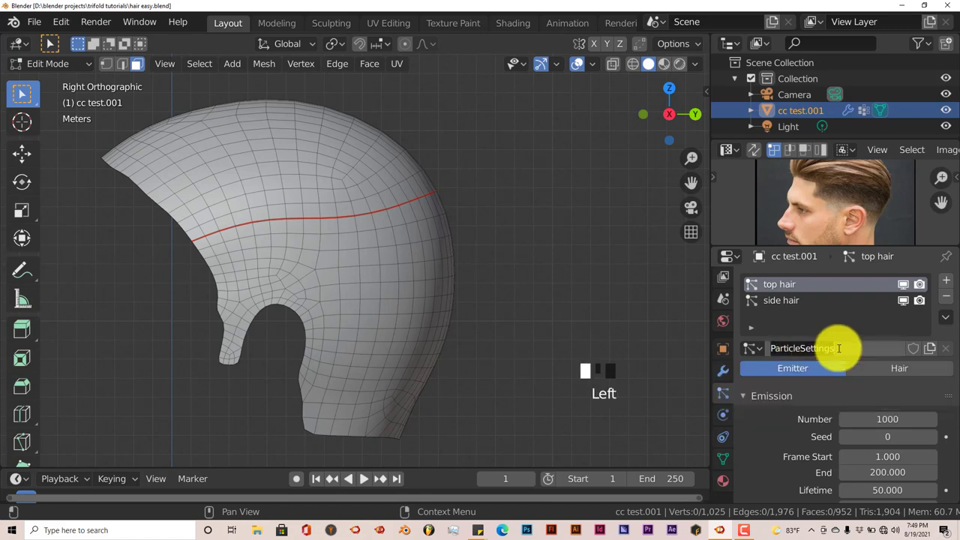
text(top)
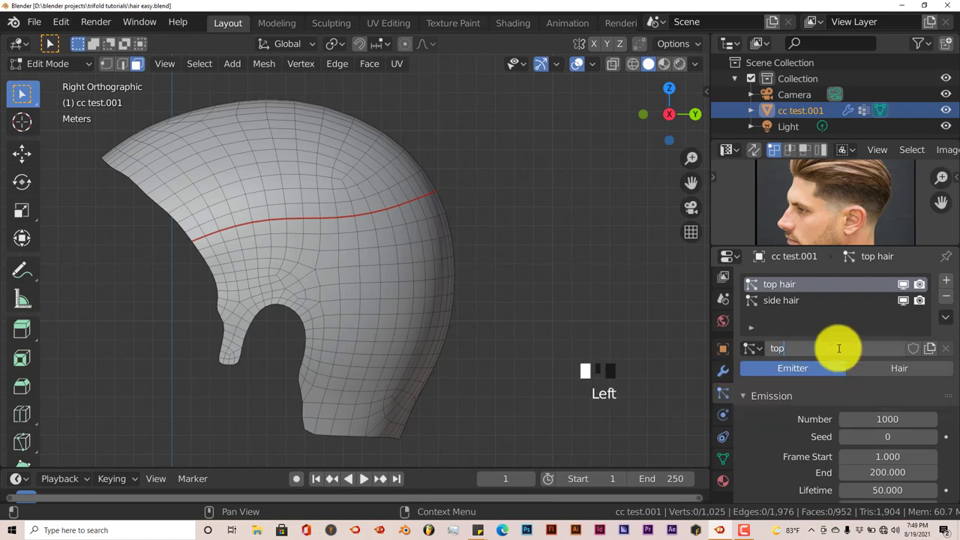
text( hair)
key(Return)
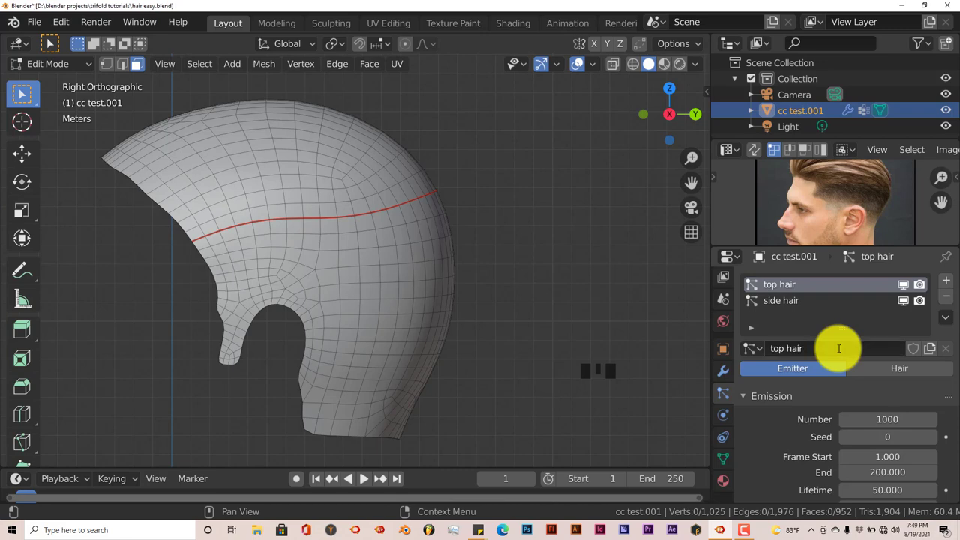
- Rename the particle settings data-block of the side hair system "side hair" and save the file
click(769, 300)
double_click(803, 347)
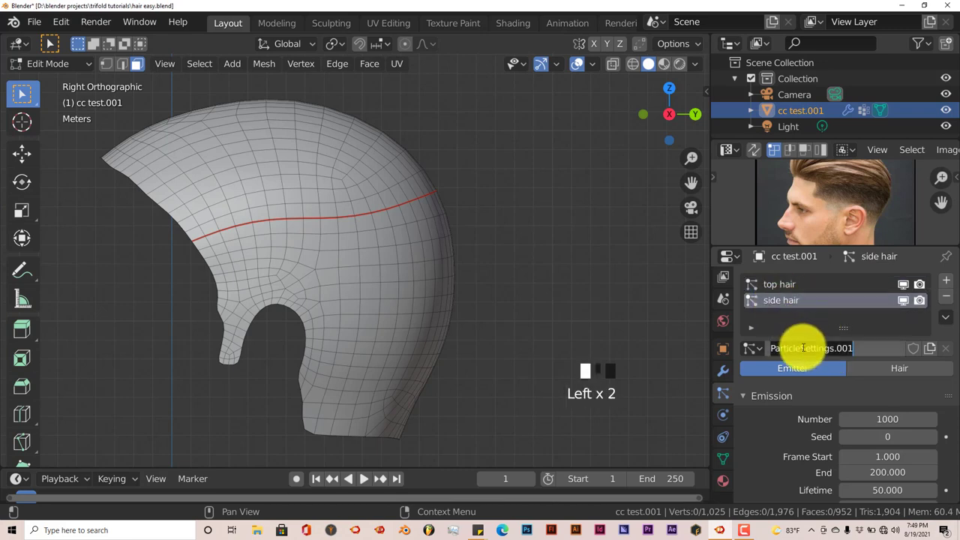
text(s)
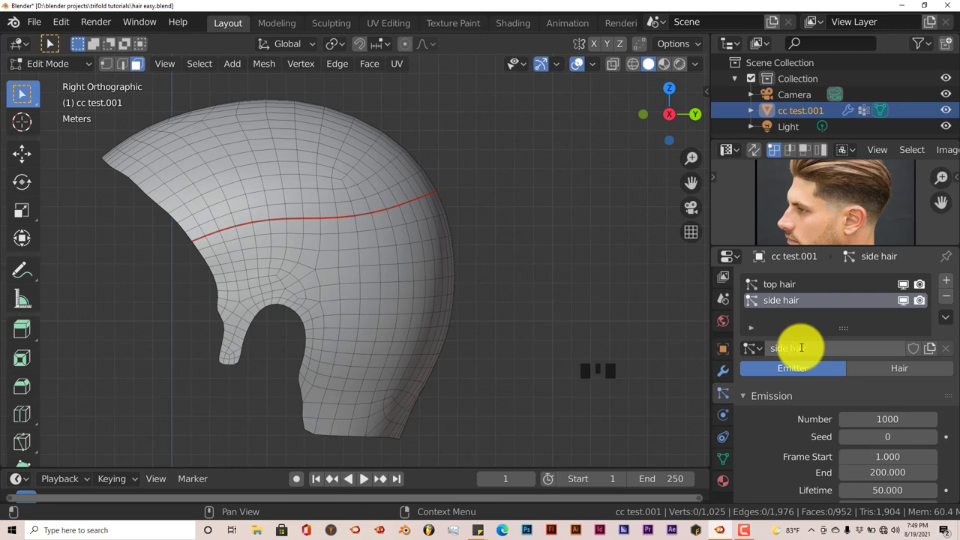
text(ide hair)
key(Return)
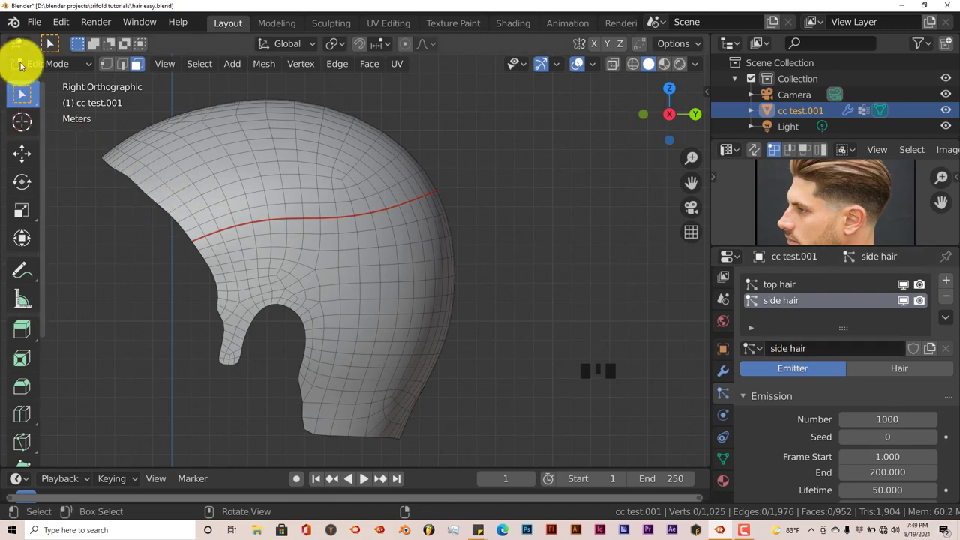
click(33, 22)
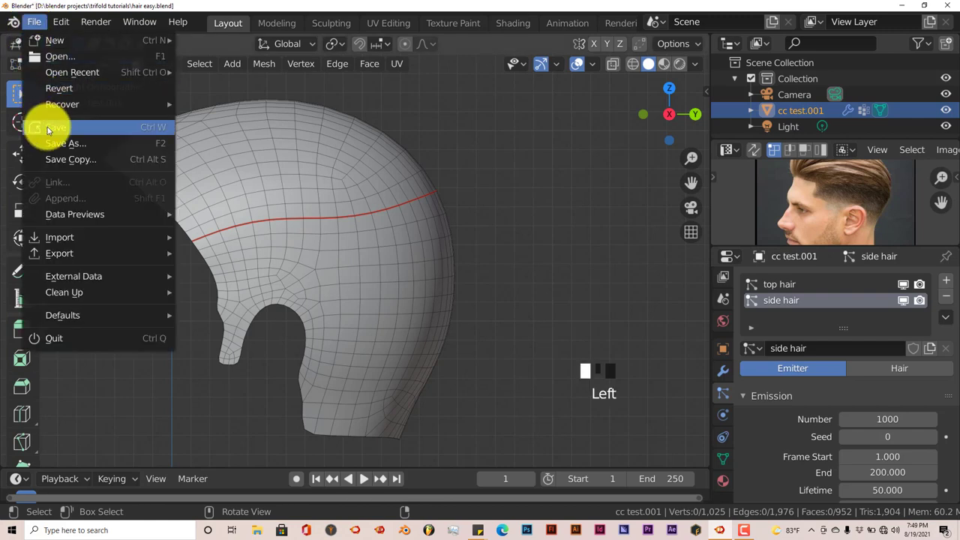
click(47, 130)
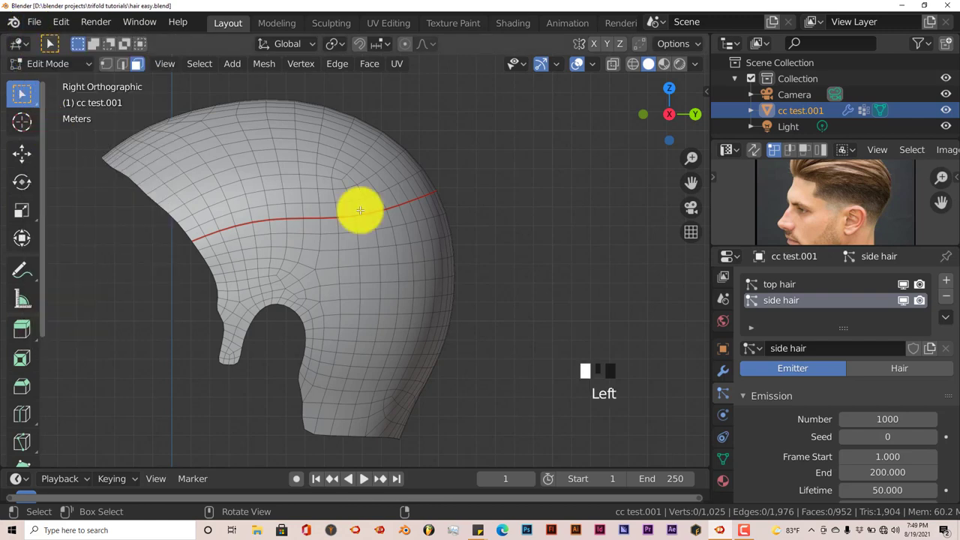
- Assign the "top hair" vertex group to the density of the top hair particle system
click(771, 290)
scroll(892, 409, down, 2)
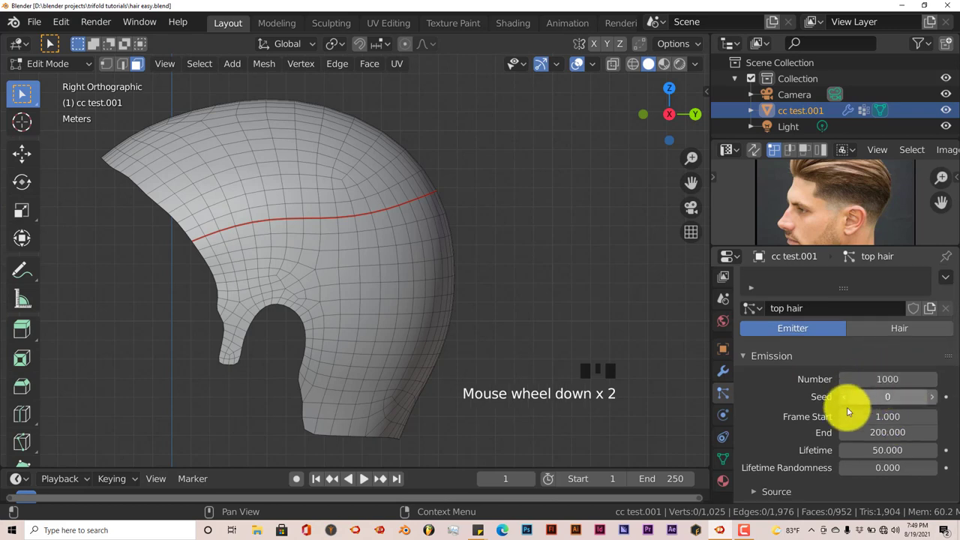
scroll(833, 422, down, 6)
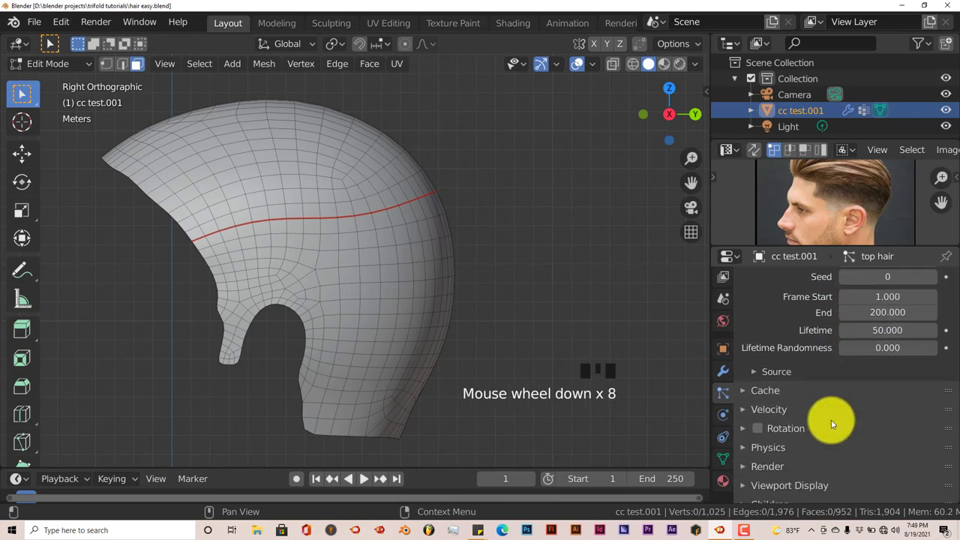
scroll(831, 423, down, 5)
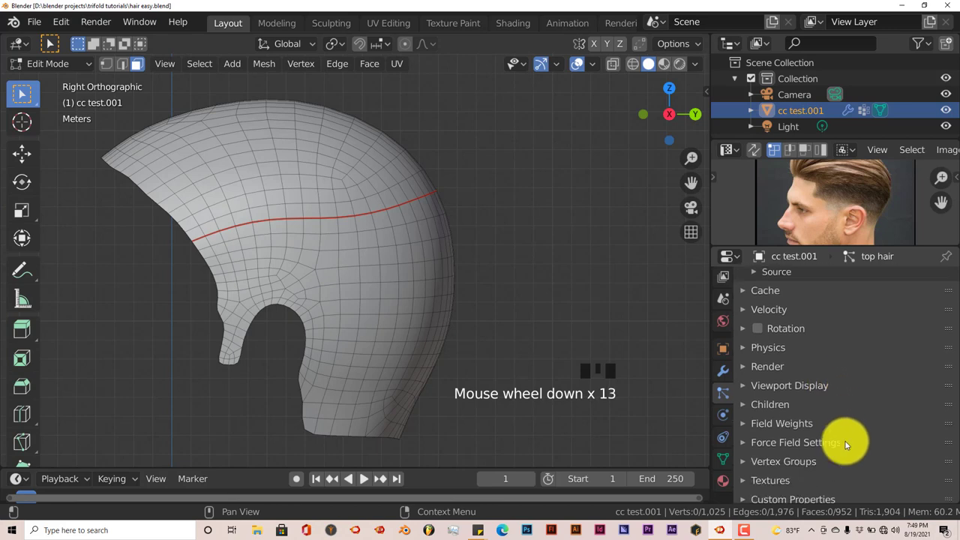
scroll(845, 444, down, 1)
click(743, 457)
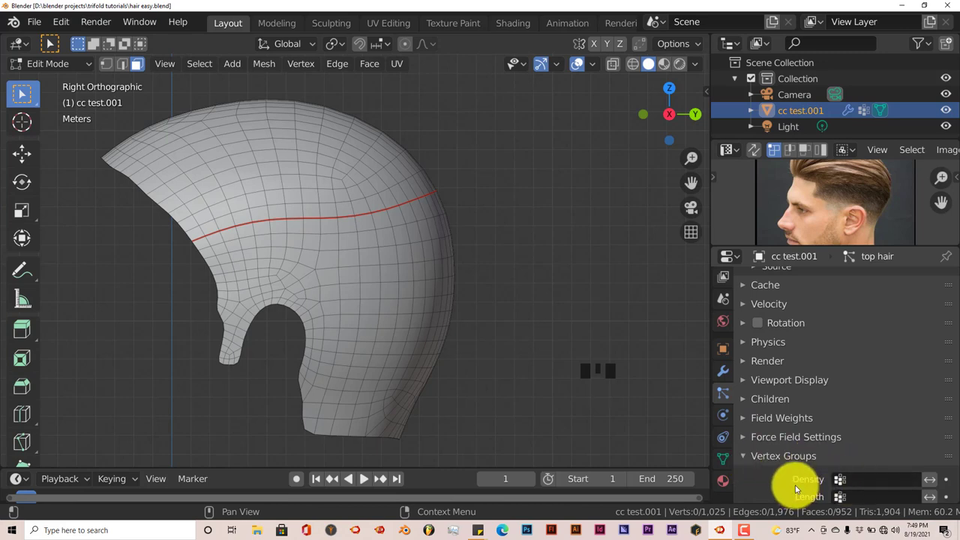
click(855, 478)
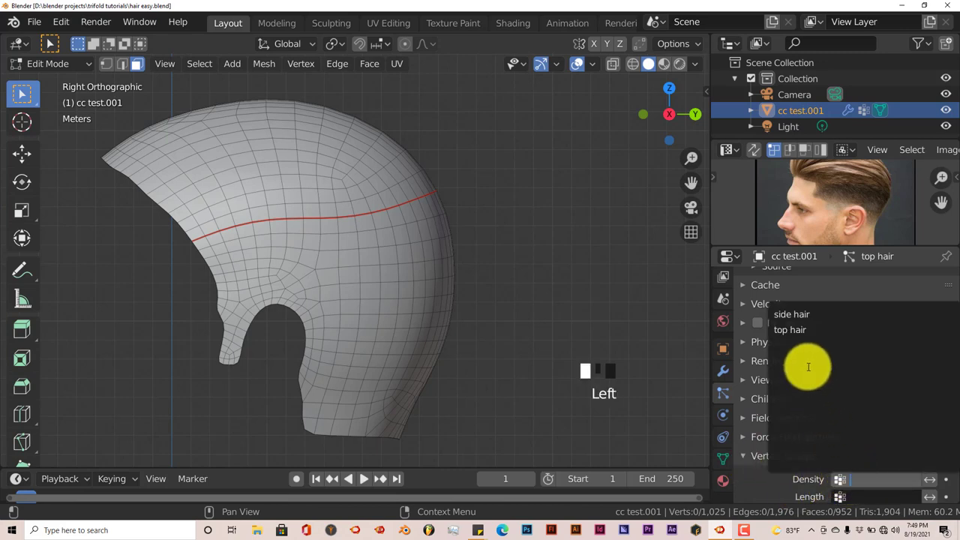
click(803, 330)
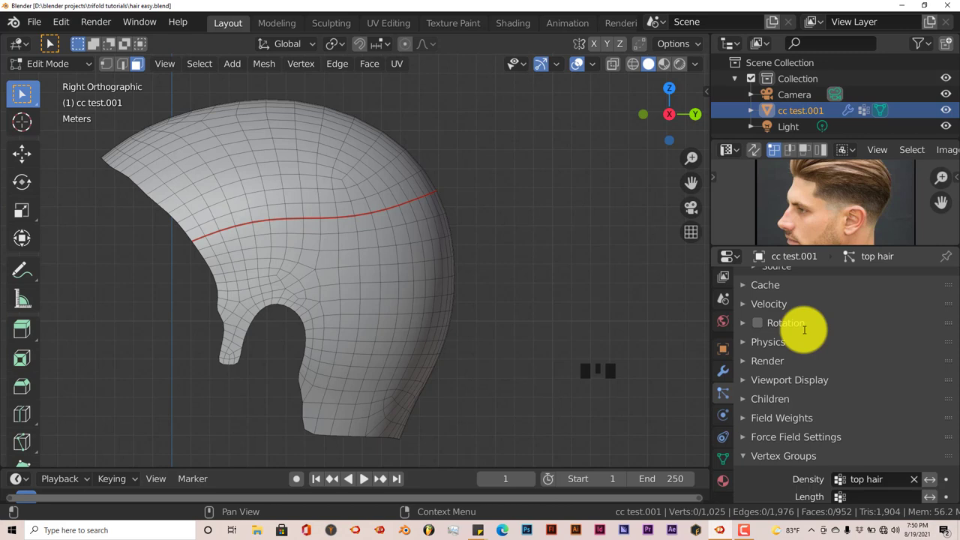
- Return the scalp mesh to Object Mode and change the top hair particle system's type to Hair
key(Tab)
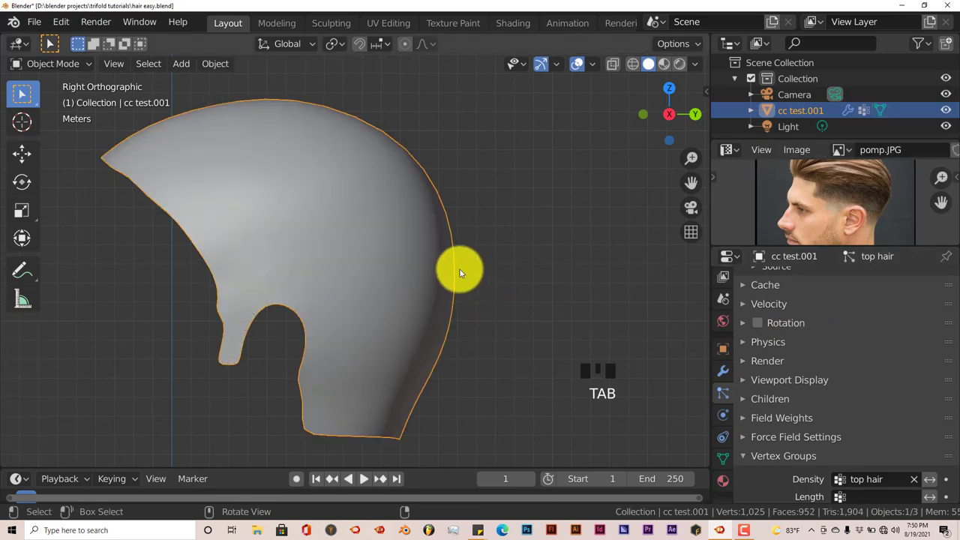
scroll(477, 293, down, 4)
scroll(823, 417, up, 4)
scroll(822, 417, up, 9)
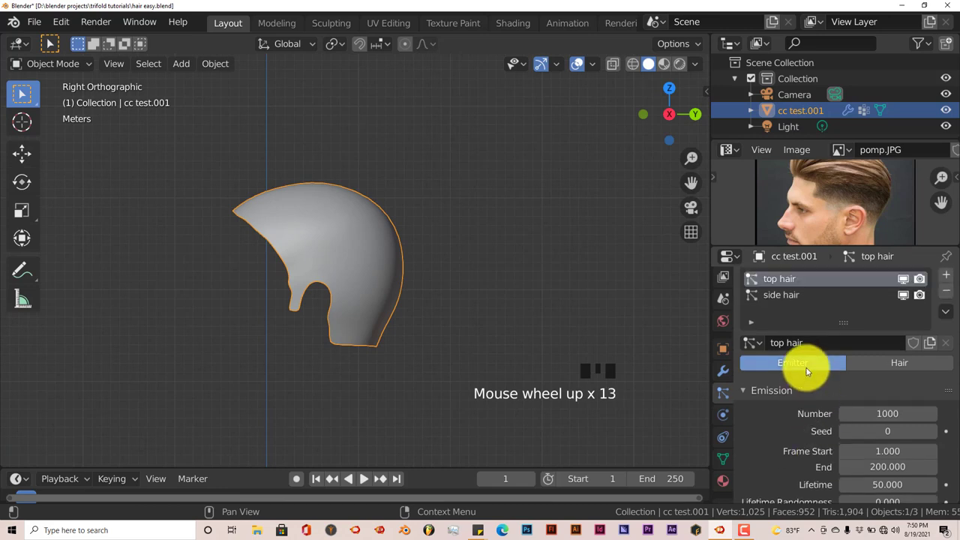
click(862, 364)
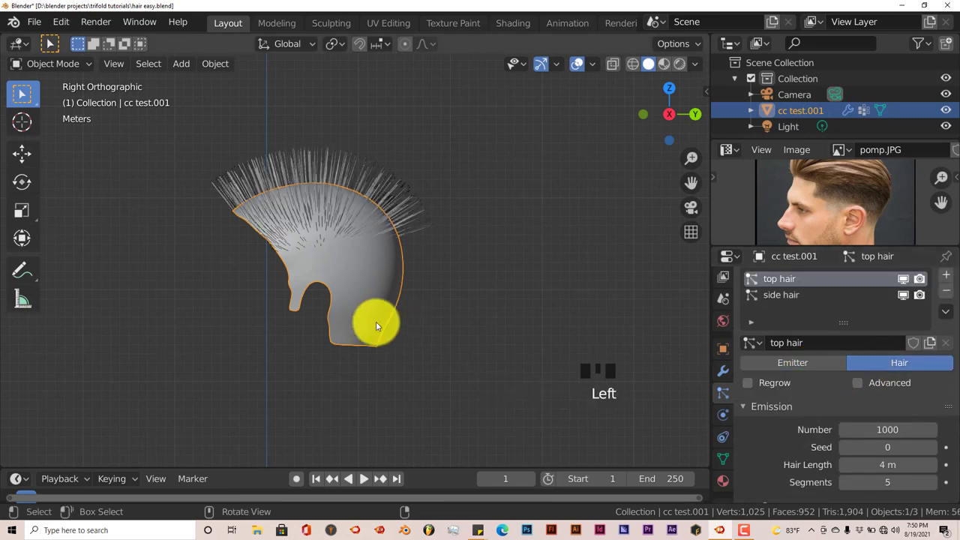
- Enable interpolated children for the top hair particle system and save the file
scroll(376, 321, down, 1)
scroll(427, 362, up, 2)
scroll(772, 361, down, 10)
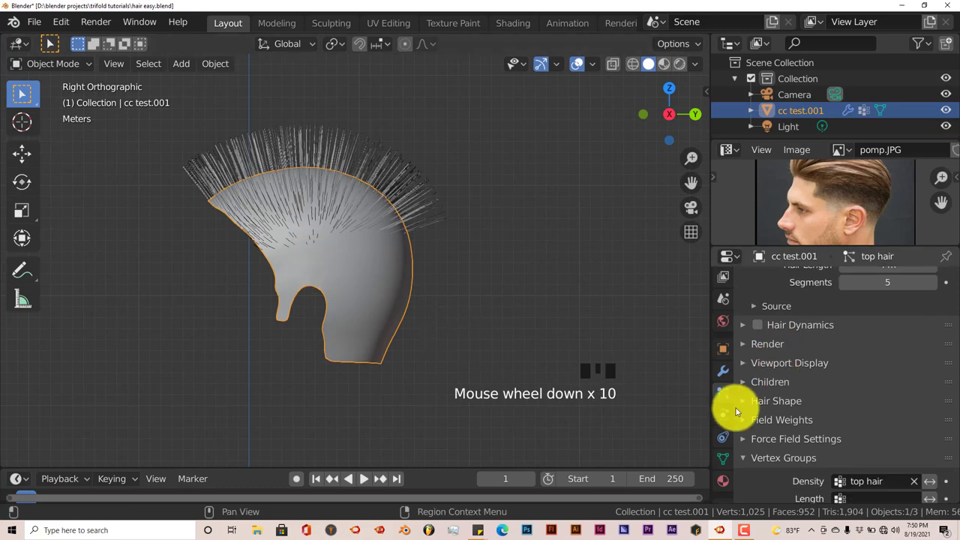
click(750, 384)
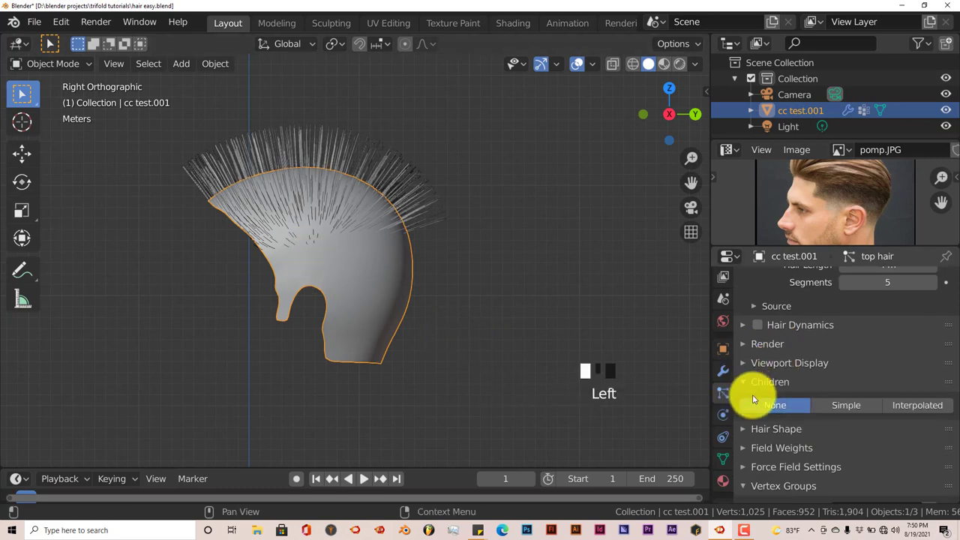
click(902, 408)
middle_drag(435, 330, 359, 299)
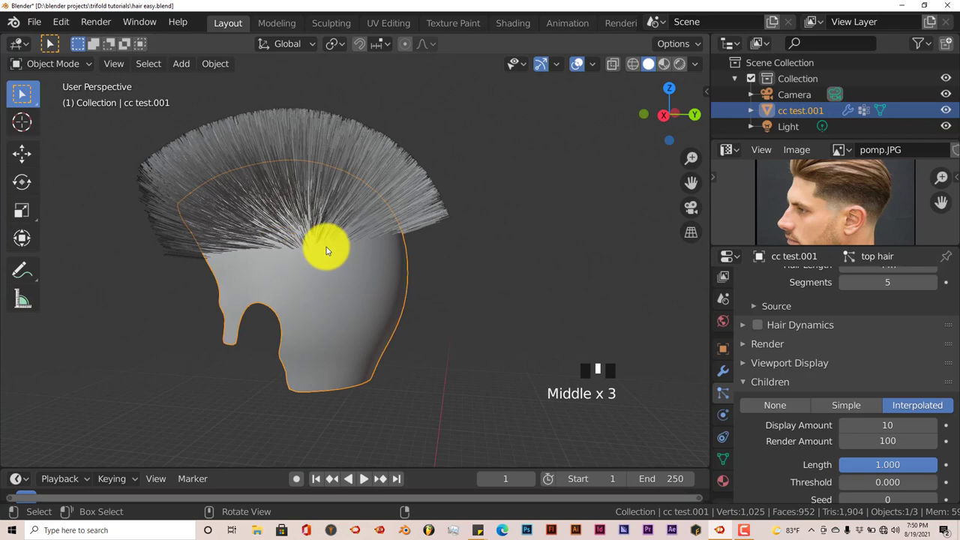
mouse_move(325, 259)
middle_down()
mouse_move(334, 287)
mouse_move(322, 270)
middle_up()
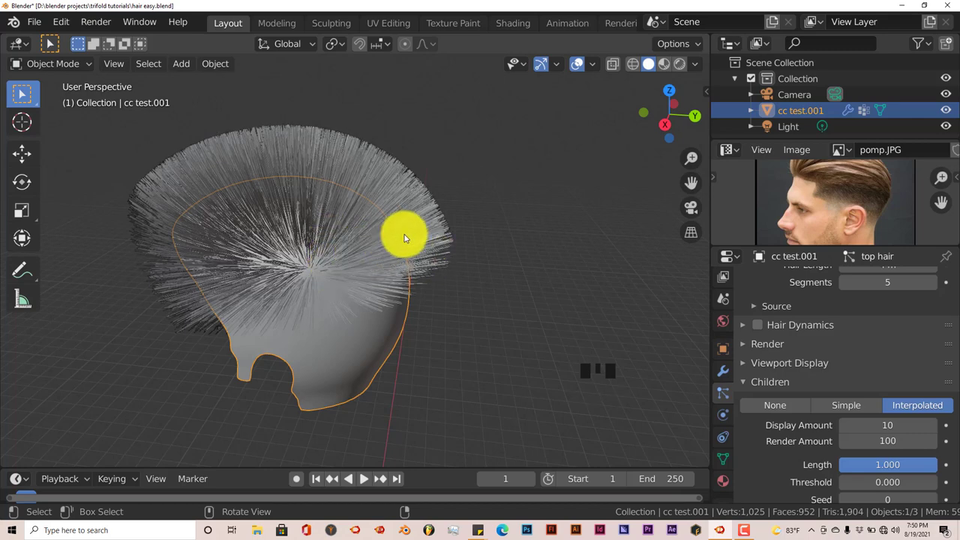
click(34, 22)
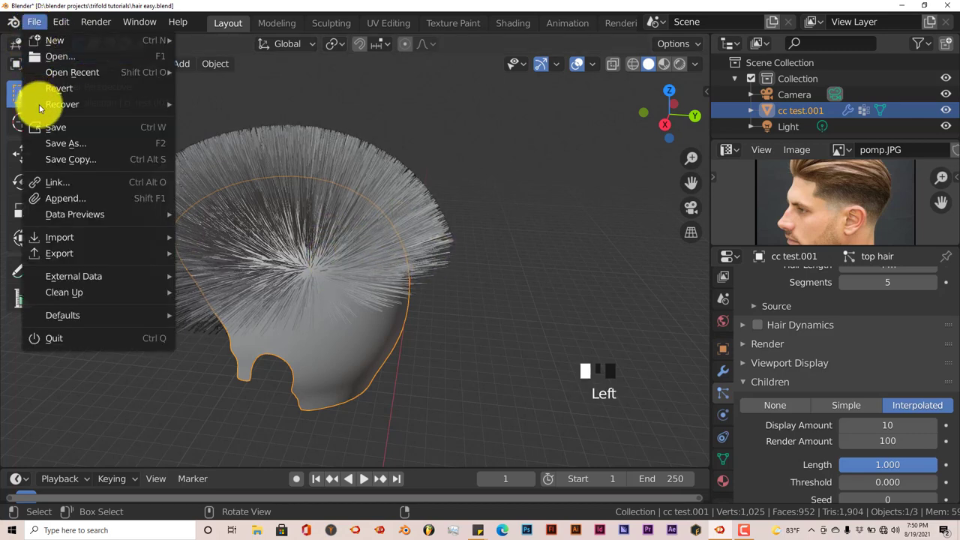
click(46, 129)
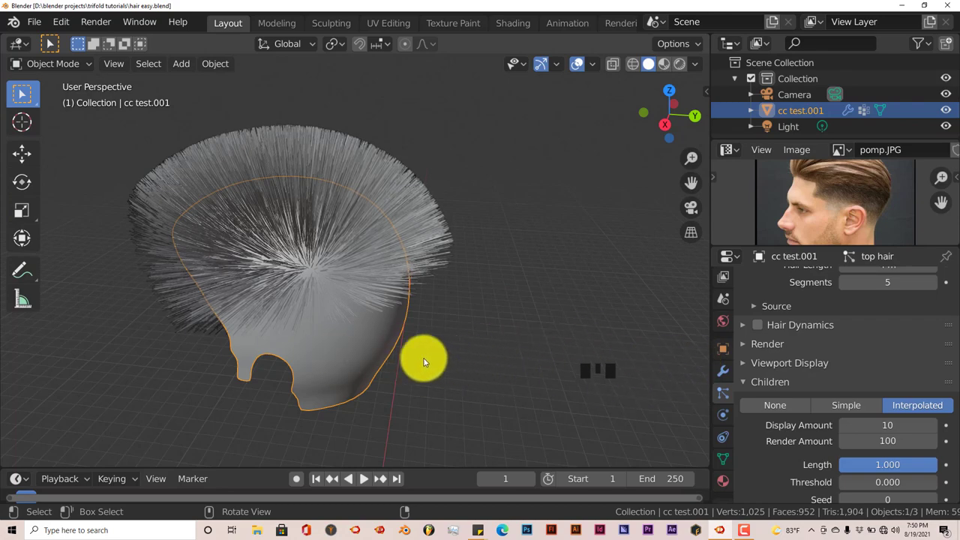
- Change the side hair particle system's type to Hair and give it interpolated children
middle_drag(387, 335, 358, 284)
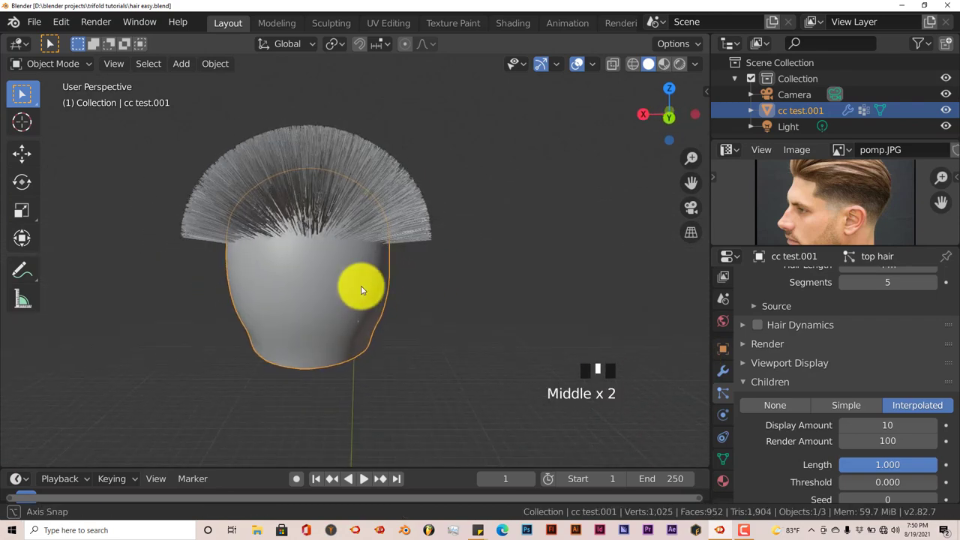
scroll(855, 352, up, 13)
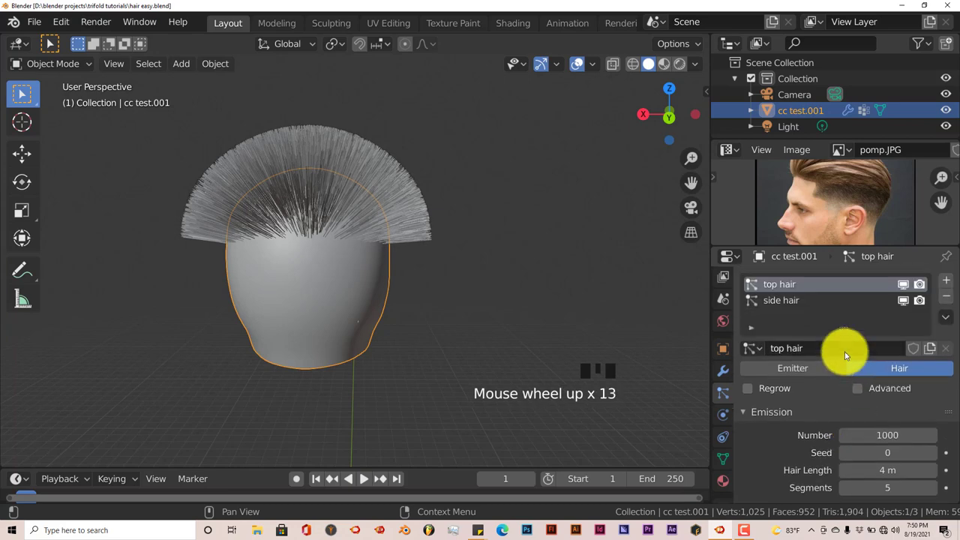
scroll(783, 297, down, 1)
click(781, 281)
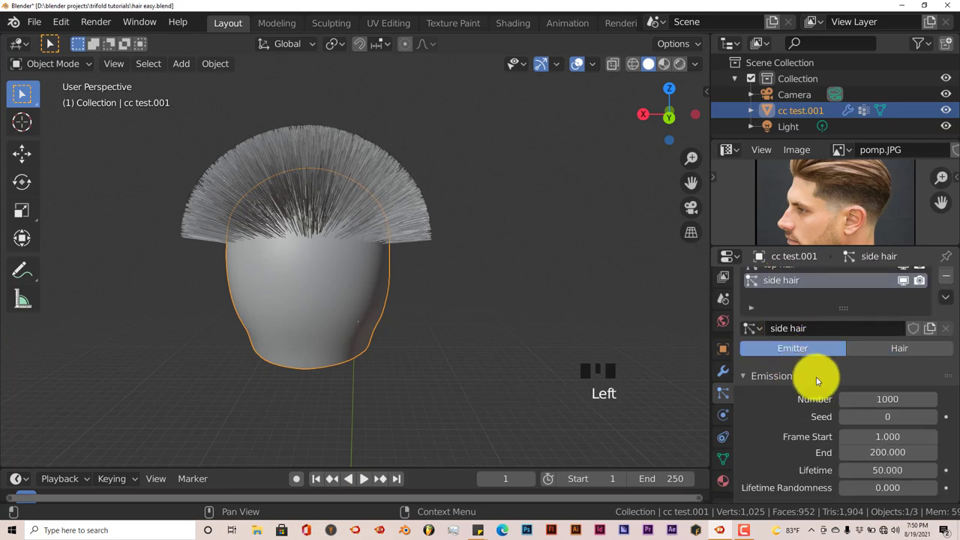
click(872, 357)
scroll(816, 403, down, 4)
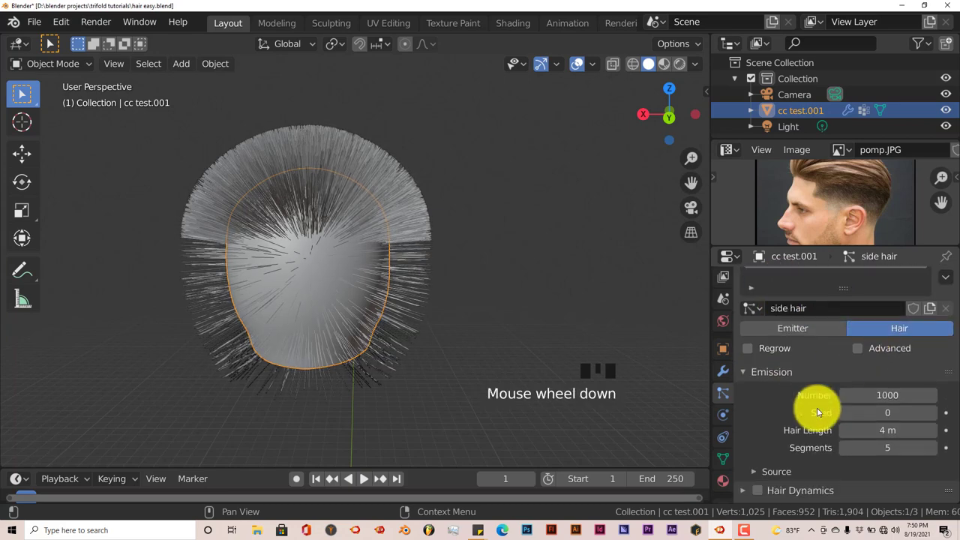
scroll(806, 404, down, 3)
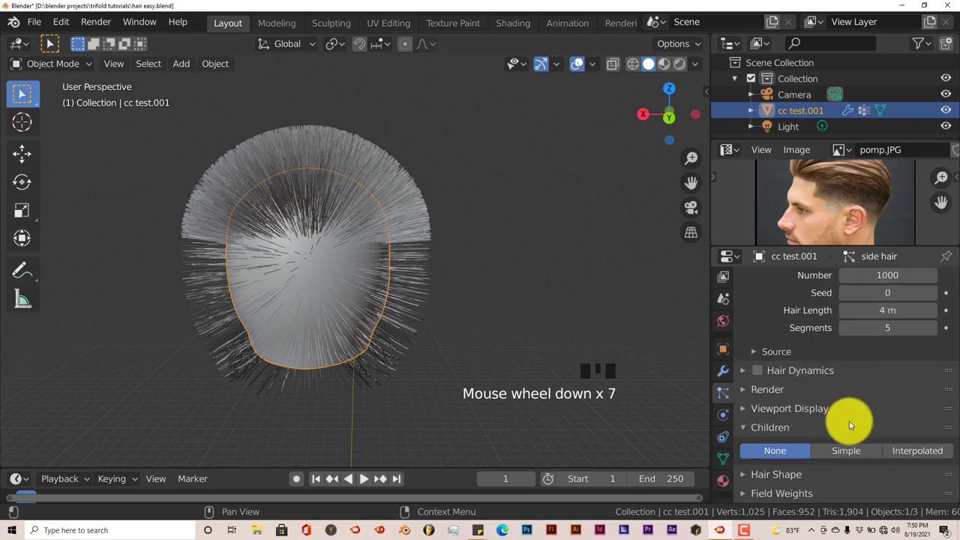
click(907, 451)
- Assign the "side hair" vertex group to the density of the side hair particle system
scroll(855, 443, down, 14)
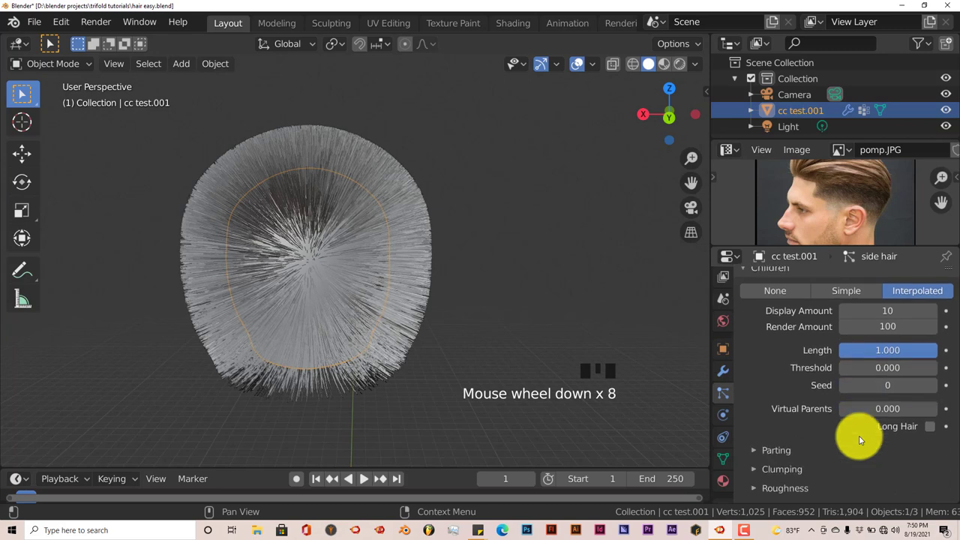
scroll(860, 440, down, 5)
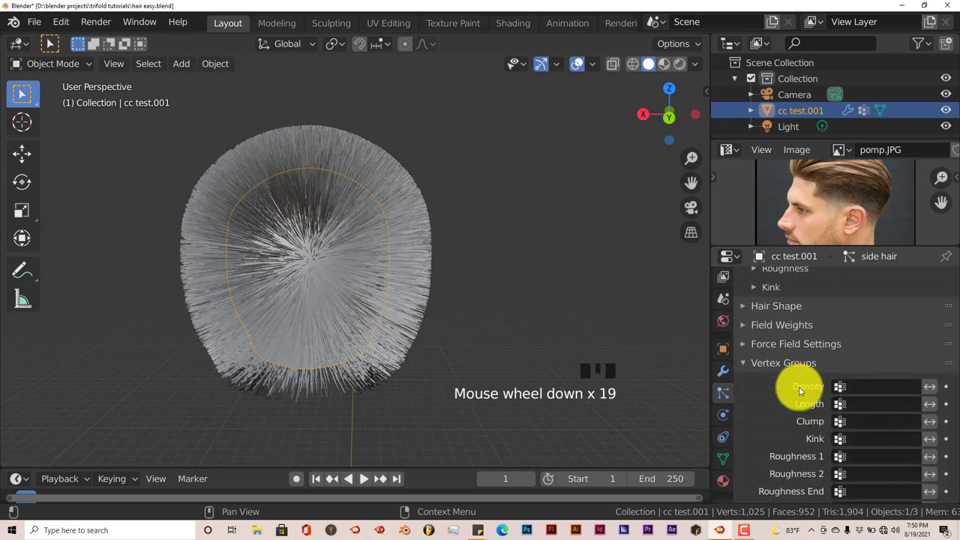
click(855, 387)
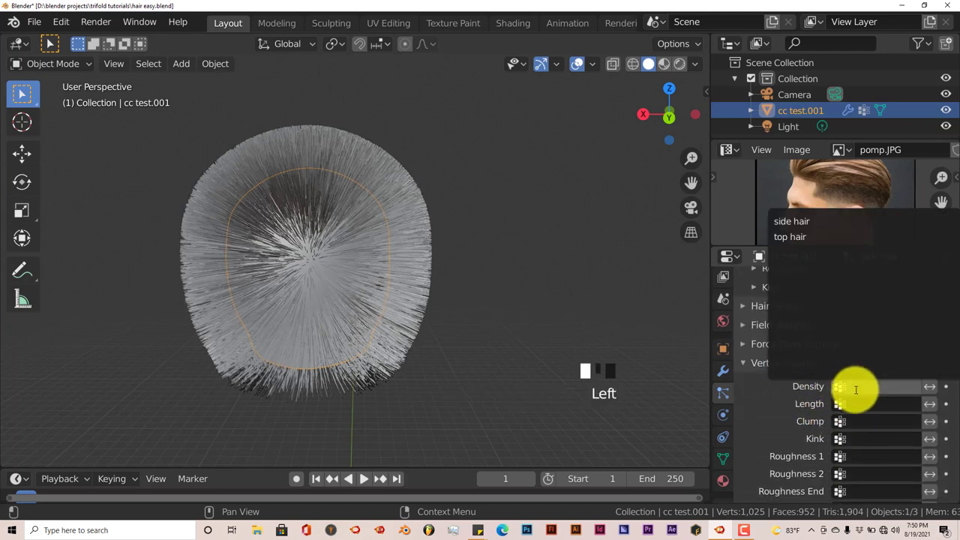
click(808, 221)
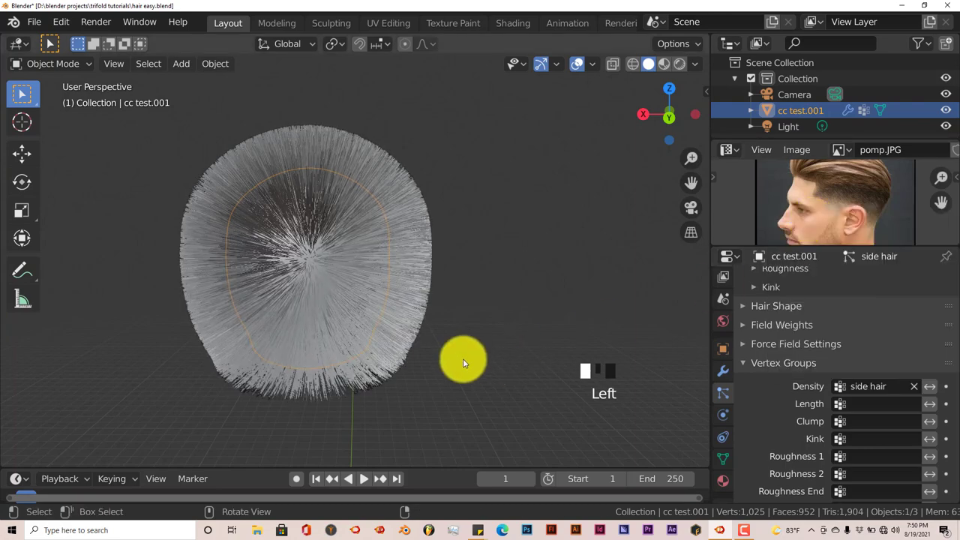
middle_drag(462, 363, 435, 293)
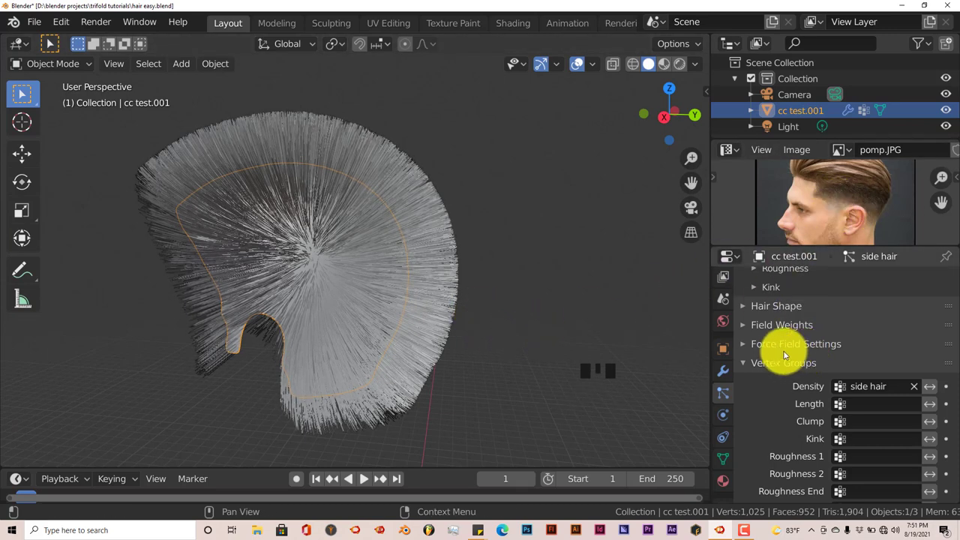
- Set the hair length of the side hair particle system to 0.2 m
scroll(819, 327, up, 9)
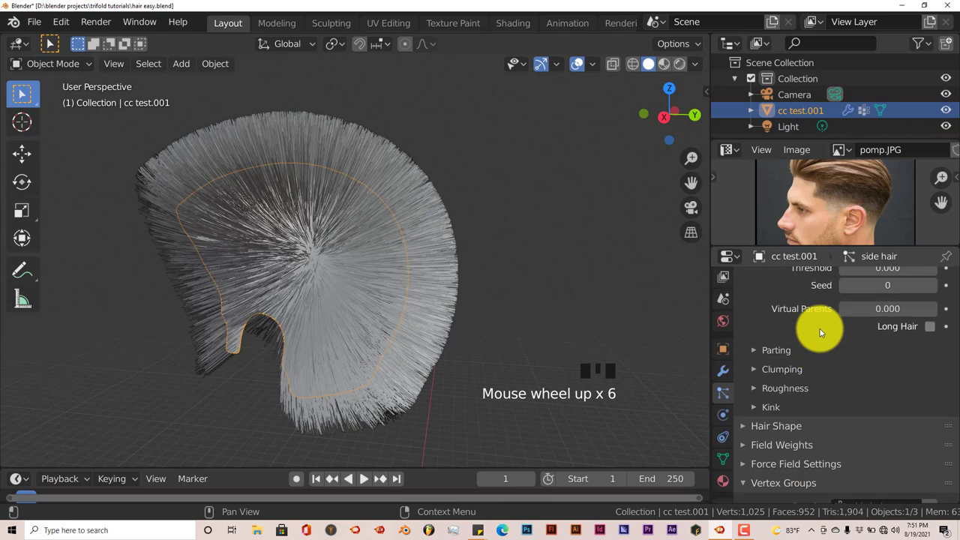
scroll(819, 331, up, 9)
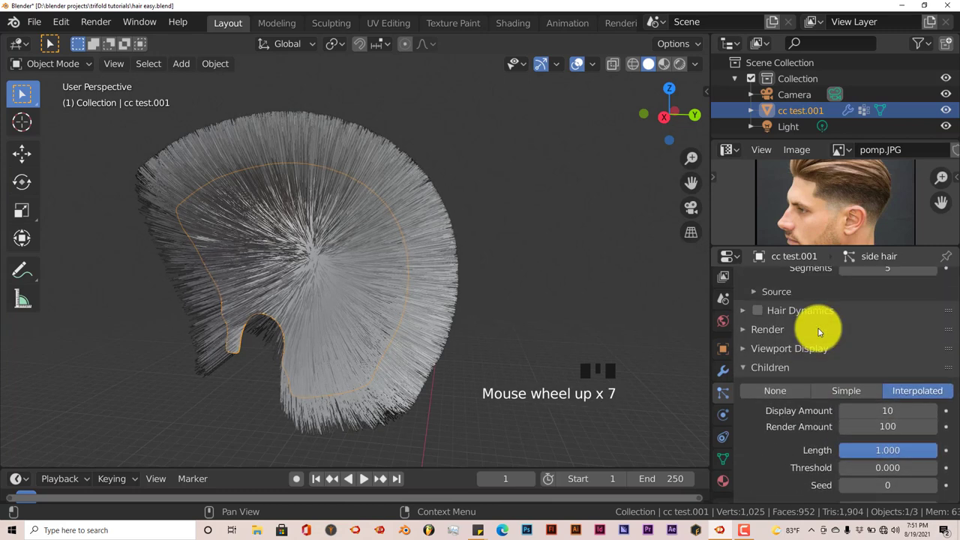
scroll(819, 331, up, 2)
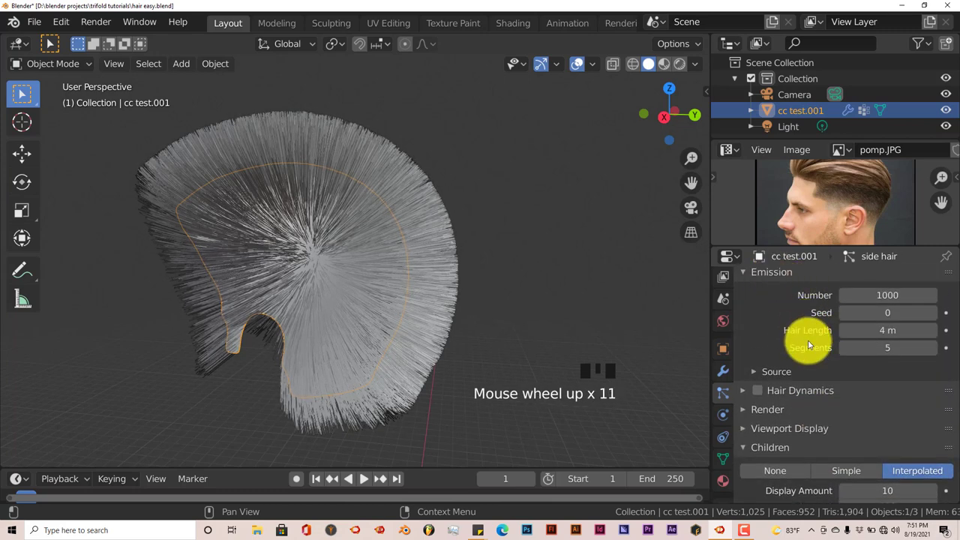
click(874, 330)
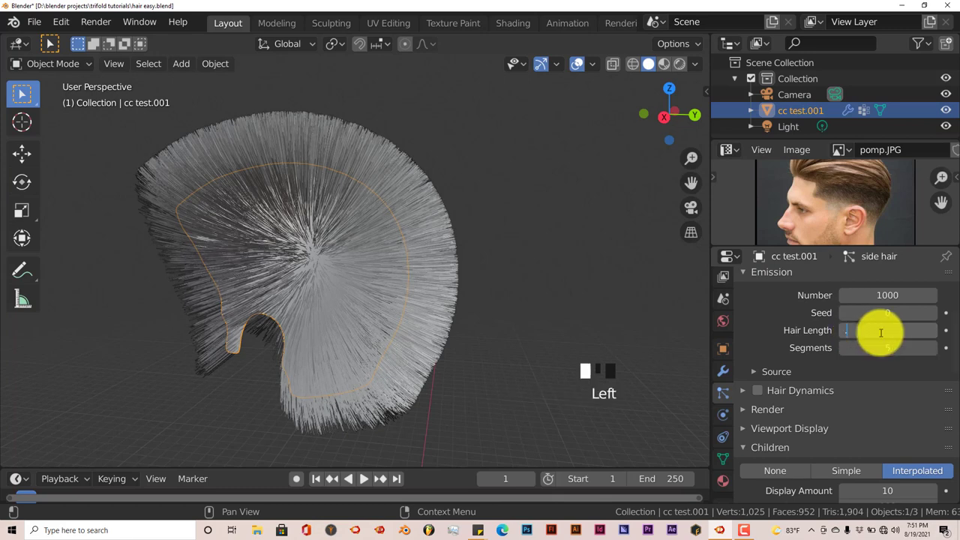
key(Return)
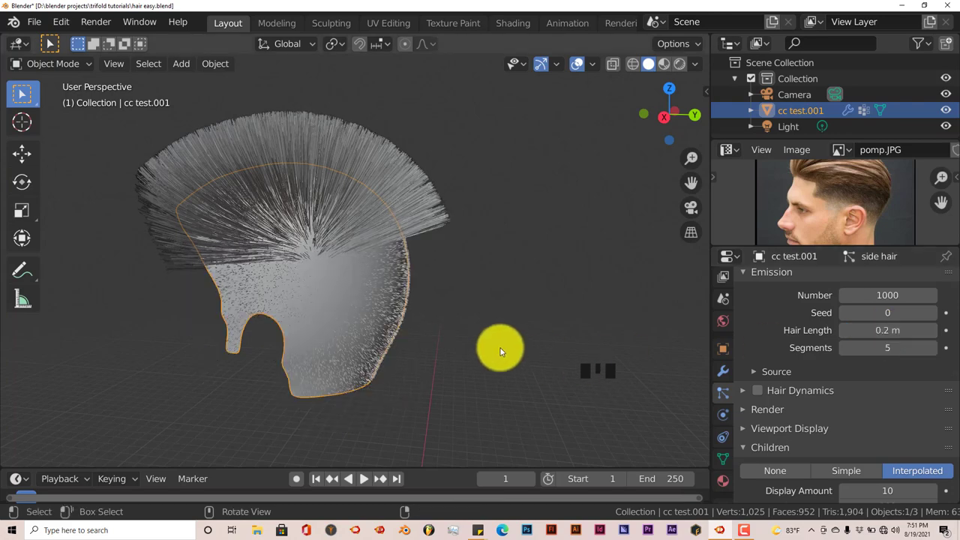
middle_drag(497, 348, 430, 338)
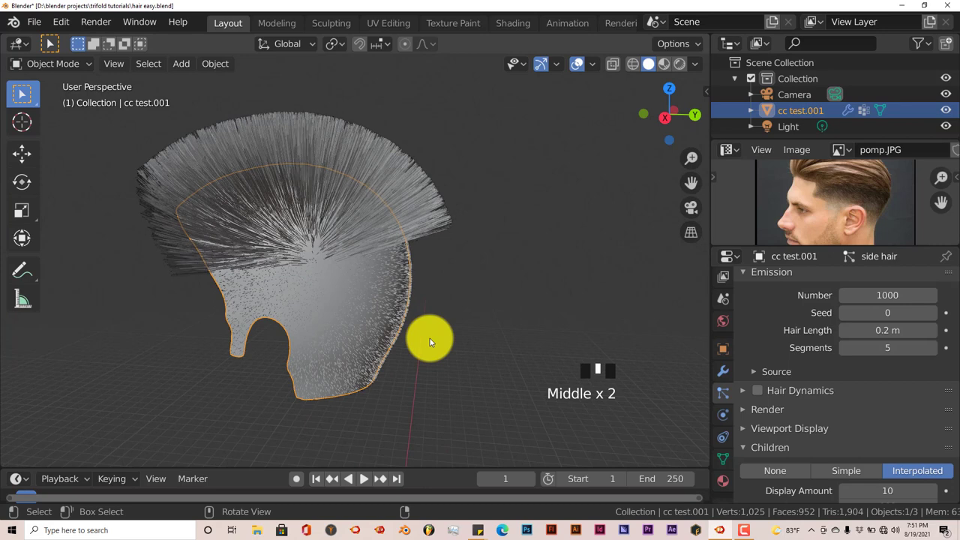
- Set the hair length of the side hair particle system to 0.4 m and save the file
click(857, 331)
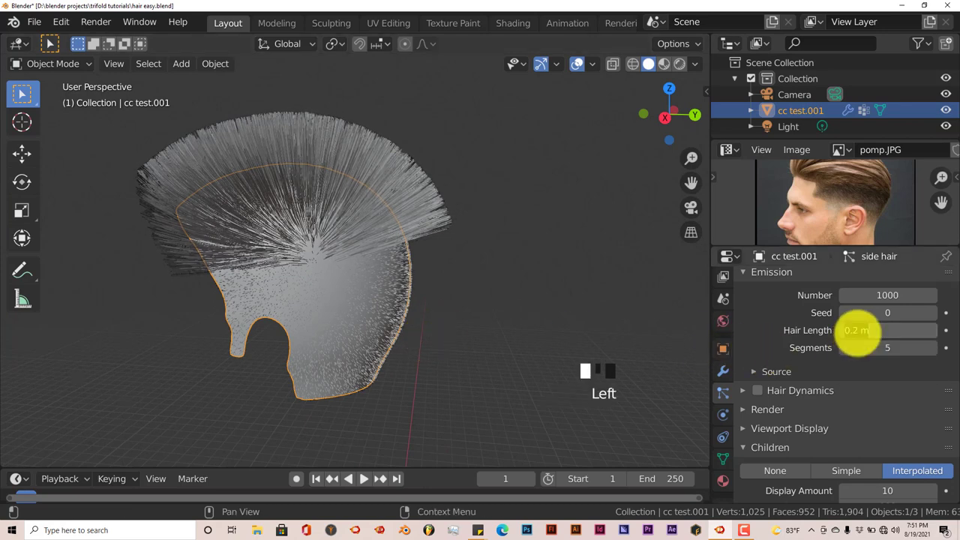
text(0.4)
key(Return)
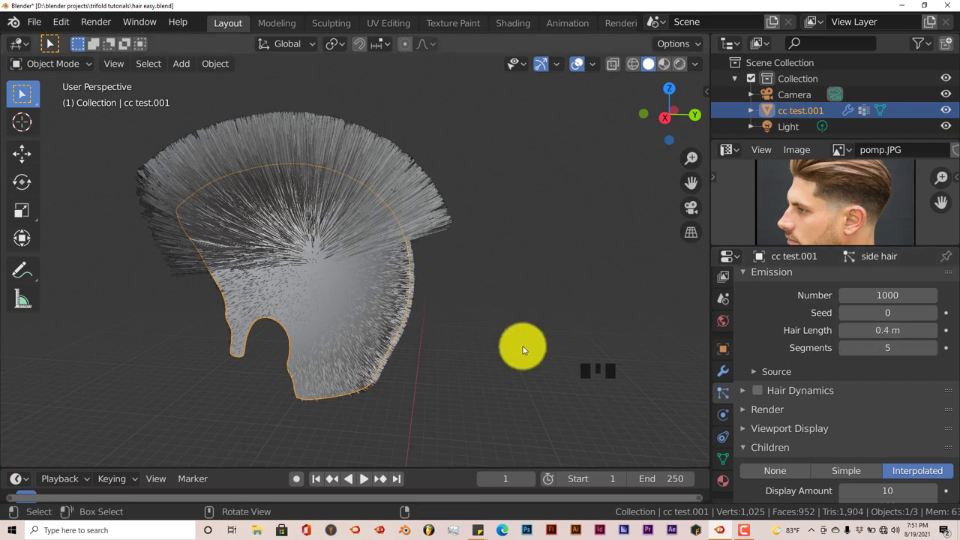
middle_drag(525, 345, 528, 344)
click(34, 21)
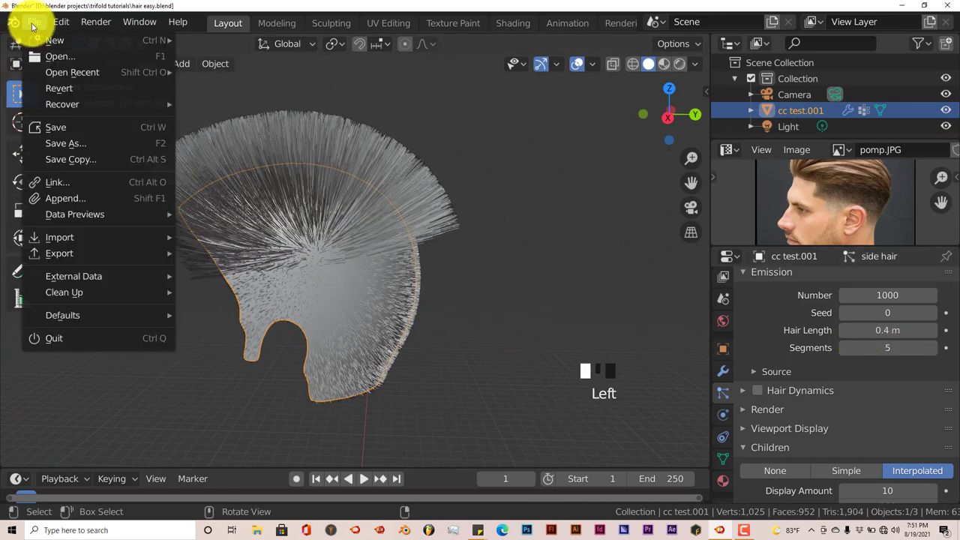
click(66, 130)
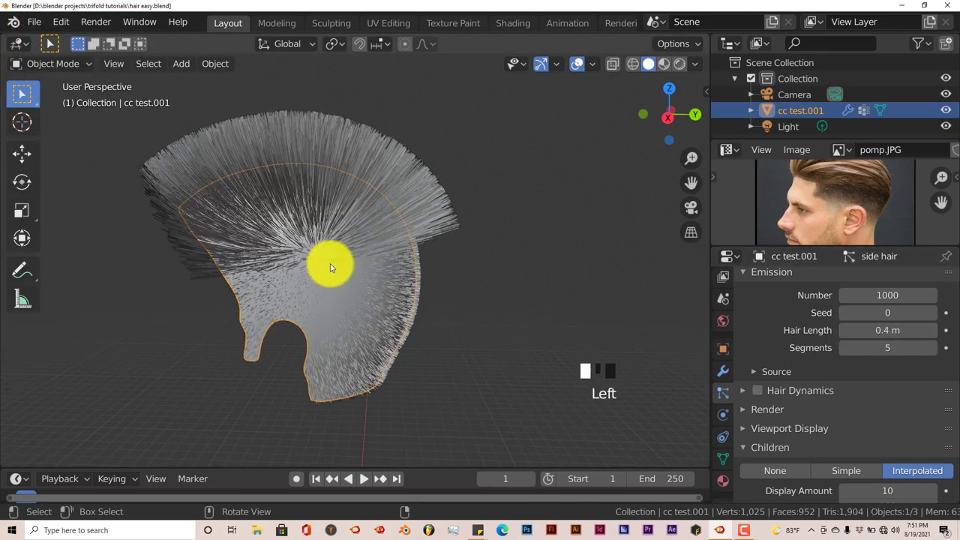
- Switch the side hair particle editing to point selection mode and mirror the particles along the local X axis
scroll(775, 318, up, 1)
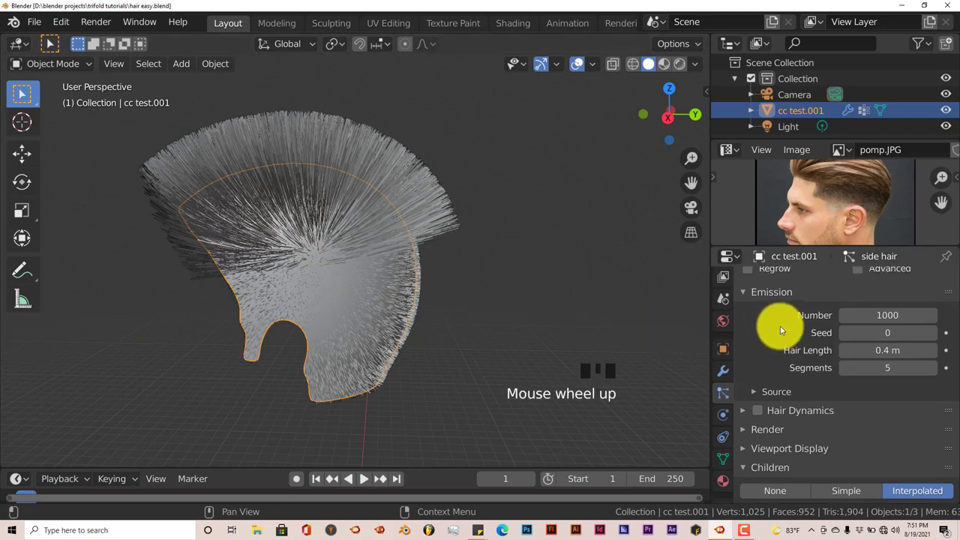
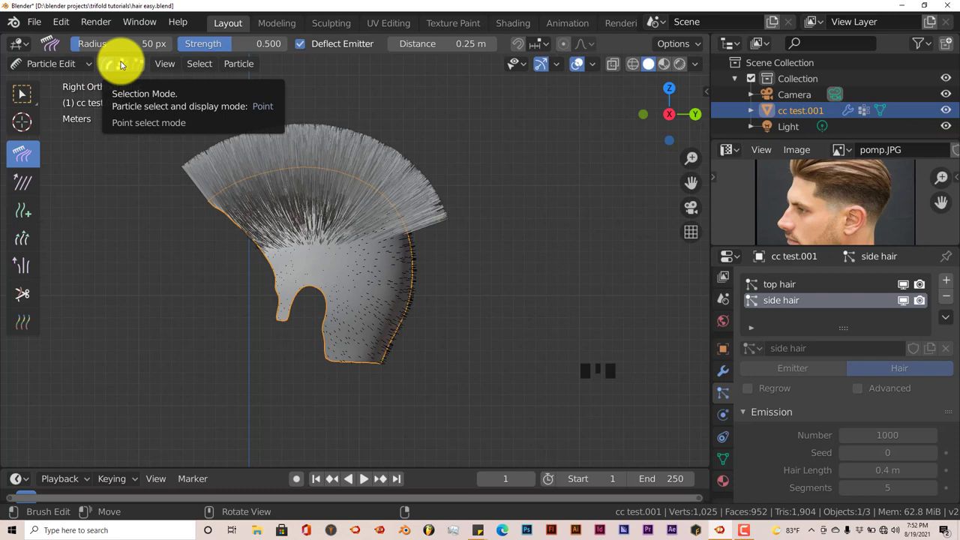
click(124, 65)
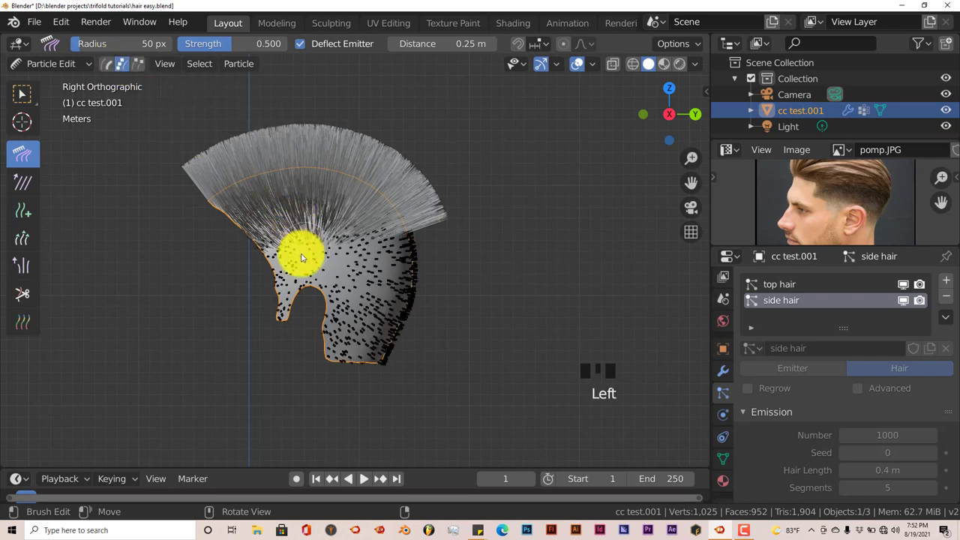
mouse_move(299, 257)
mouse_down()
mouse_move(290, 253)
mouse_move(293, 262)
mouse_up()
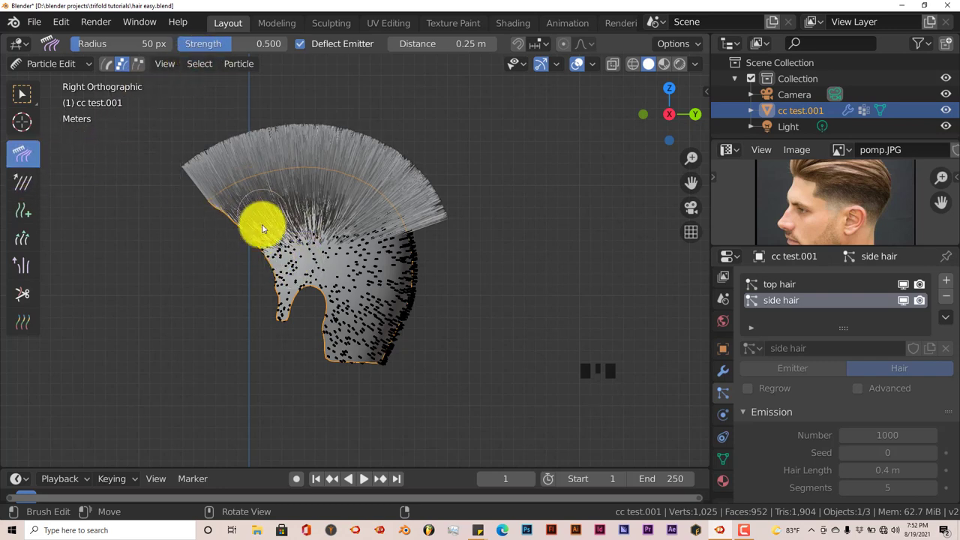
click(230, 66)
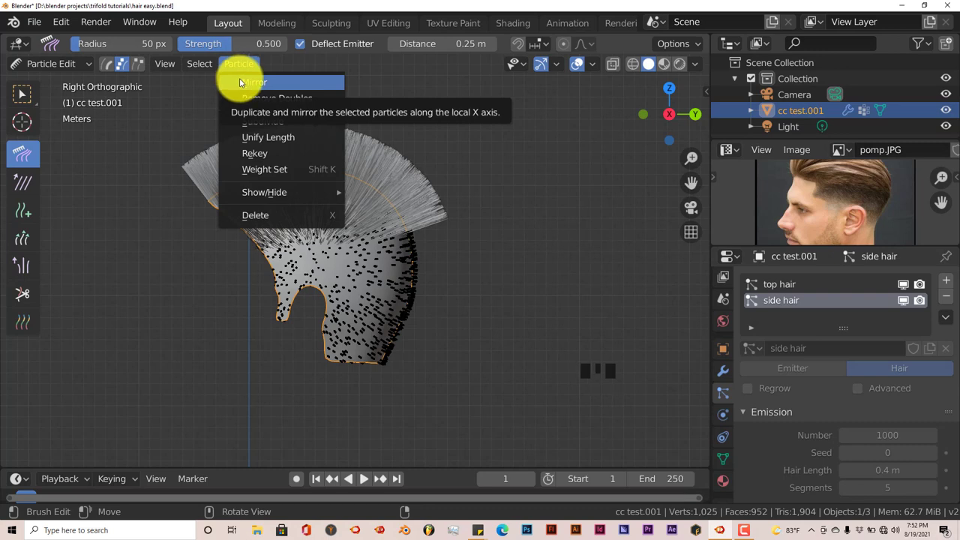
click(240, 83)
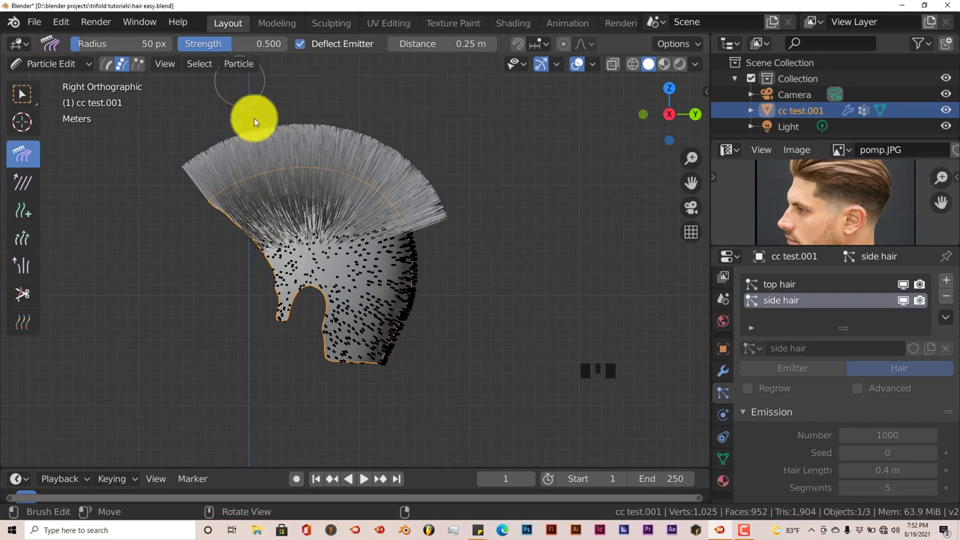
- Comb the side hair downward over the scalp's right side and across the back of the head
mouse_move(272, 247)
mouse_down()
mouse_move(276, 320)
mouse_move(297, 231)
mouse_move(319, 310)
mouse_move(341, 244)
mouse_move(343, 348)
mouse_up()
mouse_move(379, 273)
mouse_down()
mouse_move(374, 336)
mouse_move(398, 223)
mouse_move(390, 325)
mouse_up()
drag(401, 228, 368, 351)
mouse_move(368, 350)
middle_down()
mouse_move(403, 307)
mouse_move(325, 311)
middle_up()
mouse_move(325, 311)
mouse_down()
mouse_move(325, 322)
mouse_move(293, 268)
mouse_move(274, 359)
mouse_up()
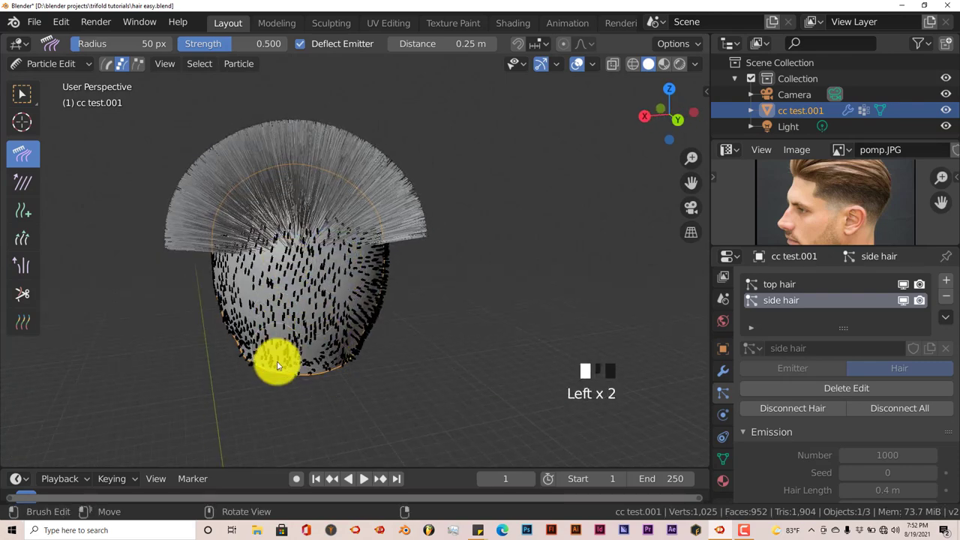
- Comb the side hair downward on the scalp's left side, from behind the ear to the nape
mouse_move(275, 360)
middle_down()
mouse_move(322, 295)
mouse_move(746, 226)
middle_up()
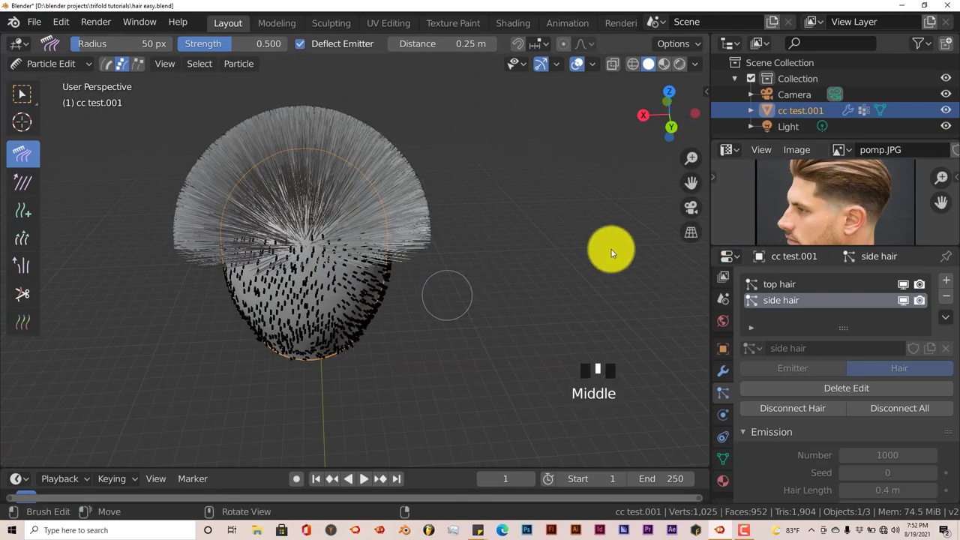
middle_drag(471, 289, 324, 229)
mouse_move(324, 230)
mouse_down()
mouse_move(338, 336)
mouse_move(310, 225)
mouse_move(312, 315)
mouse_move(334, 364)
mouse_move(376, 233)
mouse_move(376, 351)
mouse_move(415, 236)
mouse_move(407, 300)
mouse_up()
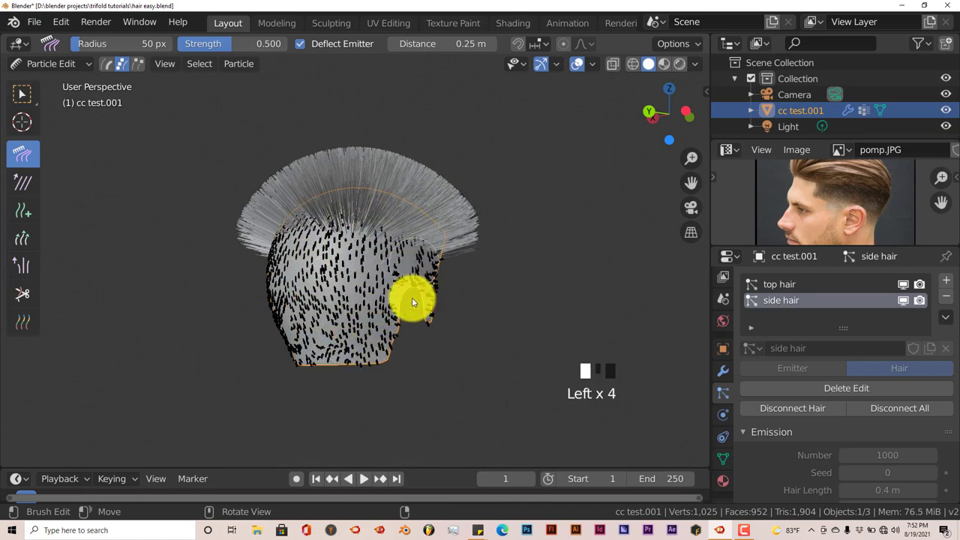
mouse_move(429, 240)
mouse_down()
mouse_move(422, 326)
mouse_move(396, 300)
mouse_move(356, 367)
mouse_up()
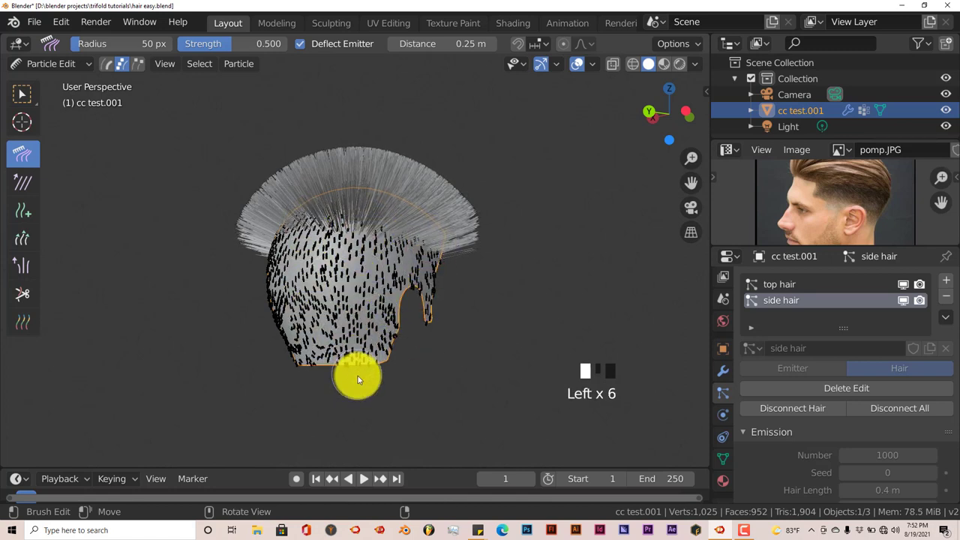
drag(284, 291, 309, 382)
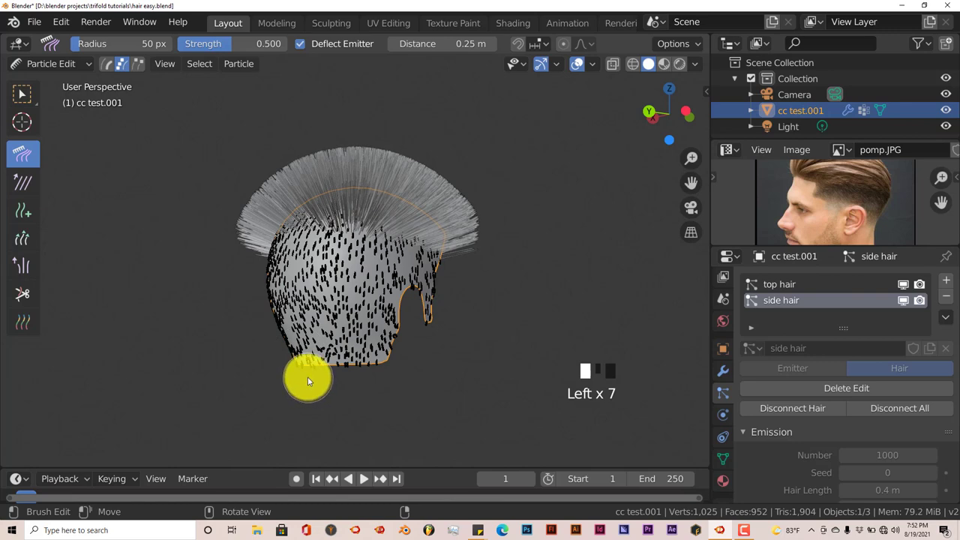
- In the right orthographic view, comb the side hair flat from the temple to the nape so the strands point downward
key(KP_3)
mouse_move(298, 258)
mouse_down()
mouse_move(365, 262)
mouse_move(293, 273)
mouse_move(345, 281)
mouse_move(293, 295)
mouse_move(340, 301)
mouse_move(279, 311)
mouse_move(319, 317)
mouse_move(312, 307)
mouse_move(330, 295)
mouse_move(403, 292)
mouse_move(338, 267)
mouse_move(402, 263)
mouse_move(325, 287)
mouse_move(390, 305)
mouse_move(329, 321)
mouse_move(377, 328)
mouse_move(314, 333)
mouse_move(370, 350)
mouse_up()
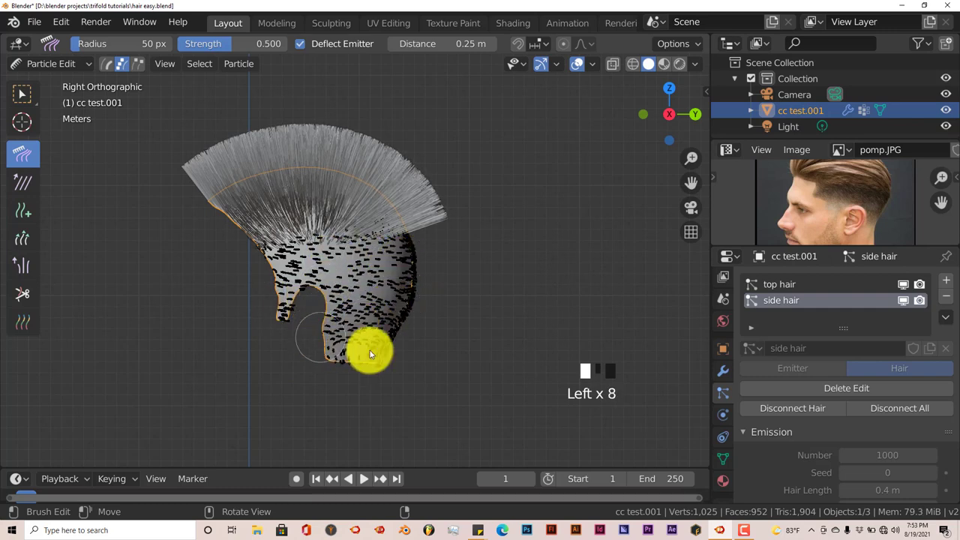
mouse_move(410, 297)
mouse_down()
mouse_move(413, 247)
mouse_move(410, 305)
mouse_up()
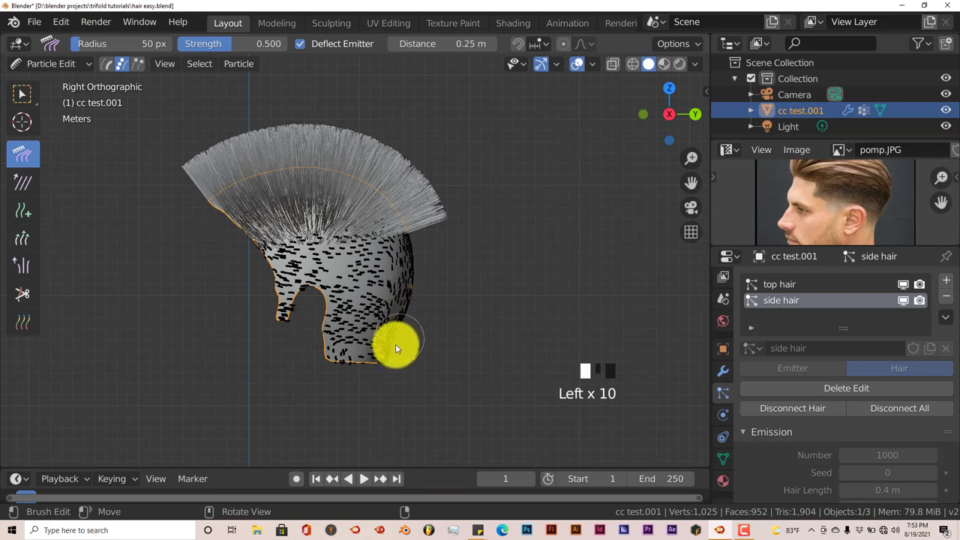
mouse_move(394, 253)
mouse_down()
mouse_move(373, 363)
mouse_move(367, 247)
mouse_move(360, 240)
mouse_move(350, 342)
mouse_move(351, 261)
mouse_move(338, 228)
mouse_move(346, 354)
mouse_move(343, 293)
mouse_move(315, 238)
mouse_move(314, 278)
mouse_move(297, 258)
mouse_up()
drag(283, 324, 485, 324)
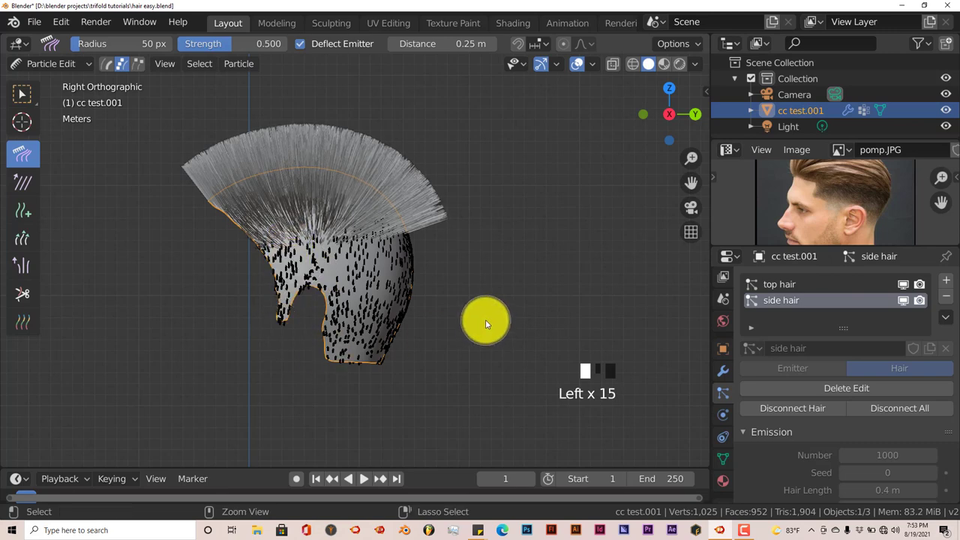
- In the left orthographic view, comb the side hair flat and downward around the temple, ear and back
key(ctrl+KP_3)
mouse_move(464, 293)
mouse_down()
mouse_move(387, 261)
mouse_move(431, 243)
mouse_move(443, 255)
mouse_move(328, 262)
mouse_up()
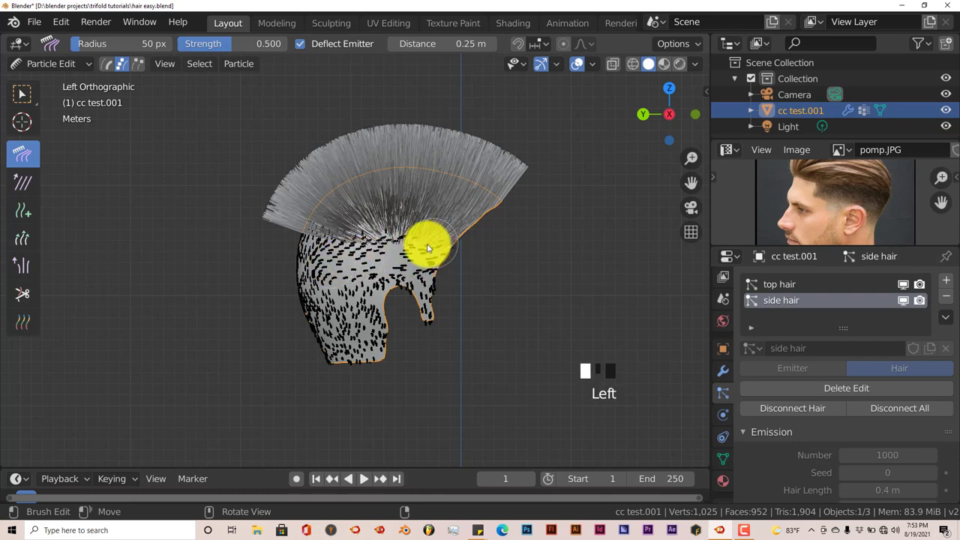
mouse_move(425, 242)
mouse_down()
mouse_move(369, 256)
mouse_move(441, 255)
mouse_move(372, 279)
mouse_move(464, 282)
mouse_move(375, 327)
mouse_move(470, 306)
mouse_move(415, 286)
mouse_move(341, 290)
mouse_move(388, 247)
mouse_move(335, 259)
mouse_move(317, 270)
mouse_move(374, 285)
mouse_move(326, 329)
mouse_move(381, 320)
mouse_move(338, 351)
mouse_move(390, 339)
mouse_move(335, 365)
mouse_move(338, 333)
mouse_move(311, 365)
mouse_move(302, 237)
mouse_move(301, 299)
mouse_move(318, 357)
mouse_move(320, 234)
mouse_move(340, 352)
mouse_move(350, 226)
mouse_move(362, 358)
mouse_move(380, 314)
mouse_move(388, 236)
mouse_move(376, 316)
mouse_move(404, 235)
mouse_move(399, 301)
mouse_move(437, 243)
mouse_move(429, 319)
mouse_move(453, 296)
mouse_move(460, 335)
mouse_move(451, 307)
mouse_move(447, 333)
mouse_up()
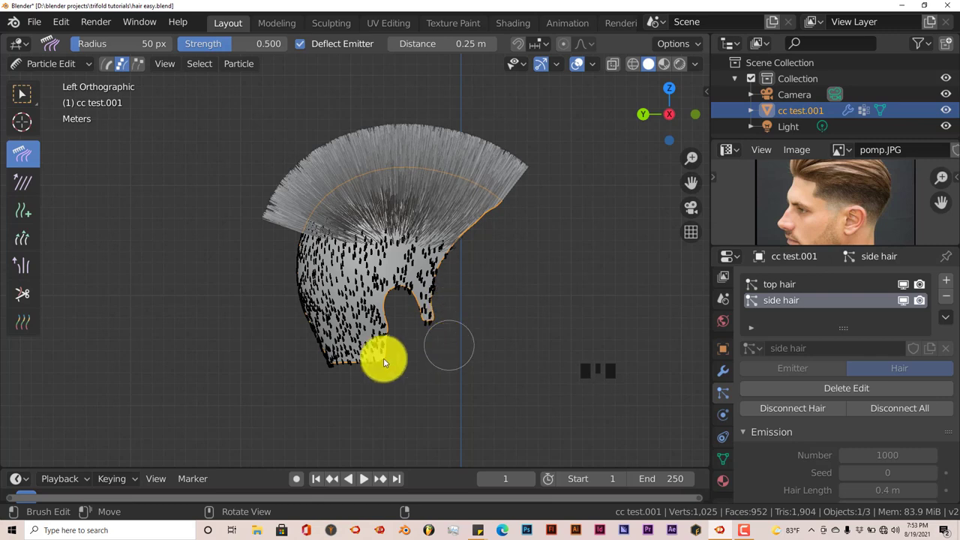
- Return to Object Mode, inspect the combed side hair, and reposition the reference photo to show the top of the hairstyle
click(74, 68)
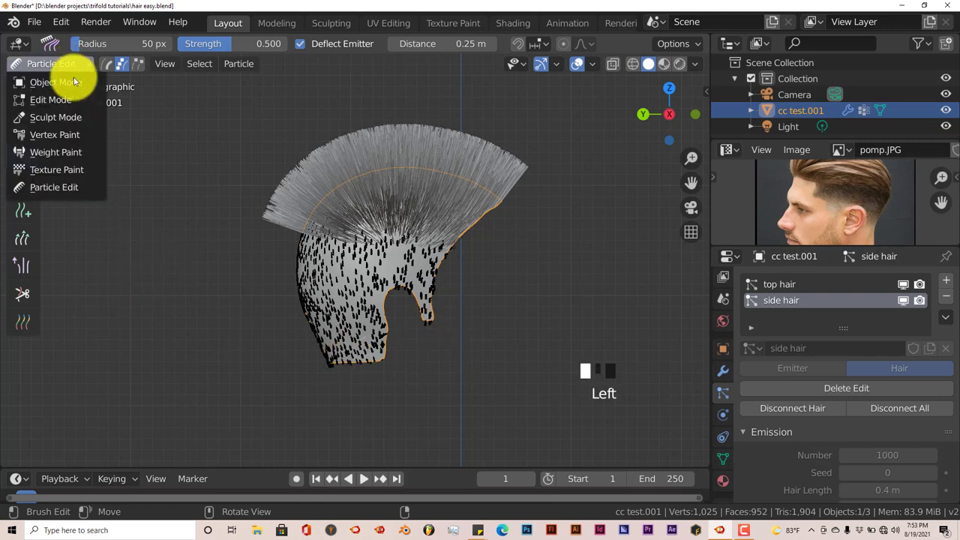
click(71, 80)
scroll(323, 345, up, 3)
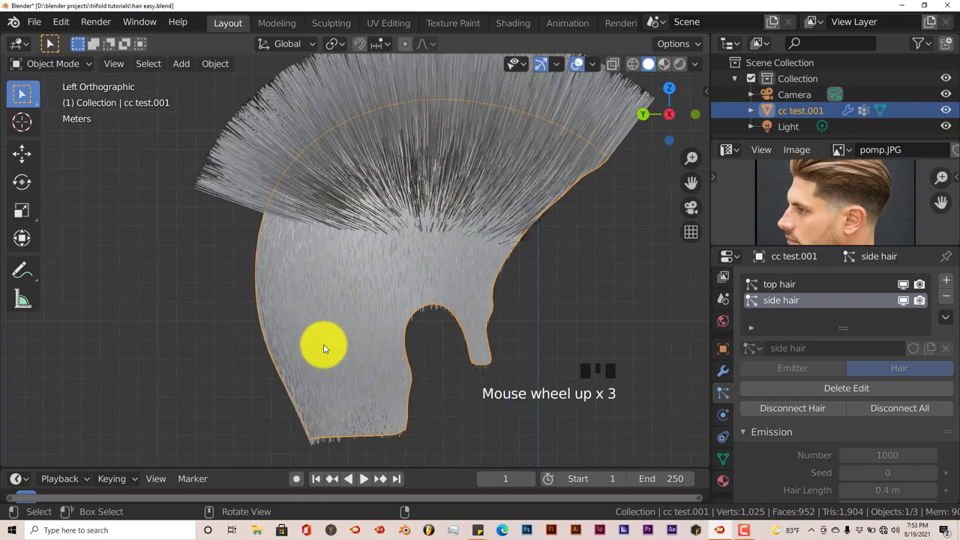
scroll(321, 343, down, 2)
middle_drag(321, 343, 428, 349)
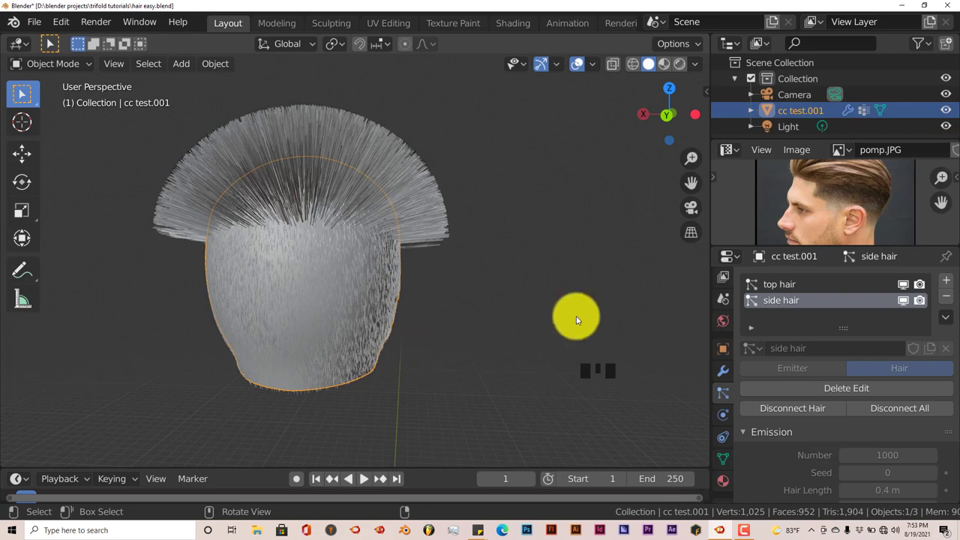
middle_drag(812, 237, 794, 226)
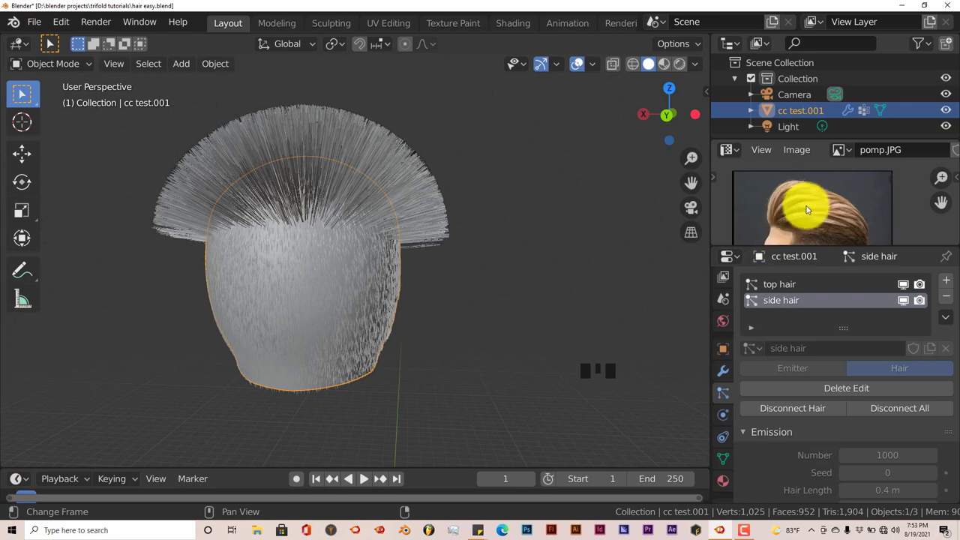
middle_drag(808, 210, 765, 218)
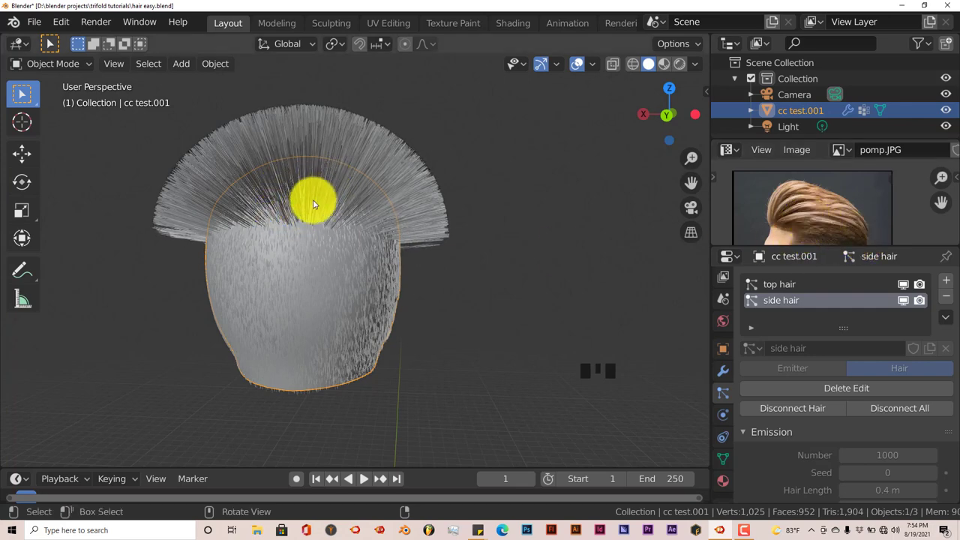
- Make the top hair particle system active and enter Particle Edit mode in the right orthographic view
key(KP_3)
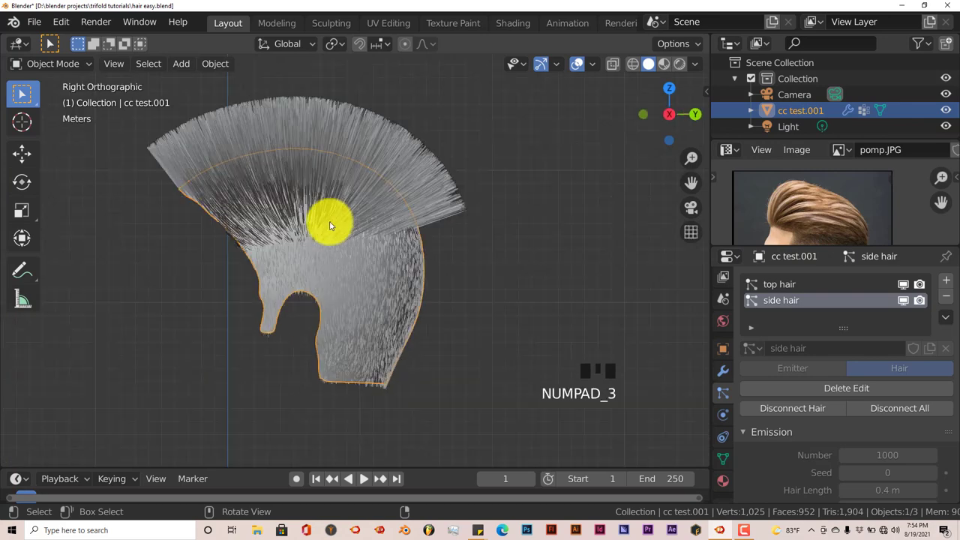
scroll(816, 309, up, 1)
scroll(802, 300, up, 3)
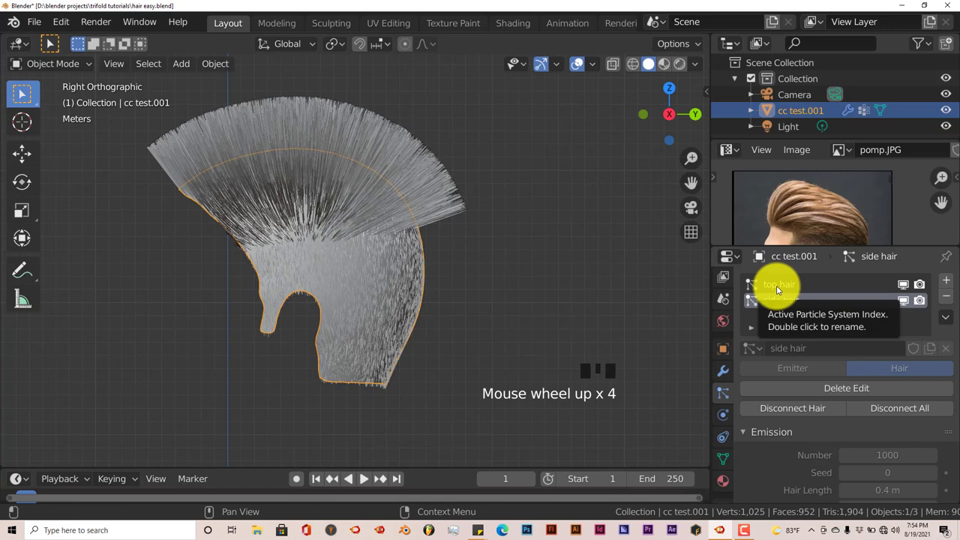
click(777, 288)
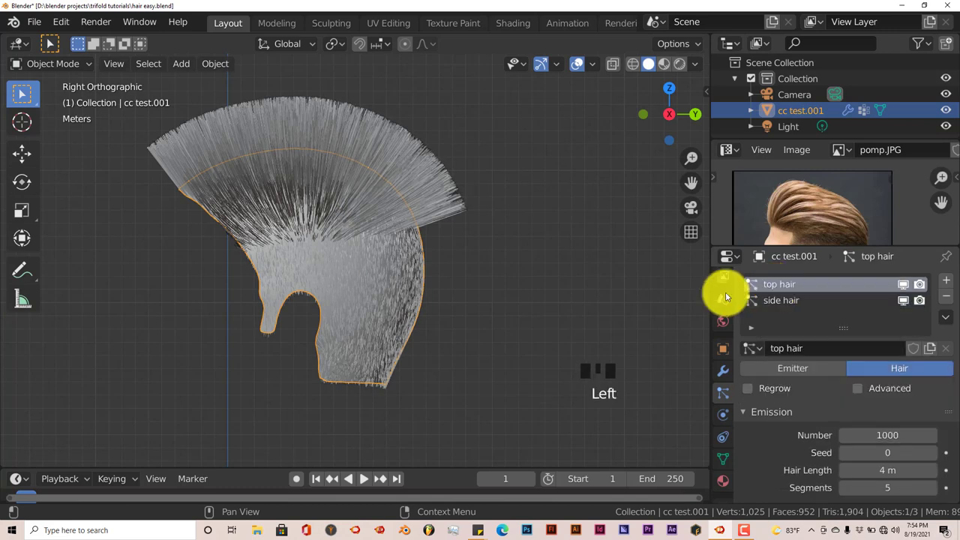
click(44, 65)
click(52, 188)
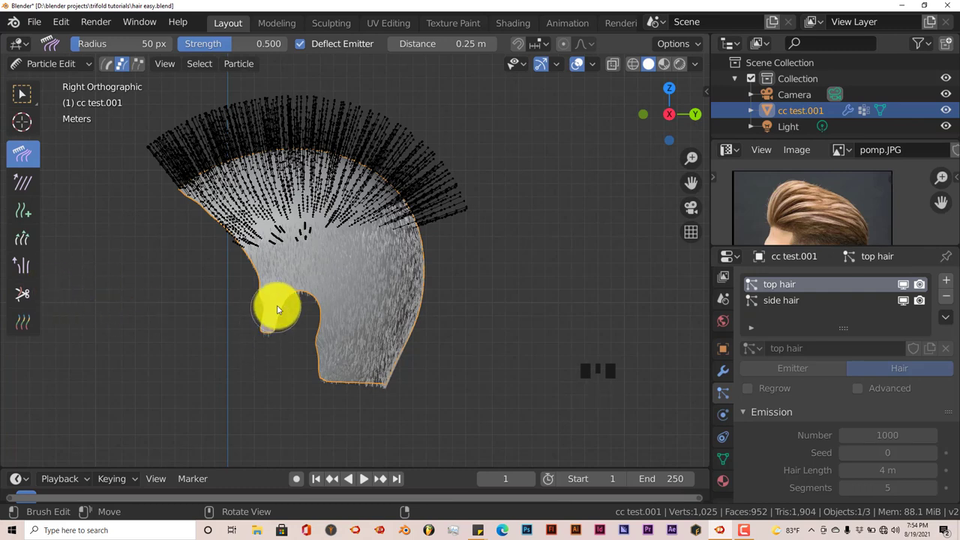
- Comb the top hair upward along the right side of the scalp, working from the forehead toward the back
drag(282, 303, 274, 178)
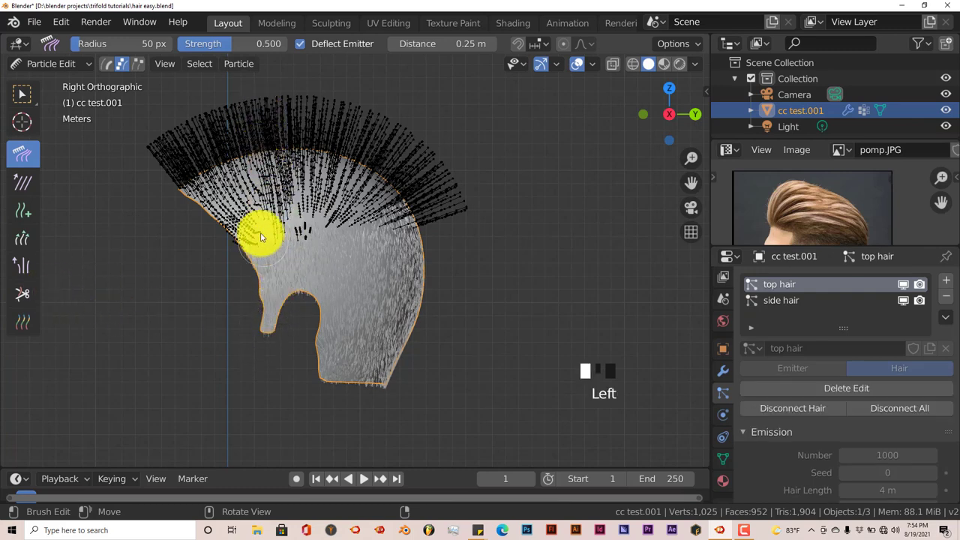
drag(257, 231, 232, 118)
drag(242, 236, 199, 122)
mouse_move(288, 252)
mouse_down()
mouse_move(275, 167)
mouse_move(287, 84)
mouse_up()
drag(320, 253, 322, 107)
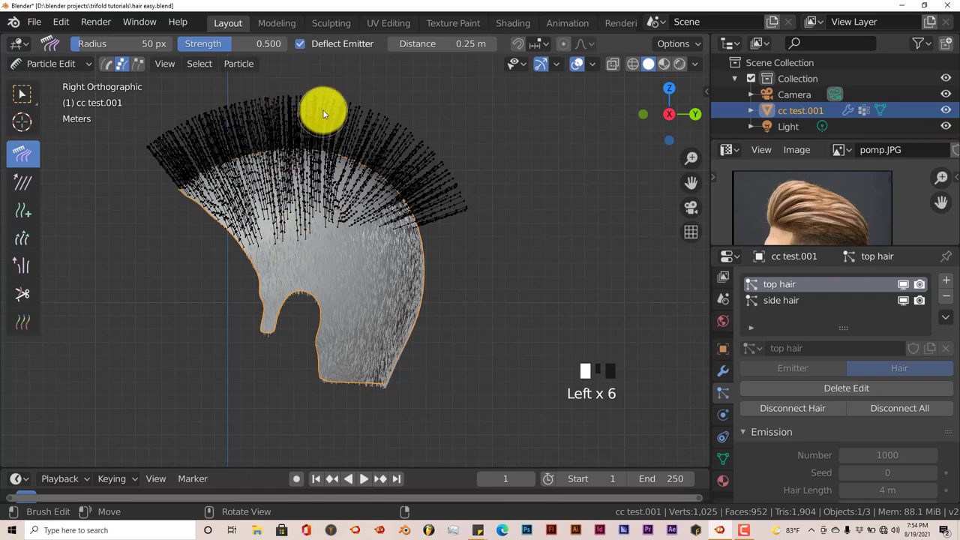
drag(336, 253, 353, 94)
drag(336, 217, 348, 161)
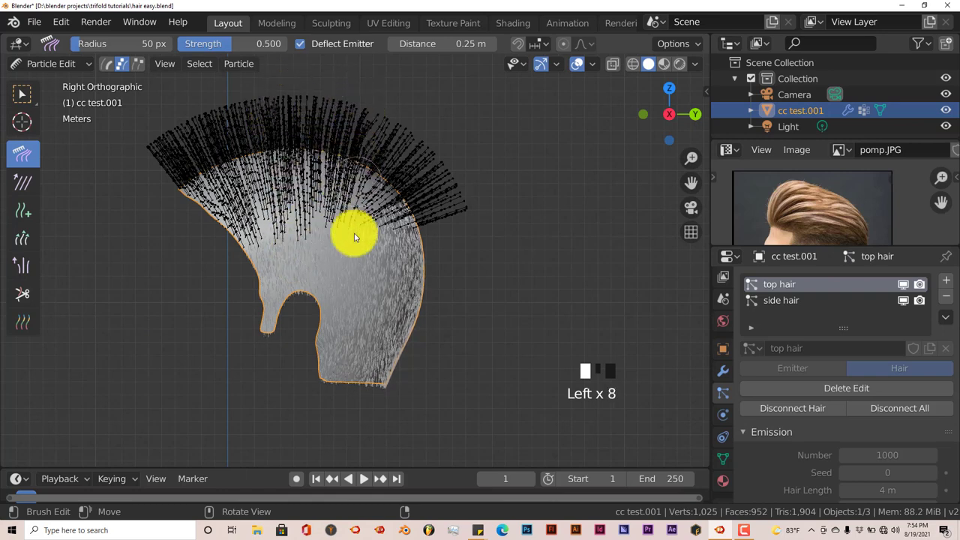
drag(353, 232, 375, 100)
mouse_move(368, 246)
mouse_down()
mouse_move(389, 211)
mouse_move(402, 111)
mouse_up()
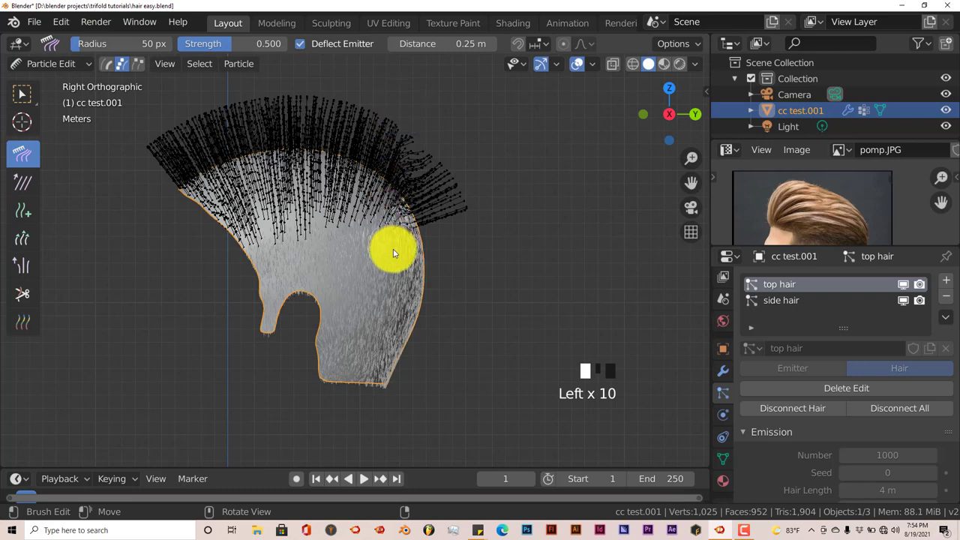
- Comb the top hair at the crown inward against the scalp and straighten the front strands upright
drag(392, 250, 416, 120)
mouse_move(407, 248)
mouse_down()
mouse_move(409, 132)
mouse_move(405, 219)
mouse_move(417, 242)
mouse_move(412, 145)
mouse_move(430, 217)
mouse_up()
drag(418, 136, 425, 218)
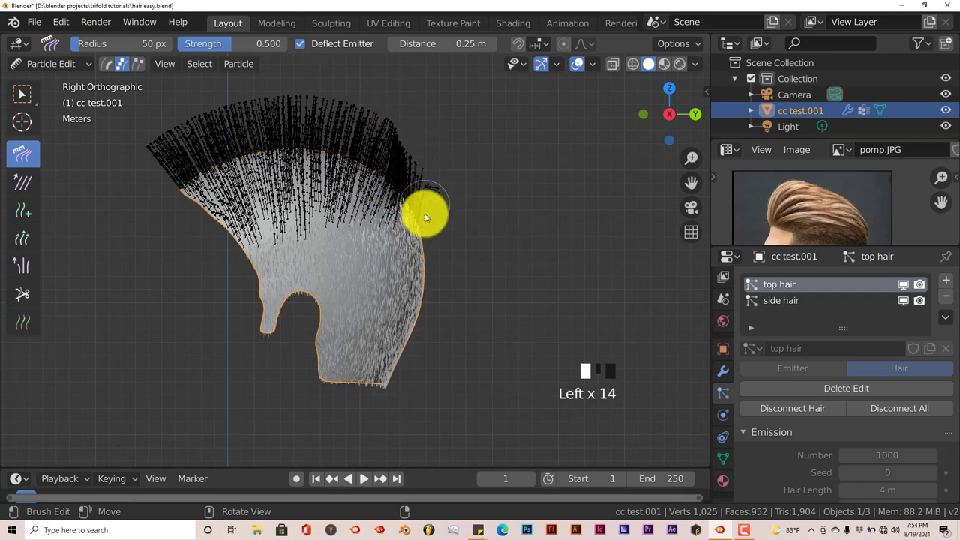
drag(421, 147, 426, 232)
drag(405, 131, 405, 223)
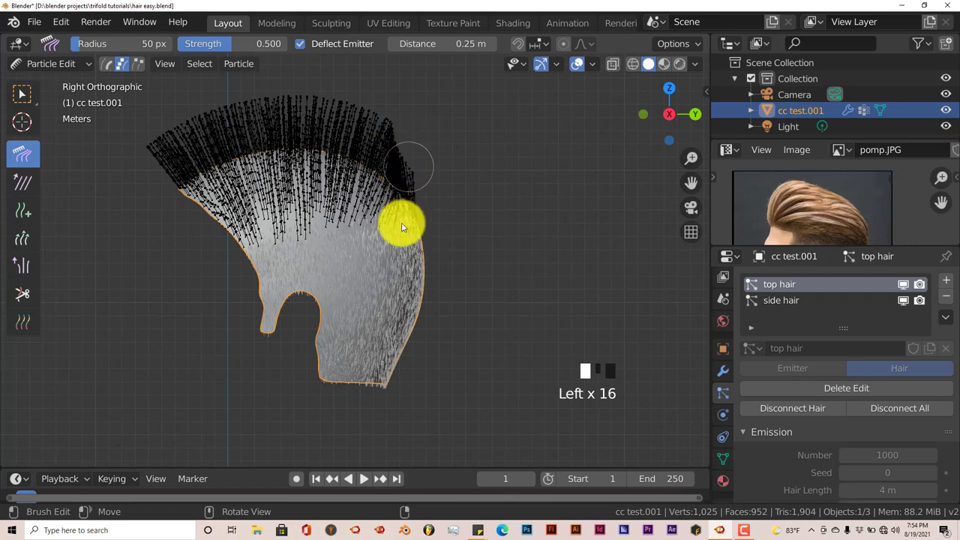
click(341, 136)
mouse_move(341, 136)
mouse_down()
mouse_move(308, 251)
mouse_move(305, 102)
mouse_move(296, 241)
mouse_move(276, 110)
mouse_move(274, 243)
mouse_move(244, 99)
mouse_move(256, 231)
mouse_move(234, 116)
mouse_move(219, 178)
mouse_move(191, 207)
mouse_move(184, 125)
mouse_move(175, 187)
mouse_move(169, 119)
mouse_move(168, 185)
mouse_move(171, 118)
mouse_move(186, 224)
mouse_move(209, 250)
mouse_move(227, 126)
mouse_move(259, 252)
mouse_move(255, 109)
mouse_move(319, 131)
mouse_move(342, 167)
mouse_move(252, 198)
mouse_move(234, 94)
mouse_move(229, 179)
mouse_move(213, 108)
mouse_move(254, 230)
mouse_move(261, 99)
mouse_move(309, 241)
mouse_move(321, 105)
mouse_move(360, 245)
mouse_move(365, 135)
mouse_move(382, 239)
mouse_move(399, 133)
mouse_move(421, 239)
mouse_move(419, 148)
mouse_move(339, 249)
mouse_move(261, 257)
mouse_move(246, 257)
mouse_move(219, 195)
mouse_move(280, 182)
mouse_move(196, 199)
mouse_move(199, 167)
mouse_move(189, 171)
mouse_move(228, 248)
mouse_up()
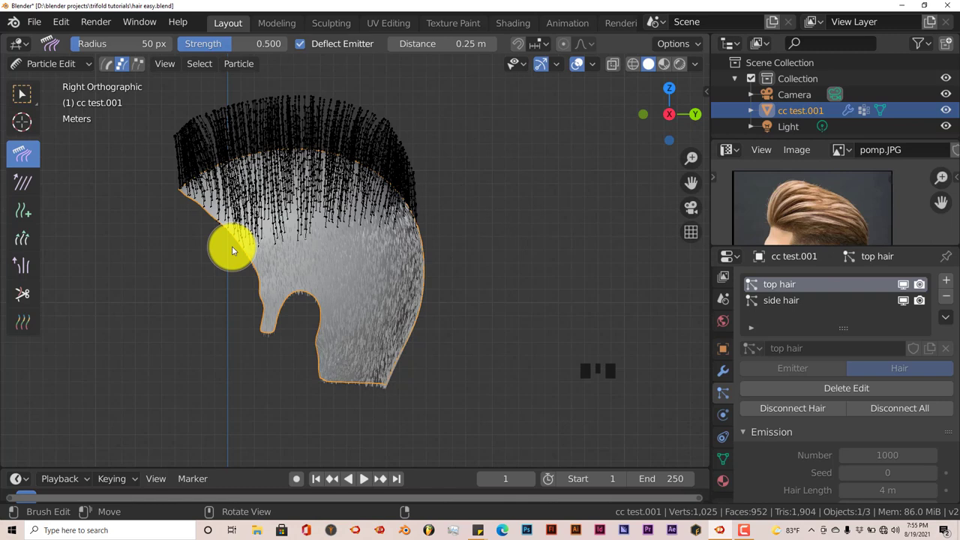
- Comb the top hair upward along the left side of the scalp in the left orthographic view, from the back toward the forehead
key(ctrl+KP_3)
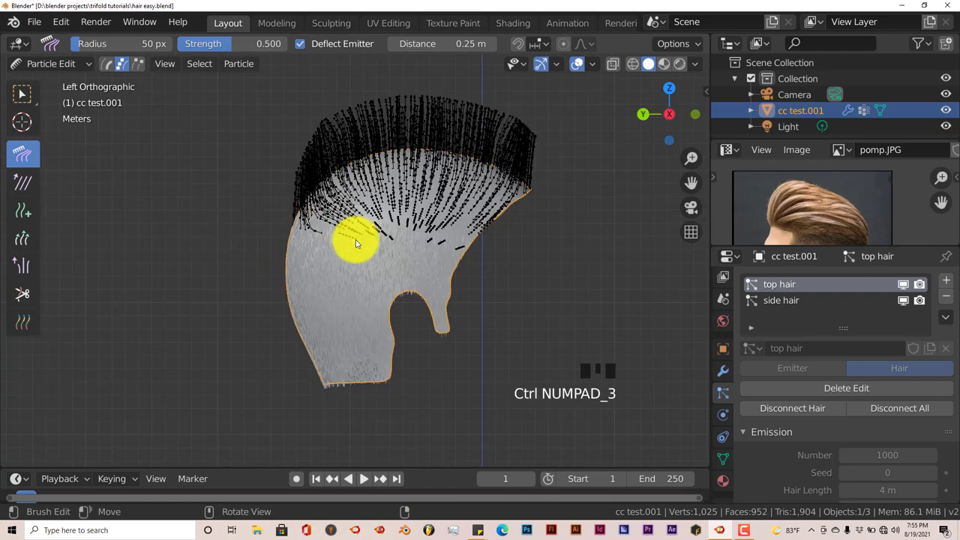
drag(353, 235, 351, 95)
mouse_move(315, 231)
mouse_down()
mouse_move(313, 156)
mouse_move(334, 144)
mouse_up()
drag(379, 270, 390, 150)
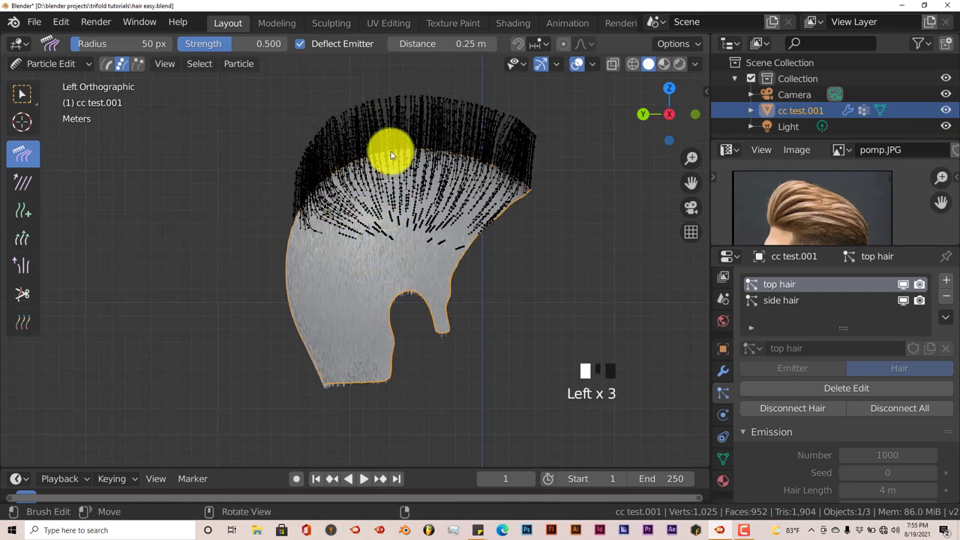
drag(425, 248, 424, 71)
drag(440, 262, 445, 102)
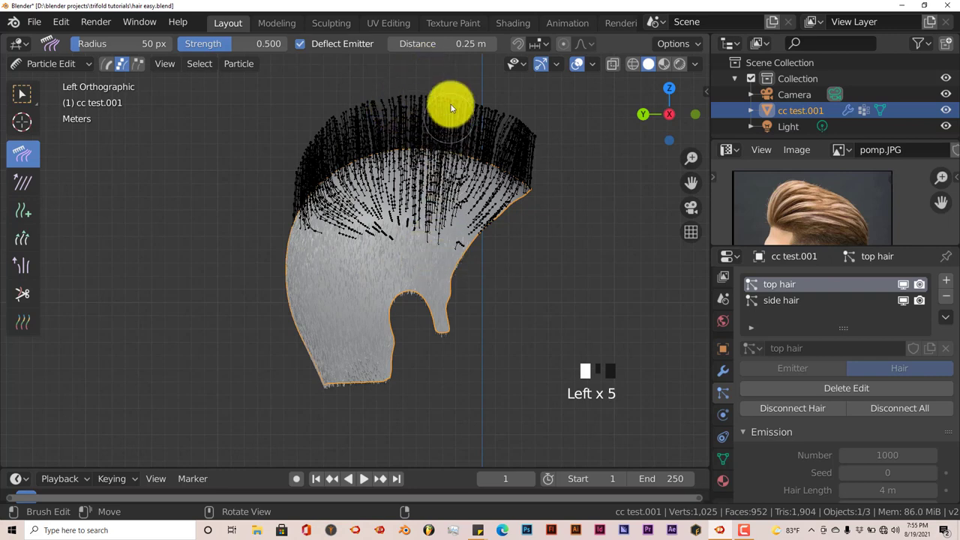
drag(464, 203, 456, 102)
drag(487, 238, 477, 118)
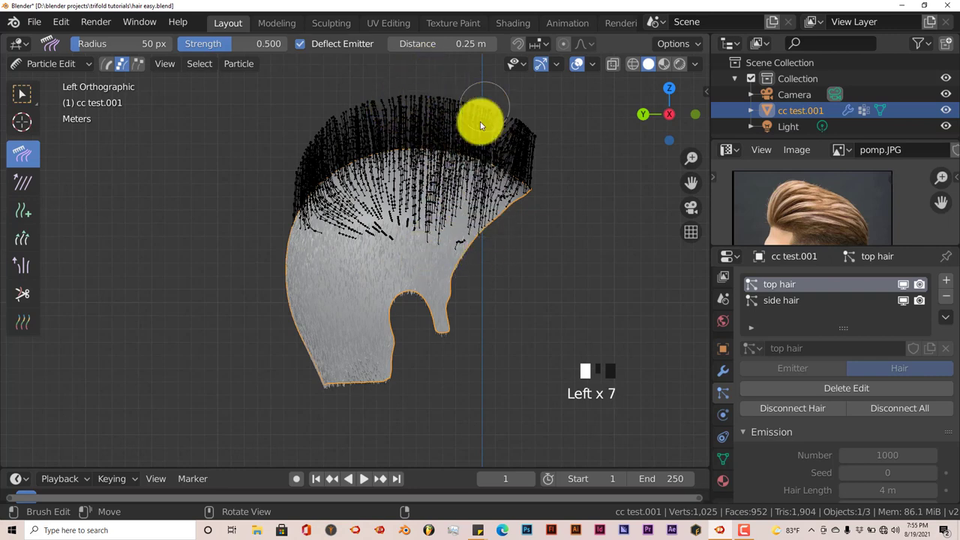
drag(500, 217, 503, 140)
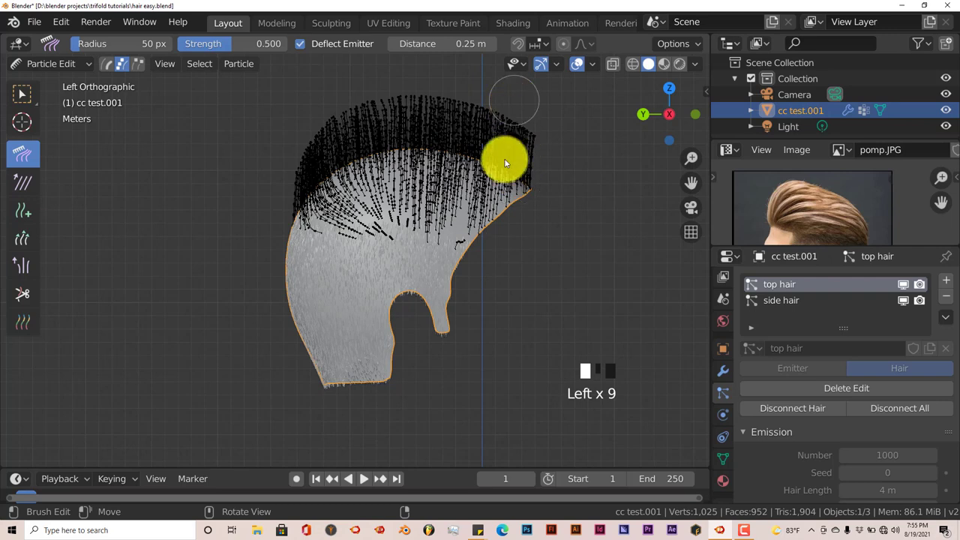
drag(502, 206, 493, 160)
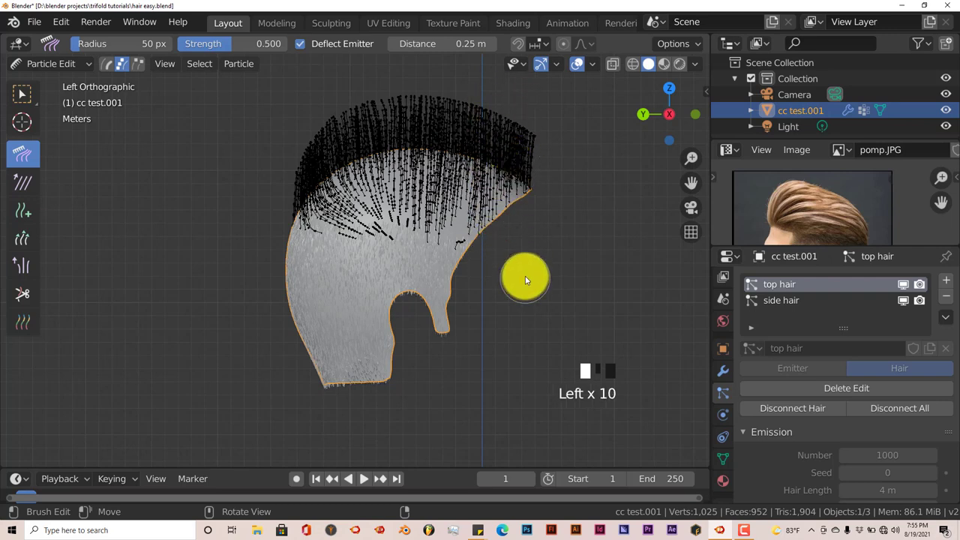
- Comb the strands sticking out on the left side of the scalp upward in the front orthographic view
key(KP_1)
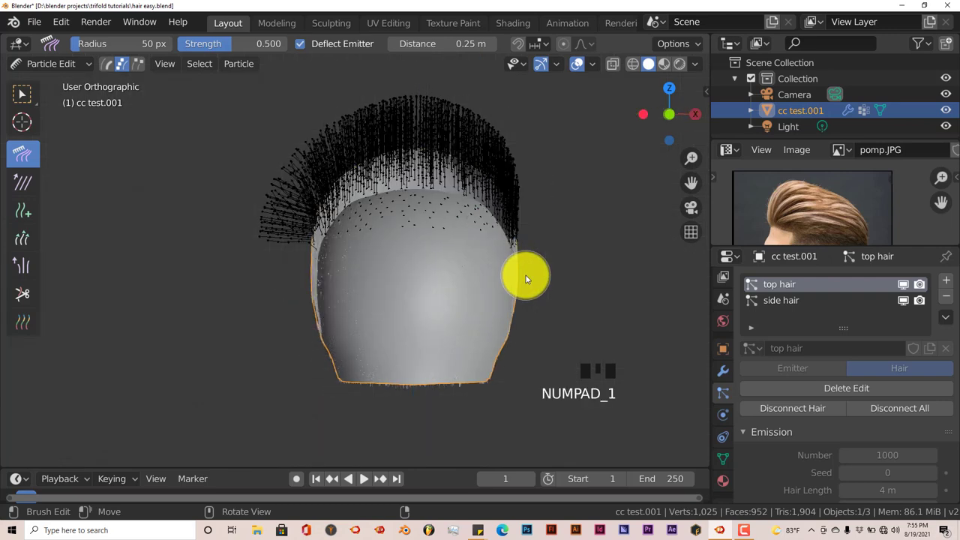
drag(268, 289, 290, 203)
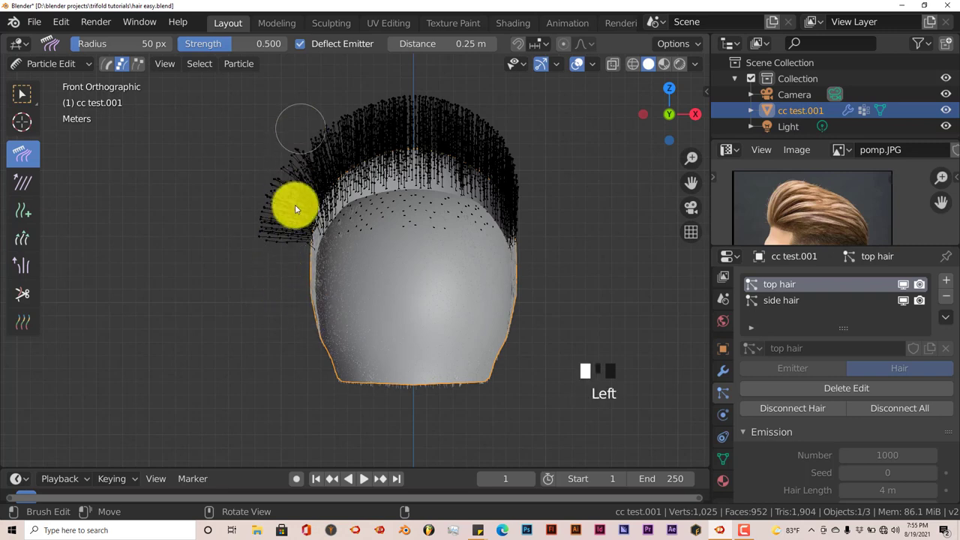
drag(317, 235, 309, 136)
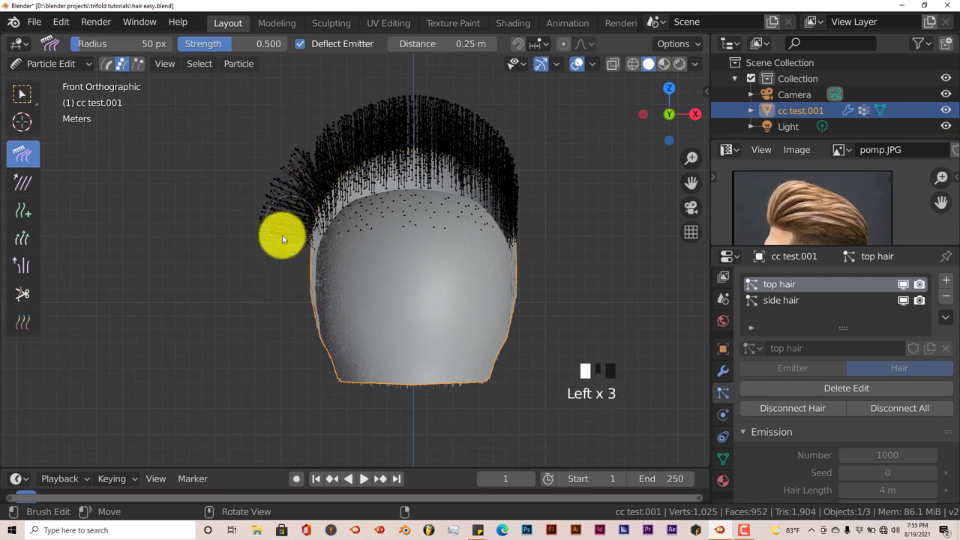
drag(282, 239, 294, 160)
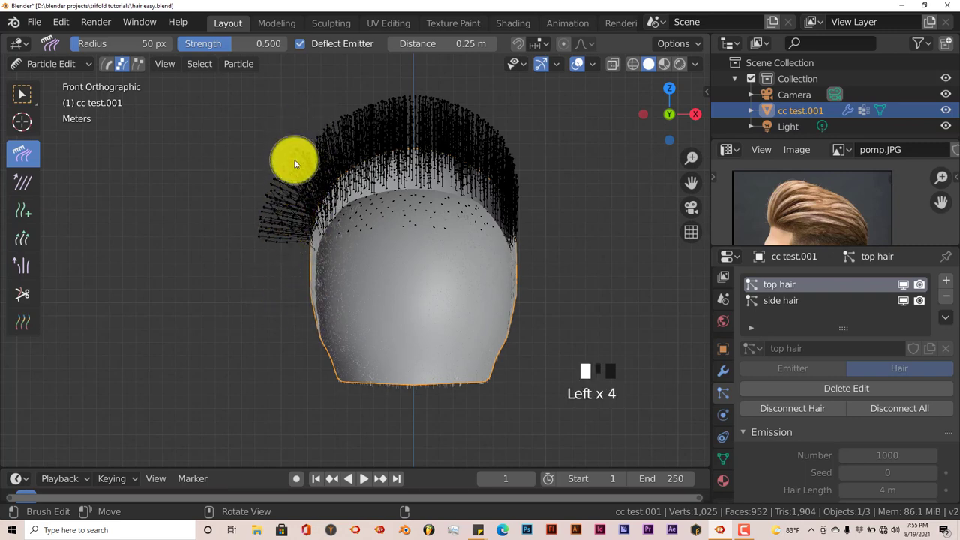
- Straighten the slanted top hair strands above the left ear by combing them upward again in the left orthographic view
key(ctrl+KP_3)
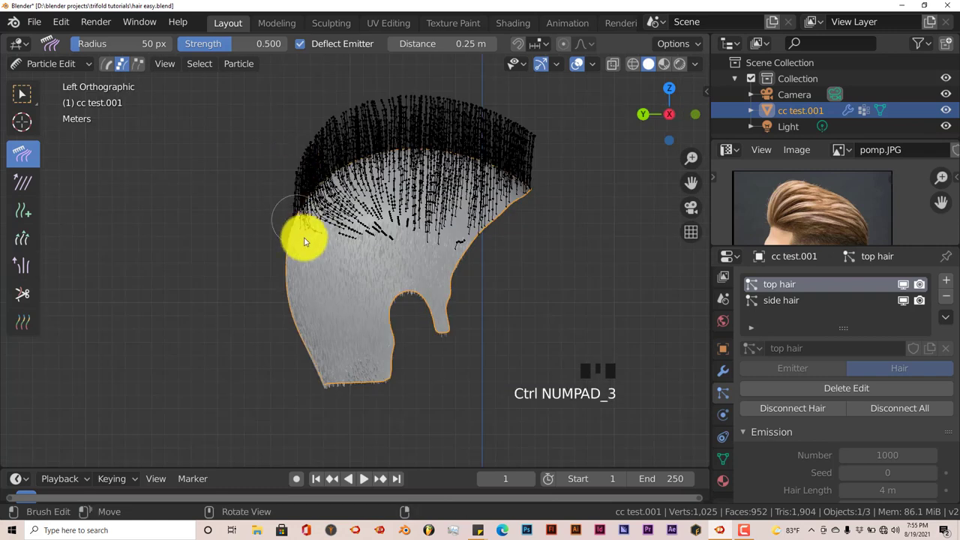
mouse_move(350, 113)
mouse_down()
mouse_move(370, 245)
mouse_move(387, 97)
mouse_up()
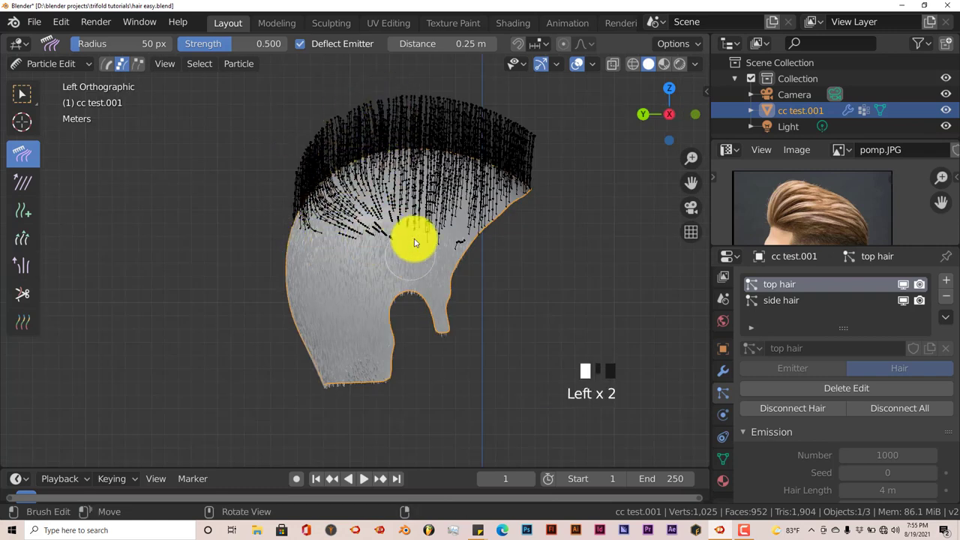
drag(413, 242, 428, 165)
drag(436, 265, 446, 117)
drag(409, 230, 393, 116)
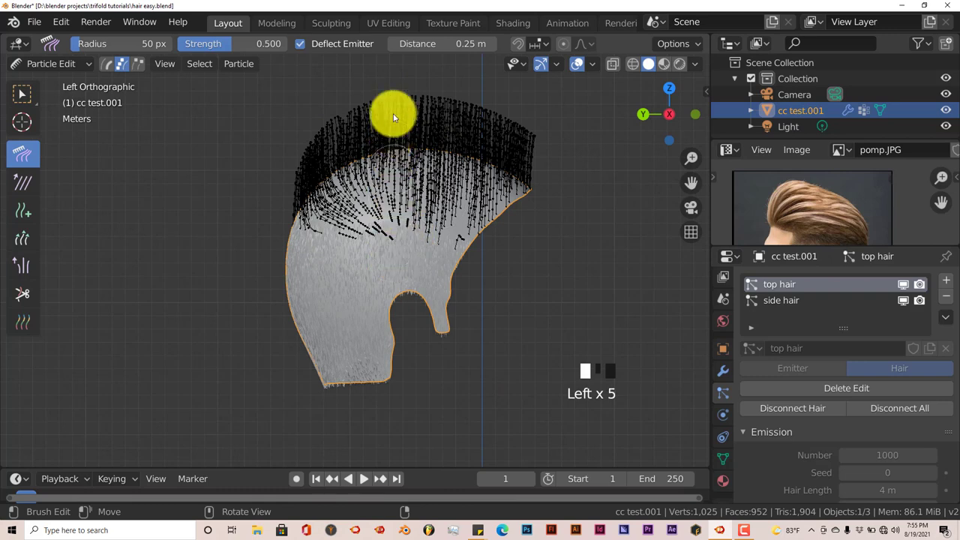
drag(435, 257, 467, 105)
drag(460, 241, 457, 91)
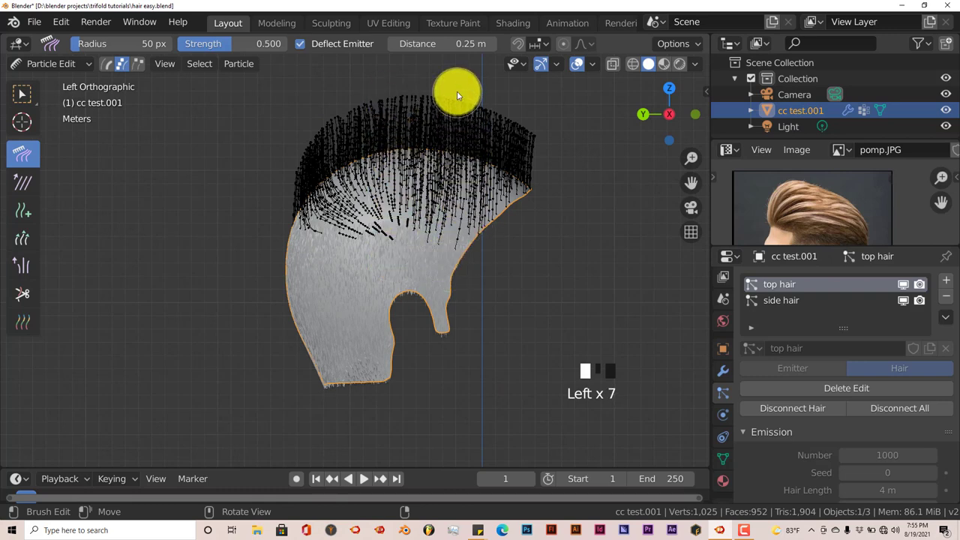
drag(397, 207, 386, 90)
drag(370, 260, 356, 92)
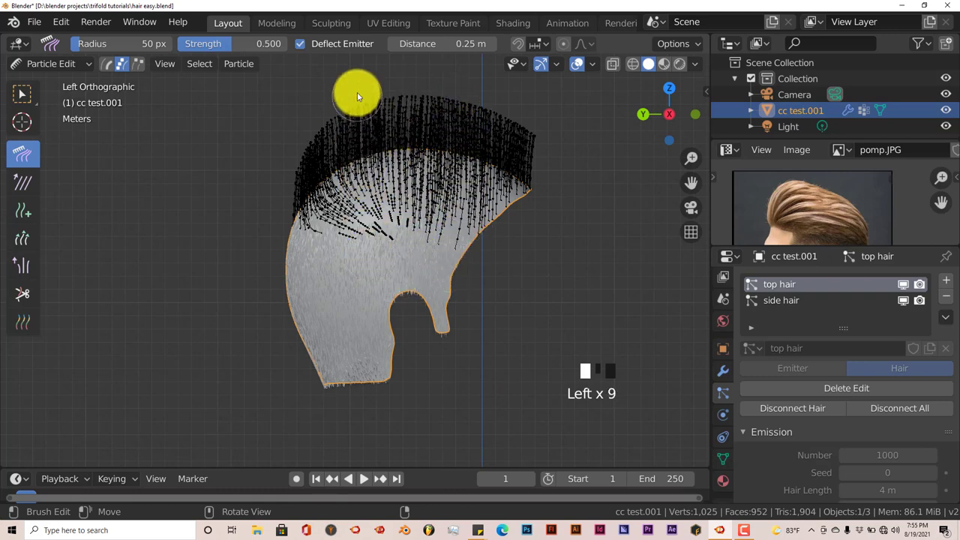
drag(347, 259, 349, 221)
- Comb the strands fanning out at the back left of the scalp inward until they stand upright
mouse_move(350, 220)
middle_down()
mouse_move(304, 249)
mouse_move(315, 259)
middle_up()
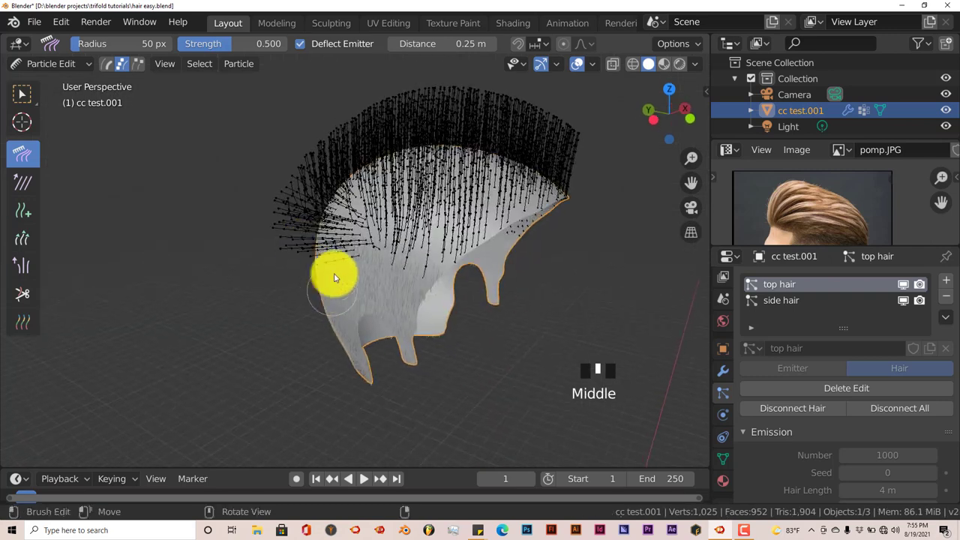
mouse_move(333, 275)
mouse_down()
mouse_move(332, 160)
mouse_move(323, 218)
mouse_up()
mouse_move(329, 209)
mouse_down()
mouse_move(318, 267)
mouse_move(326, 140)
mouse_move(321, 253)
mouse_up()
mouse_move(315, 180)
mouse_down()
mouse_move(311, 155)
mouse_move(304, 259)
mouse_up()
mouse_move(309, 153)
mouse_down()
mouse_move(310, 145)
mouse_move(353, 337)
mouse_up()
drag(383, 132, 383, 128)
drag(398, 159, 369, 248)
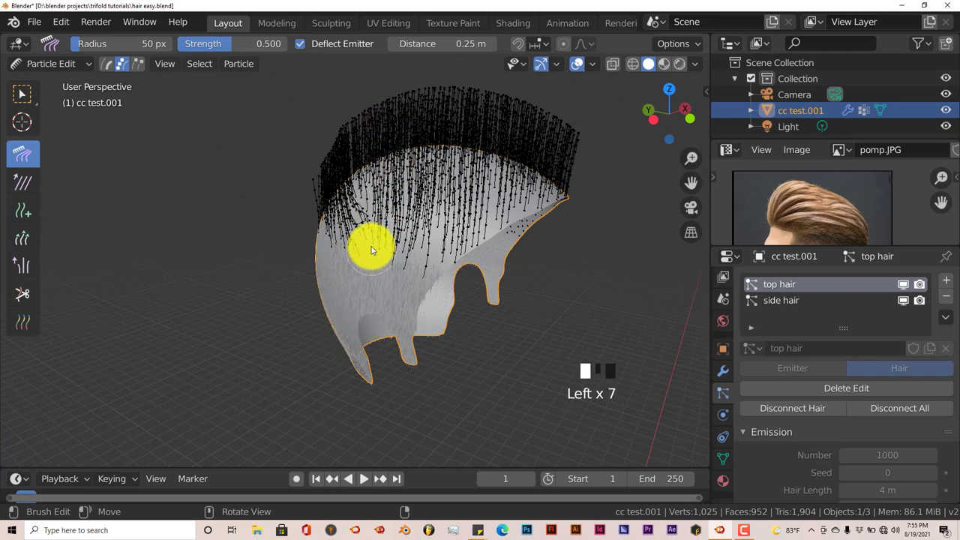
- Even out the bent strands along the left side of the top hair so they run parallel and upright
drag(366, 80, 355, 253)
drag(360, 110, 368, 253)
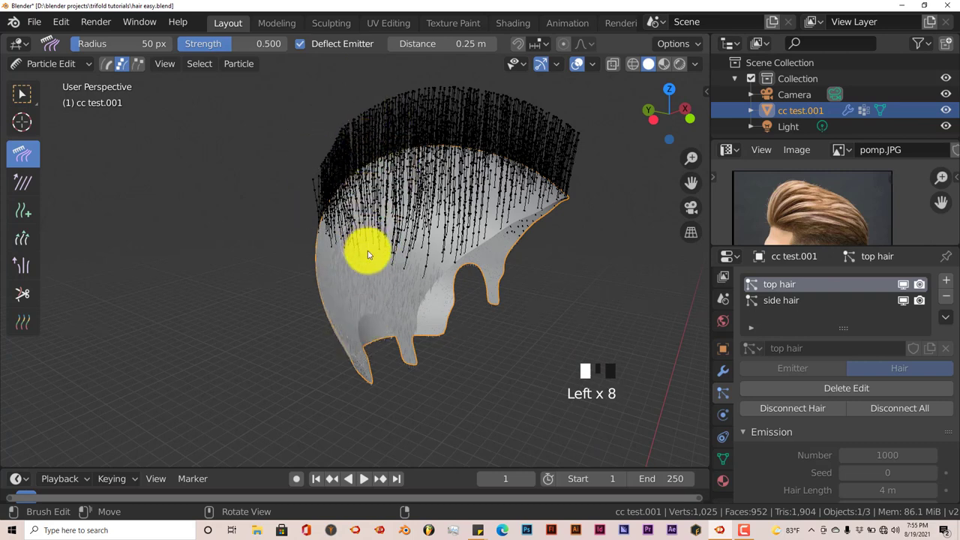
click(379, 128)
mouse_move(390, 113)
mouse_down()
mouse_move(414, 283)
mouse_move(428, 96)
mouse_move(408, 215)
mouse_move(344, 287)
mouse_up()
mouse_move(339, 131)
mouse_down()
mouse_move(380, 289)
mouse_move(399, 94)
mouse_move(407, 301)
mouse_up()
mouse_move(419, 153)
mouse_down()
mouse_move(425, 98)
mouse_move(437, 328)
mouse_up()
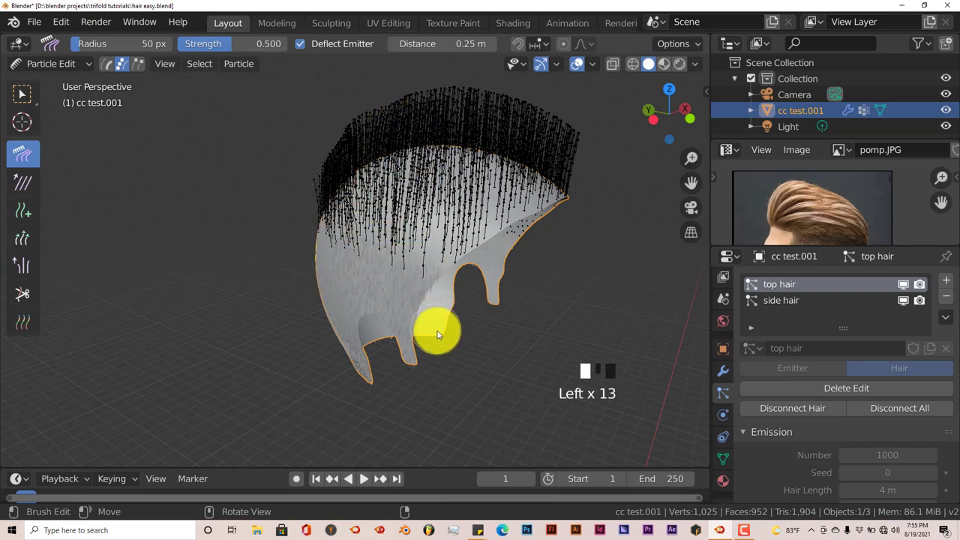
mouse_move(446, 223)
mouse_down()
mouse_move(446, 89)
mouse_move(459, 274)
mouse_up()
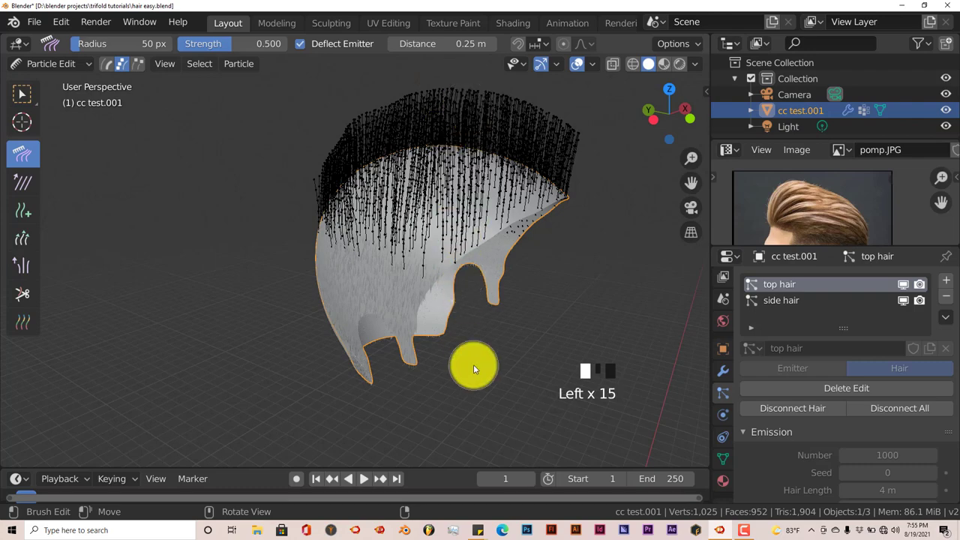
- Comb the left edge of the top hair in the front orthographic view to match the outline of the right side
middle_drag(473, 367, 401, 361)
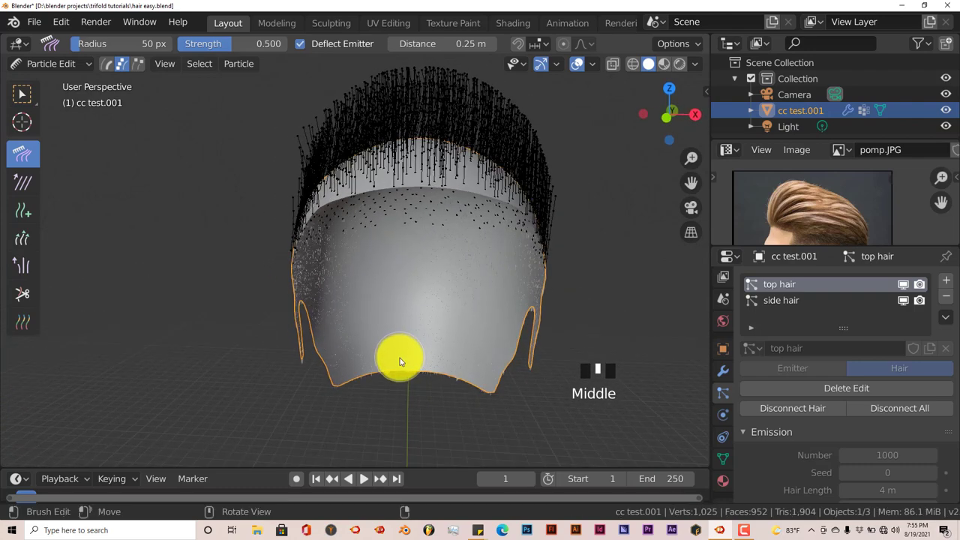
key(KP_1)
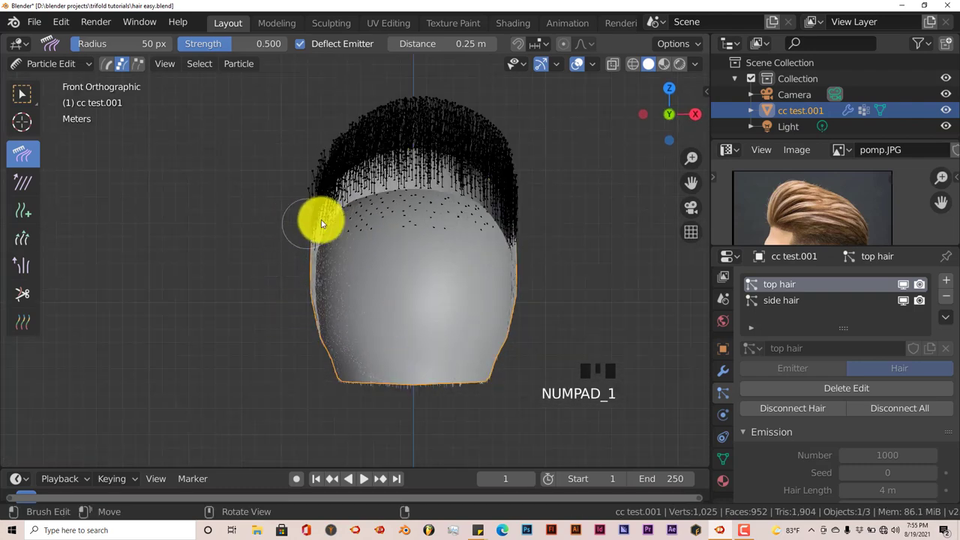
key(Left)
key(Left)
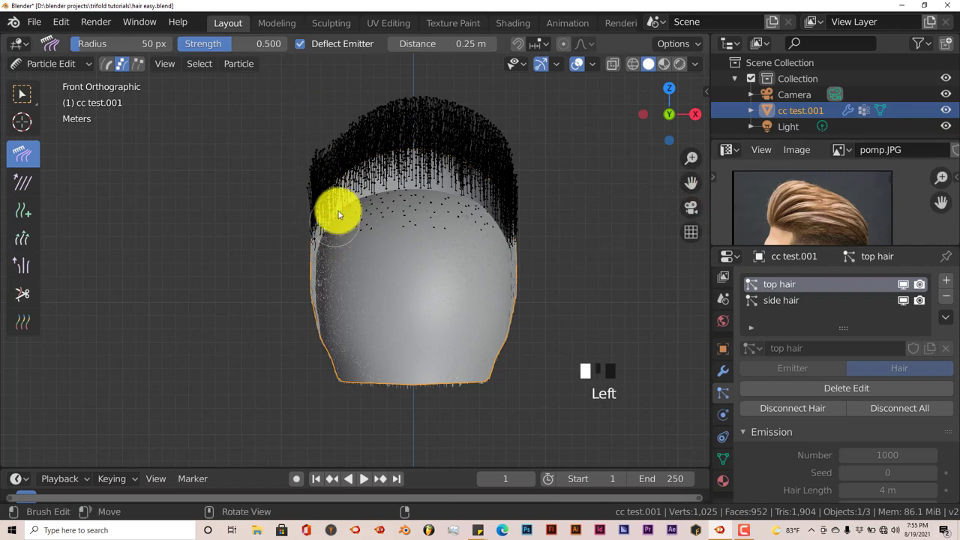
mouse_move(346, 102)
mouse_down()
mouse_move(367, 221)
mouse_move(358, 102)
mouse_move(374, 182)
mouse_up()
mouse_move(341, 126)
mouse_down()
mouse_move(337, 155)
mouse_move(352, 206)
mouse_up()
drag(347, 90, 385, 223)
drag(375, 97, 377, 102)
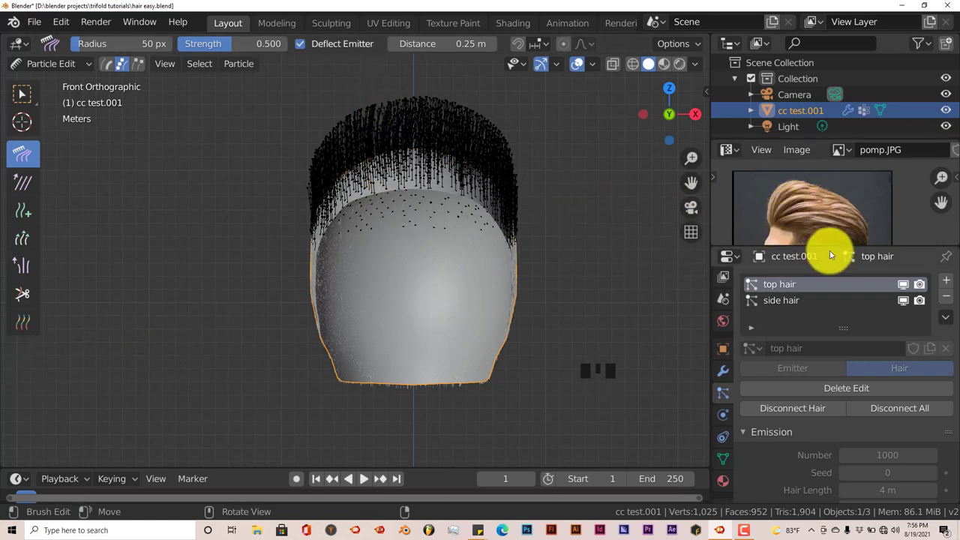
- Lengthen the top hair with the Length brush set to Grow, from the left side across the middle of the head
mouse_move(835, 220)
middle_down()
mouse_move(810, 215)
mouse_move(836, 217)
middle_up()
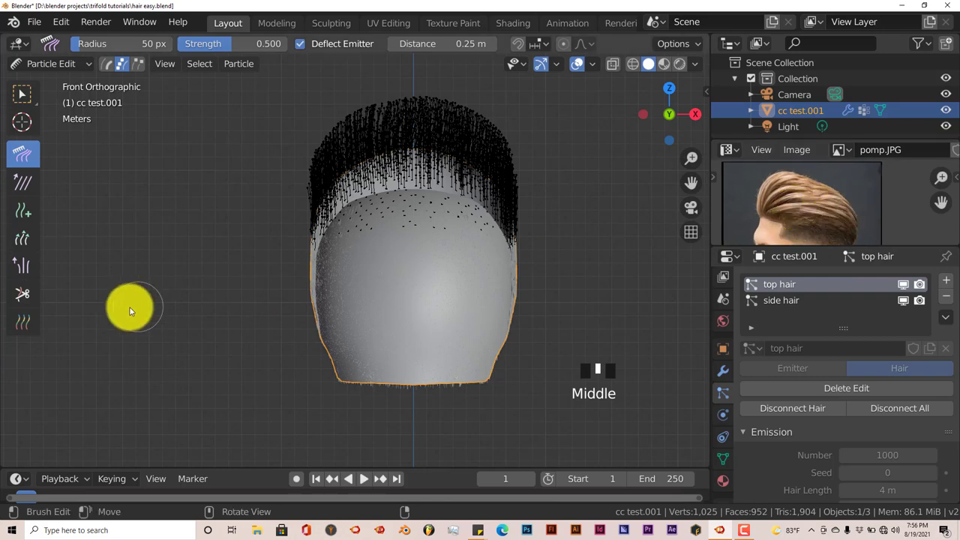
click(22, 240)
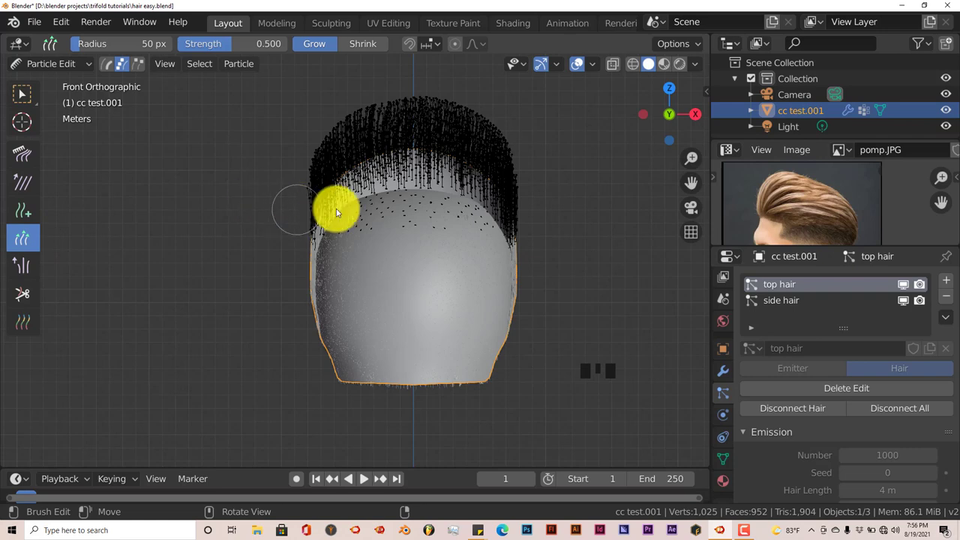
mouse_move(336, 212)
mouse_down()
mouse_move(349, 176)
mouse_move(349, 103)
mouse_up()
drag(332, 188, 328, 131)
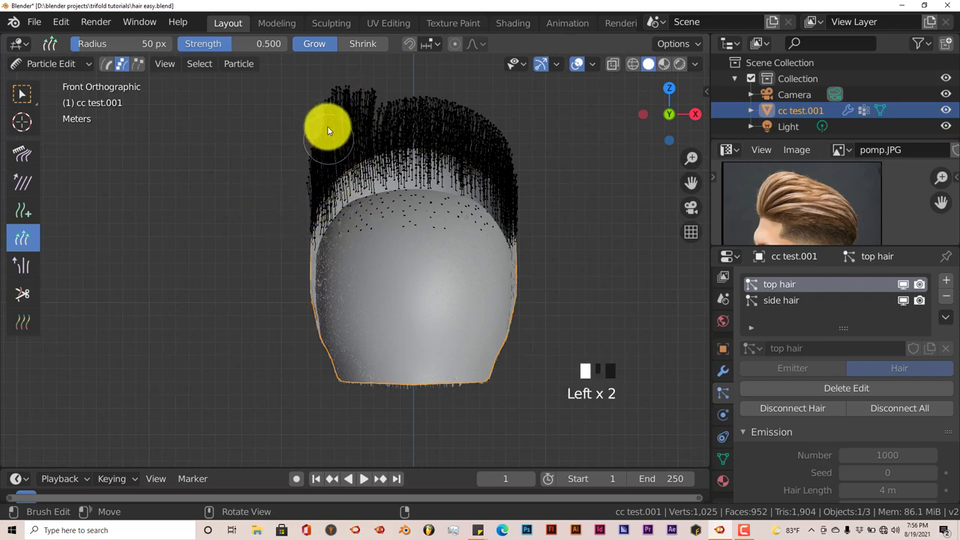
drag(367, 175, 369, 112)
drag(397, 188, 388, 92)
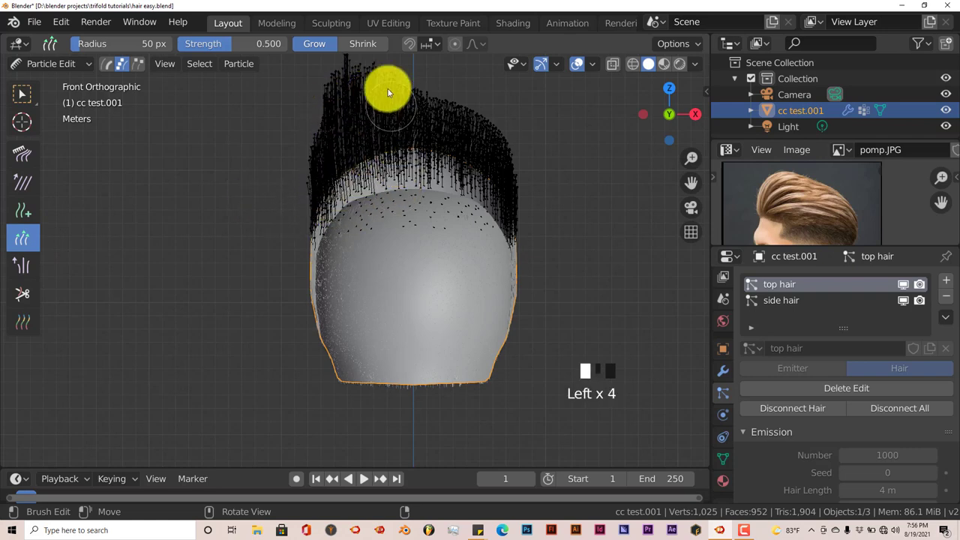
drag(418, 178, 407, 86)
drag(439, 185, 435, 89)
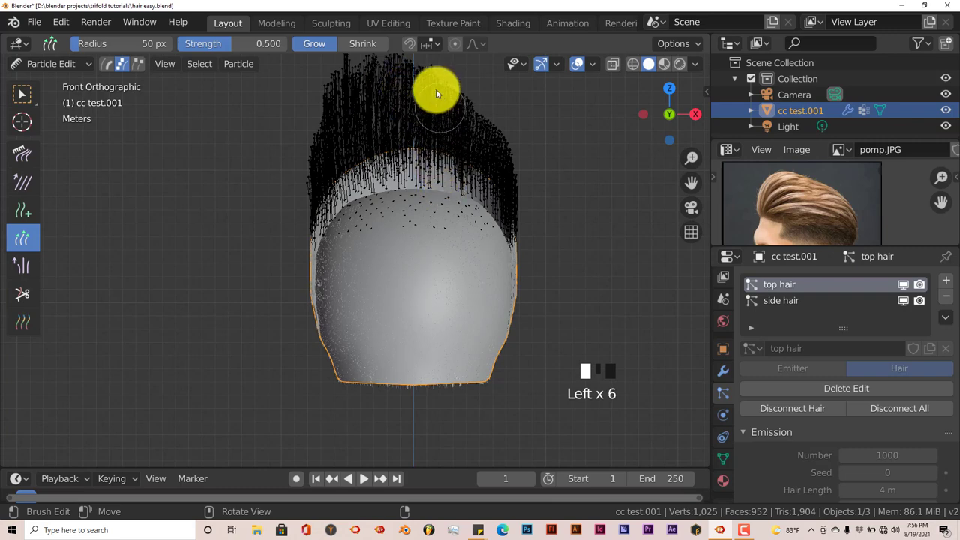
- Grow the remaining top hair on the right side and lengthen the strands at both outer edges
drag(458, 192, 455, 104)
drag(471, 190, 468, 67)
drag(476, 214, 483, 75)
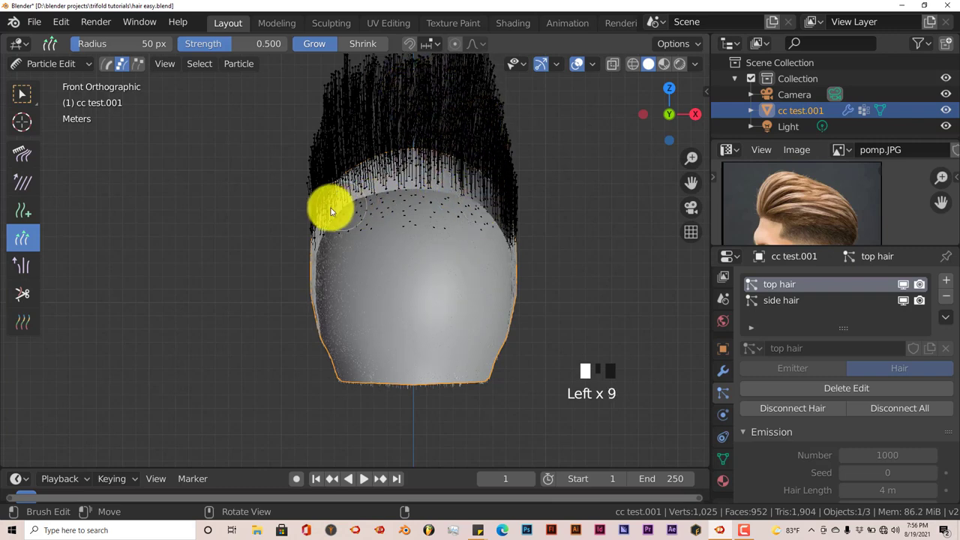
drag(327, 208, 319, 140)
mouse_move(488, 235)
mouse_down()
mouse_move(488, 165)
mouse_move(479, 193)
mouse_up()
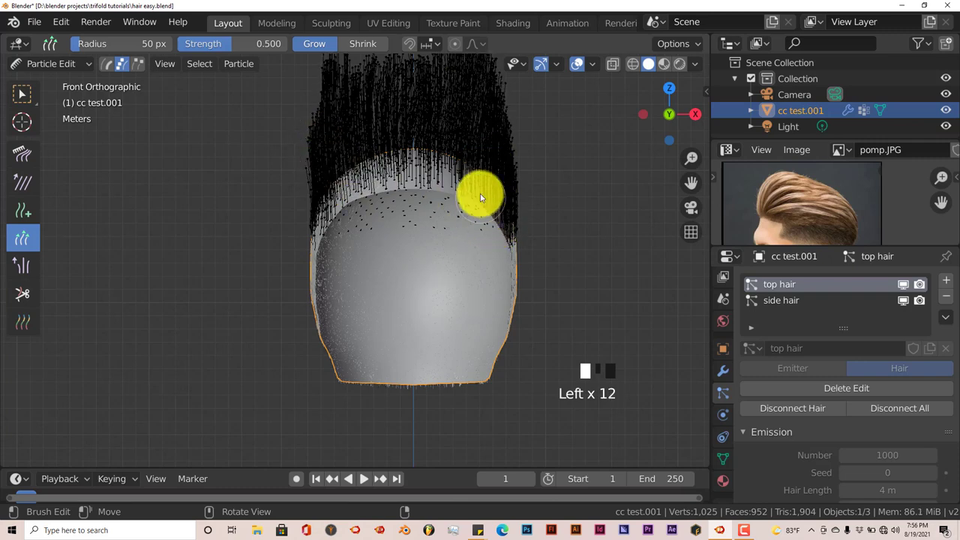
- Trim the back of the top hair to a slope falling toward the nape in right orthographic view, using the Cut brush at strength 0.663
key(KP_3)
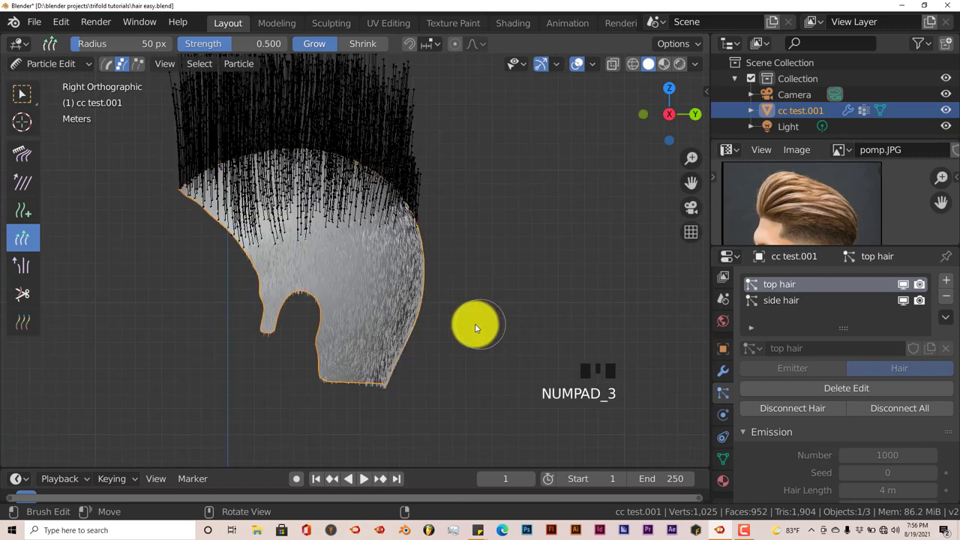
scroll(424, 316, down, 2)
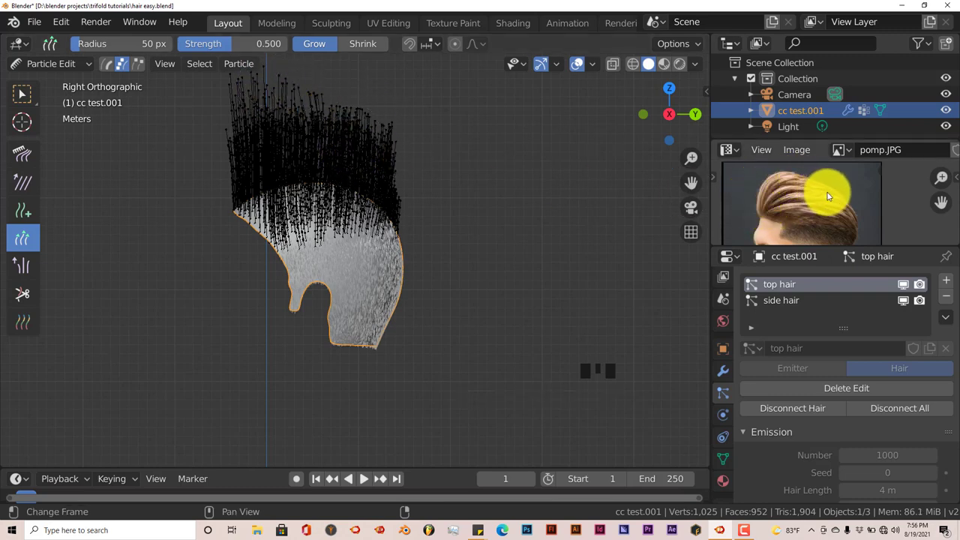
click(24, 295)
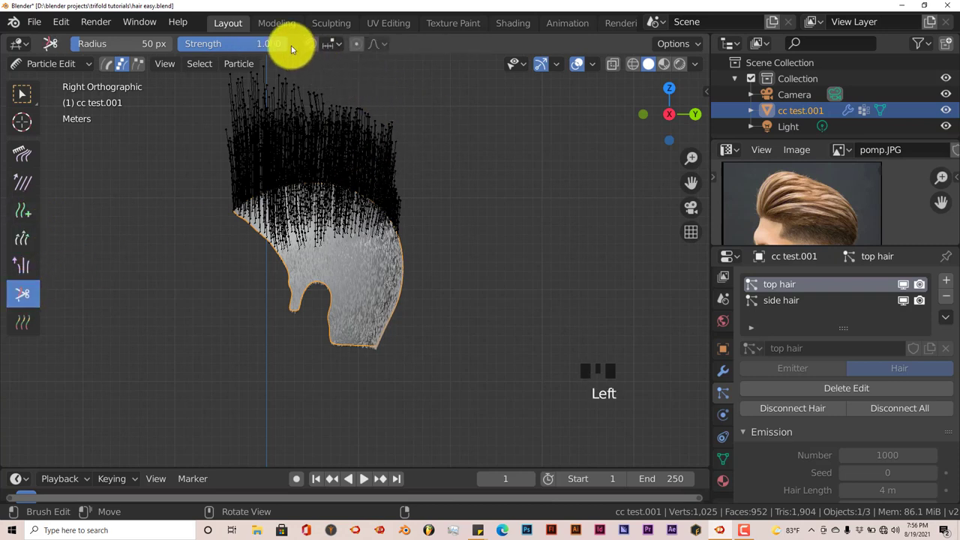
drag(279, 43, 251, 44)
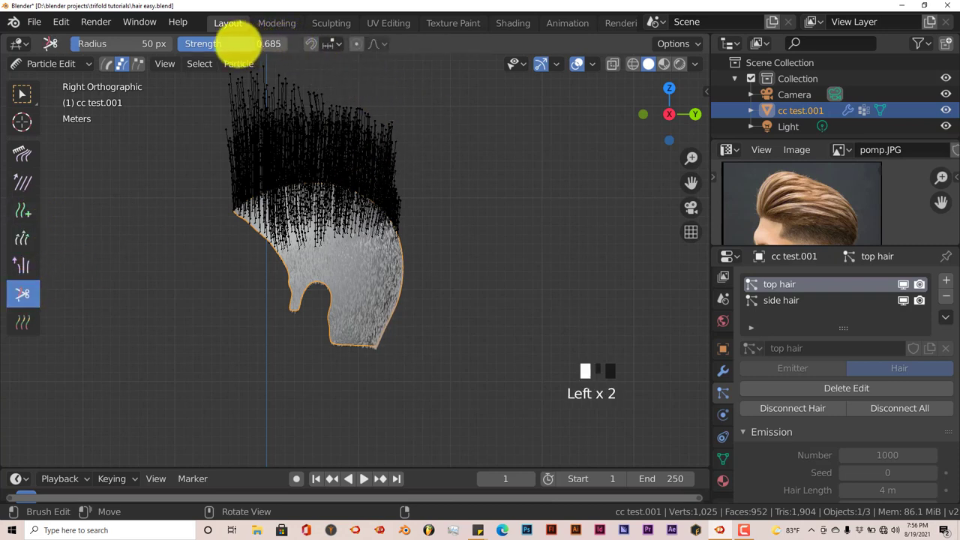
click(370, 90)
click(398, 125)
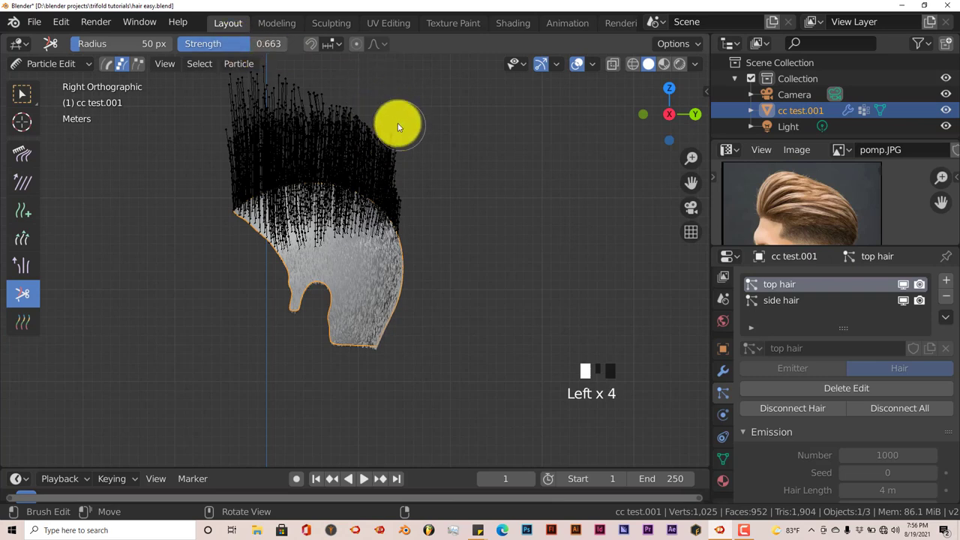
click(399, 131)
click(407, 138)
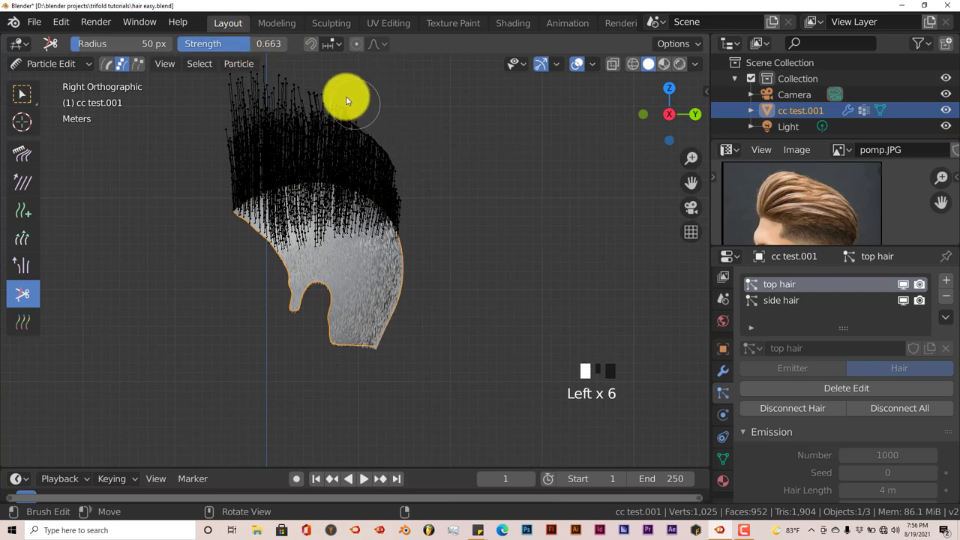
click(375, 125)
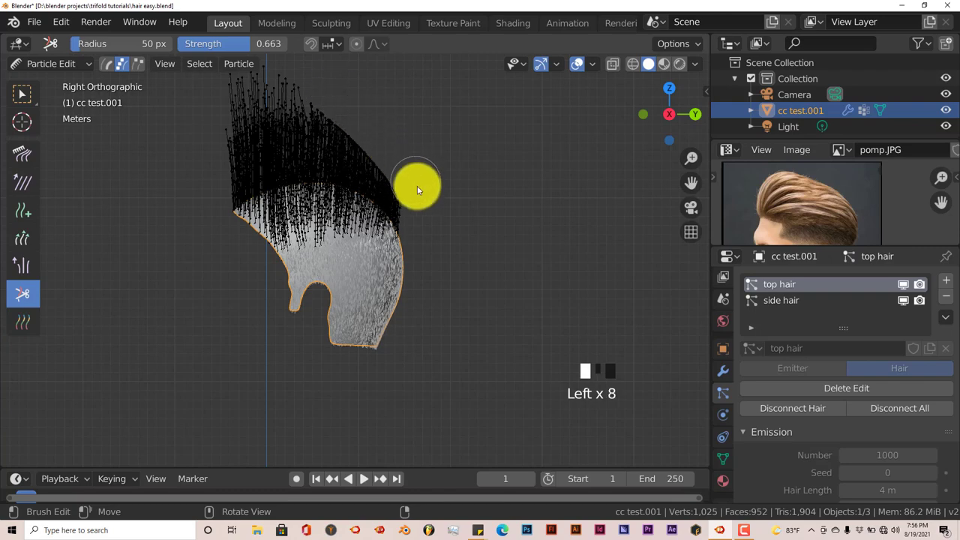
- Lengthen the top hair across the middle of the head from the back orthographic view with the Length brush set to Grow
middle_drag(422, 199, 342, 165)
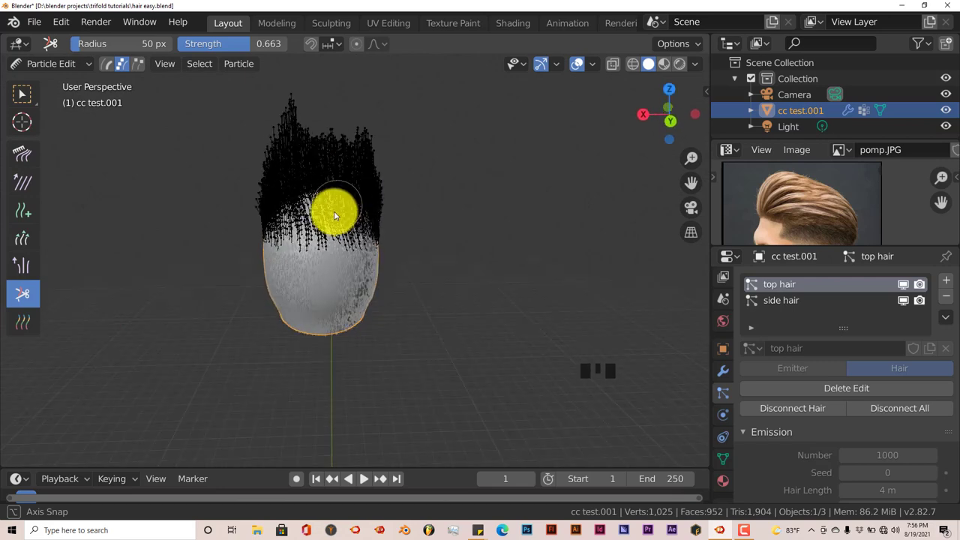
middle_drag(335, 215, 334, 122)
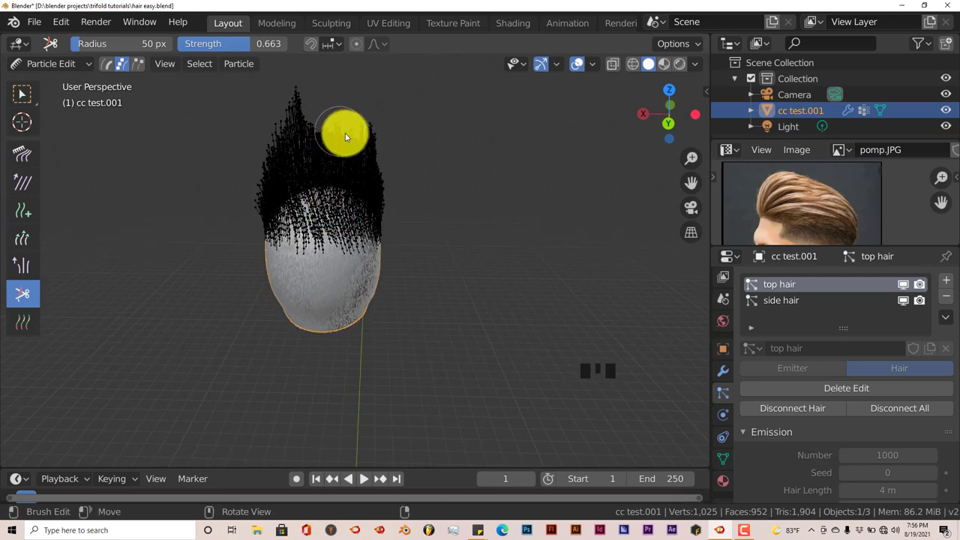
mouse_move(345, 136)
mouse_down()
mouse_move(369, 157)
mouse_move(379, 199)
mouse_up()
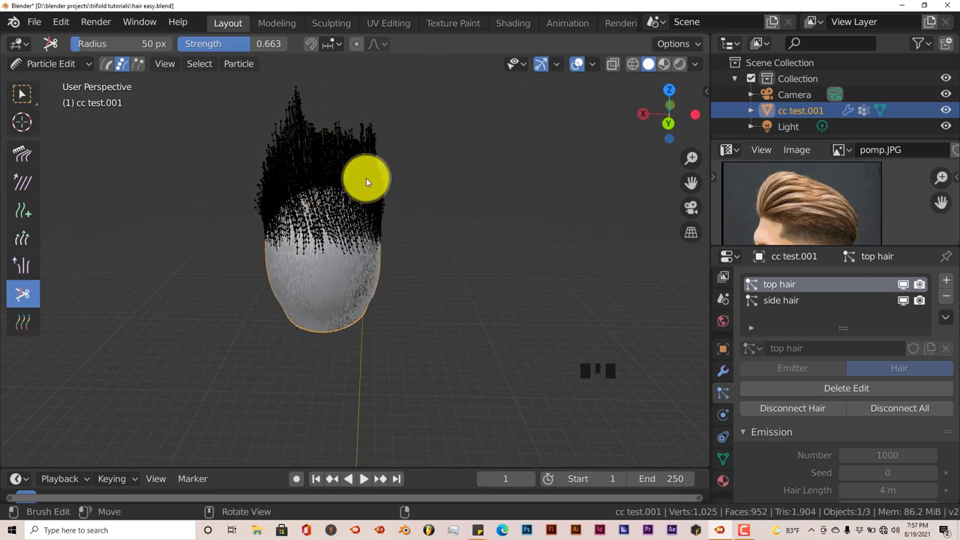
key(ctrl+KP_1)
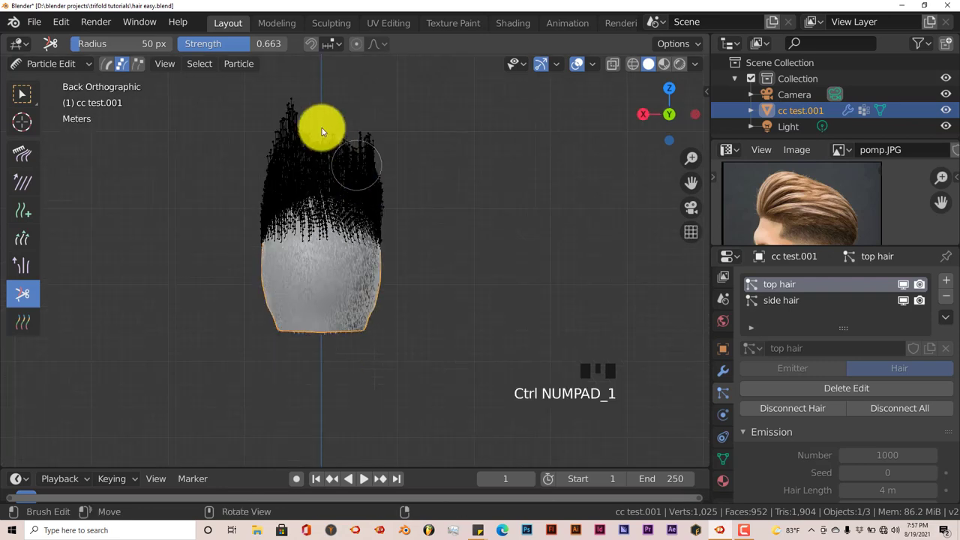
click(30, 231)
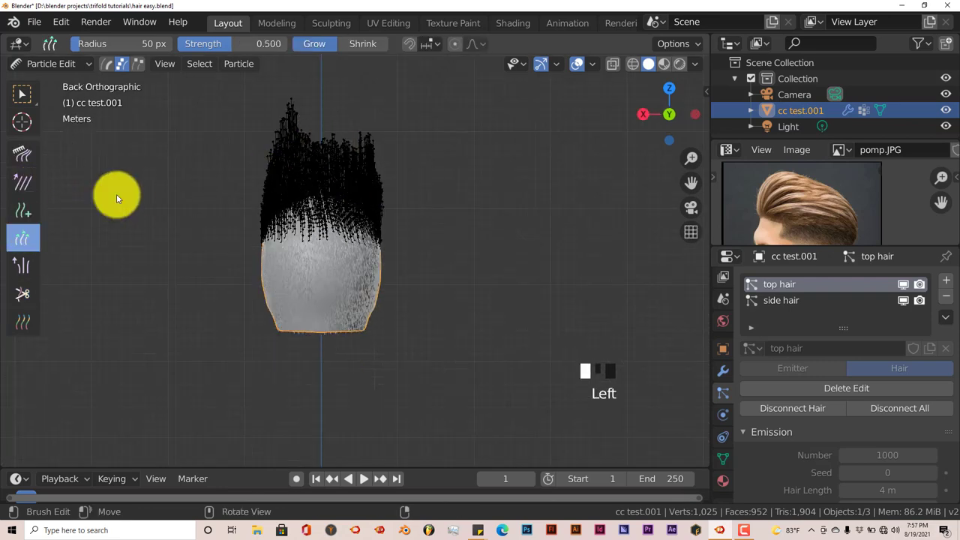
mouse_move(331, 130)
mouse_down()
mouse_move(360, 147)
mouse_move(357, 133)
mouse_move(360, 150)
mouse_move(356, 134)
mouse_move(298, 118)
mouse_up()
click(315, 123)
click(316, 121)
mouse_move(435, 171)
middle_down()
mouse_move(302, 197)
mouse_move(325, 212)
mouse_move(422, 197)
mouse_move(495, 171)
mouse_move(540, 192)
mouse_move(529, 191)
middle_up()
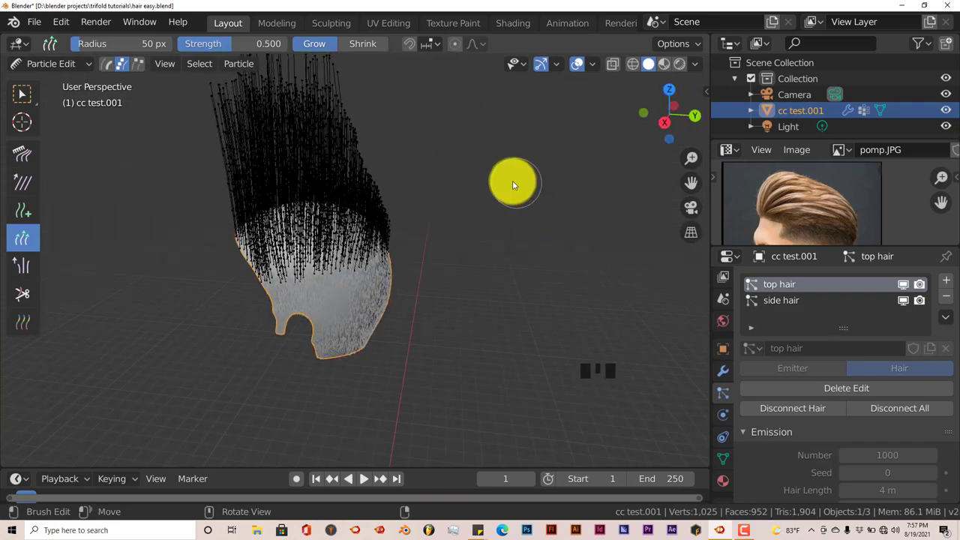
- Cut the uneven tips of the top hair to a level line in the back orthographic view
key(ctrl+KP_1)
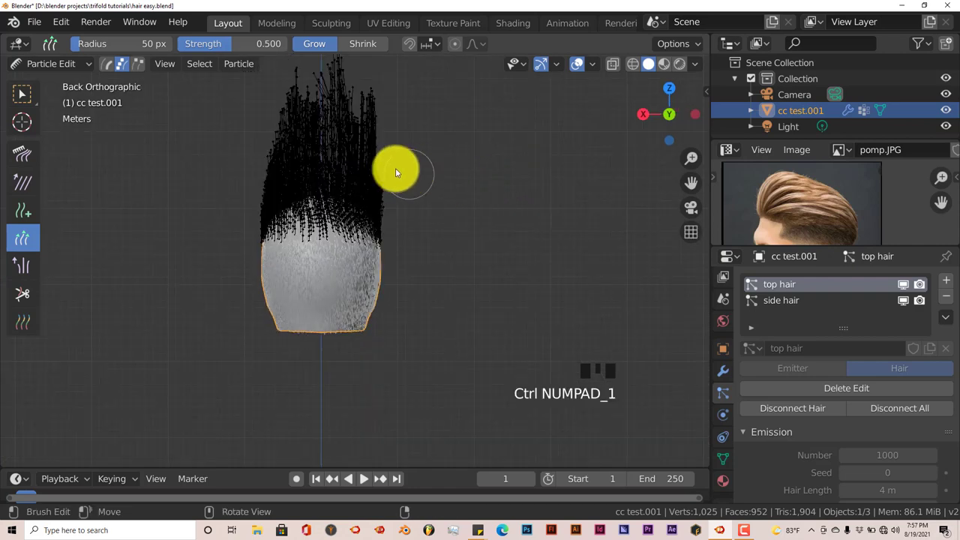
drag(690, 183, 696, 271)
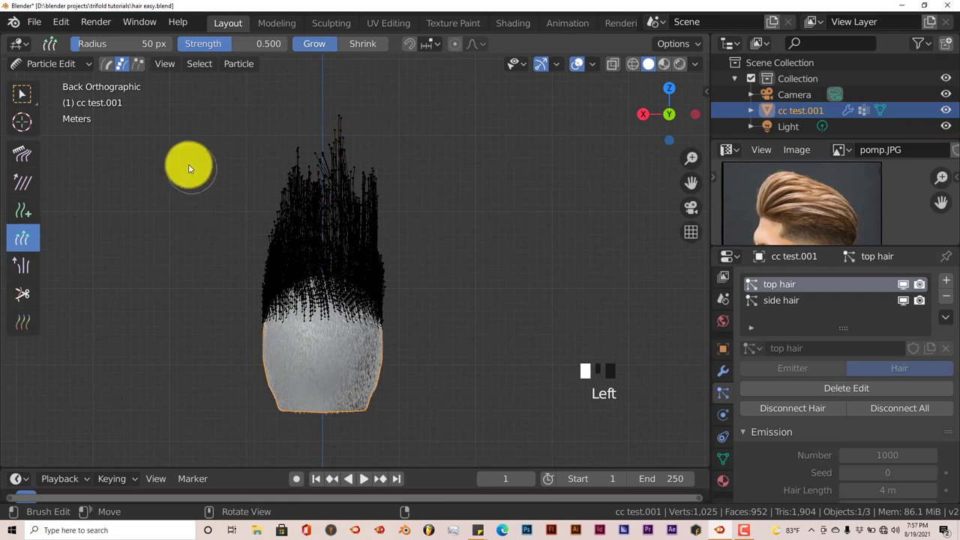
click(30, 294)
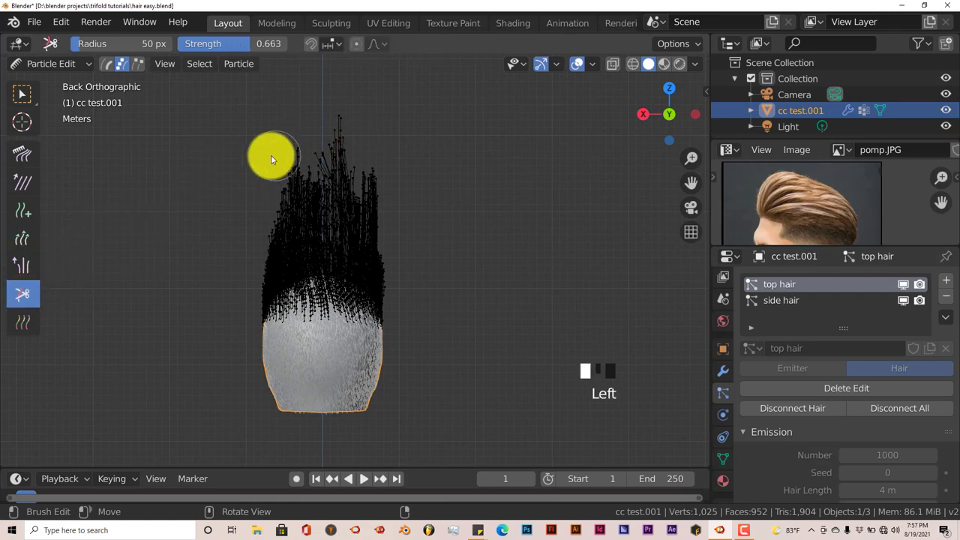
drag(270, 154, 337, 131)
mouse_move(380, 153)
mouse_down()
mouse_move(308, 141)
mouse_move(269, 154)
mouse_move(383, 164)
mouse_move(274, 164)
mouse_move(342, 161)
mouse_move(442, 177)
mouse_up()
click(274, 163)
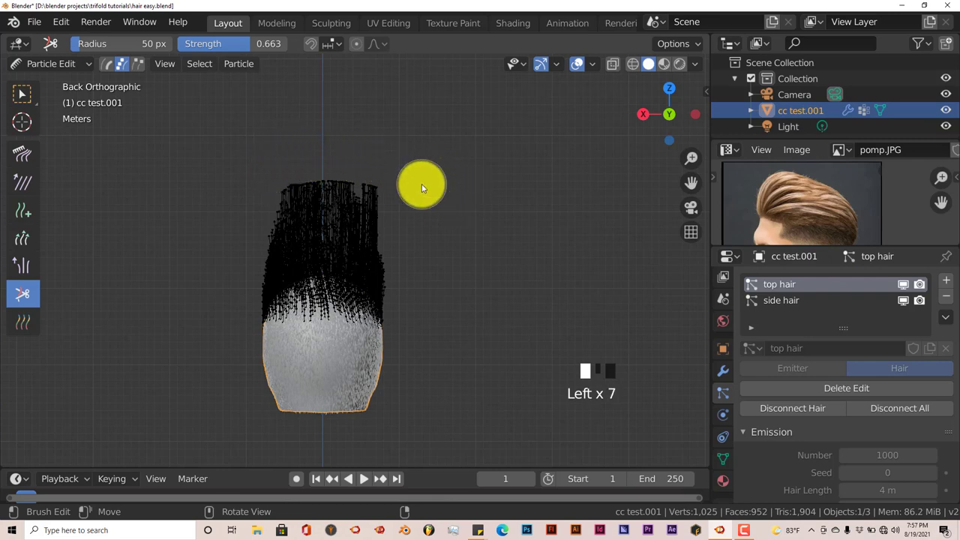
click(361, 170)
mouse_move(312, 169)
mouse_down()
mouse_move(273, 171)
mouse_move(448, 174)
mouse_up()
- Comb the top hair backward from the forehead over the crown and past the back of the head in right orthographic view
key(KP_3)
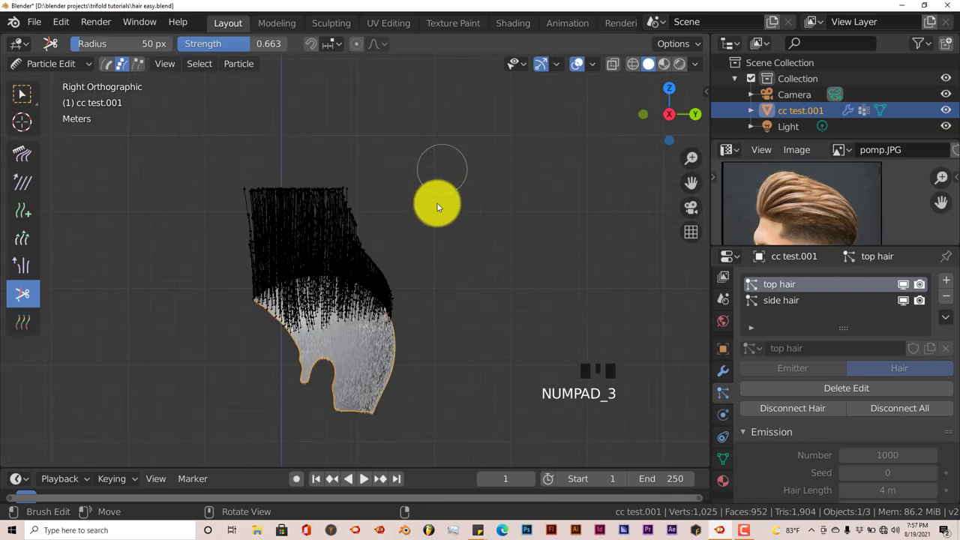
drag(274, 300, 253, 273)
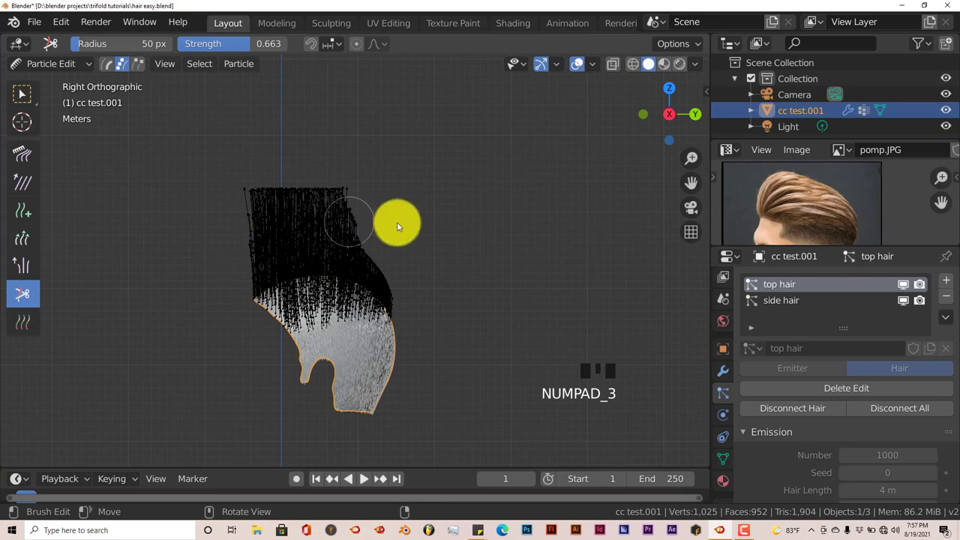
click(22, 154)
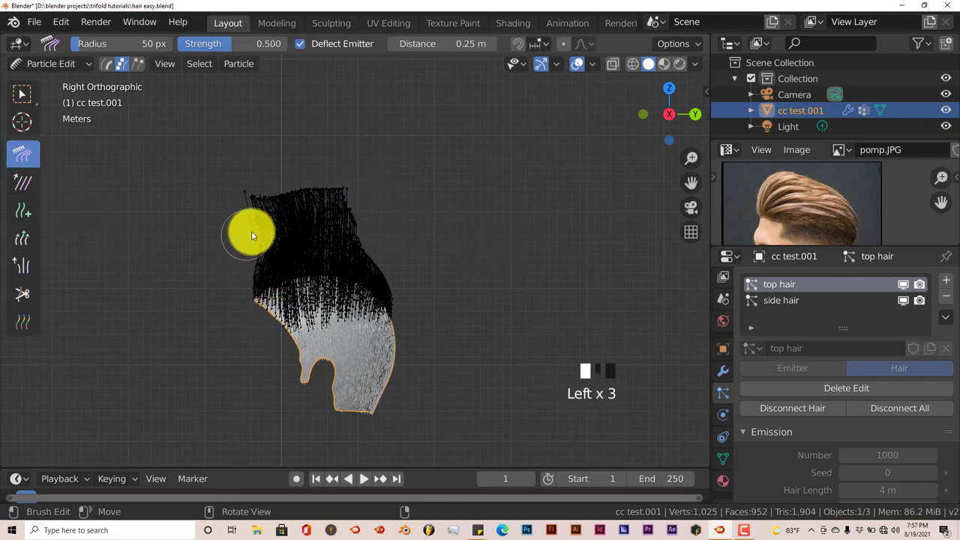
mouse_move(251, 237)
mouse_down()
mouse_move(296, 219)
mouse_move(253, 220)
mouse_move(306, 211)
mouse_move(256, 208)
mouse_move(300, 202)
mouse_move(280, 224)
mouse_move(342, 210)
mouse_move(270, 216)
mouse_move(342, 210)
mouse_move(368, 225)
mouse_up()
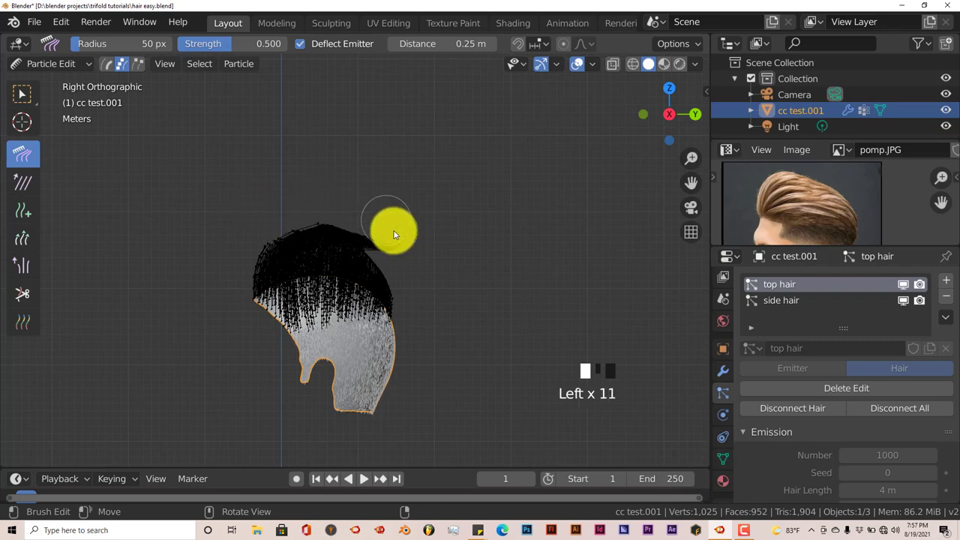
mouse_move(358, 255)
mouse_down()
mouse_move(385, 272)
mouse_move(375, 260)
mouse_move(344, 260)
mouse_up()
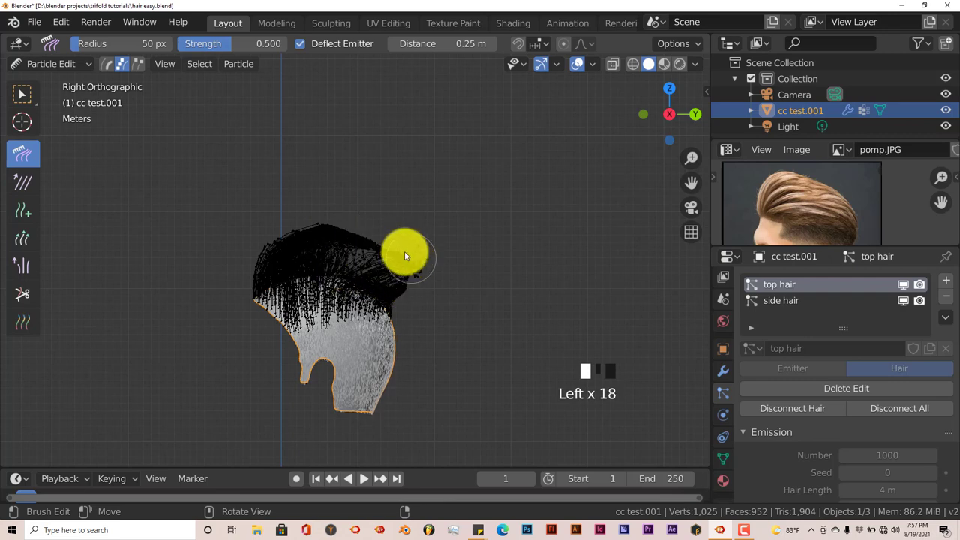
drag(436, 268, 433, 280)
mouse_move(397, 250)
mouse_down()
mouse_move(422, 280)
mouse_move(413, 296)
mouse_move(388, 293)
mouse_move(429, 323)
mouse_move(400, 273)
mouse_up()
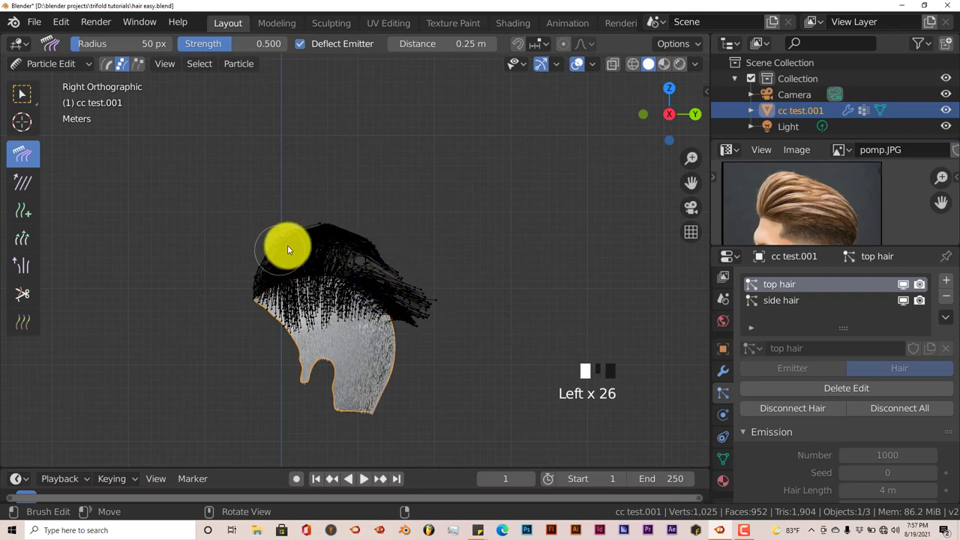
- Comb the swept-back top hair down close to the scalp, following the head's curve from hairline to nape
mouse_move(282, 252)
mouse_down()
mouse_move(358, 248)
mouse_move(305, 237)
mouse_move(354, 247)
mouse_move(316, 241)
mouse_move(398, 275)
mouse_move(415, 303)
mouse_move(385, 259)
mouse_move(400, 286)
mouse_up()
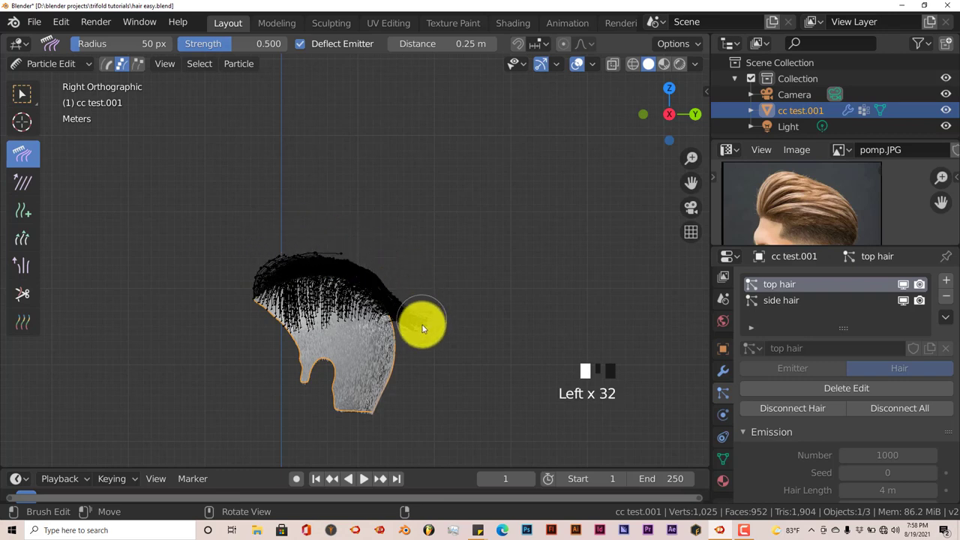
mouse_move(422, 325)
mouse_down()
mouse_move(403, 284)
mouse_move(397, 300)
mouse_up()
mouse_move(262, 276)
mouse_down()
mouse_move(353, 273)
mouse_move(270, 263)
mouse_move(356, 263)
mouse_move(420, 345)
mouse_move(410, 327)
mouse_move(270, 281)
mouse_up()
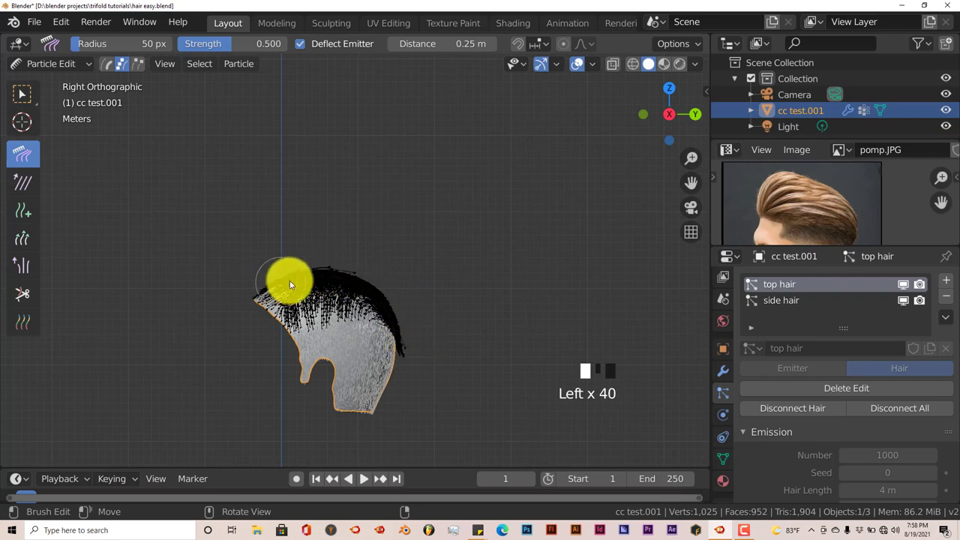
mouse_move(333, 278)
mouse_down()
mouse_move(394, 314)
mouse_move(285, 300)
mouse_move(349, 289)
mouse_move(303, 305)
mouse_move(386, 321)
mouse_up()
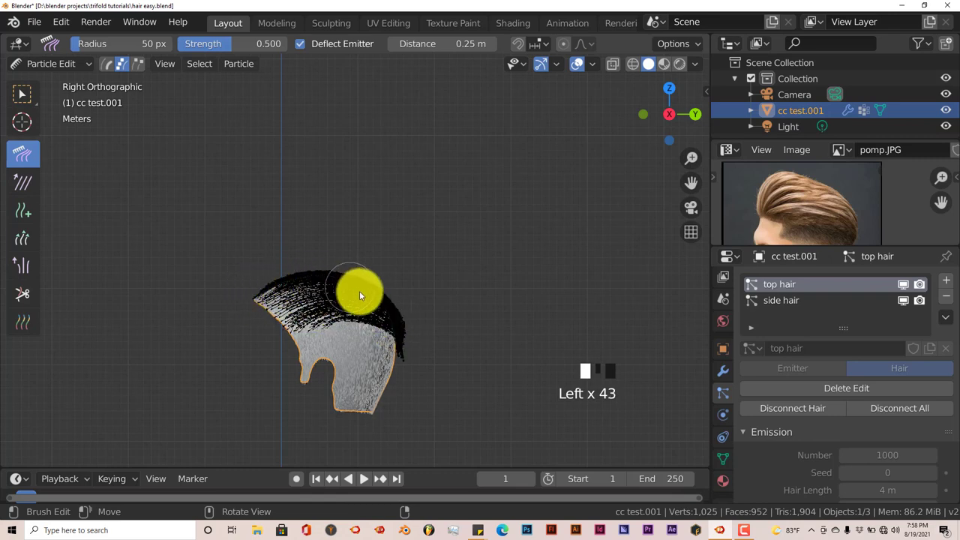
mouse_move(398, 353)
mouse_down()
mouse_move(334, 322)
mouse_move(480, 344)
mouse_up()
- Comb the hair ends at the back of the head inward against the scalp on the right side
drag(684, 182, 677, 146)
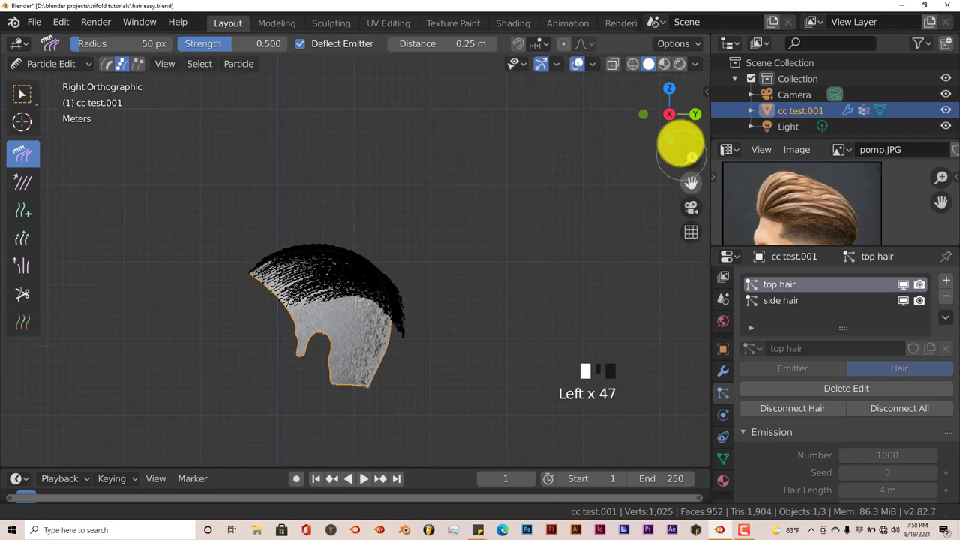
scroll(419, 326, up, 3)
drag(445, 321, 431, 310)
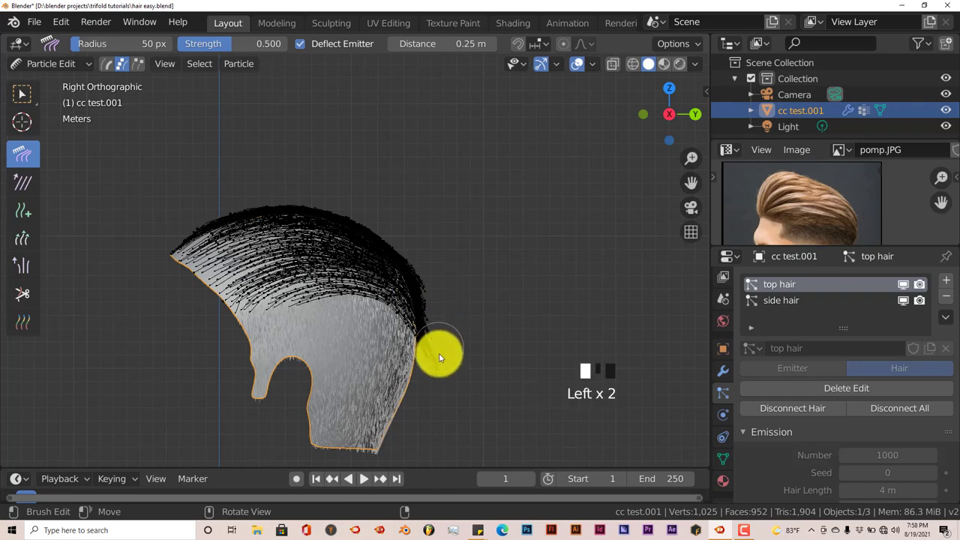
mouse_move(438, 357)
mouse_down()
mouse_move(439, 369)
mouse_move(420, 368)
mouse_move(232, 343)
mouse_up()
- Comb the upright strands on the left side of the head backward in left orthographic view to match the right side
mouse_move(231, 343)
middle_down()
mouse_move(407, 350)
mouse_move(413, 307)
mouse_move(431, 352)
mouse_move(422, 340)
middle_up()
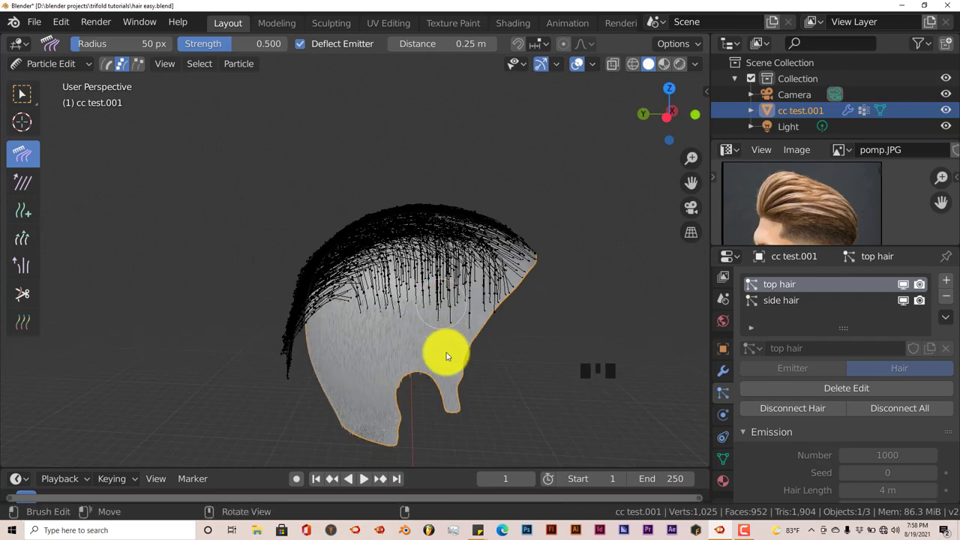
key(ctrl+KP_3)
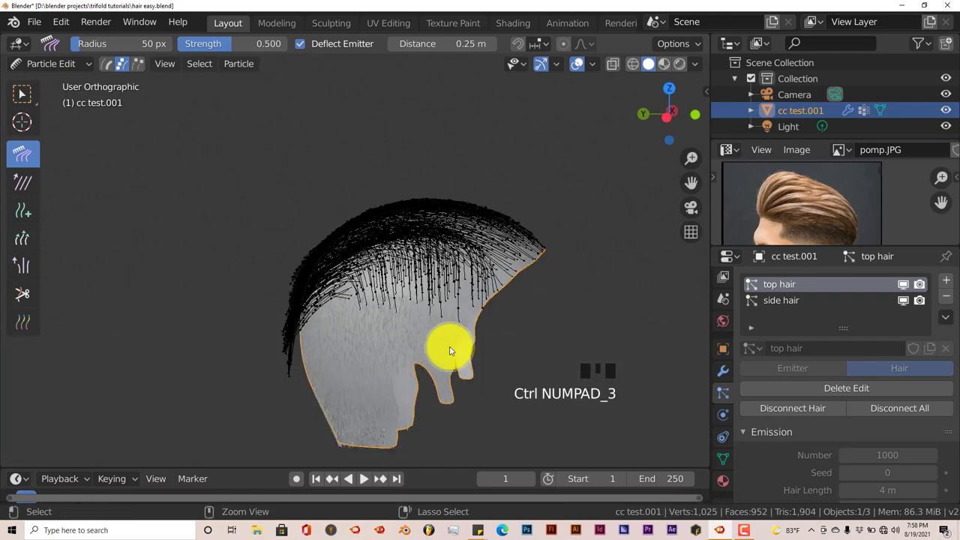
mouse_move(467, 261)
mouse_down()
mouse_move(446, 224)
mouse_move(363, 267)
mouse_move(375, 242)
mouse_move(285, 318)
mouse_move(423, 257)
mouse_move(336, 306)
mouse_move(448, 315)
mouse_move(426, 277)
mouse_move(401, 310)
mouse_move(343, 285)
mouse_move(348, 303)
mouse_move(294, 319)
mouse_move(464, 283)
mouse_move(427, 262)
mouse_move(502, 287)
mouse_move(443, 245)
mouse_move(490, 280)
mouse_move(384, 260)
mouse_up()
mouse_move(511, 298)
mouse_down()
mouse_move(395, 267)
mouse_move(332, 295)
mouse_move(525, 293)
mouse_move(451, 248)
mouse_move(360, 241)
mouse_up()
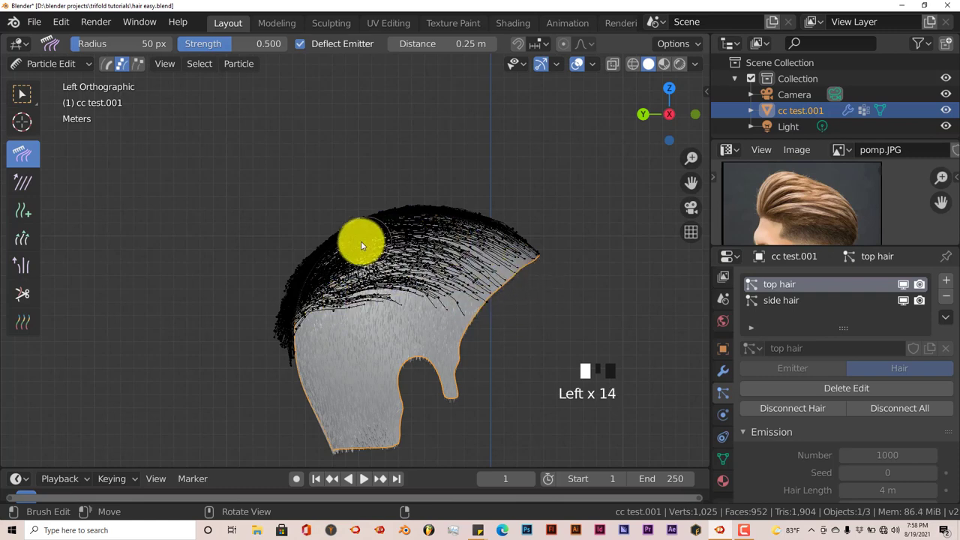
mouse_move(550, 291)
mouse_down()
mouse_move(405, 255)
mouse_move(318, 290)
mouse_move(263, 342)
mouse_up()
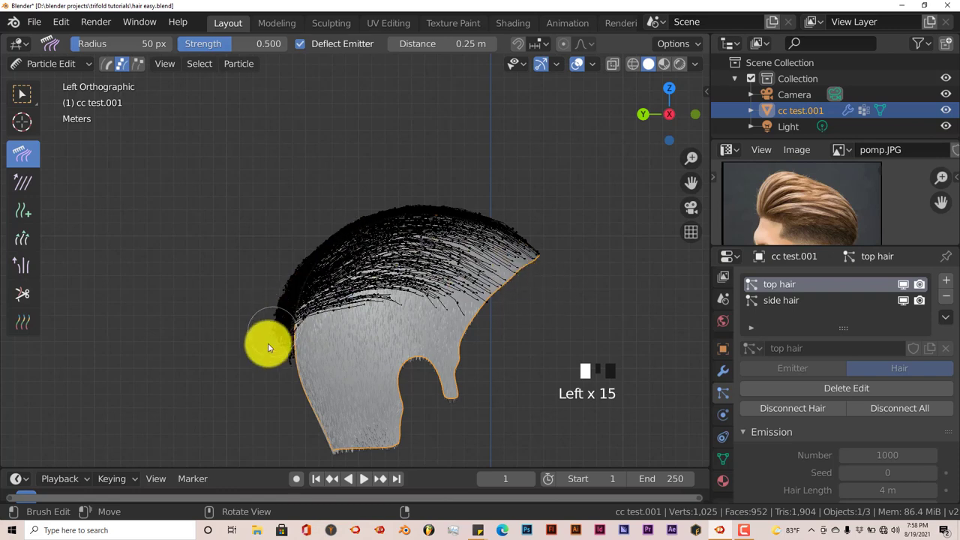
- Smooth the left side strands and comb the loose ends at the back of the head down against the scalp
mouse_move(472, 322)
mouse_down()
mouse_move(435, 296)
mouse_move(361, 288)
mouse_move(265, 343)
mouse_move(284, 288)
mouse_up()
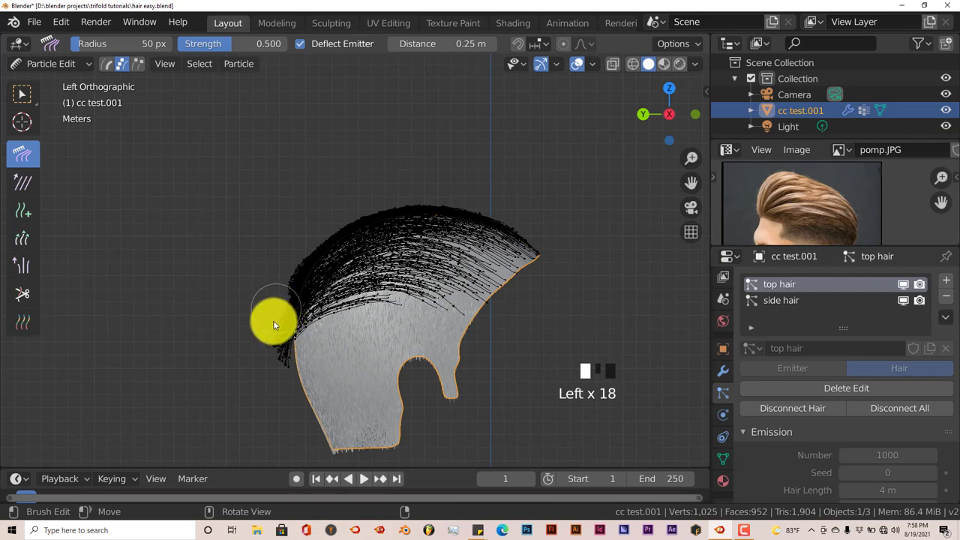
drag(330, 289, 290, 343)
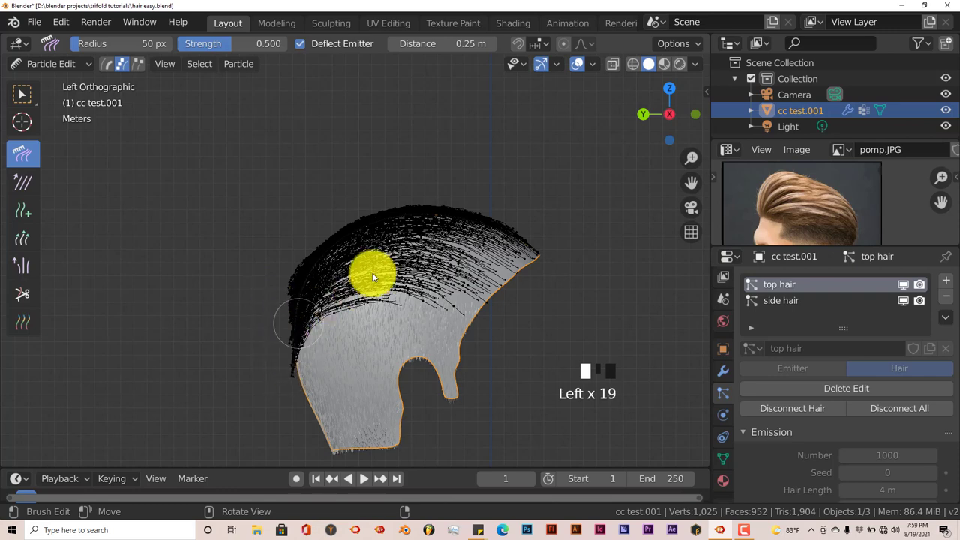
drag(370, 275, 332, 274)
mouse_move(480, 270)
mouse_down()
mouse_move(465, 261)
mouse_move(498, 306)
mouse_up()
drag(528, 270, 541, 355)
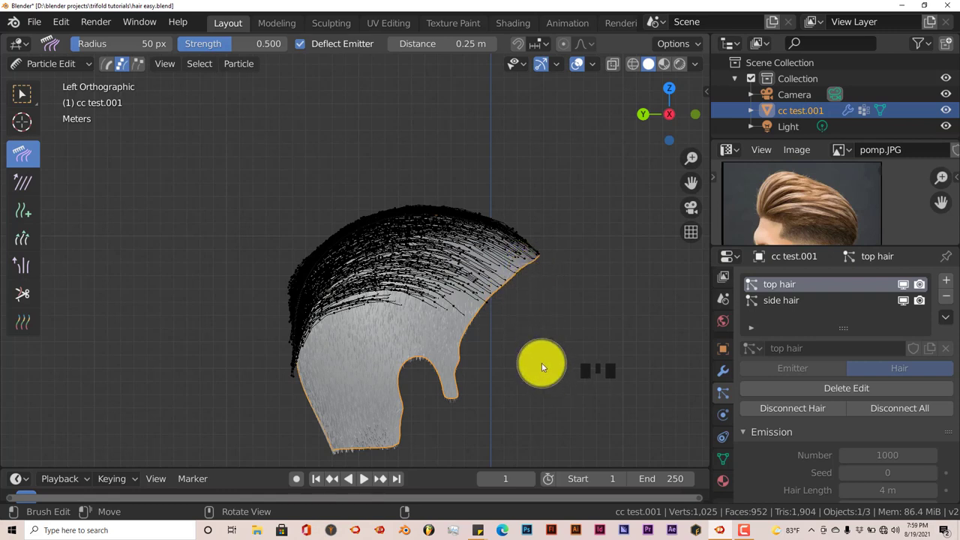
- Comb the top hair's left side back and down along the head's curve toward the nape in left orthographic view
drag(542, 366, 548, 379)
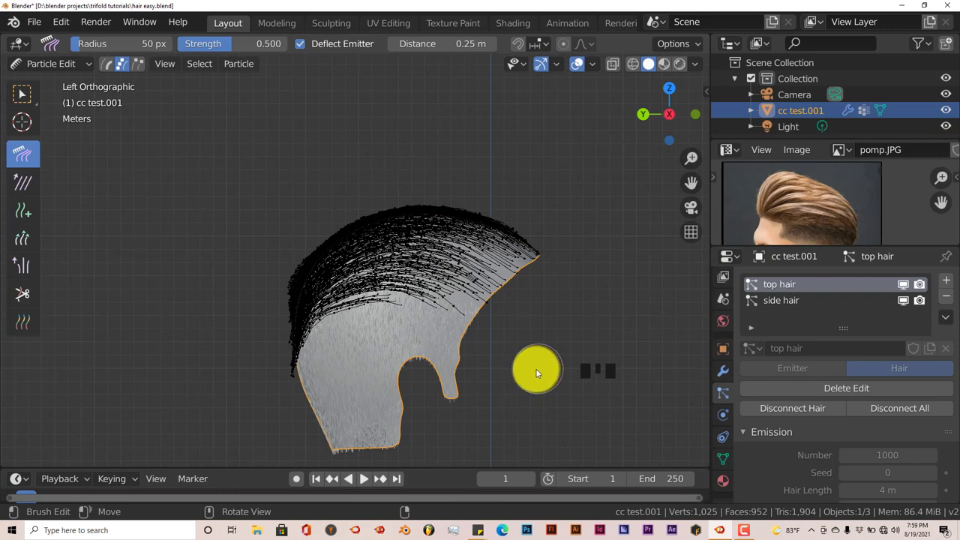
drag(690, 160, 690, 128)
mouse_move(480, 271)
mouse_down()
mouse_move(385, 204)
mouse_move(419, 241)
mouse_move(347, 224)
mouse_move(285, 231)
mouse_move(252, 243)
mouse_move(292, 237)
mouse_move(273, 270)
mouse_move(283, 228)
mouse_move(290, 216)
mouse_move(286, 256)
mouse_move(290, 222)
mouse_move(312, 200)
mouse_move(297, 220)
mouse_move(290, 258)
mouse_move(302, 221)
mouse_move(303, 254)
mouse_move(306, 233)
mouse_move(303, 226)
mouse_move(294, 277)
mouse_move(285, 245)
mouse_move(281, 329)
mouse_move(292, 357)
mouse_move(315, 354)
mouse_move(319, 337)
mouse_move(295, 311)
mouse_up()
middle_drag(420, 311, 475, 315)
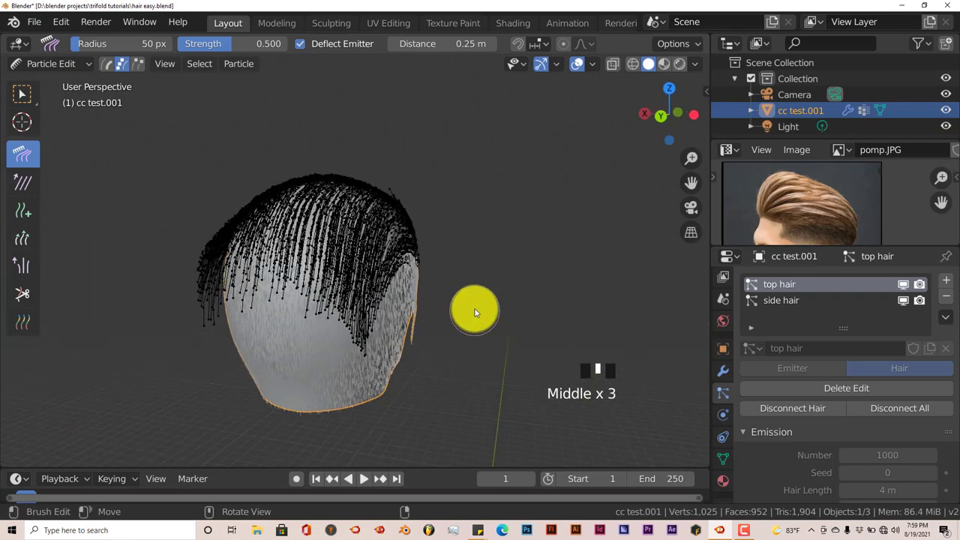
key(ctrl+KP_3)
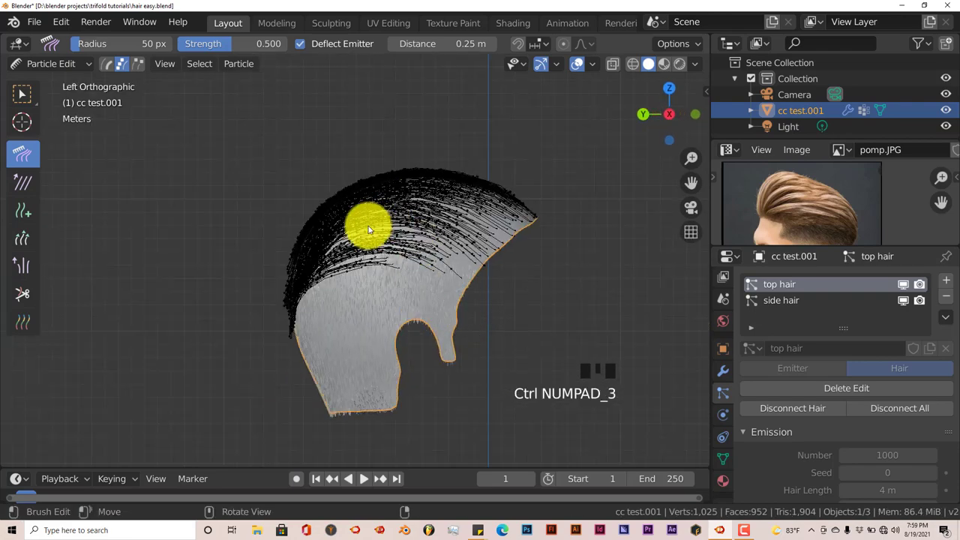
mouse_move(386, 204)
mouse_down()
mouse_move(316, 243)
mouse_move(289, 270)
mouse_up()
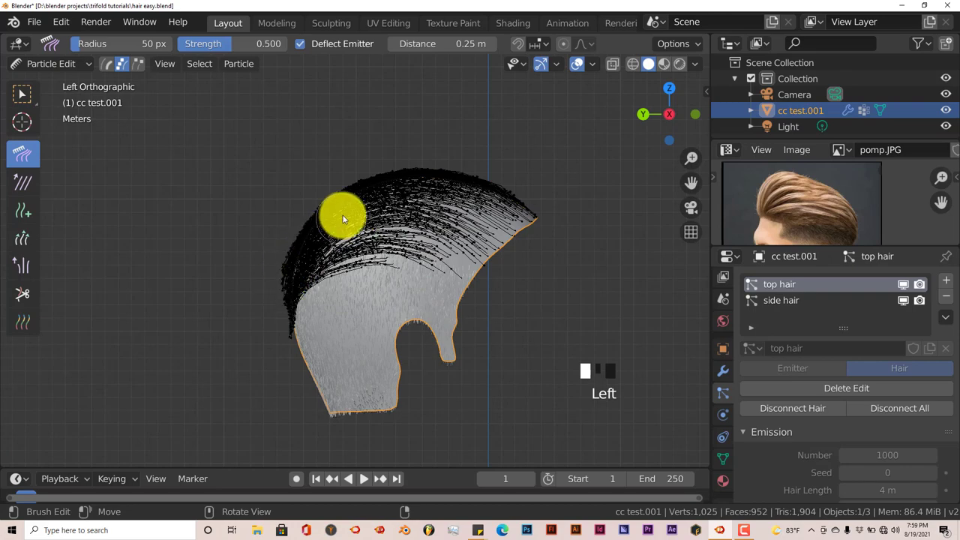
drag(343, 217, 299, 274)
- Comb the hair at the upper back corner of the head's left side down against the scalp
middle_drag(299, 274, 433, 330)
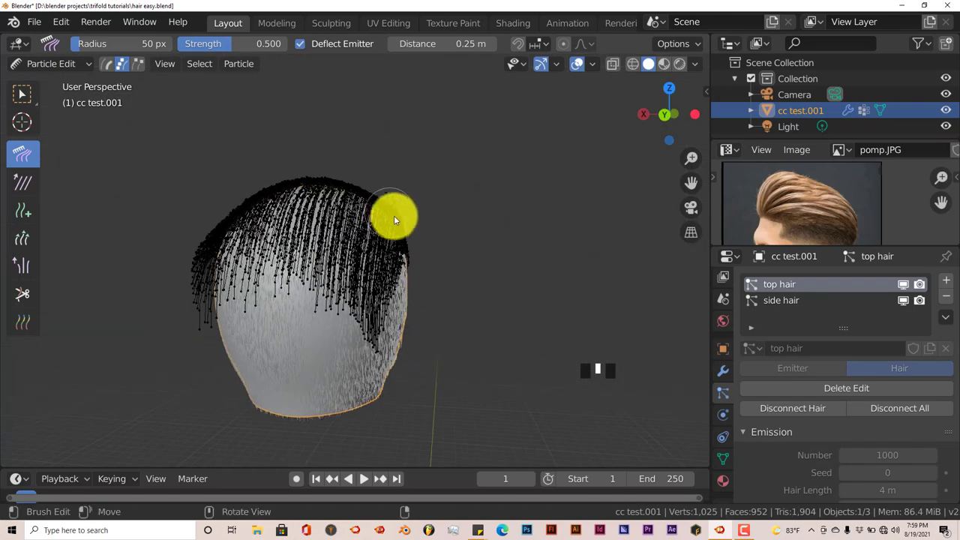
mouse_move(394, 215)
middle_down()
mouse_move(368, 258)
mouse_move(407, 218)
middle_up()
mouse_move(407, 218)
mouse_down()
mouse_move(334, 266)
mouse_move(362, 228)
mouse_move(305, 301)
mouse_move(385, 317)
mouse_up()
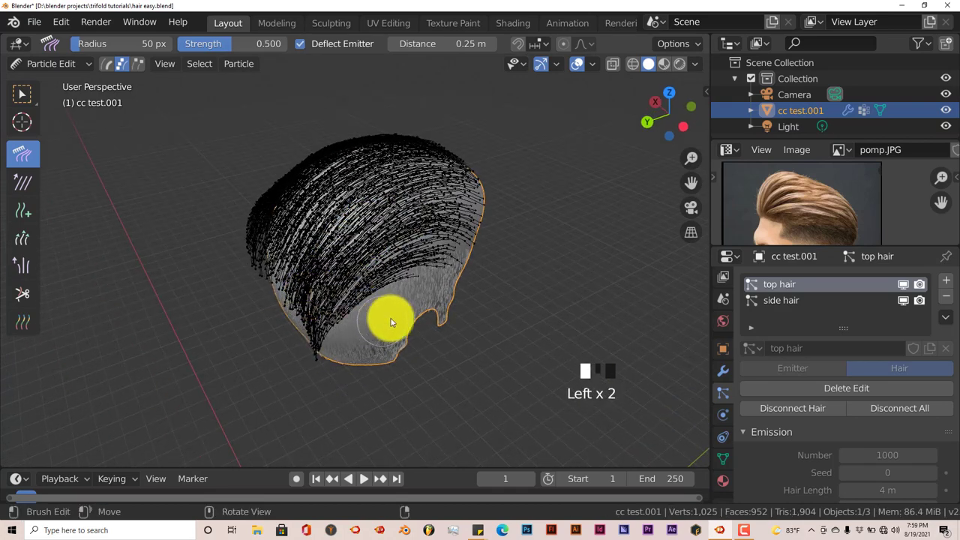
middle_drag(385, 317, 410, 312)
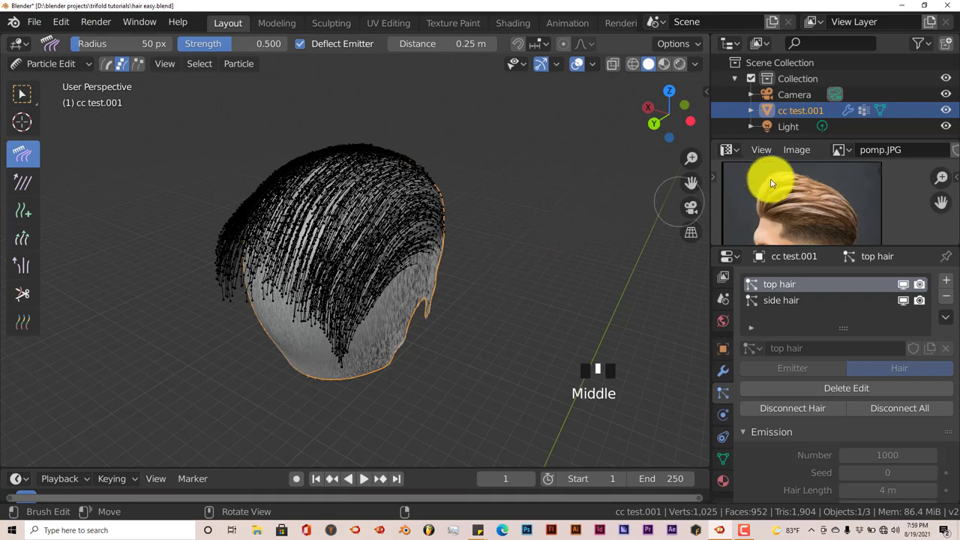
- Comb the hair ends at the back of the head inward from both sides to the centre line in top orthographic view
scroll(822, 194, down, 1)
scroll(827, 191, up, 1)
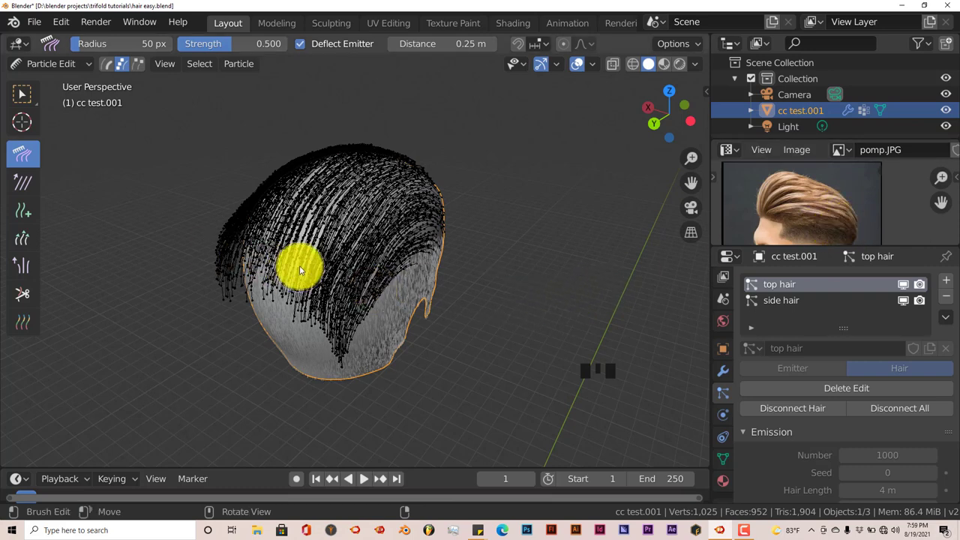
key(KP_7)
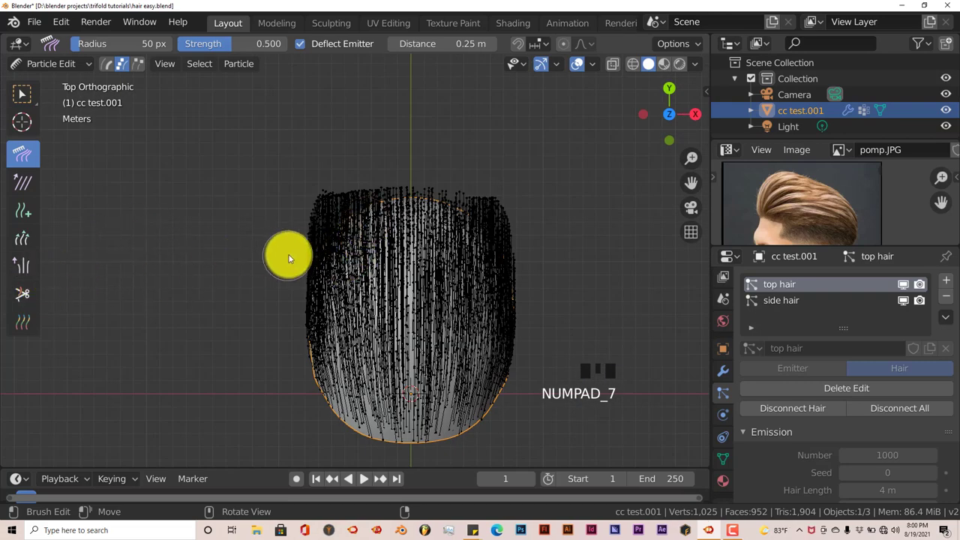
mouse_move(289, 258)
mouse_down()
mouse_move(348, 203)
mouse_move(346, 211)
mouse_move(333, 223)
mouse_move(347, 203)
mouse_move(333, 208)
mouse_move(383, 176)
mouse_up()
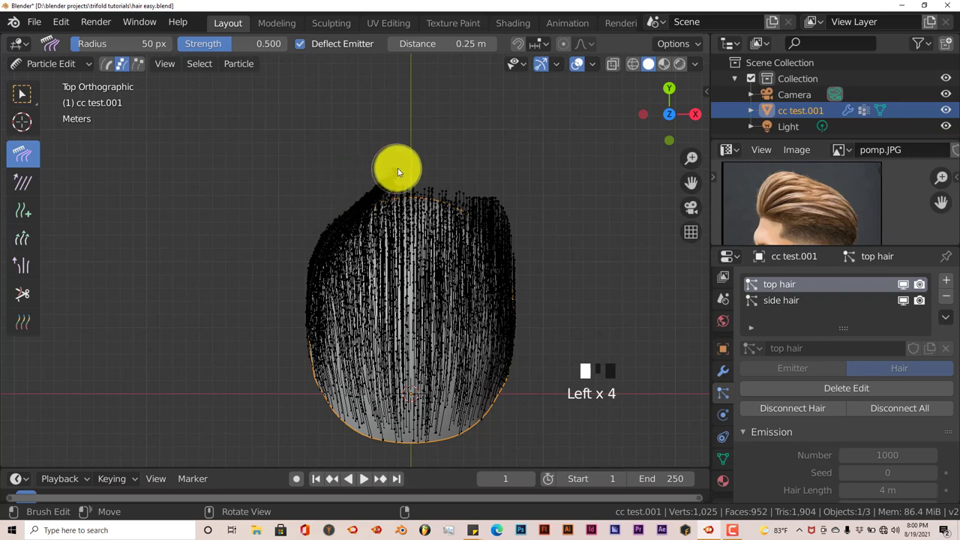
mouse_move(525, 256)
mouse_down()
mouse_move(495, 215)
mouse_move(427, 180)
mouse_move(353, 200)
mouse_move(399, 169)
mouse_up()
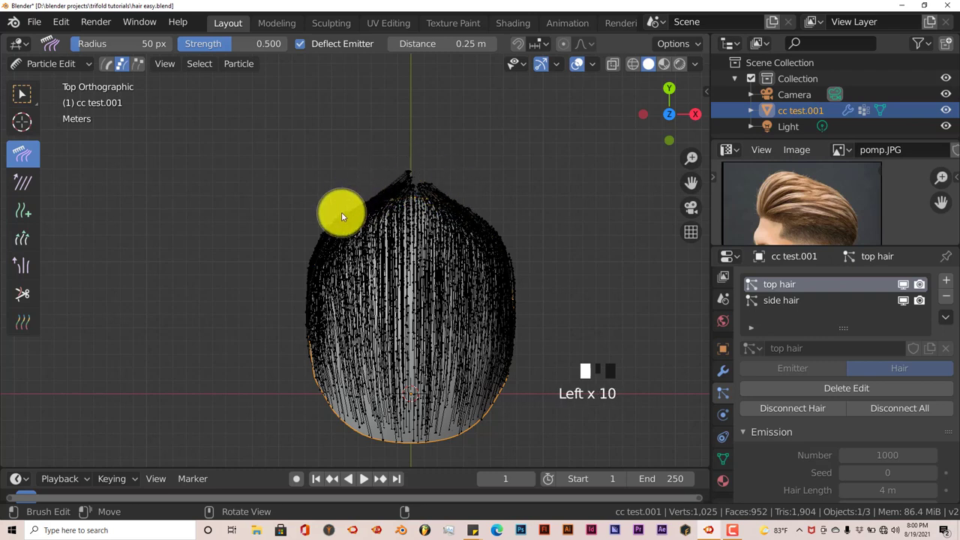
mouse_move(340, 212)
mouse_down()
mouse_move(361, 209)
mouse_move(393, 173)
mouse_move(424, 181)
mouse_up()
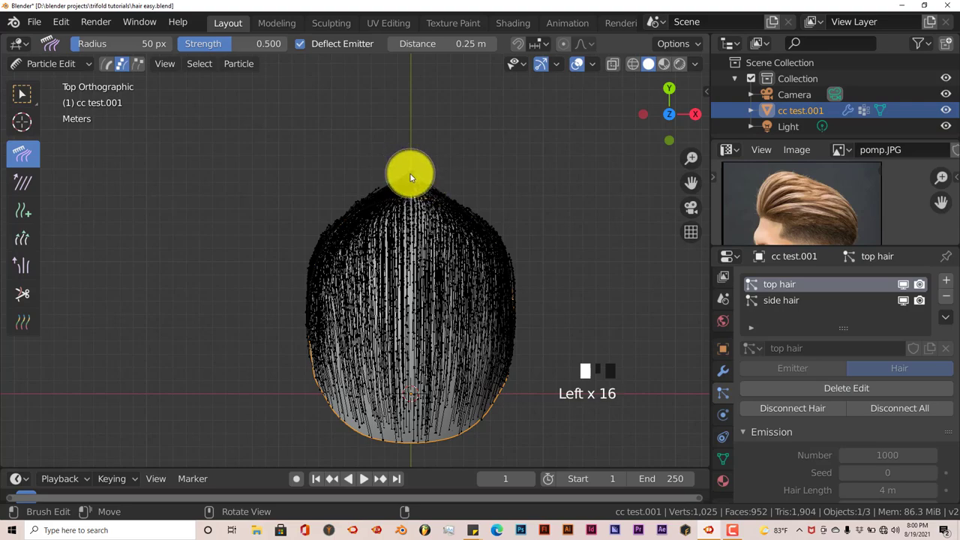
- Comb the protruding back hair down against the scalp and sweep the lower ends from both sides toward the middle of the nape
middle_drag(568, 347, 421, 242)
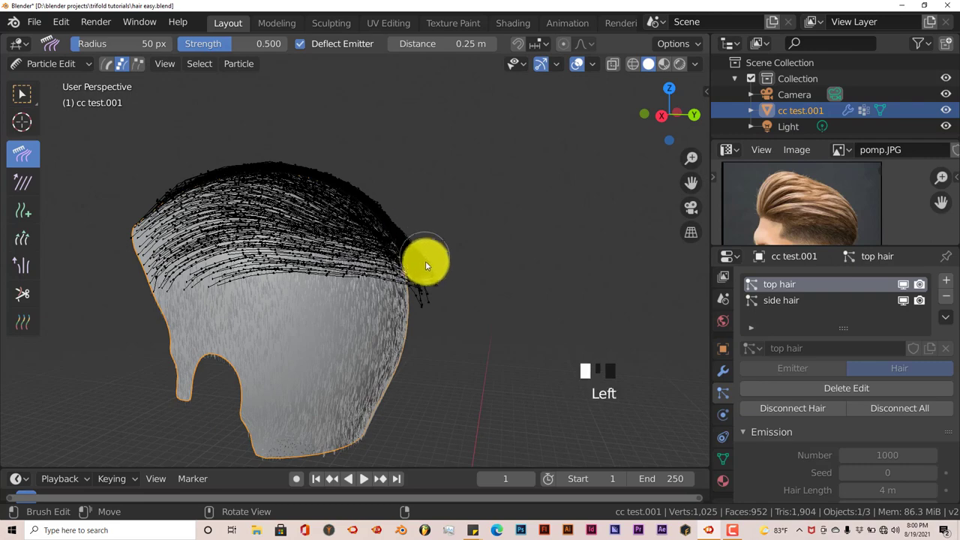
mouse_move(421, 254)
mouse_down()
mouse_move(416, 302)
mouse_move(416, 287)
mouse_move(425, 293)
mouse_move(404, 303)
mouse_move(471, 323)
mouse_up()
middle_drag(472, 323, 364, 313)
mouse_move(363, 313)
mouse_down()
mouse_move(329, 319)
mouse_move(338, 304)
mouse_move(305, 314)
mouse_move(334, 298)
mouse_move(289, 315)
mouse_up()
mouse_move(289, 315)
middle_down()
mouse_move(397, 338)
mouse_move(235, 312)
middle_up()
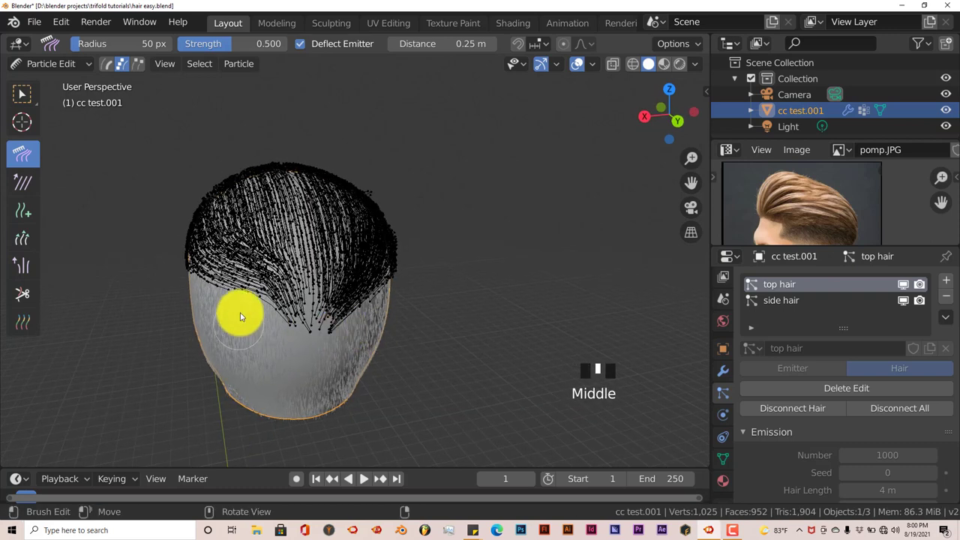
mouse_move(235, 313)
mouse_down()
mouse_move(250, 287)
mouse_move(275, 316)
mouse_move(328, 343)
mouse_move(332, 334)
mouse_up()
middle_drag(329, 335, 367, 291)
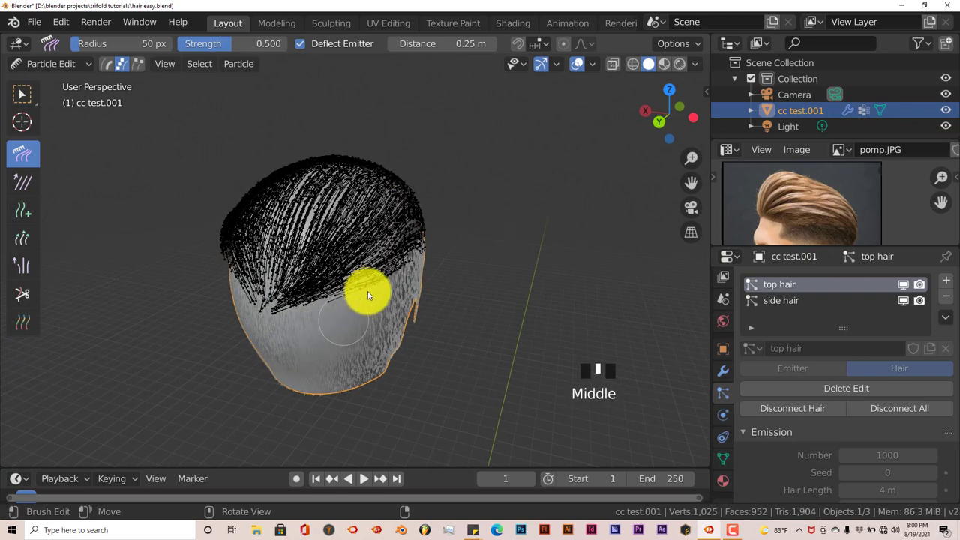
mouse_move(367, 281)
mouse_down()
mouse_move(386, 262)
mouse_move(355, 272)
mouse_move(383, 277)
mouse_move(340, 291)
mouse_move(380, 291)
mouse_move(392, 283)
mouse_move(330, 300)
mouse_move(353, 255)
mouse_move(358, 264)
mouse_move(307, 303)
mouse_move(352, 329)
mouse_move(414, 230)
mouse_move(398, 229)
mouse_move(402, 242)
mouse_move(292, 334)
mouse_up()
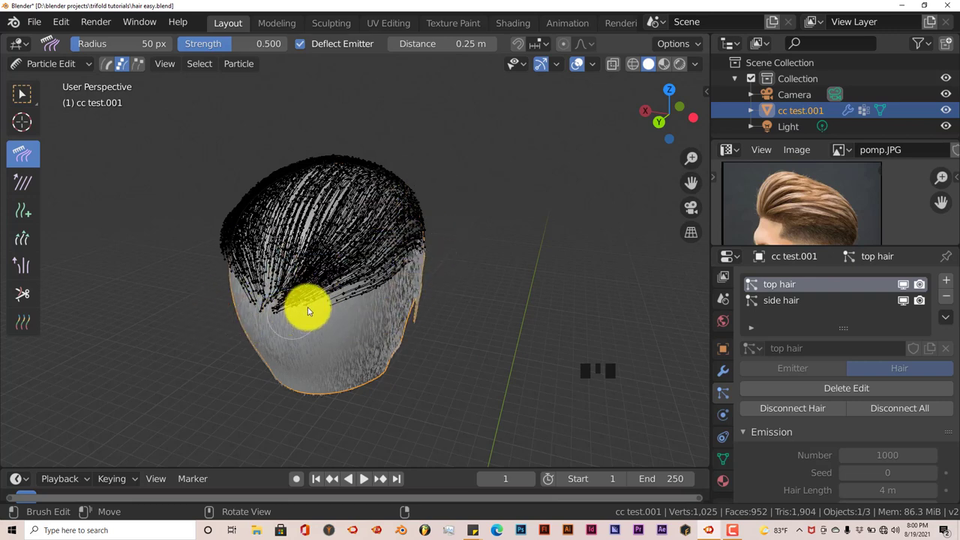
- Smooth the remaining stray strands across the back of the head, blending both sides down toward the centre
middle_drag(365, 306, 385, 285)
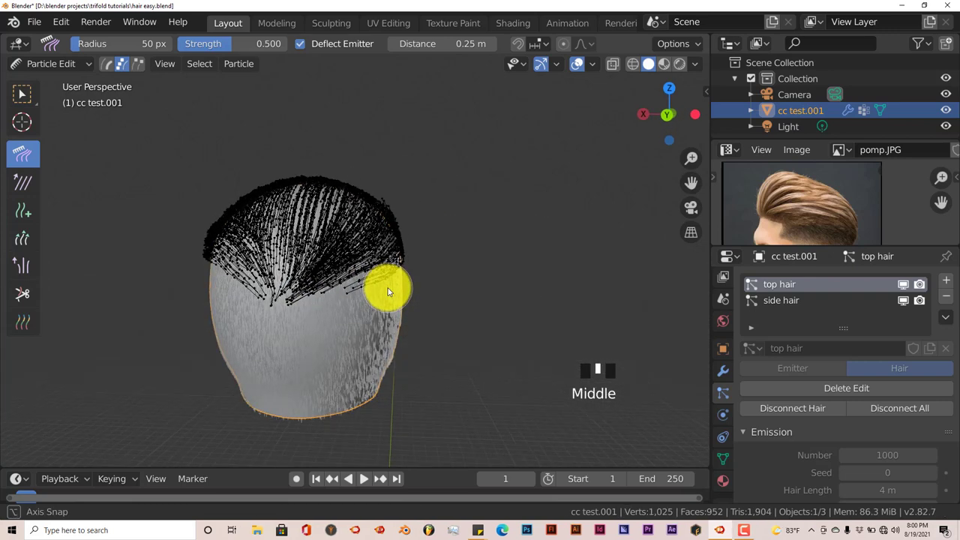
mouse_move(407, 253)
middle_down()
mouse_move(373, 280)
mouse_move(398, 200)
middle_up()
mouse_move(398, 200)
mouse_down()
mouse_move(357, 230)
mouse_move(349, 225)
mouse_move(272, 296)
mouse_move(345, 328)
mouse_up()
middle_drag(345, 327, 377, 300)
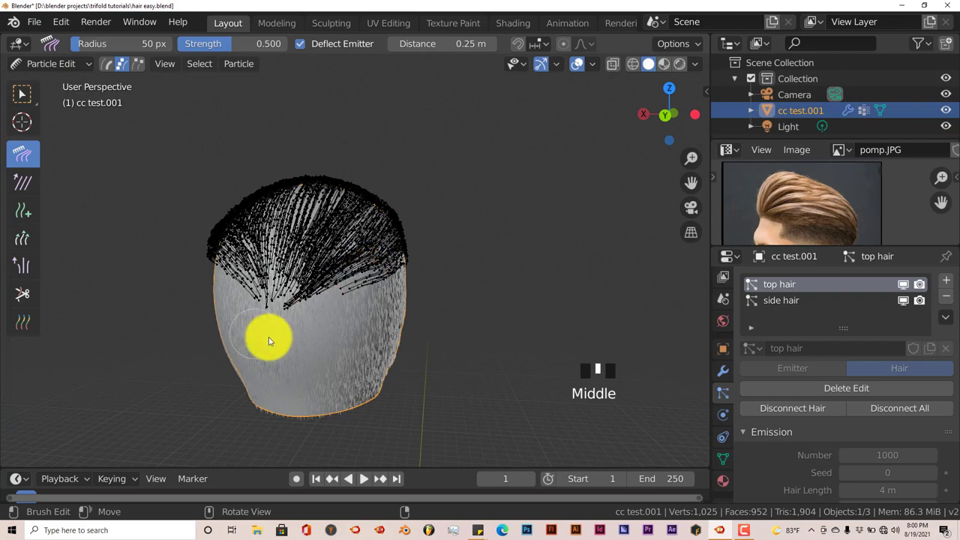
middle_drag(265, 336, 233, 298)
mouse_move(242, 290)
mouse_down()
mouse_move(300, 317)
mouse_move(368, 337)
mouse_up()
middle_drag(368, 336, 347, 320)
mouse_move(347, 320)
mouse_down()
mouse_move(345, 300)
mouse_move(281, 337)
mouse_up()
mouse_move(281, 337)
middle_down()
mouse_move(298, 349)
mouse_move(290, 339)
mouse_move(369, 338)
mouse_move(354, 322)
mouse_move(400, 347)
mouse_move(376, 367)
mouse_move(445, 336)
middle_up()
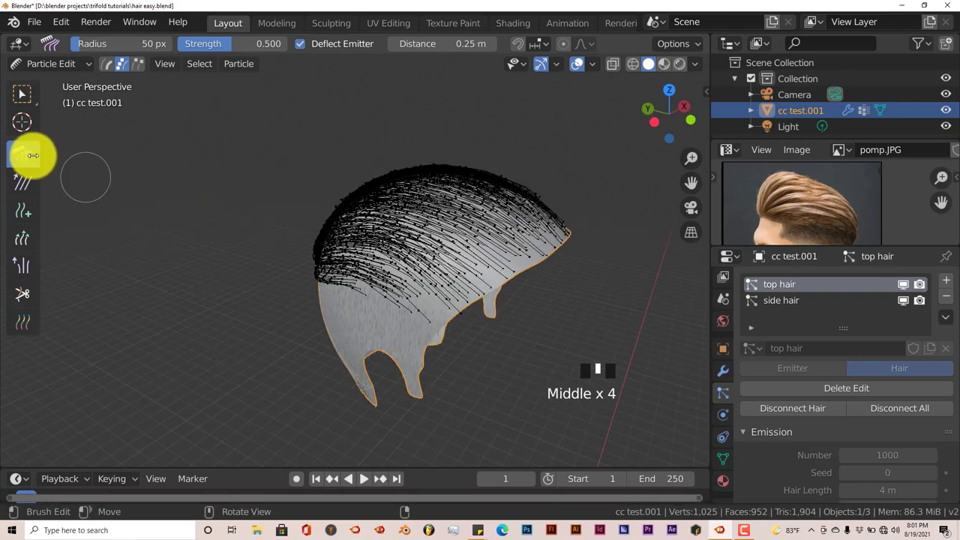
- Return to Object Mode, check the combed hair in right orthographic view, and save the file
click(38, 65)
click(41, 82)
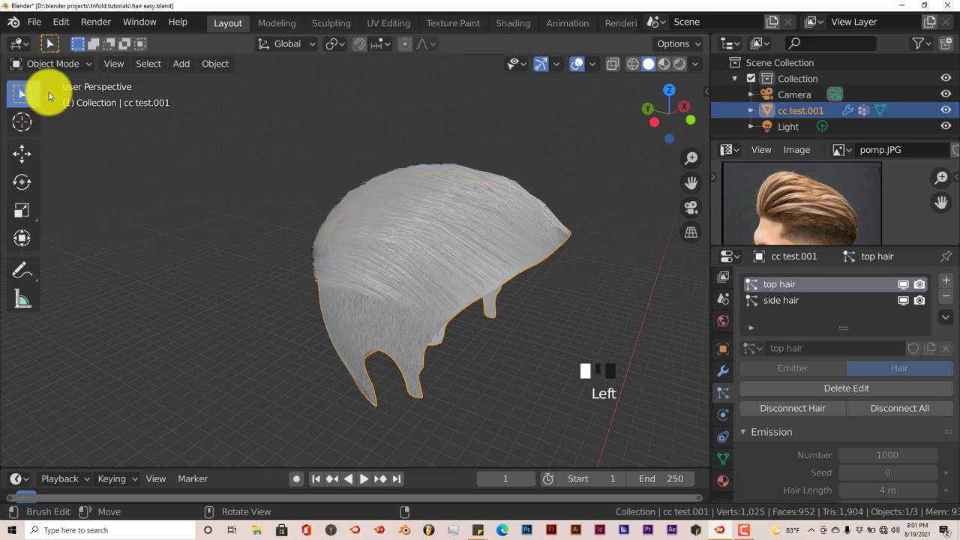
middle_drag(262, 251, 426, 285)
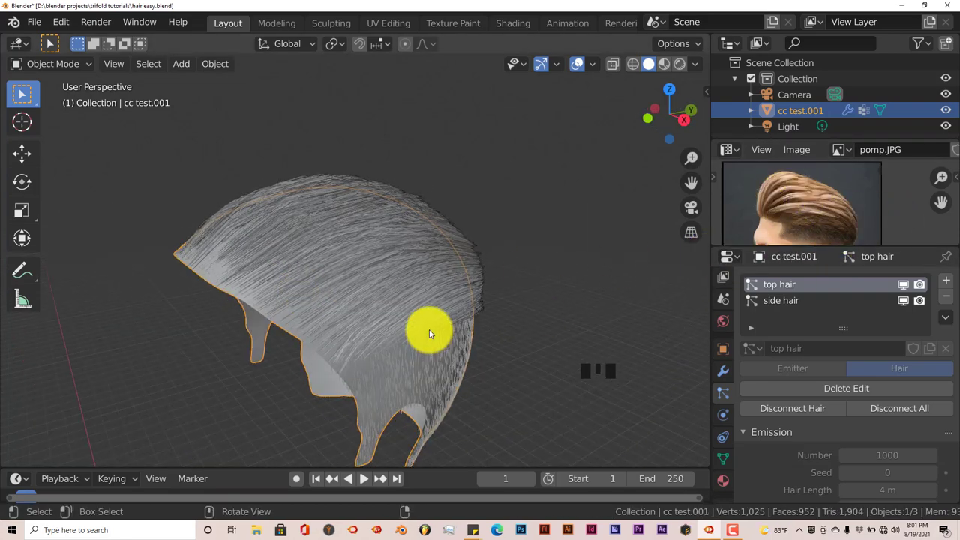
key(KP_3)
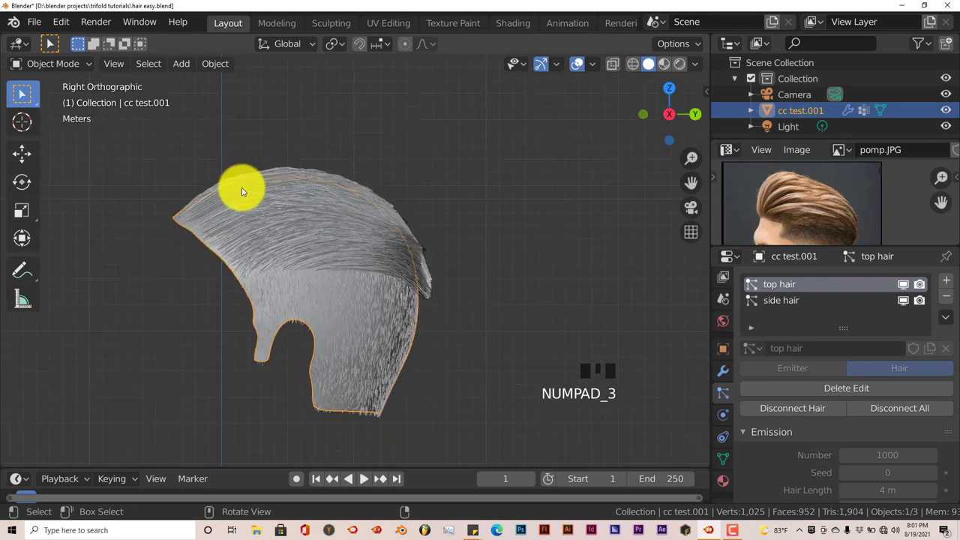
click(23, 26)
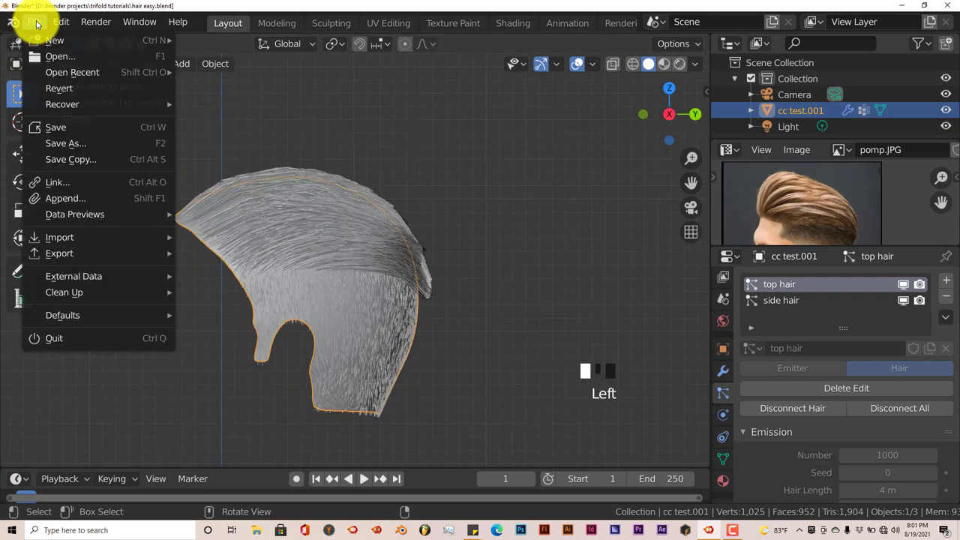
click(51, 127)
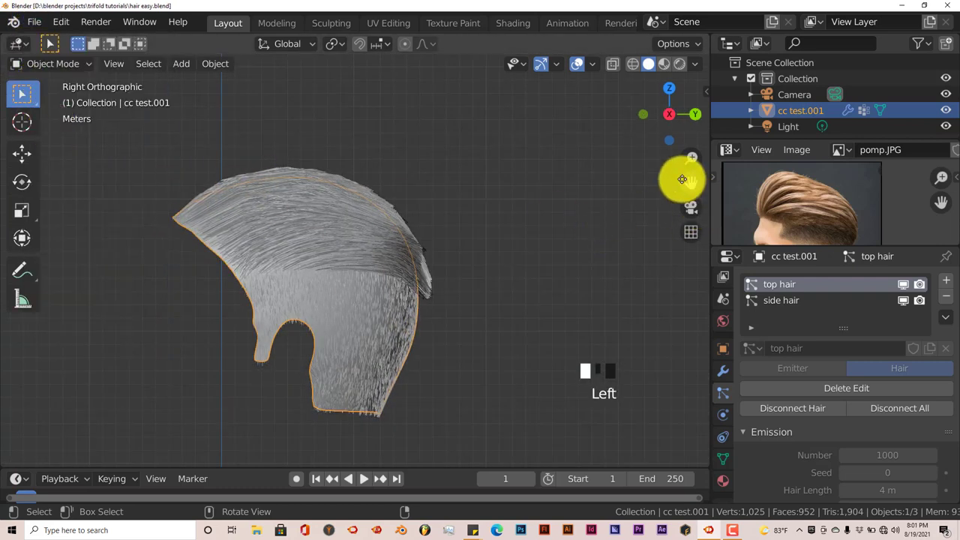
- Put the scalp mesh back into Particle Edit mode in right orthographic view
drag(677, 177, 705, 133)
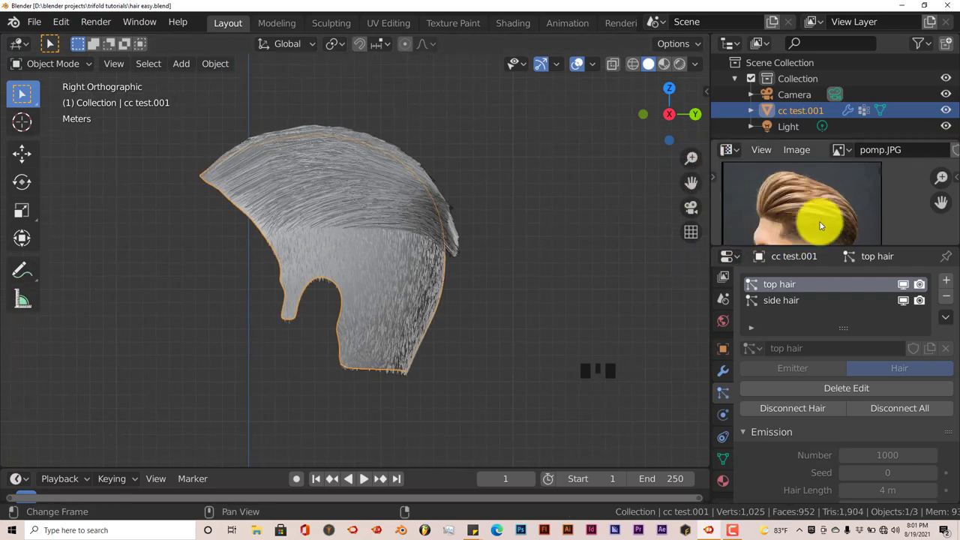
click(76, 65)
click(58, 187)
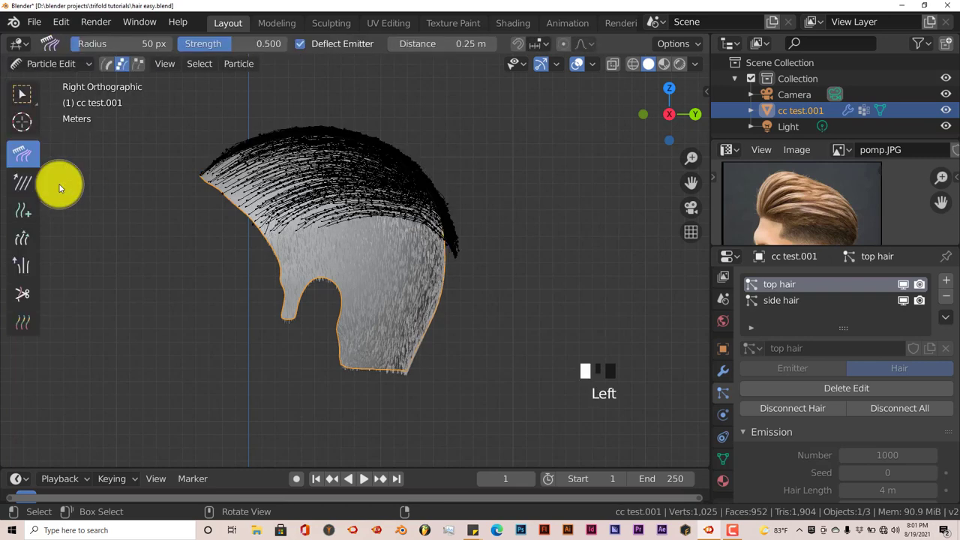
- Try to lift the front hair with the Puff brush, undo it, and reduce the brush to 38 px radius and 0.329 strength
click(22, 267)
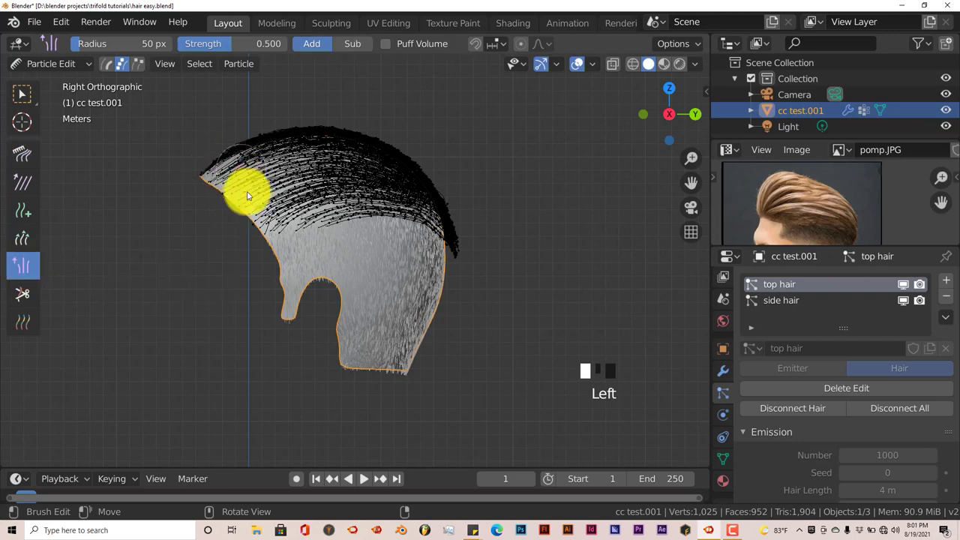
drag(252, 177, 234, 153)
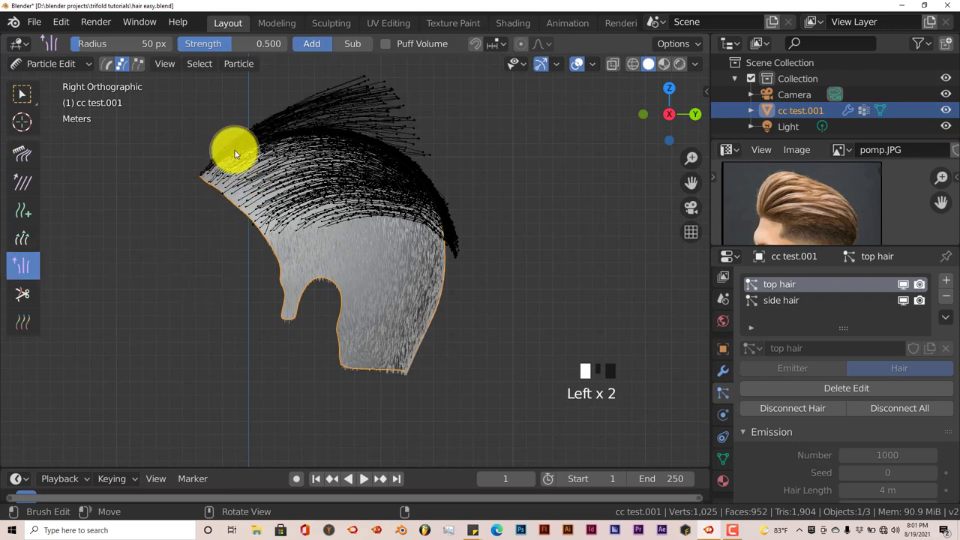
key(ctrl+z)
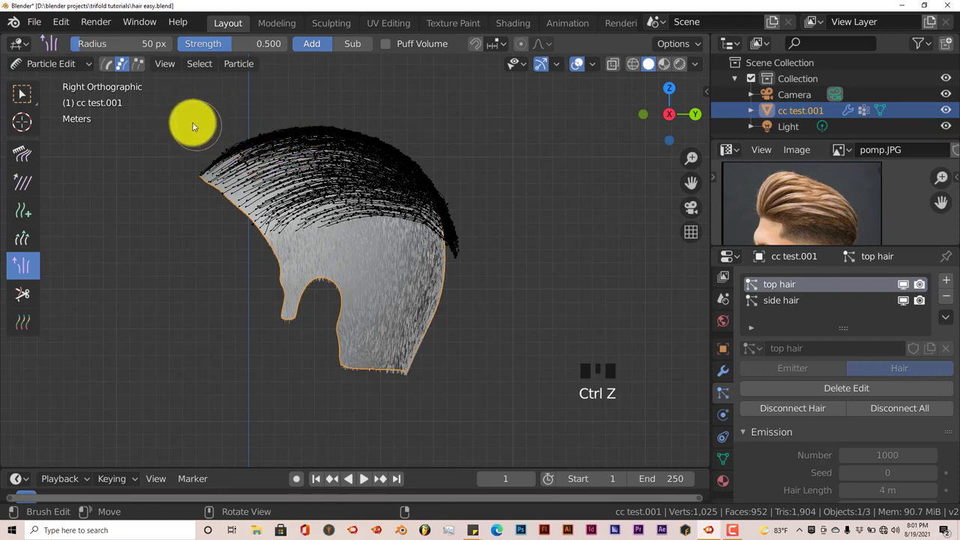
drag(226, 47, 203, 45)
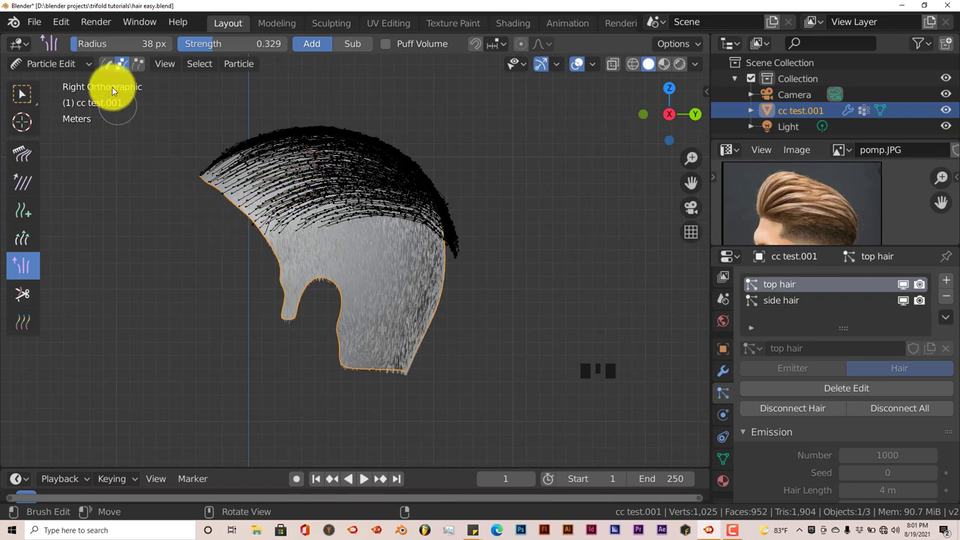
click(79, 49)
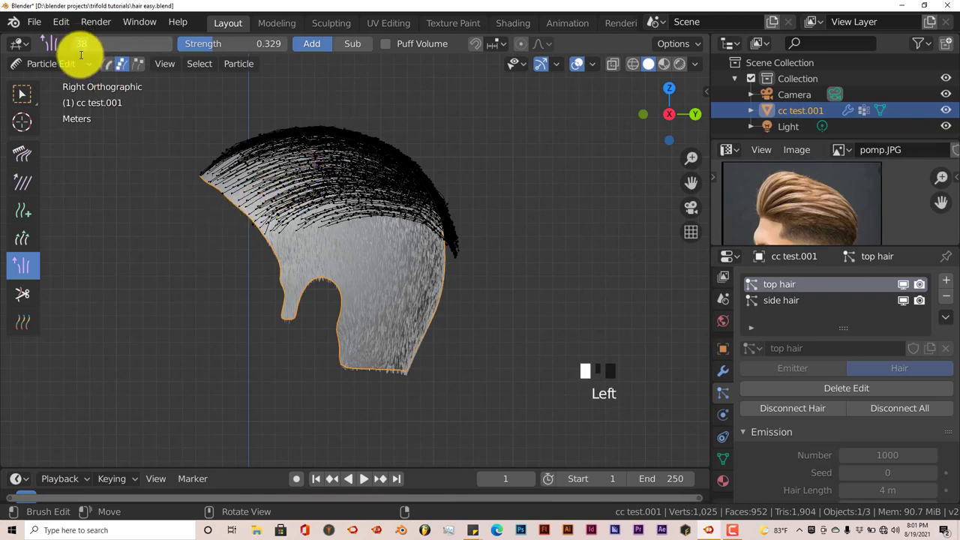
- Comb the front hair up and back from the hairline into a raised pompadour in right orthographic view, and switch to left orthographic view
click(24, 157)
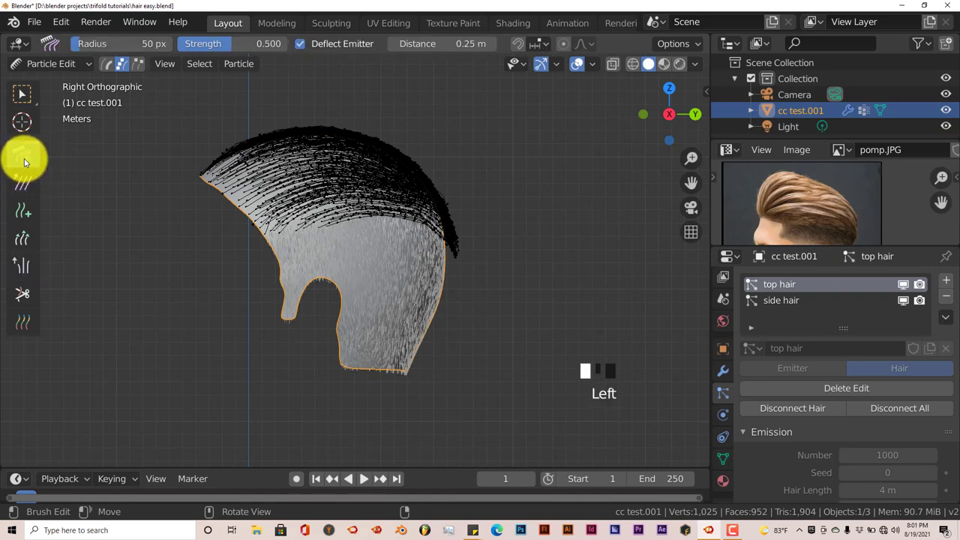
mouse_move(232, 177)
mouse_down()
mouse_move(247, 157)
mouse_move(225, 150)
mouse_move(232, 157)
mouse_move(225, 152)
mouse_move(262, 135)
mouse_move(248, 145)
mouse_move(272, 187)
mouse_move(258, 179)
mouse_move(278, 187)
mouse_move(280, 145)
mouse_move(307, 117)
mouse_move(250, 127)
mouse_move(230, 154)
mouse_move(311, 205)
mouse_move(318, 148)
mouse_move(353, 135)
mouse_move(280, 109)
mouse_move(256, 127)
mouse_up()
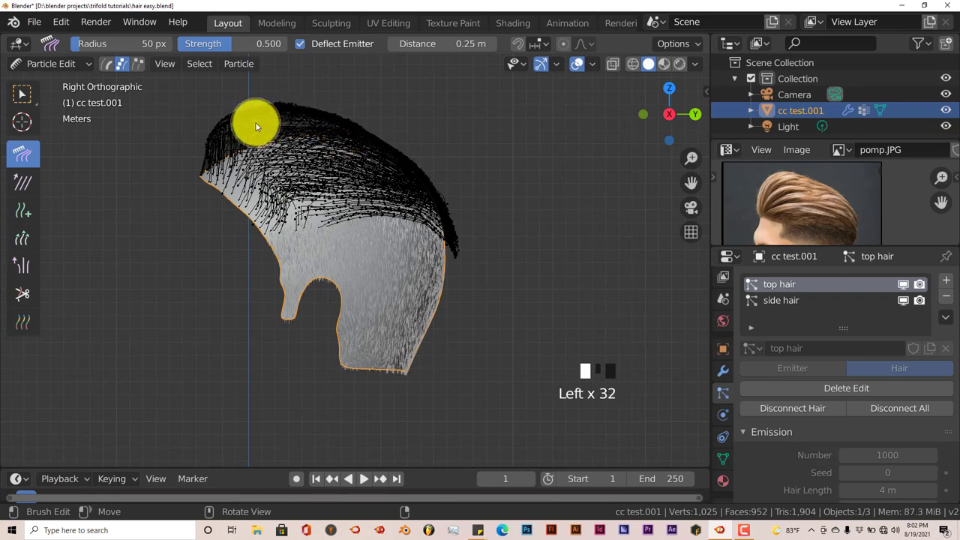
middle_drag(256, 126, 487, 245)
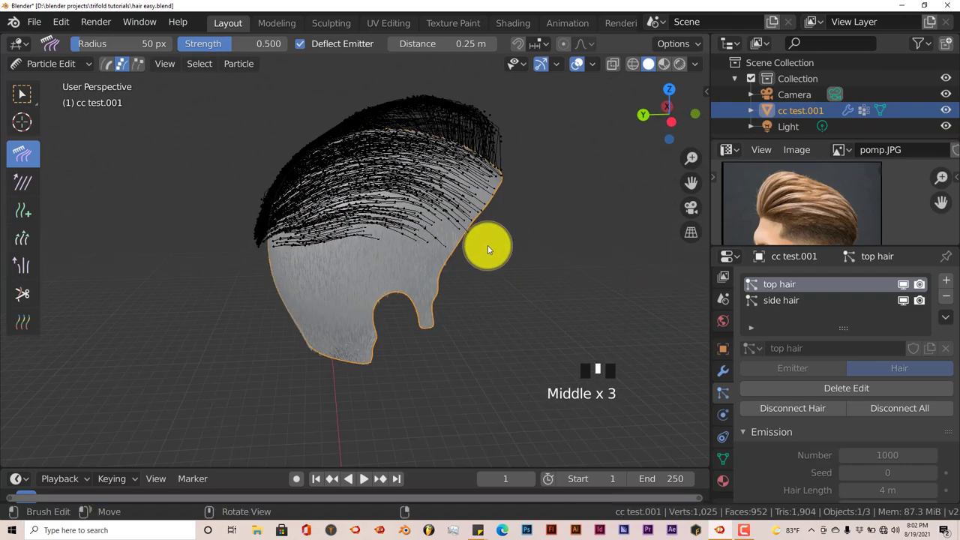
key(ctrl+KP_3)
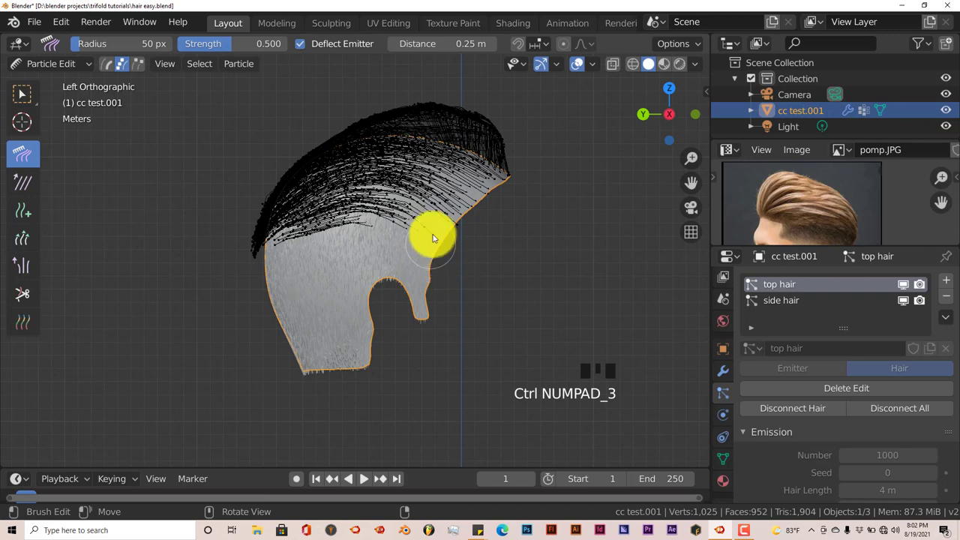
- Comb the hair at the head's left temple upward and lift the sunken section of the front hairline to match its surroundings
mouse_move(430, 199)
mouse_down()
mouse_move(419, 204)
mouse_move(432, 175)
mouse_move(374, 193)
mouse_move(420, 163)
mouse_move(445, 170)
mouse_move(402, 165)
mouse_move(385, 198)
mouse_move(343, 182)
mouse_move(385, 167)
mouse_move(472, 193)
mouse_move(471, 180)
mouse_move(397, 216)
mouse_move(358, 206)
mouse_move(394, 199)
mouse_move(418, 177)
mouse_move(459, 186)
mouse_move(409, 146)
mouse_move(379, 150)
mouse_move(456, 160)
mouse_up()
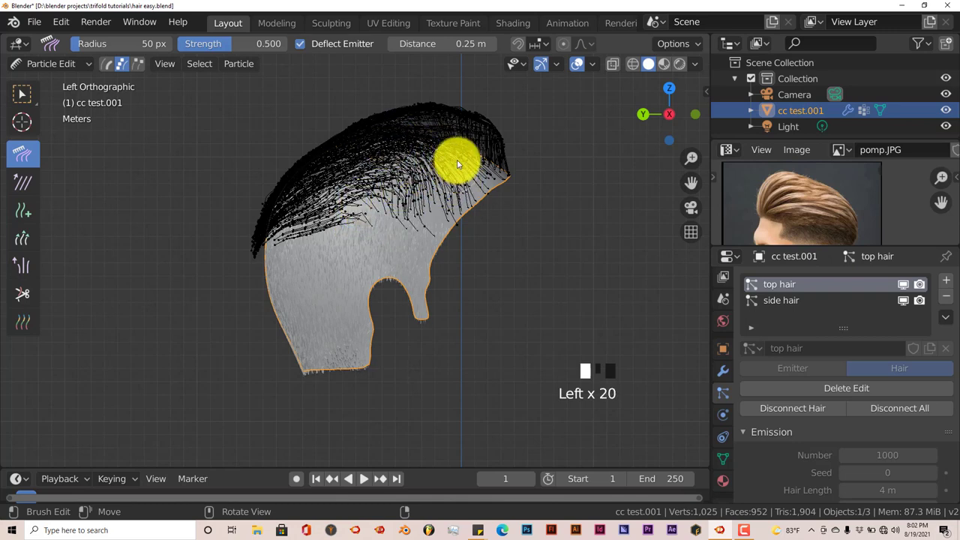
mouse_move(456, 160)
middle_down()
mouse_move(420, 193)
mouse_move(349, 195)
mouse_move(357, 210)
middle_up()
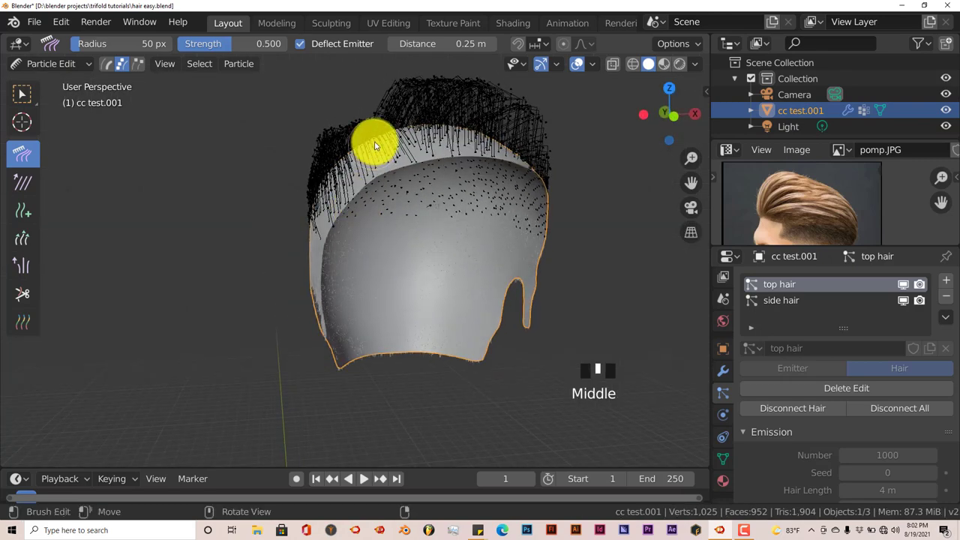
drag(375, 142, 372, 127)
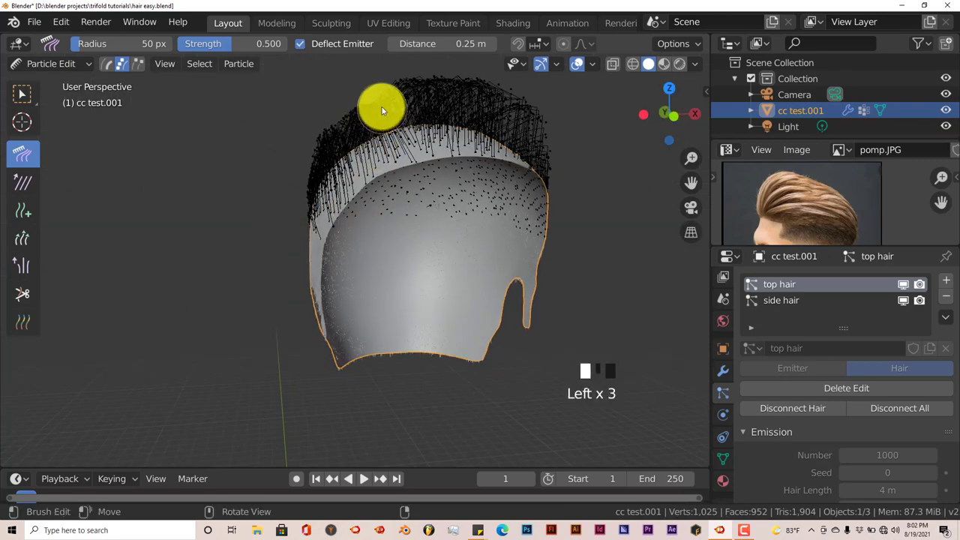
middle_drag(381, 110, 385, 167)
mouse_move(385, 167)
mouse_down()
mouse_move(388, 152)
mouse_move(396, 182)
mouse_up()
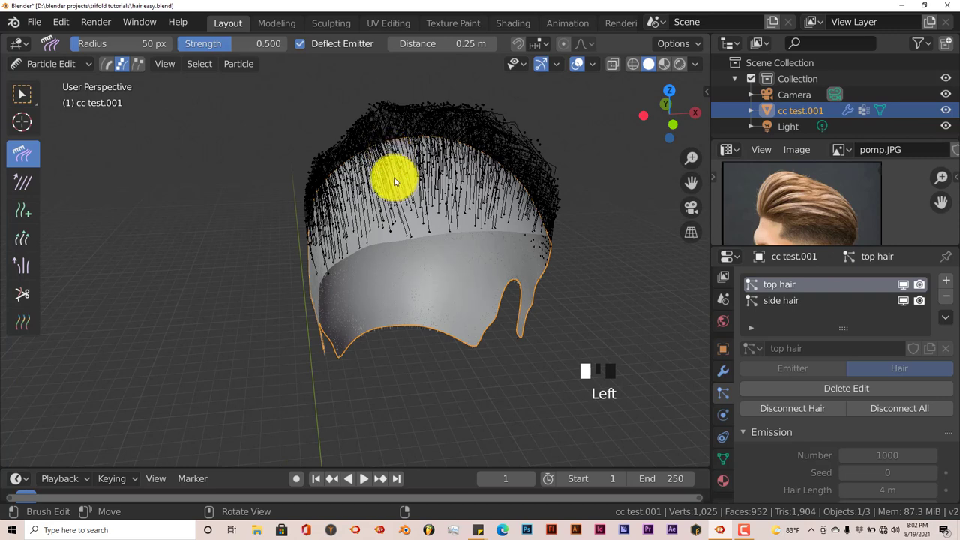
middle_drag(395, 182, 386, 160)
mouse_move(385, 160)
mouse_down()
mouse_move(394, 124)
mouse_move(383, 144)
mouse_move(381, 130)
mouse_move(341, 151)
mouse_move(339, 135)
mouse_move(386, 141)
mouse_up()
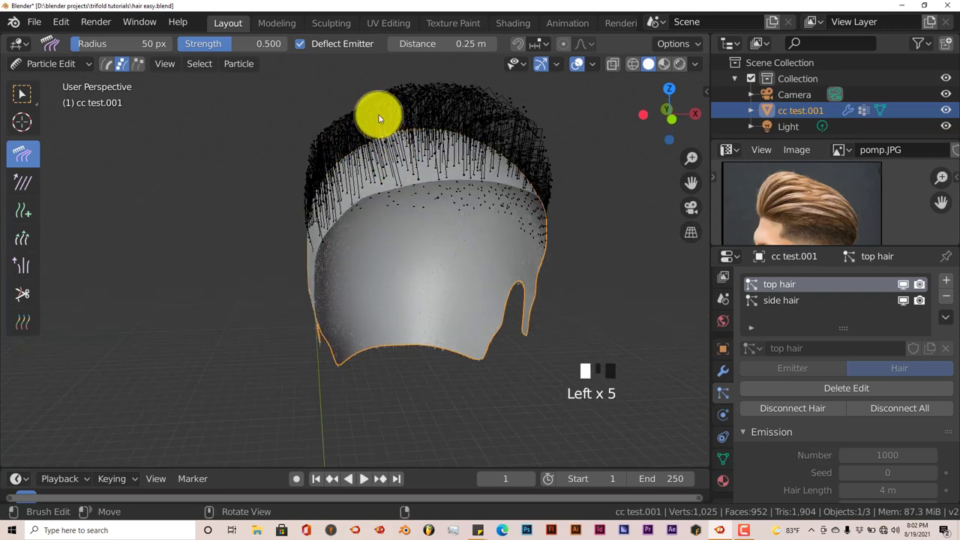
drag(353, 164, 343, 145)
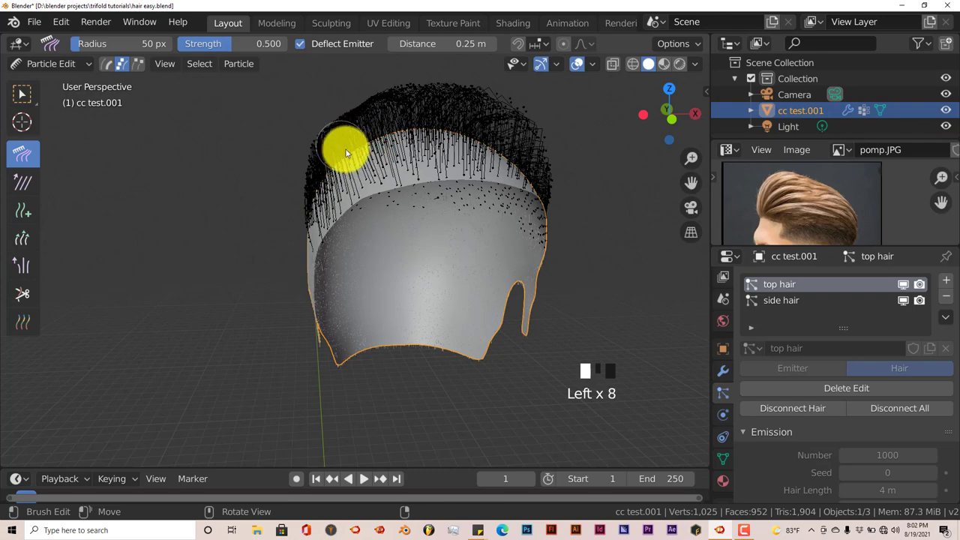
- Comb the hair above the forehead further upward and outward to even out the pompadour's front edge
mouse_move(343, 146)
middle_down()
mouse_move(370, 207)
mouse_move(377, 198)
middle_up()
middle_drag(431, 215, 400, 150)
drag(400, 149, 375, 114)
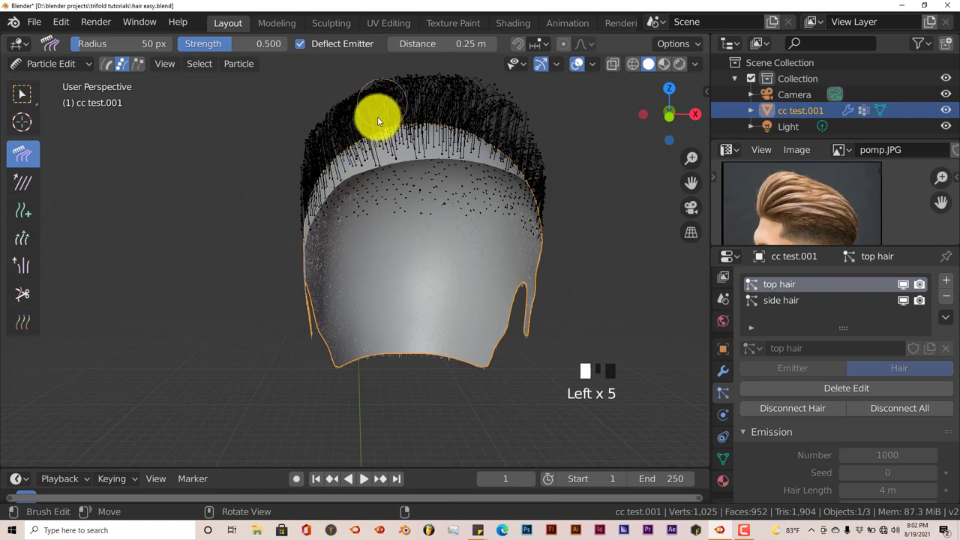
mouse_move(378, 122)
mouse_down()
mouse_move(356, 122)
mouse_move(338, 142)
mouse_up()
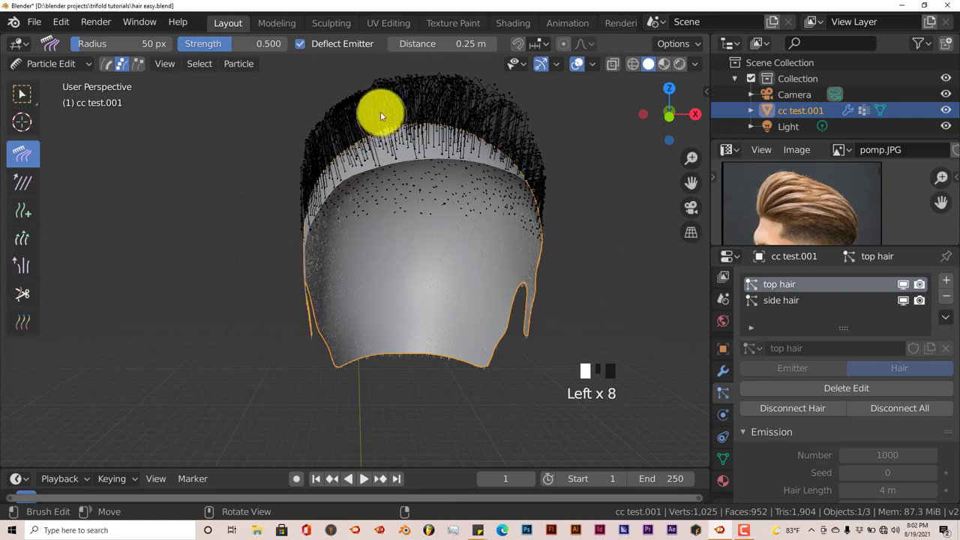
mouse_move(381, 114)
mouse_down()
mouse_move(432, 155)
mouse_move(457, 212)
mouse_move(448, 216)
mouse_move(418, 133)
mouse_move(447, 138)
mouse_up()
- Balance both sides of the pompadour in front orthographic view by combing its top edge outward and across
key(KP_1)
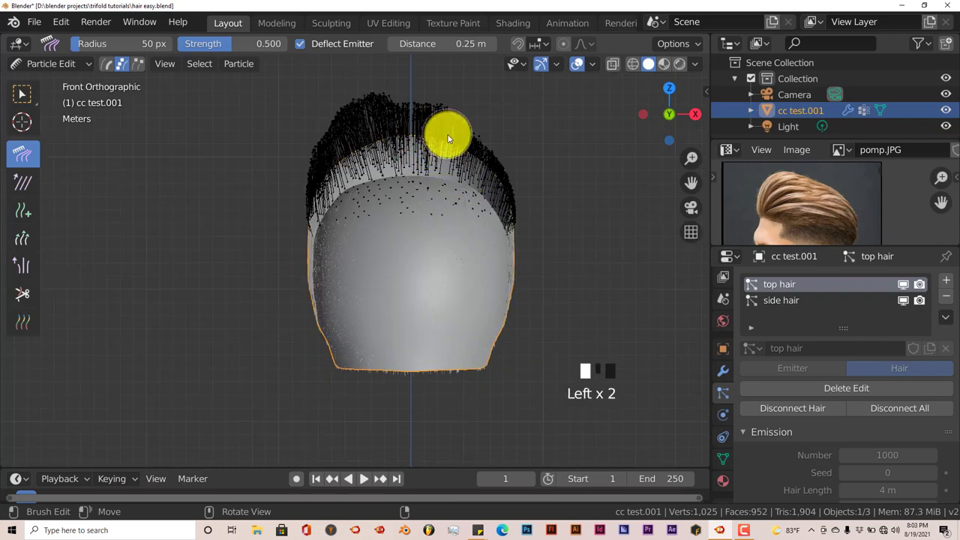
middle_drag(463, 155, 437, 184)
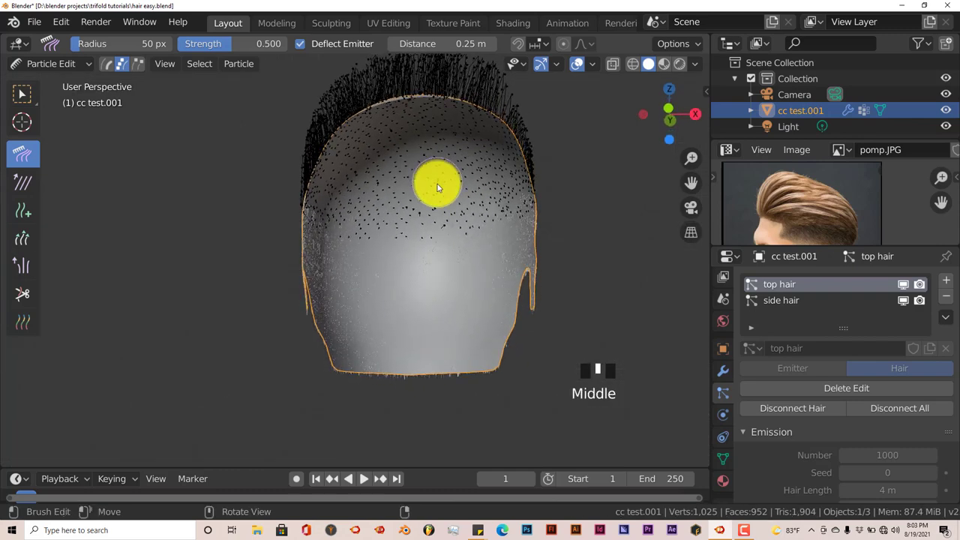
scroll(438, 193, down, 1)
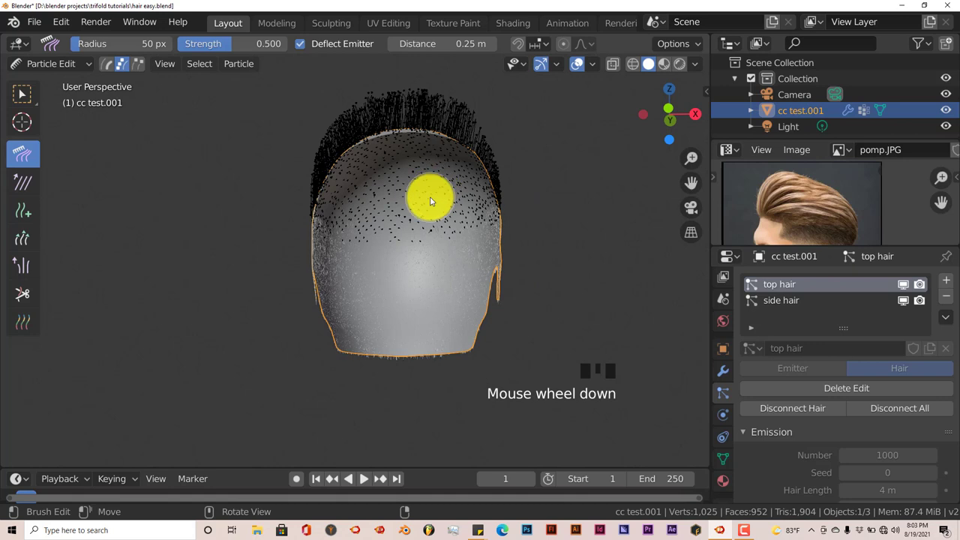
key(KP_1)
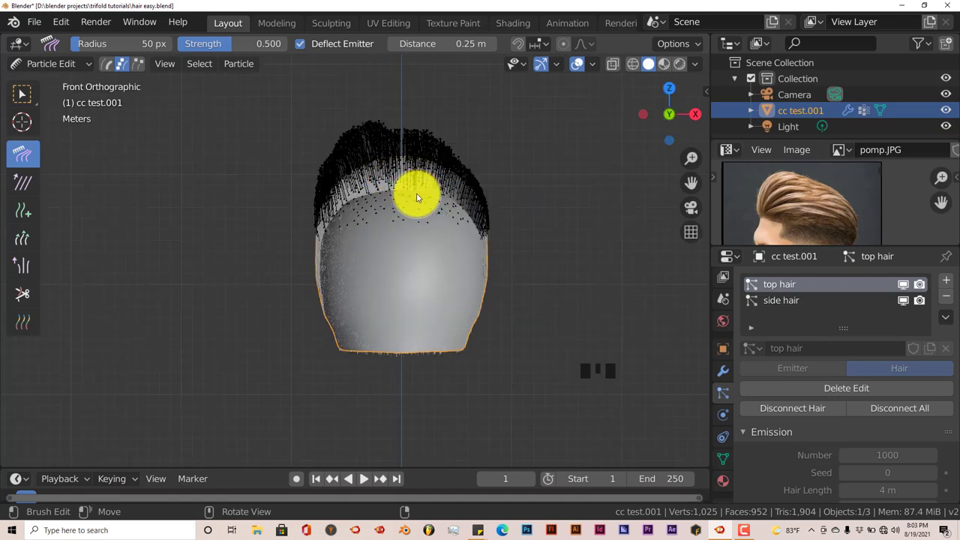
scroll(415, 191, up, 1)
mouse_move(386, 114)
mouse_down()
mouse_move(430, 150)
mouse_move(439, 138)
mouse_move(470, 158)
mouse_move(475, 144)
mouse_move(494, 162)
mouse_up()
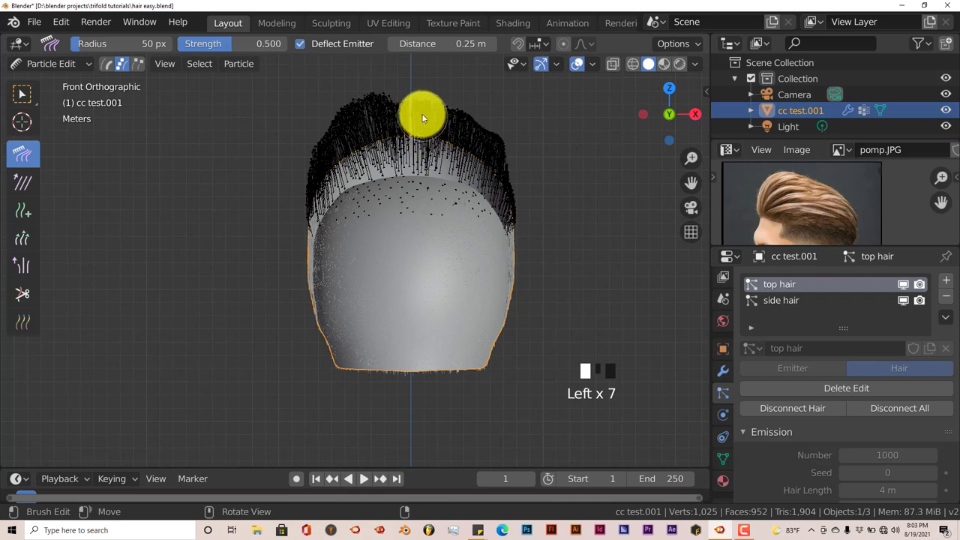
mouse_move(434, 134)
mouse_down()
mouse_move(464, 153)
mouse_move(474, 140)
mouse_move(444, 161)
mouse_move(388, 148)
mouse_up()
- Comb the upper front hair sideways and touch up the strands on top of the head from above
middle_drag(428, 160, 402, 90)
mouse_move(401, 89)
mouse_down()
mouse_move(415, 123)
mouse_move(437, 139)
mouse_up()
middle_drag(437, 139, 349, 160)
drag(349, 161, 349, 167)
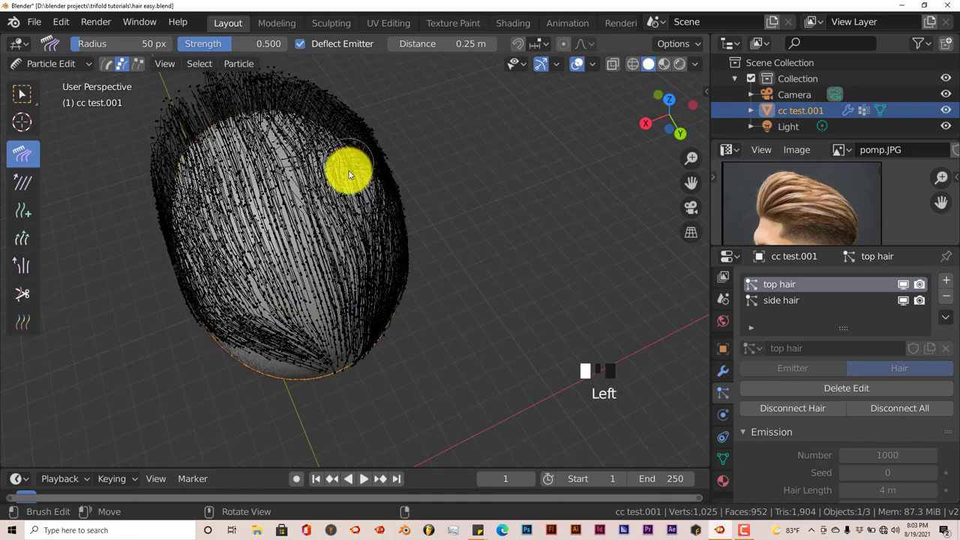
- Comb the crown hair back and down along the back of the head, working from the head's left side
middle_drag(428, 187, 296, 154)
mouse_move(318, 99)
mouse_down()
mouse_move(306, 109)
mouse_move(317, 114)
mouse_move(302, 119)
mouse_up()
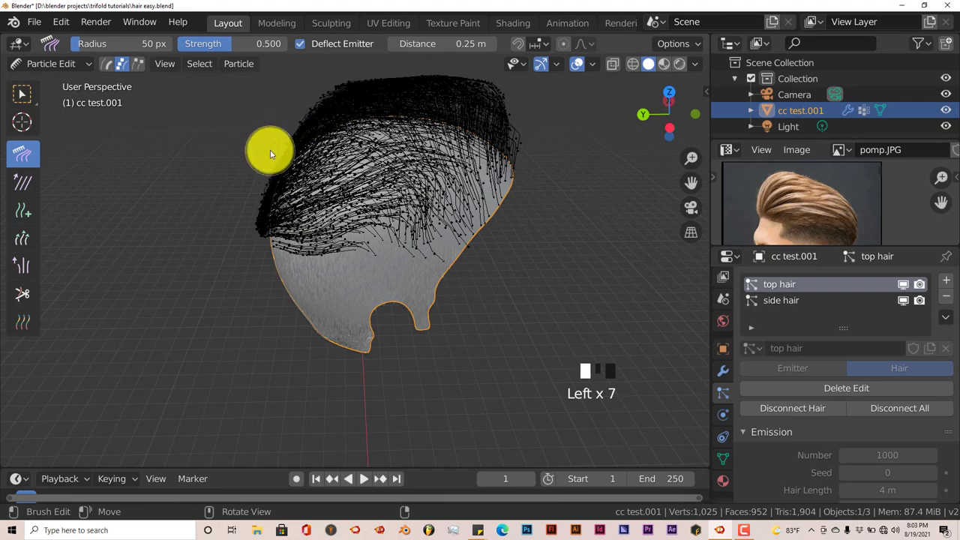
middle_drag(321, 145, 306, 123)
drag(283, 104, 255, 147)
mouse_move(295, 210)
middle_down()
mouse_move(392, 201)
mouse_move(354, 223)
mouse_move(193, 216)
middle_up()
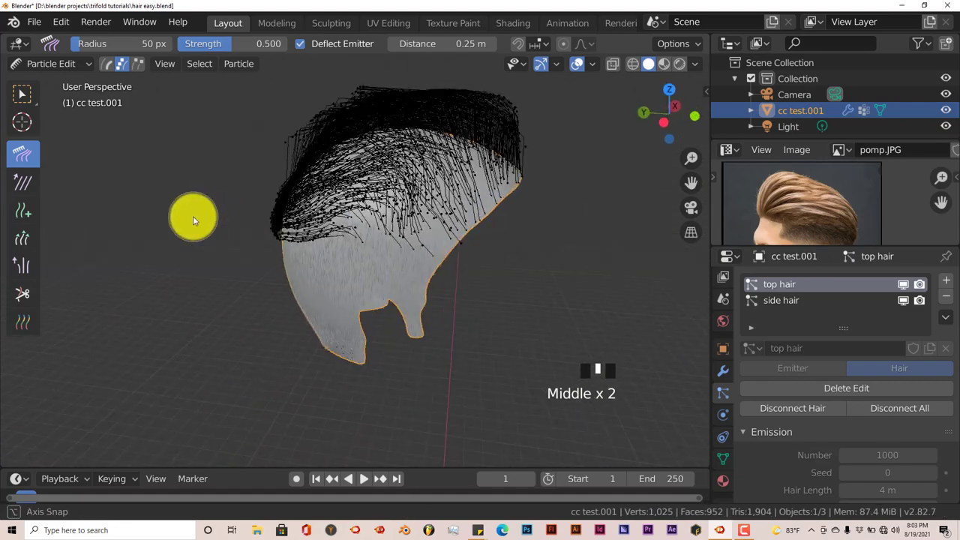
mouse_move(330, 116)
mouse_down()
mouse_move(313, 118)
mouse_move(298, 143)
mouse_move(314, 166)
mouse_up()
middle_drag(313, 167, 305, 165)
drag(296, 158, 299, 178)
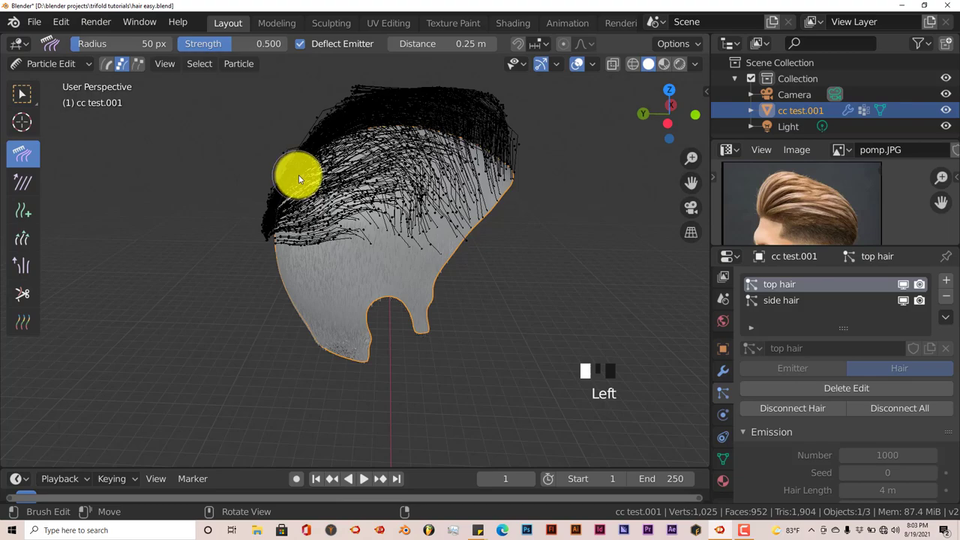
mouse_move(302, 173)
middle_down()
mouse_move(356, 172)
mouse_move(352, 188)
mouse_move(323, 172)
mouse_move(337, 199)
mouse_move(435, 197)
mouse_move(422, 223)
mouse_move(356, 242)
mouse_move(340, 207)
mouse_move(291, 217)
mouse_move(321, 188)
mouse_move(307, 163)
middle_up()
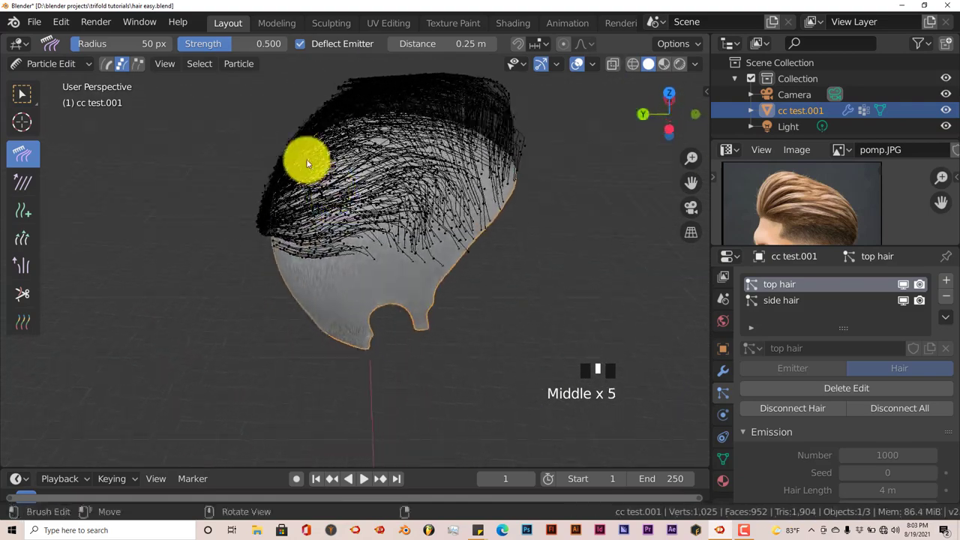
drag(323, 109, 300, 129)
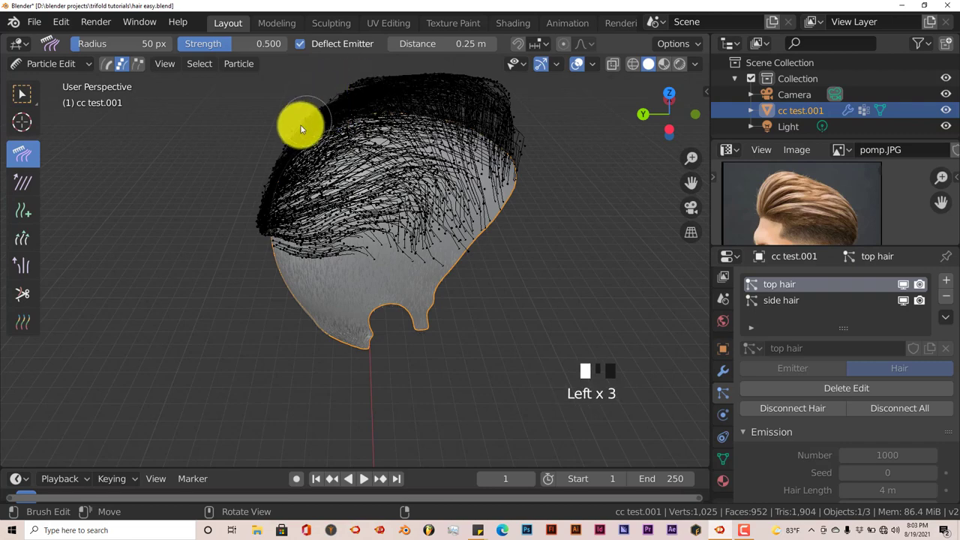
middle_drag(321, 193, 349, 120)
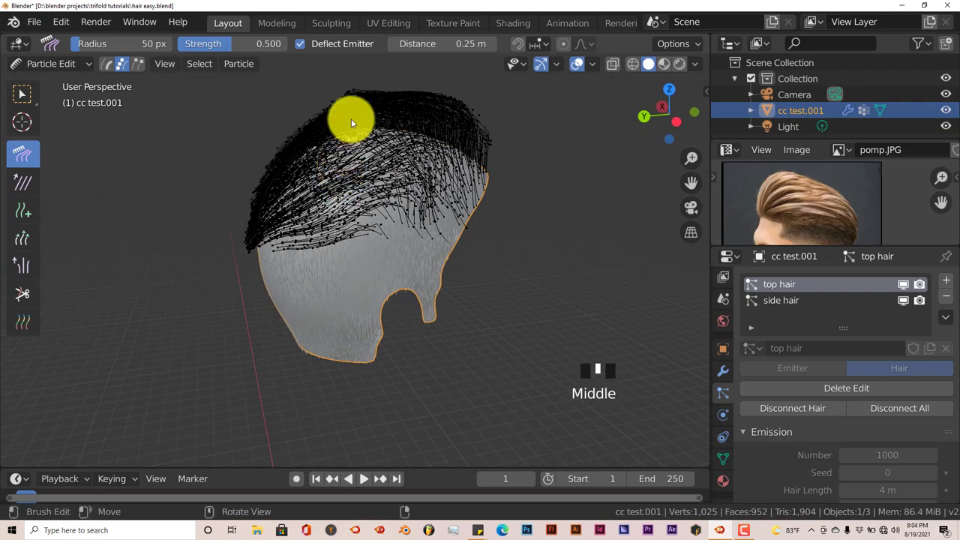
mouse_move(349, 120)
mouse_down()
mouse_move(345, 96)
mouse_move(327, 120)
mouse_move(332, 157)
mouse_move(300, 165)
mouse_up()
mouse_move(338, 208)
middle_down()
mouse_move(457, 208)
mouse_move(405, 244)
mouse_move(300, 235)
mouse_move(315, 185)
mouse_move(289, 187)
mouse_move(275, 210)
middle_up()
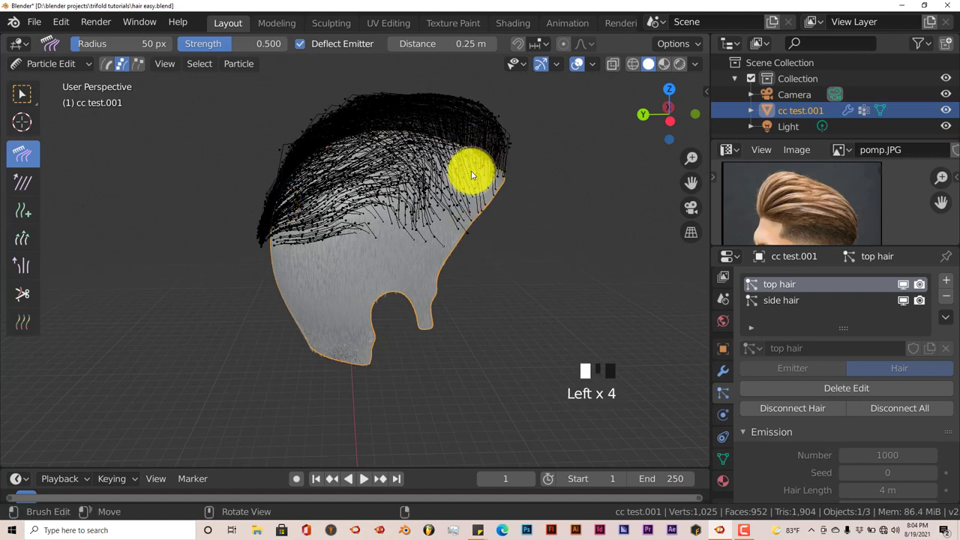
- Comb the left temple hair backward and smooth the hair at the crown and back of the head from both sides
mouse_move(451, 196)
mouse_down()
mouse_move(443, 184)
mouse_move(410, 185)
mouse_move(377, 214)
mouse_move(396, 208)
mouse_up()
mouse_move(396, 207)
middle_down()
mouse_move(336, 205)
mouse_move(349, 217)
mouse_move(321, 241)
mouse_move(495, 199)
mouse_move(463, 189)
mouse_move(476, 218)
middle_up()
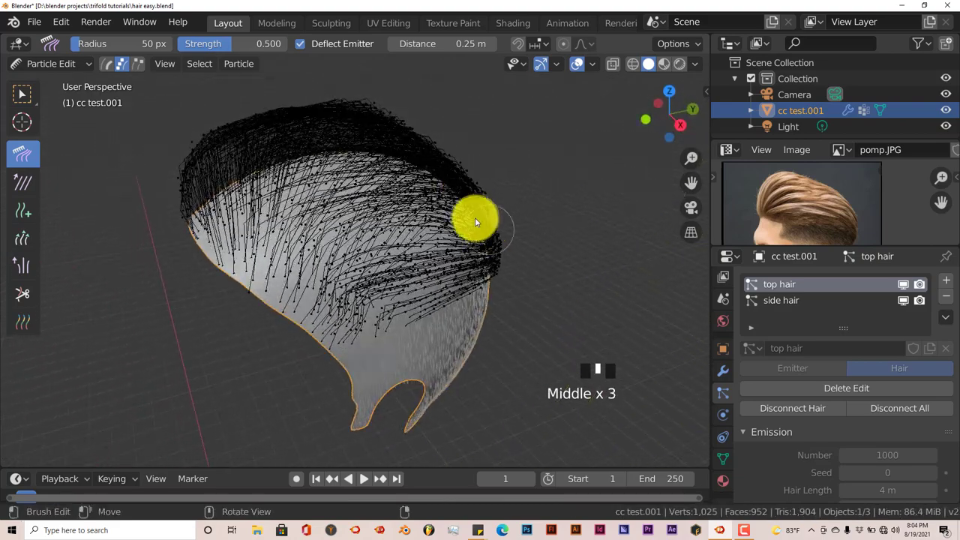
click(477, 214)
drag(482, 212, 498, 240)
mouse_move(498, 240)
middle_down()
mouse_move(440, 221)
mouse_move(386, 238)
mouse_move(428, 195)
mouse_move(308, 179)
middle_up()
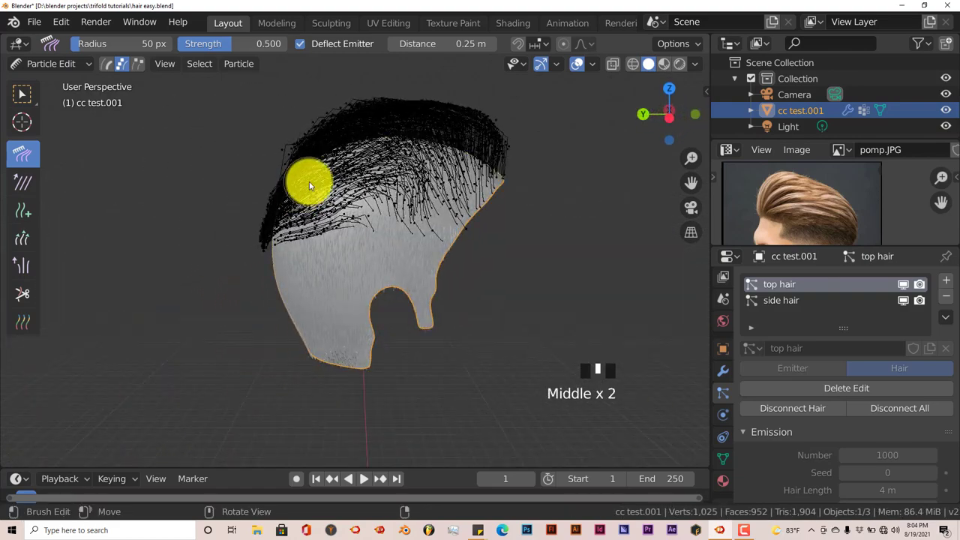
mouse_move(309, 180)
mouse_down()
mouse_move(293, 172)
mouse_move(327, 174)
mouse_up()
middle_drag(322, 168, 333, 199)
mouse_move(333, 200)
mouse_down()
mouse_move(338, 222)
mouse_move(325, 217)
mouse_move(328, 230)
mouse_move(316, 228)
mouse_move(376, 256)
mouse_up()
mouse_move(376, 255)
middle_down()
mouse_move(457, 259)
mouse_move(375, 259)
middle_up()
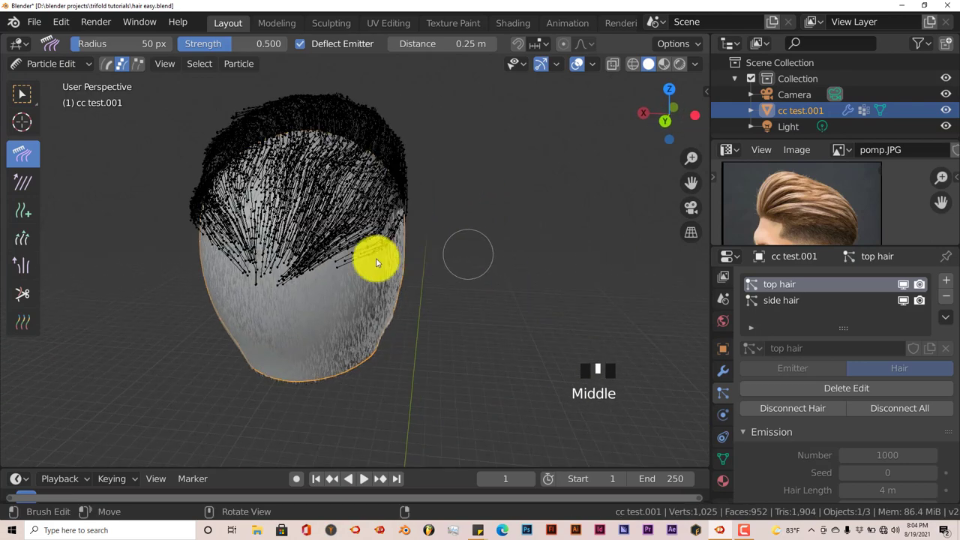
- Leave particle editing for Object Mode, inspect the pompadour in right orthographic view, and save the file
click(37, 64)
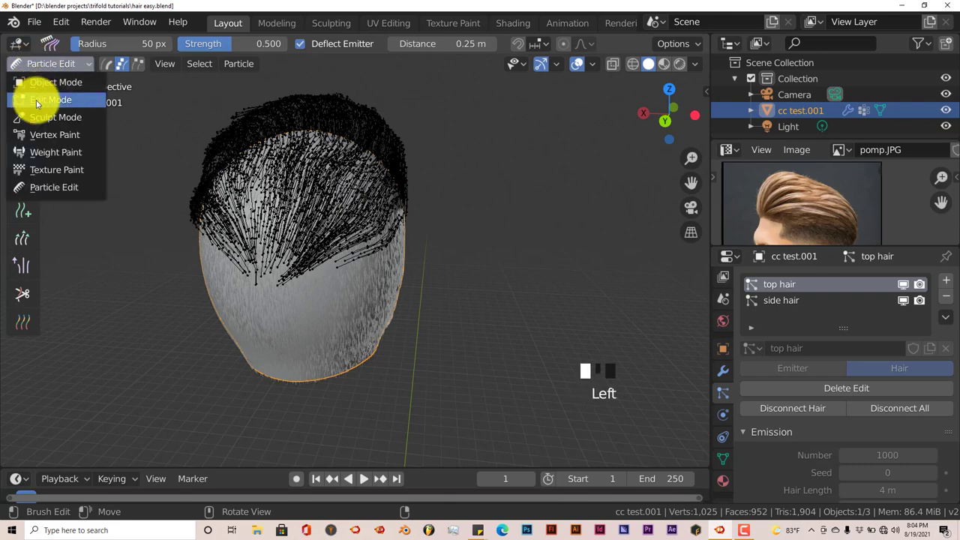
click(42, 80)
middle_drag(197, 252, 361, 261)
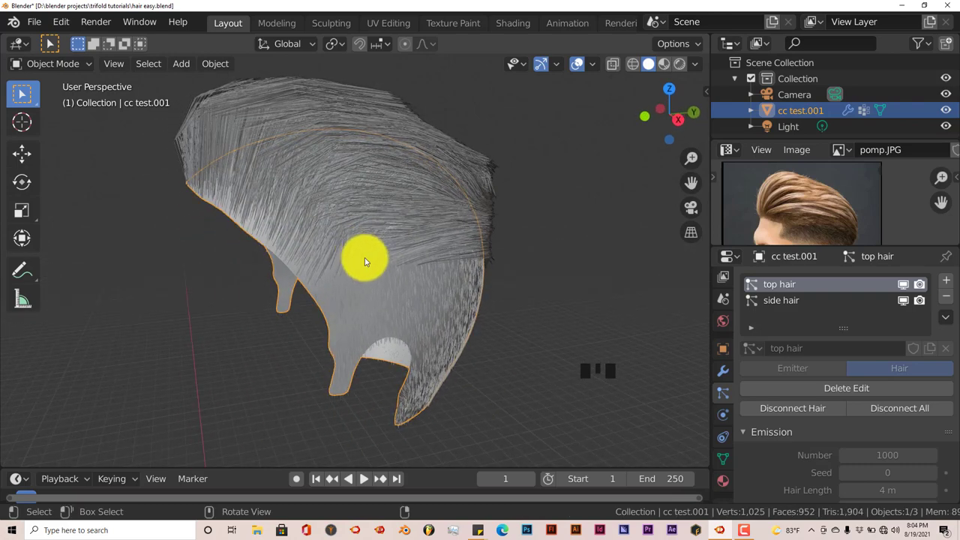
key(KP_3)
scroll(349, 264, up, 1)
scroll(337, 268, down, 1)
middle_drag(325, 270, 322, 272)
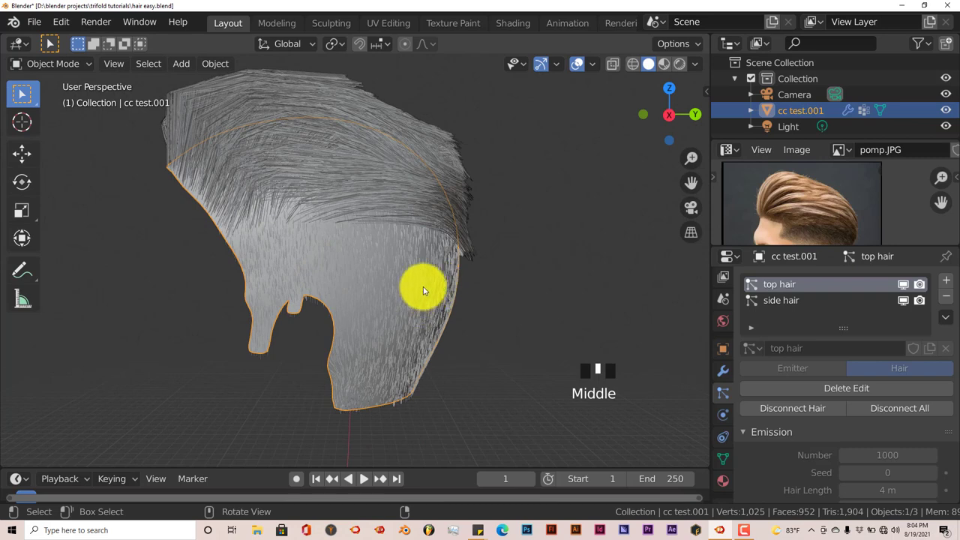
key(KP_3)
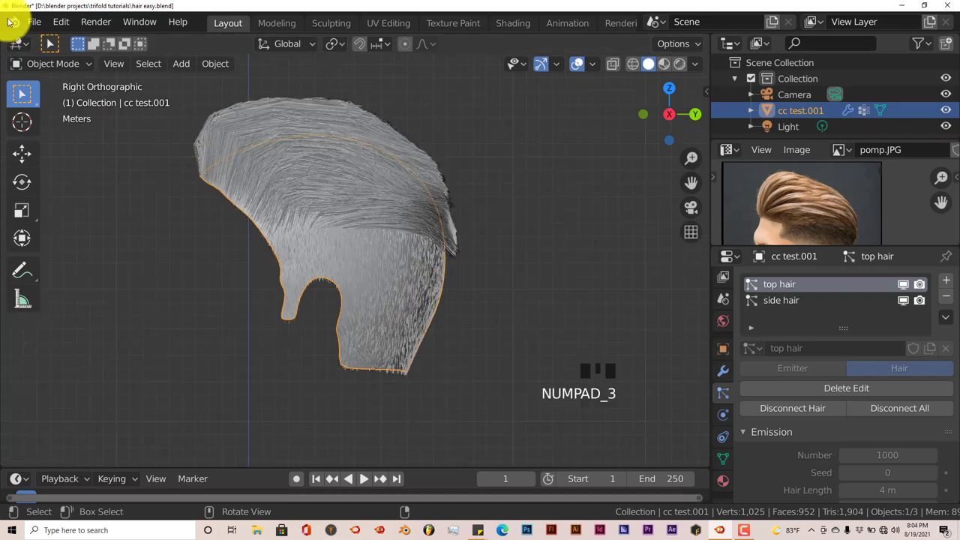
click(41, 21)
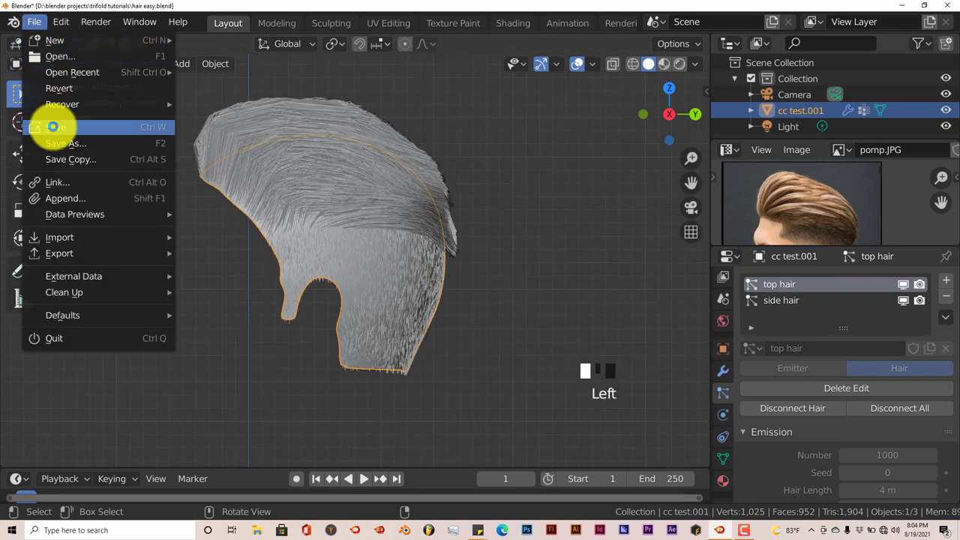
click(52, 127)
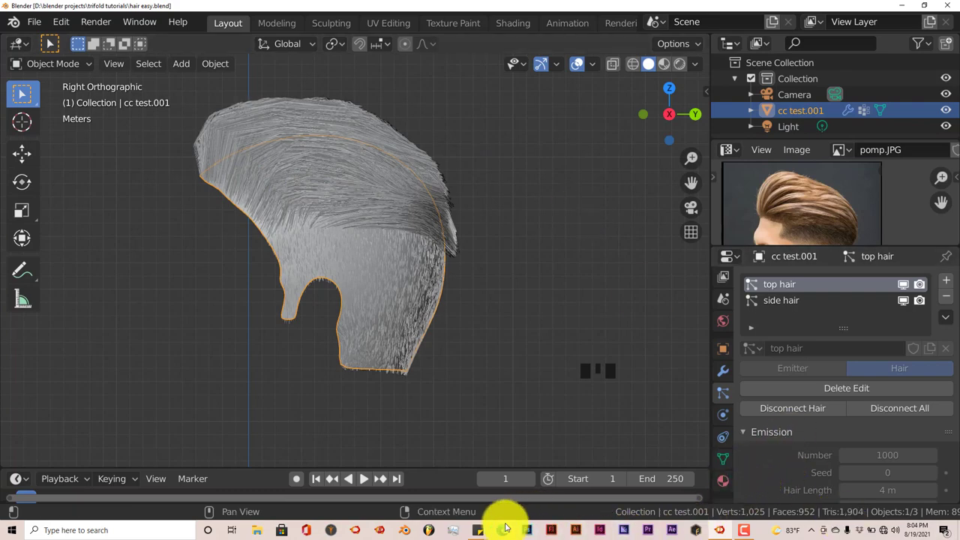
- Following the hair settings sticky note, enable B-Spline with 5 steps for the top hair's render path and save the file
mouse_move(478, 532)
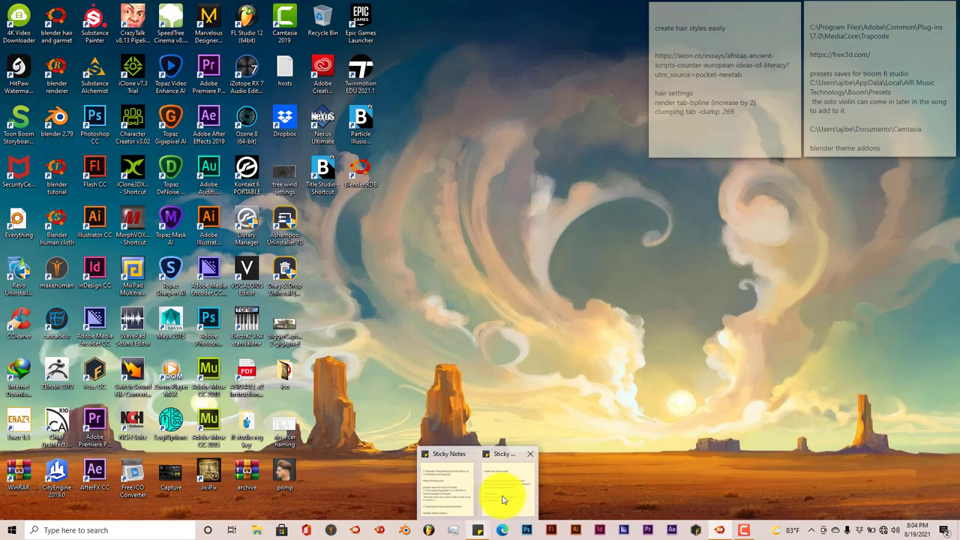
click(502, 495)
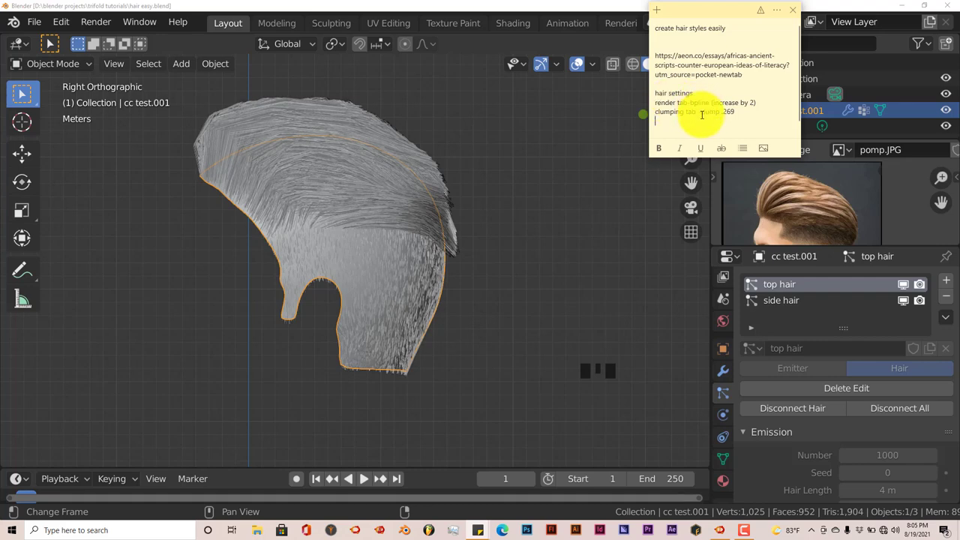
click(761, 460)
scroll(764, 463, down, 4)
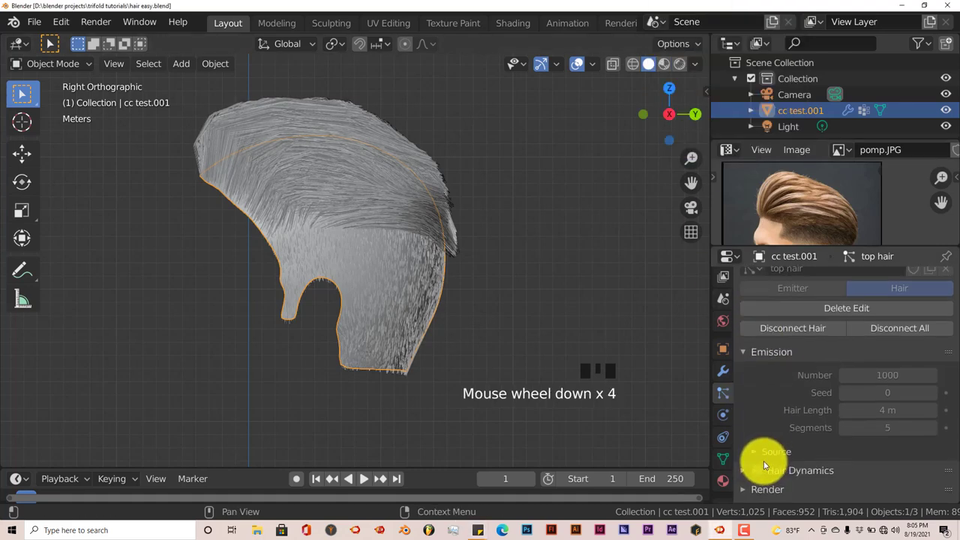
scroll(762, 462, down, 6)
click(742, 371)
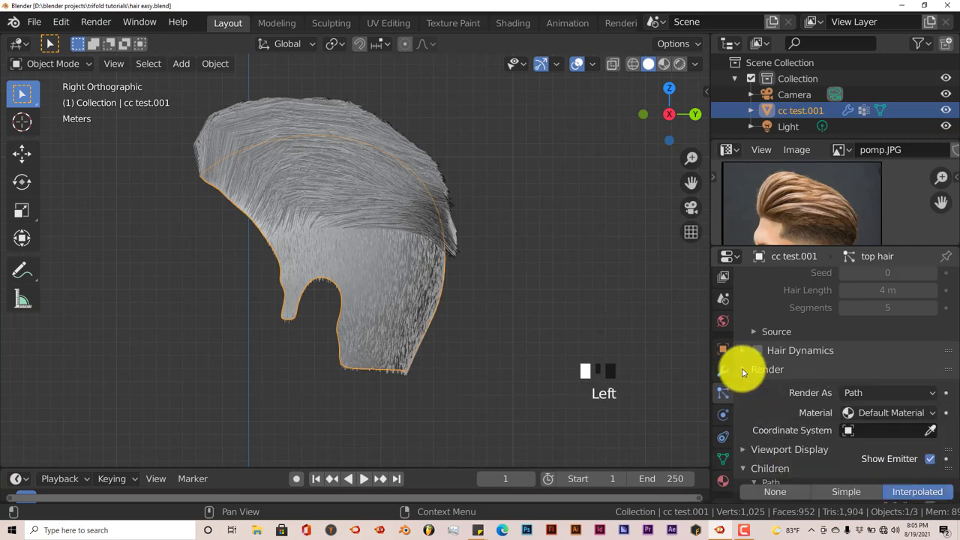
scroll(755, 393, down, 4)
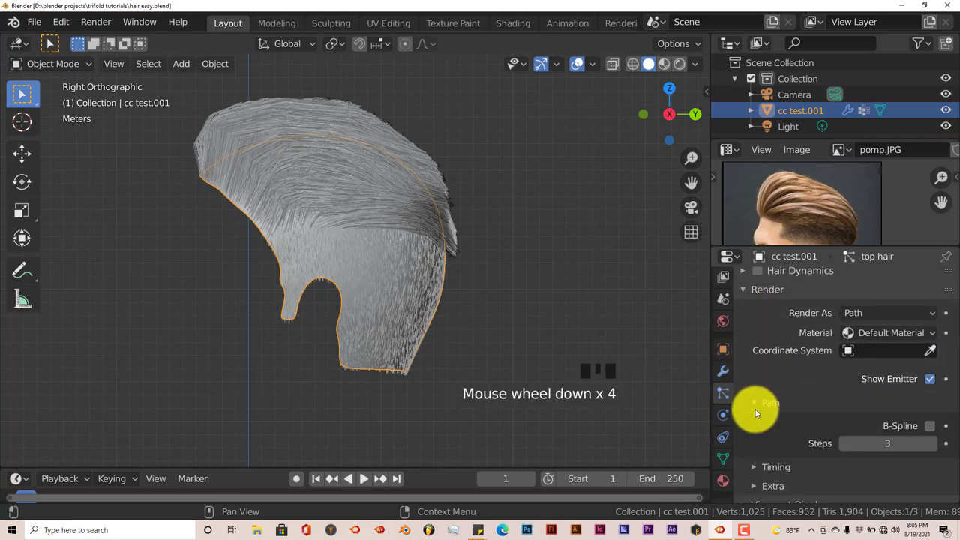
click(929, 425)
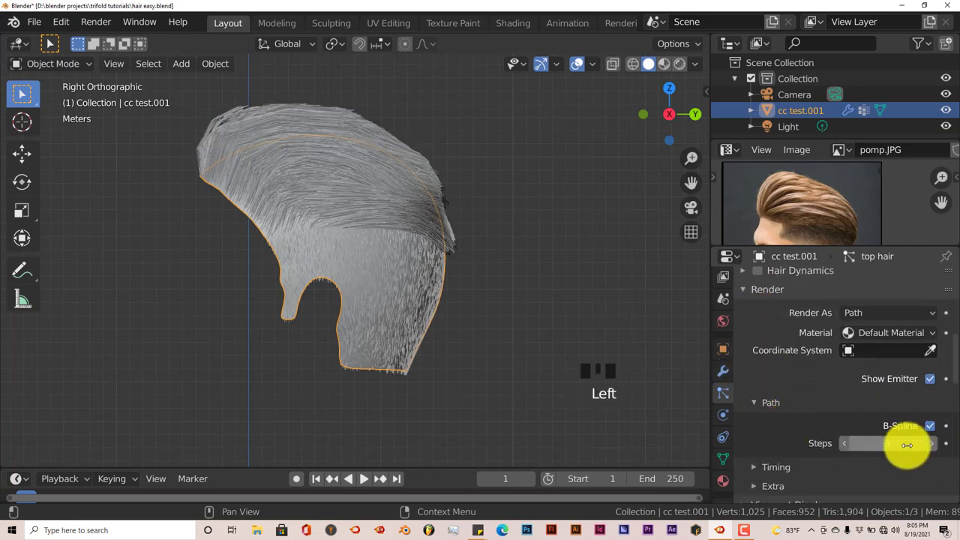
click(931, 443)
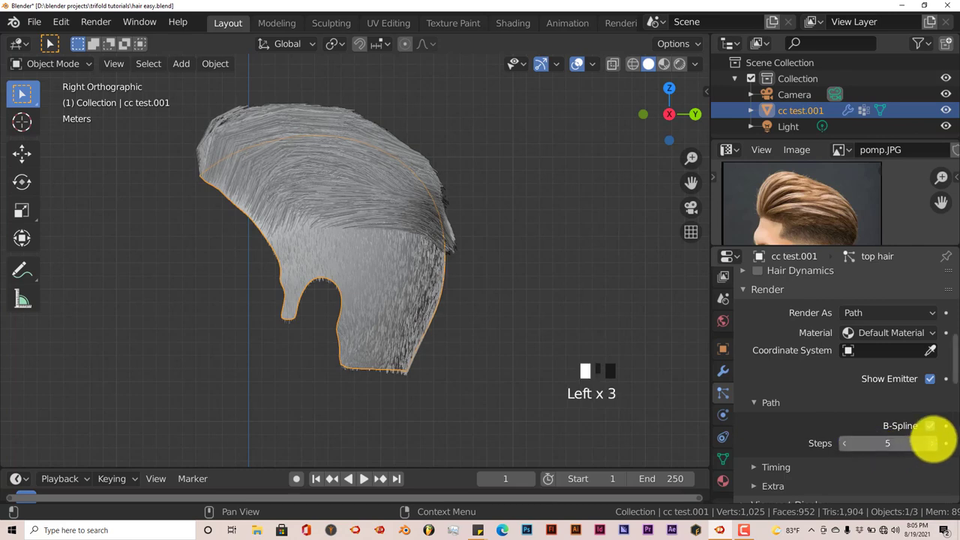
click(34, 21)
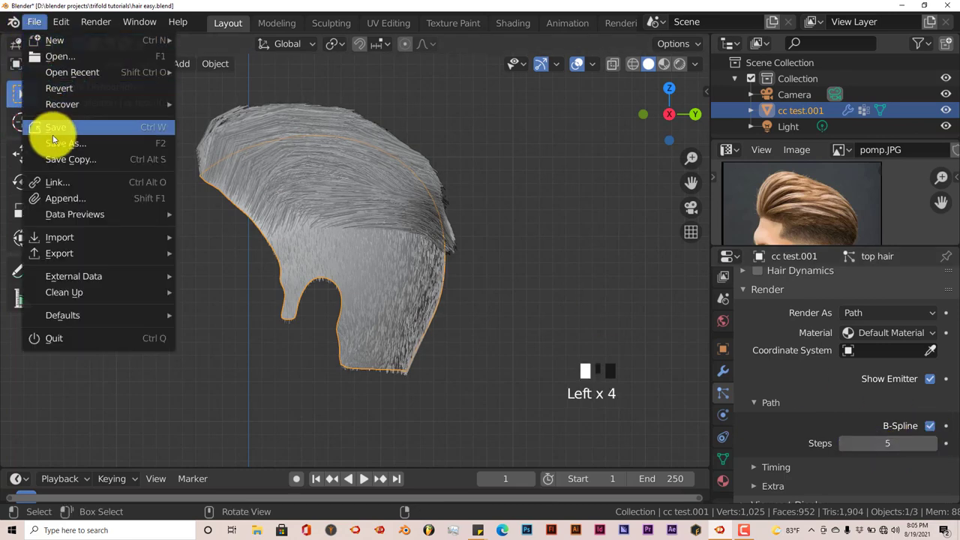
click(55, 125)
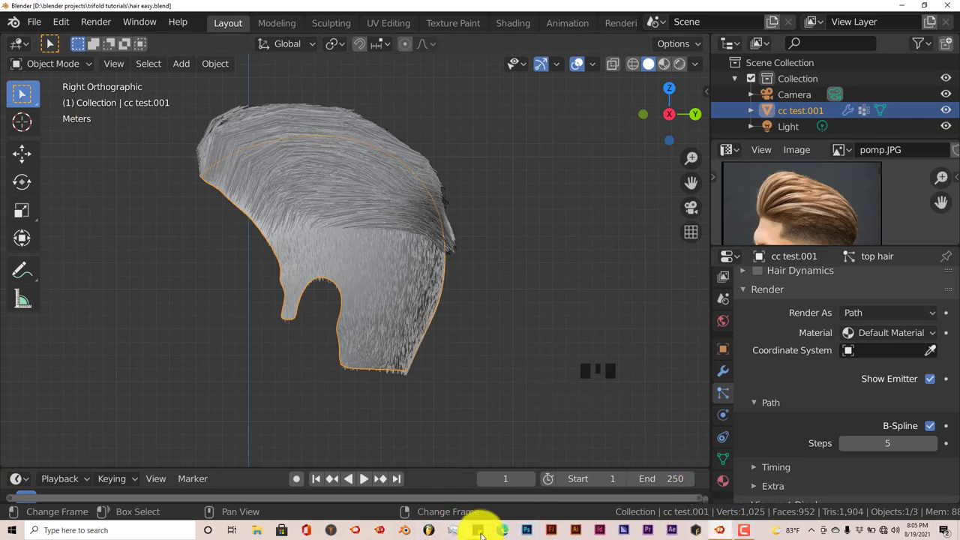
- Consult the hair settings sticky note again and set the top hair's child Clump value to 0.026
mouse_move(480, 533)
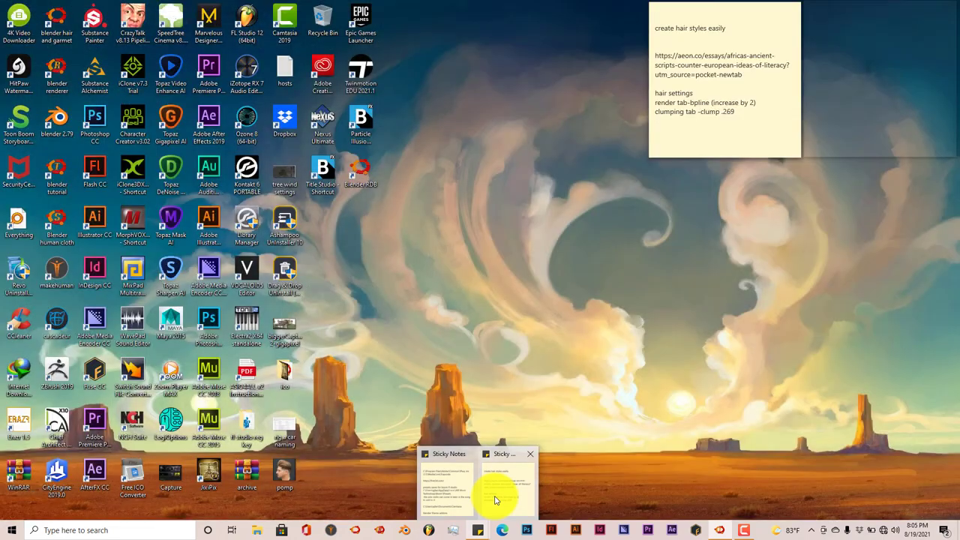
click(494, 500)
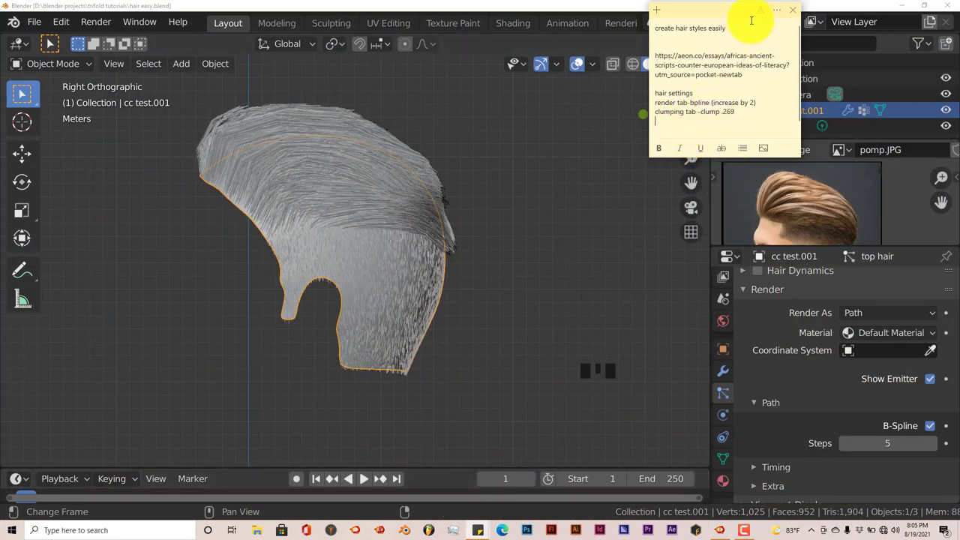
click(596, 7)
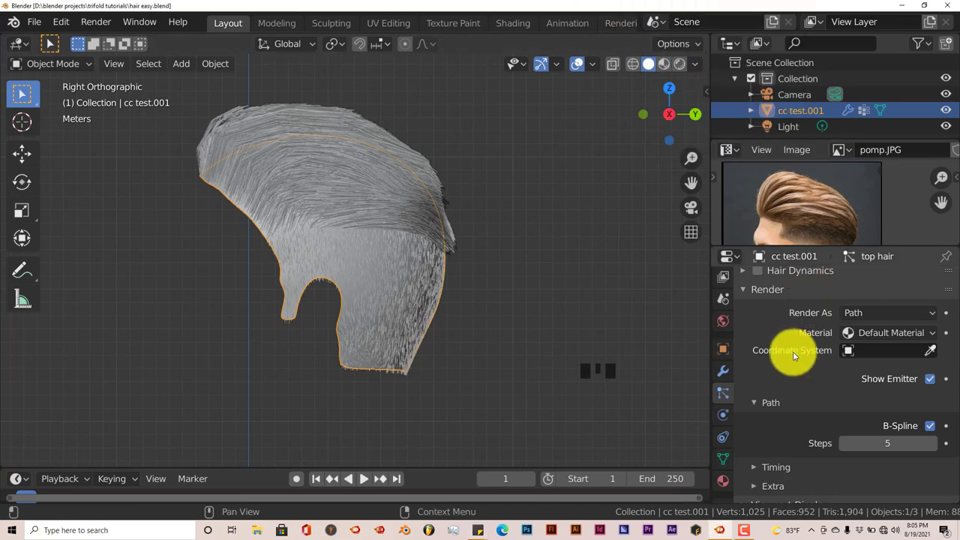
scroll(792, 358, down, 6)
scroll(792, 357, down, 10)
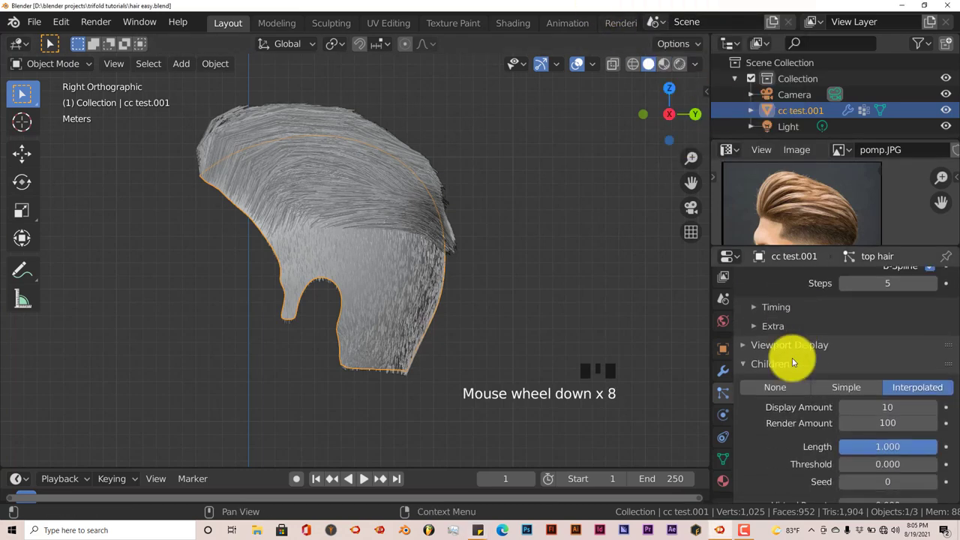
click(758, 405)
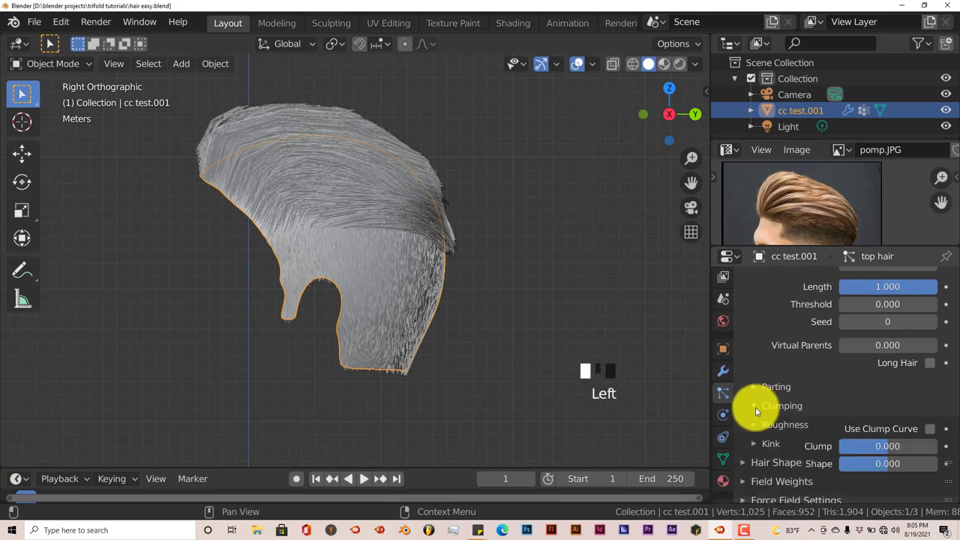
scroll(794, 416, down, 2)
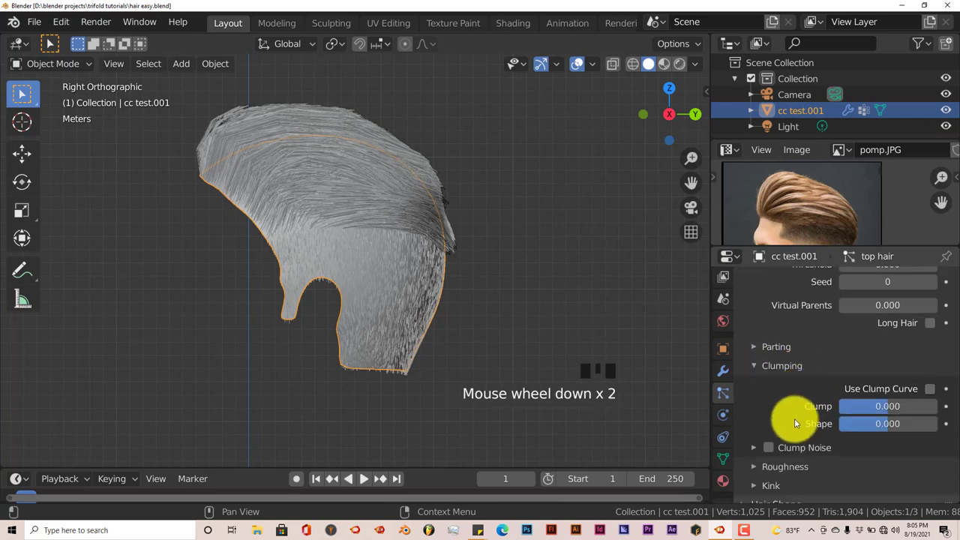
click(881, 409)
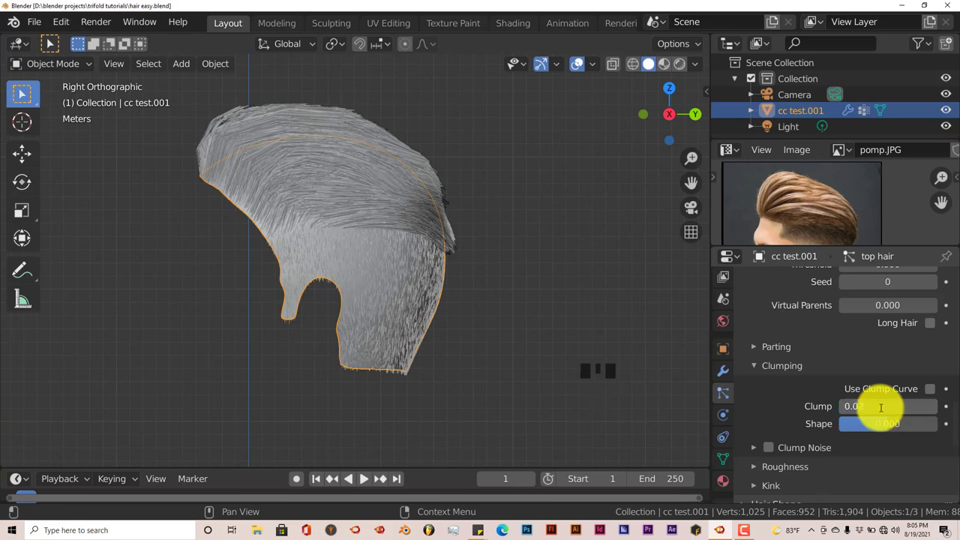
key(Return)
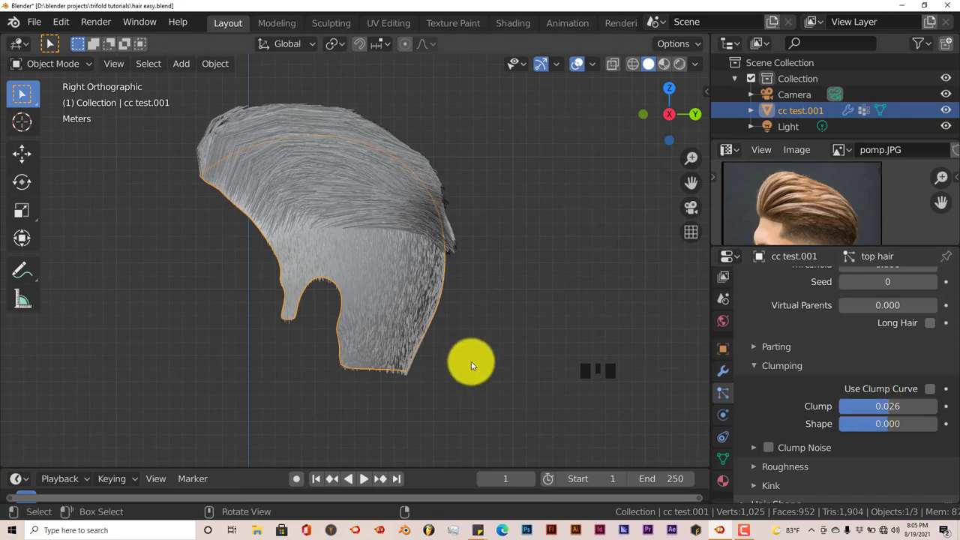
- Inspect the clumped pompadour from the right side and in perspective, and review the clumping settings
scroll(470, 361, up, 1)
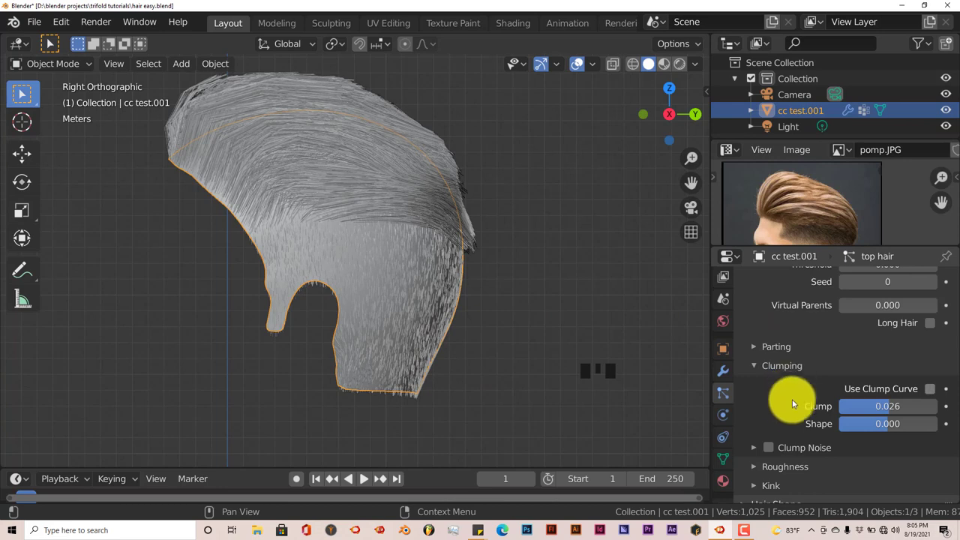
scroll(825, 446, down, 3)
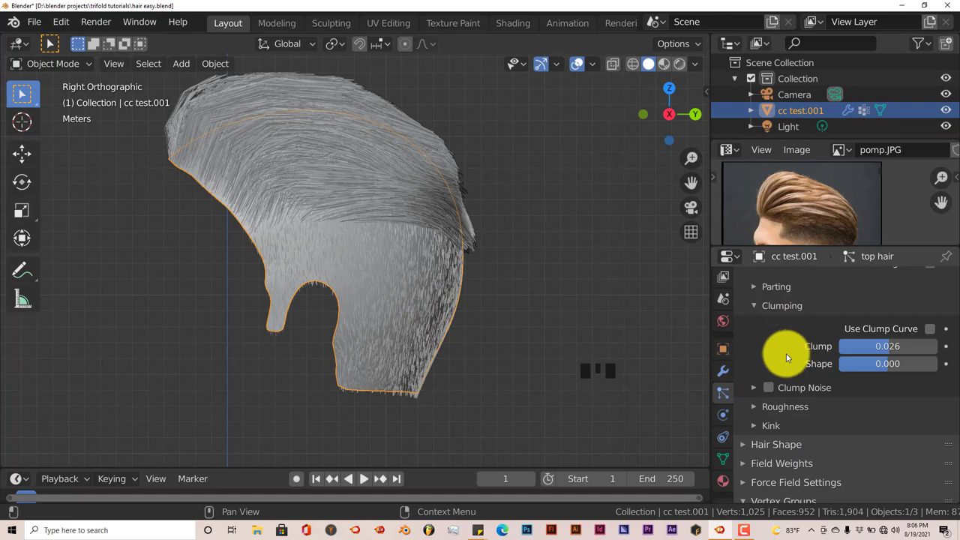
scroll(445, 293, up, 2)
scroll(384, 292, down, 4)
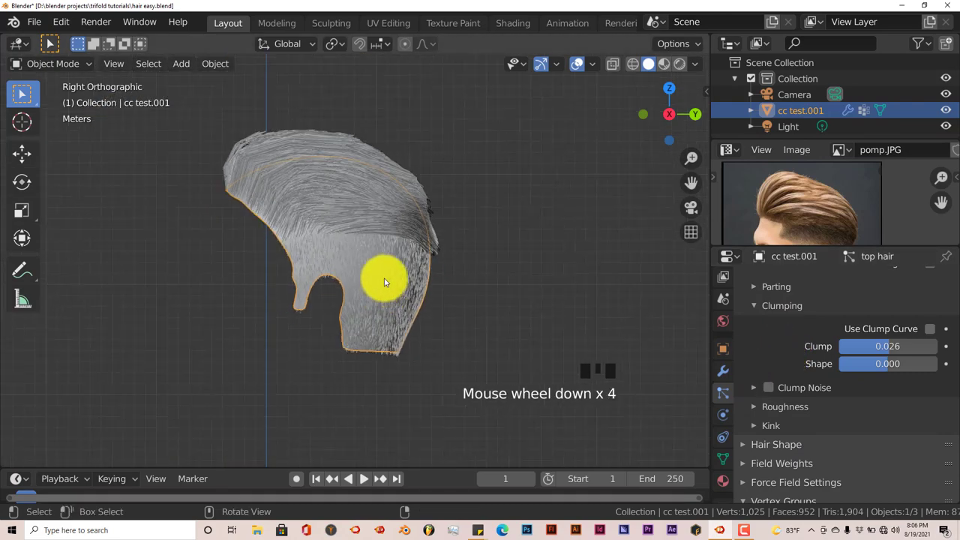
middle_drag(384, 282, 365, 278)
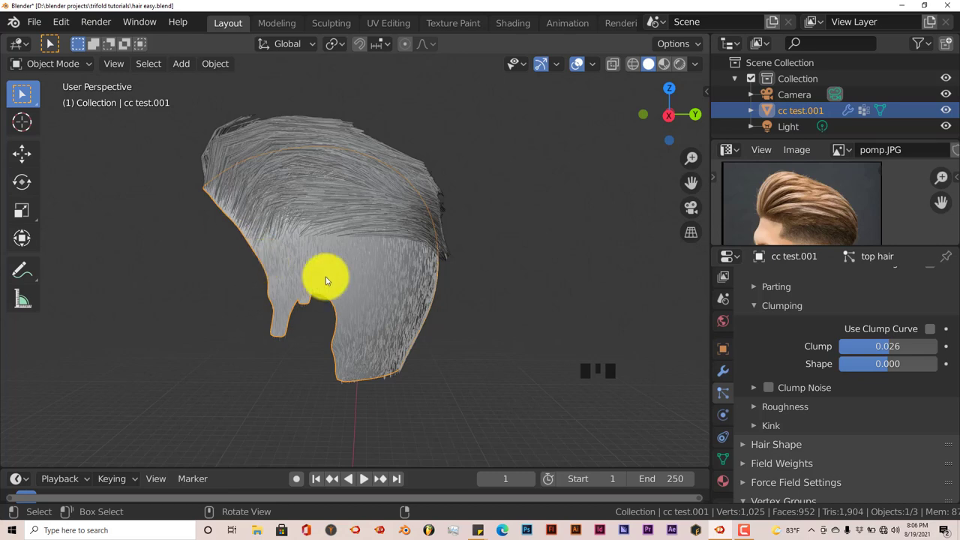
scroll(776, 413, up, 4)
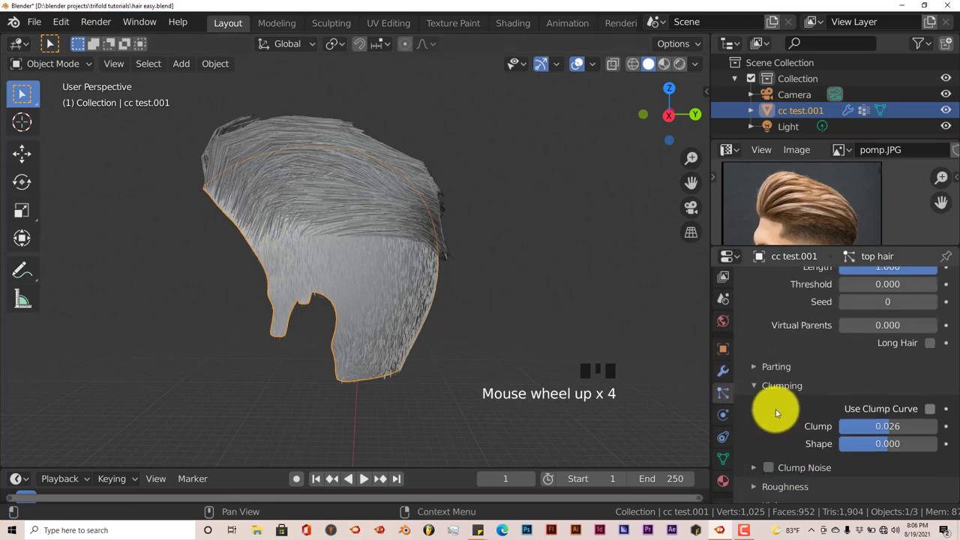
scroll(776, 412, up, 1)
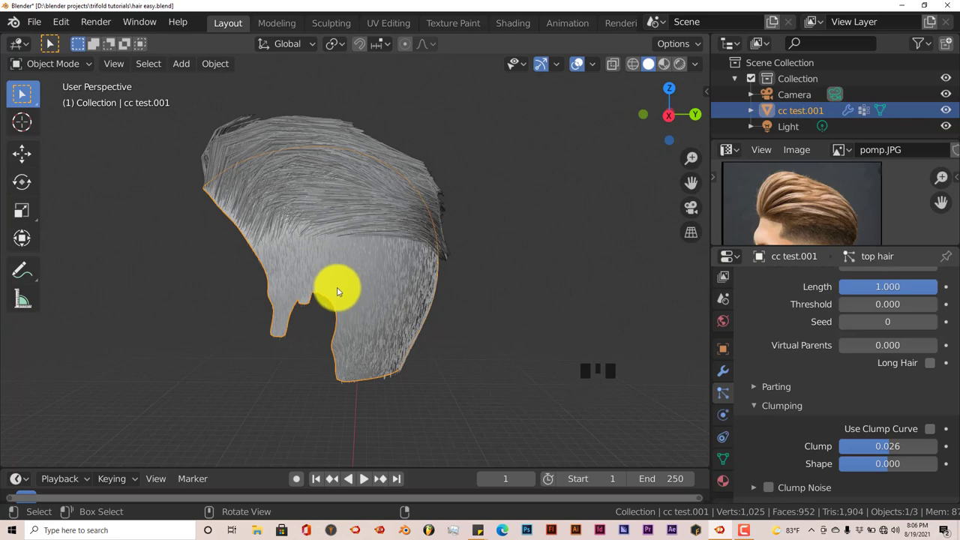
- Disable Show Emitter in the top hair's render settings and view the head in front orthographic view
scroll(789, 364, up, 6)
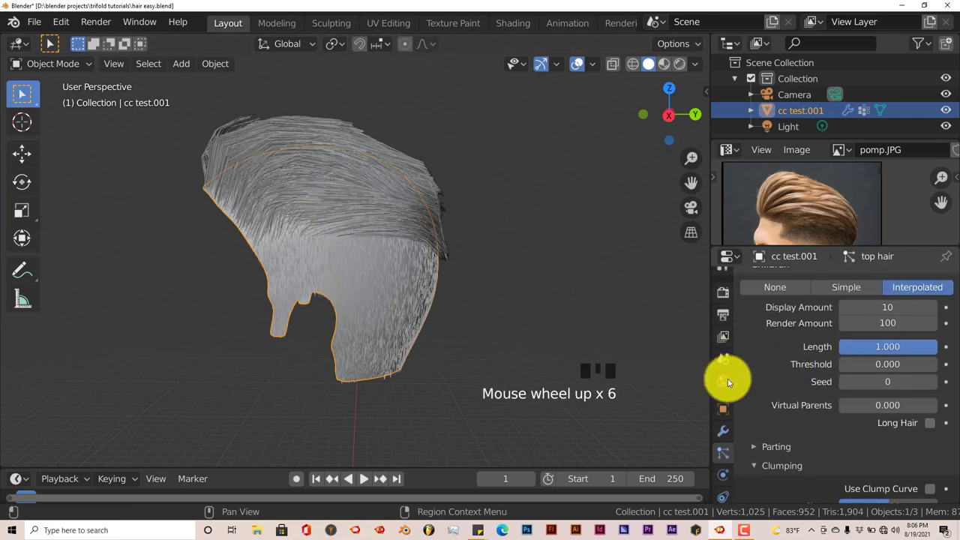
scroll(769, 357, up, 9)
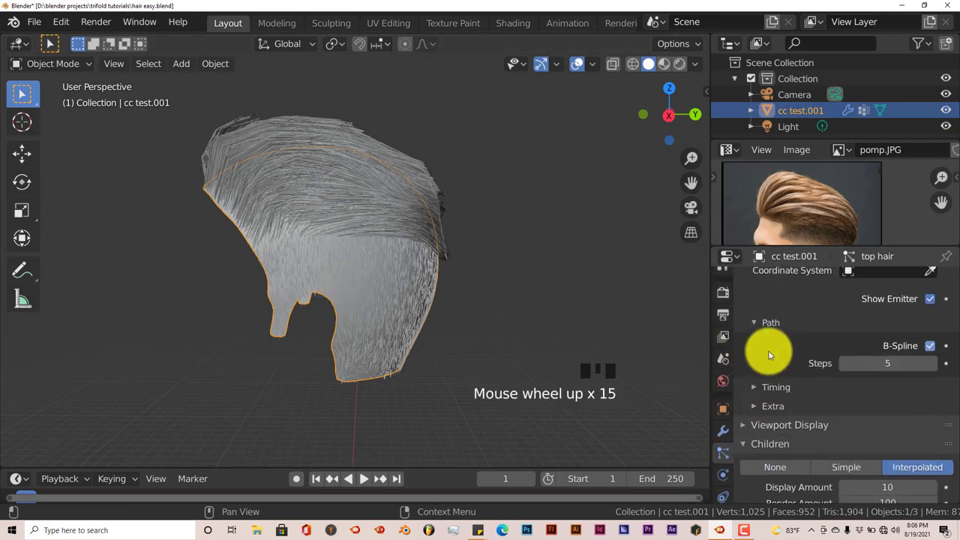
scroll(768, 354, up, 7)
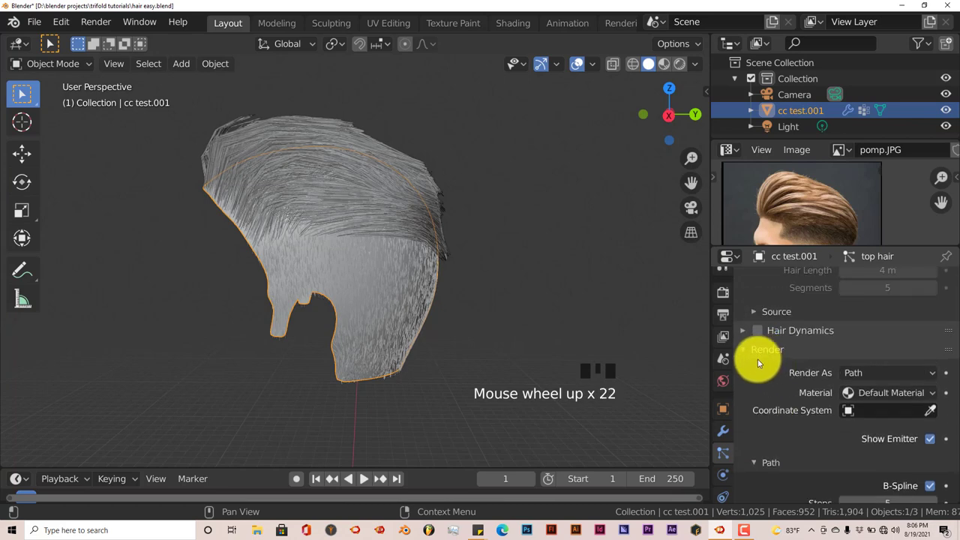
click(931, 439)
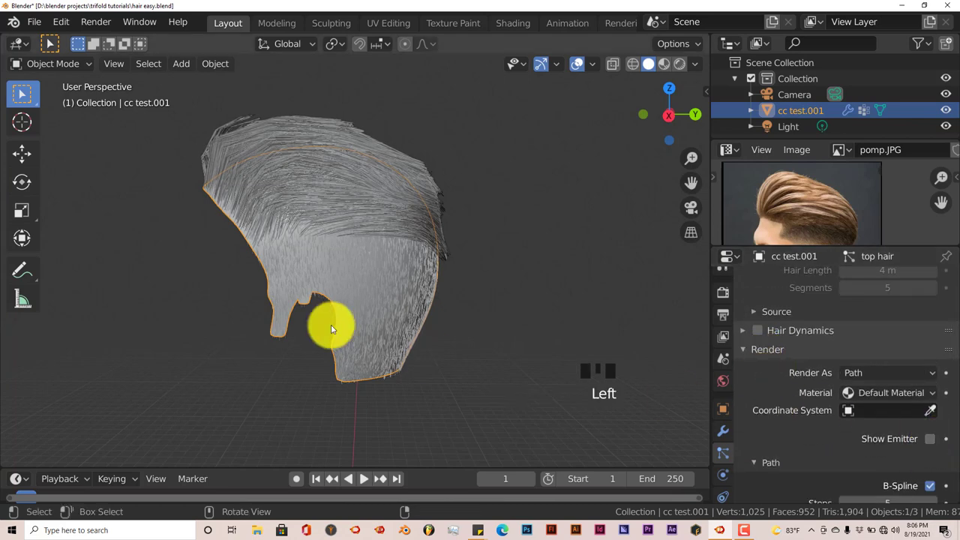
middle_drag(295, 268, 319, 229)
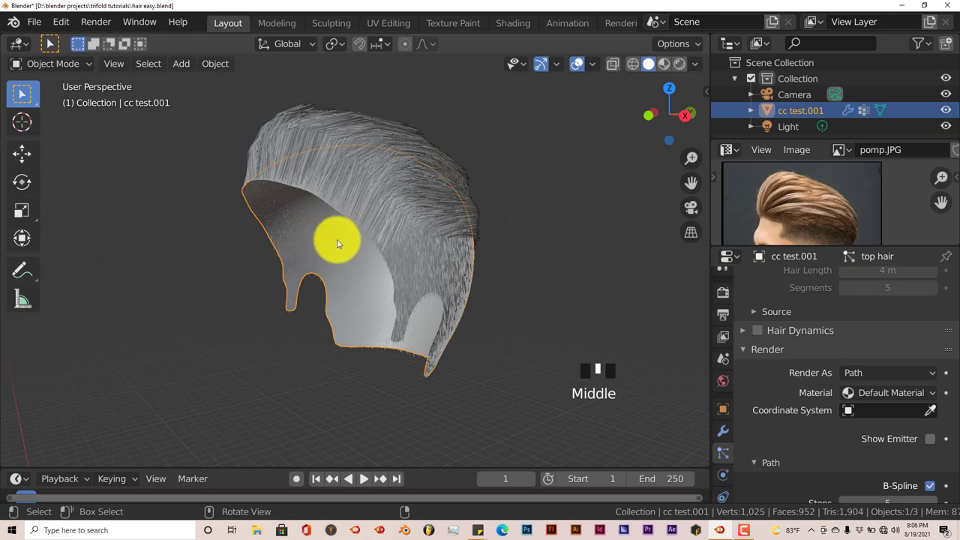
key(KP_1)
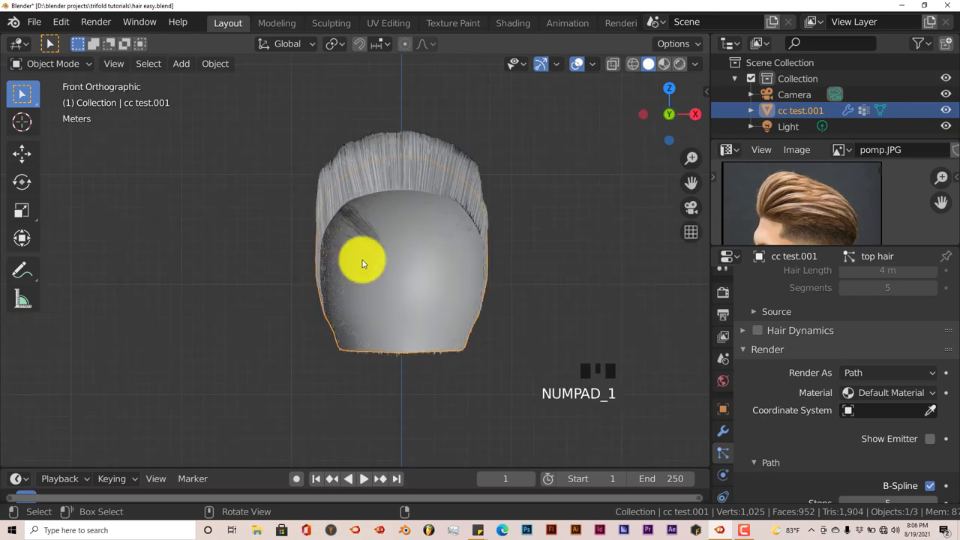
- Create a new material on the cc test.001 mesh, name it hair, and bring its surface settings into view
scroll(821, 411, down, 3)
scroll(738, 450, down, 10)
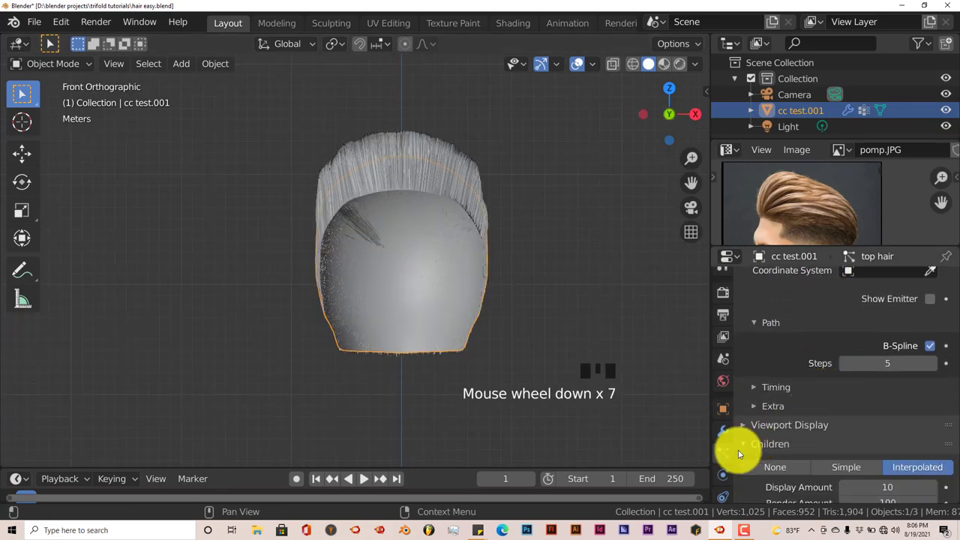
click(722, 452)
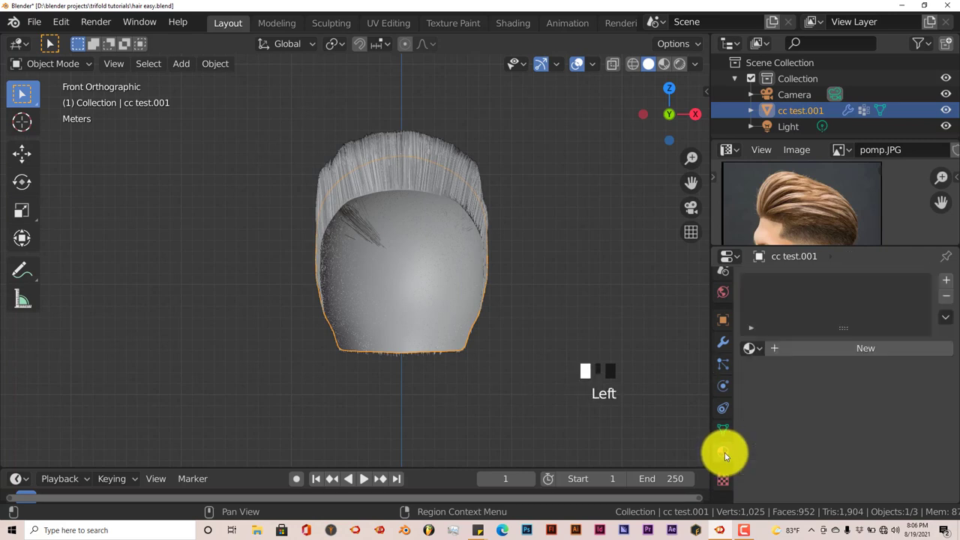
click(840, 347)
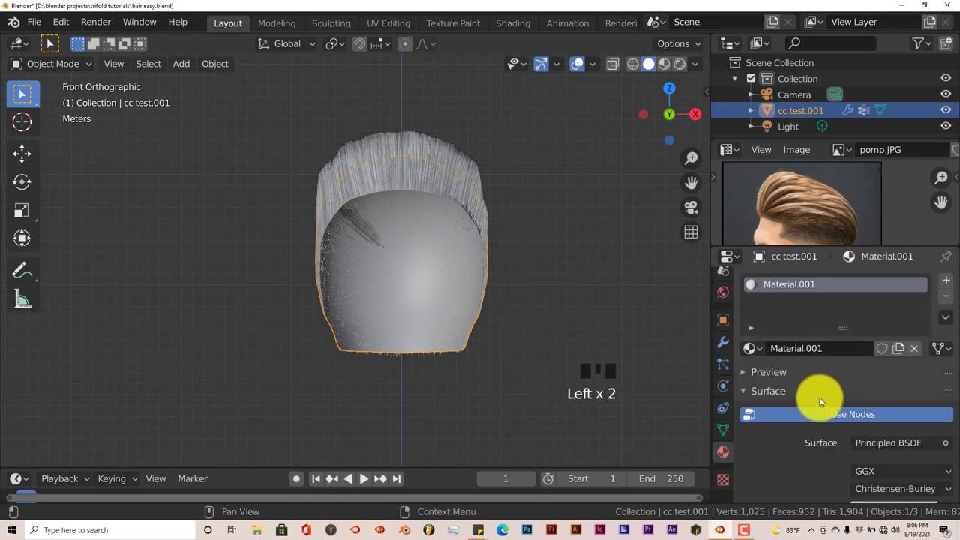
click(836, 347)
text(hair)
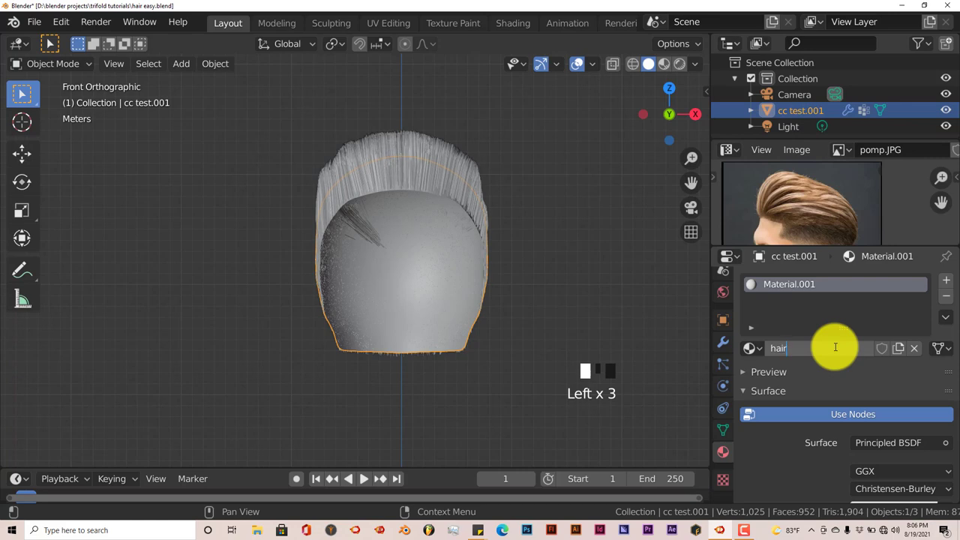
key(Return)
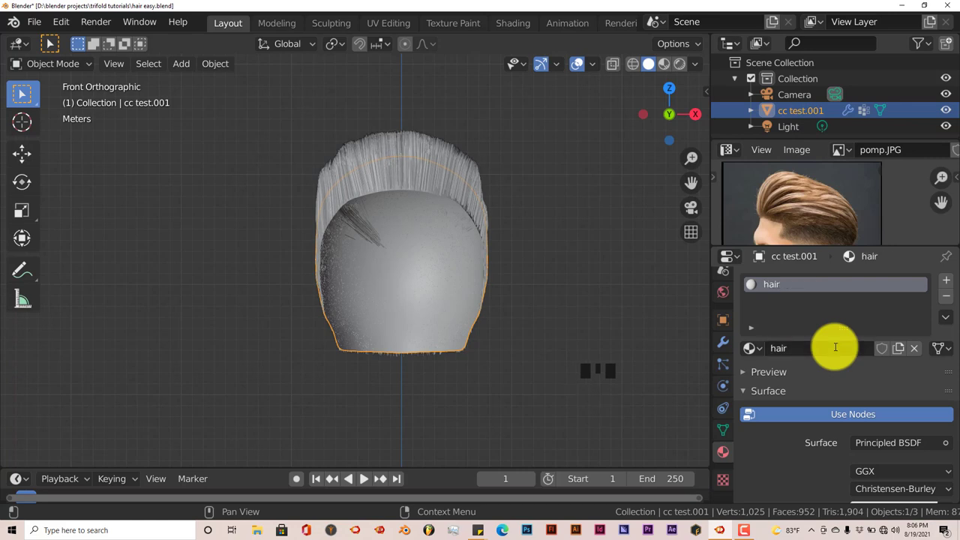
scroll(825, 424, down, 4)
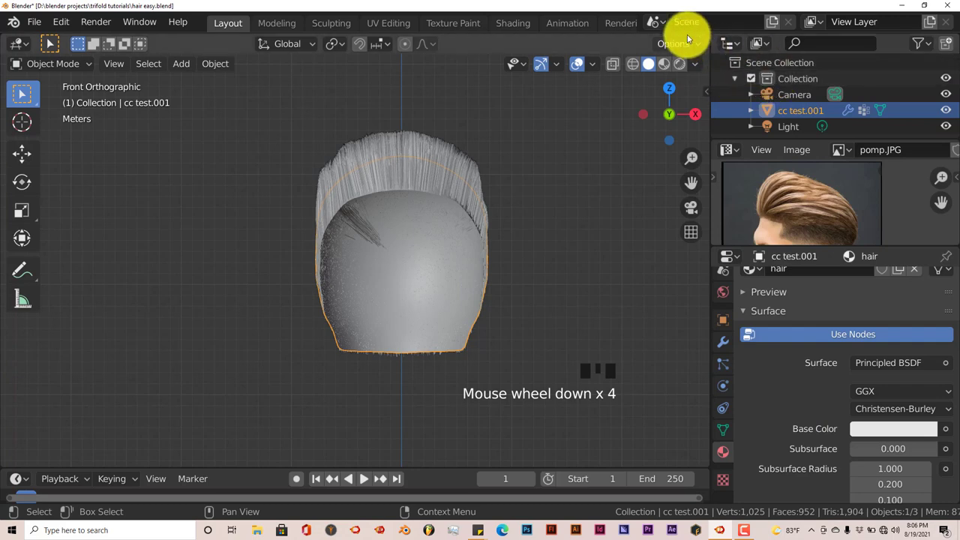
- Split the 3D viewport horizontally and turn the upper area into a Shader Editor showing the hair material's nodes
drag(705, 36, 653, 242)
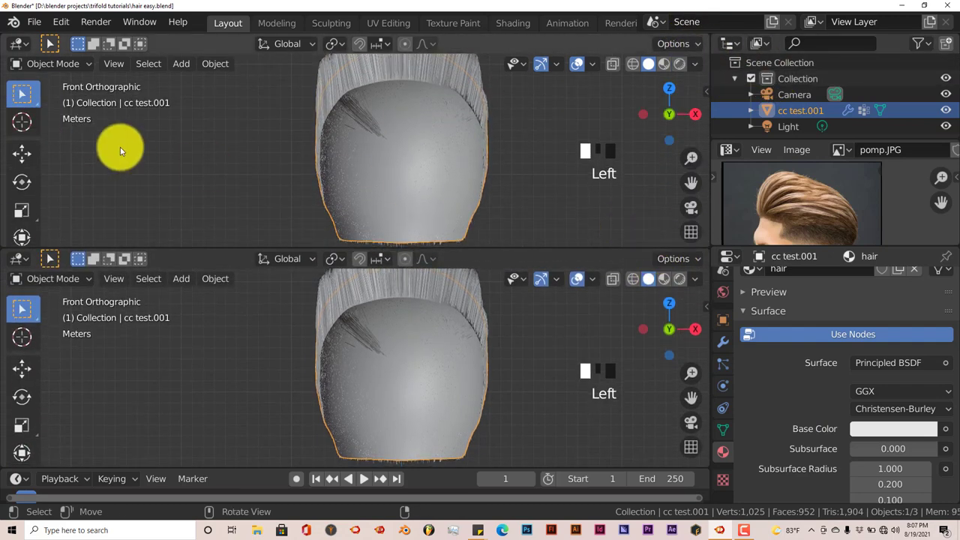
click(27, 46)
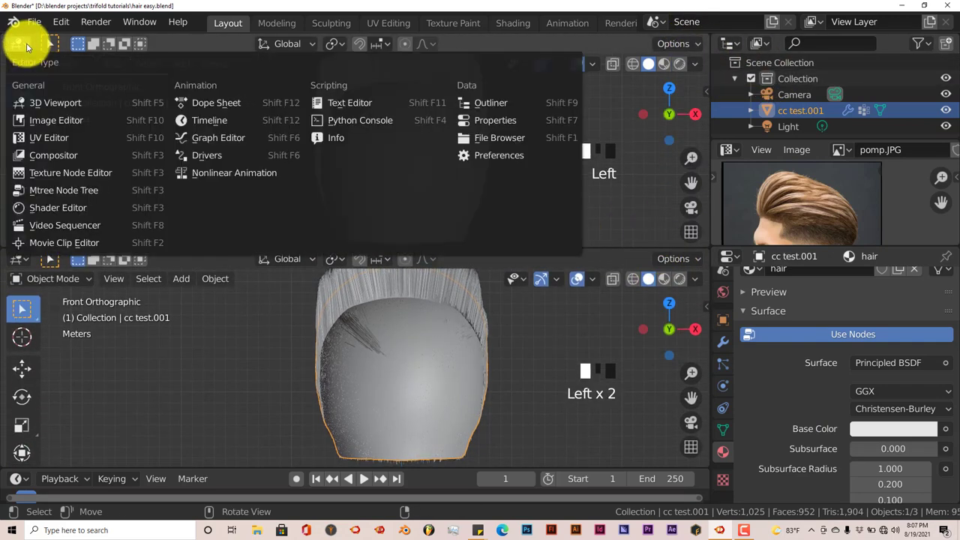
click(48, 206)
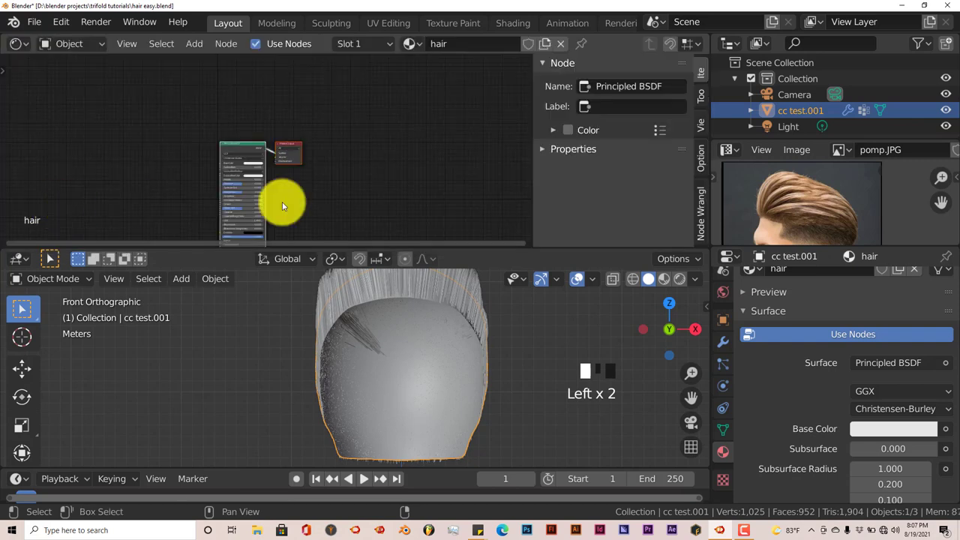
middle_drag(409, 186, 430, 171)
scroll(724, 303, up, 5)
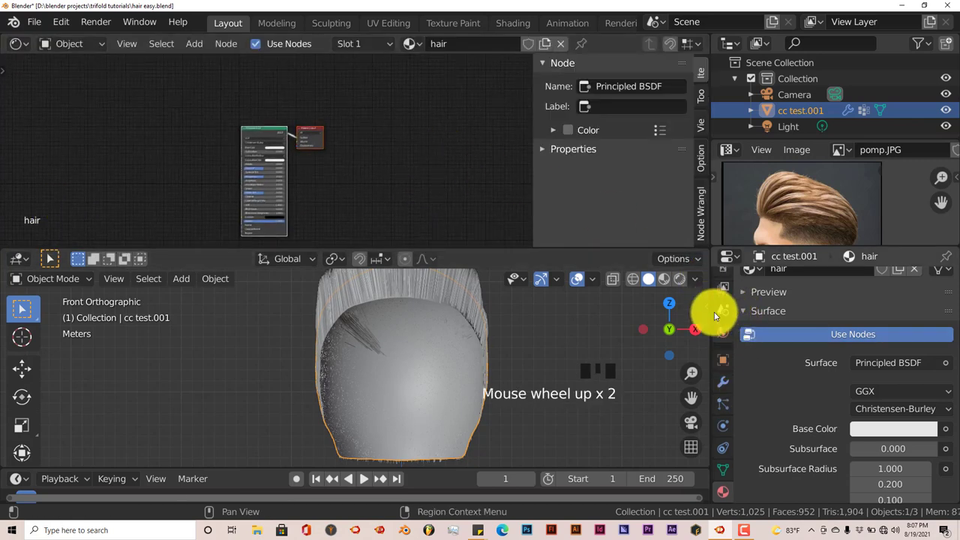
- Set the render engine to Cycles with GPU Compute as the device and save the file
scroll(724, 303, up, 2)
click(723, 310)
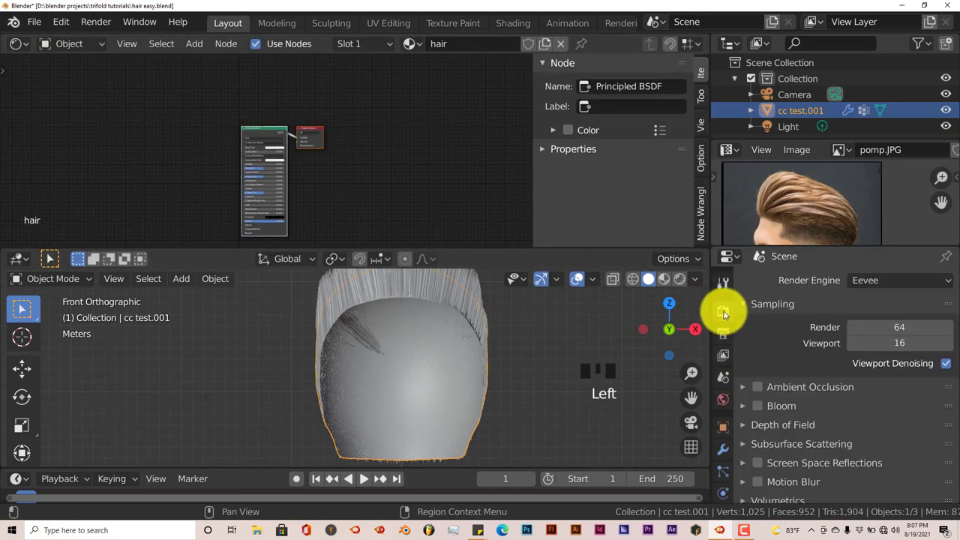
click(909, 281)
click(881, 334)
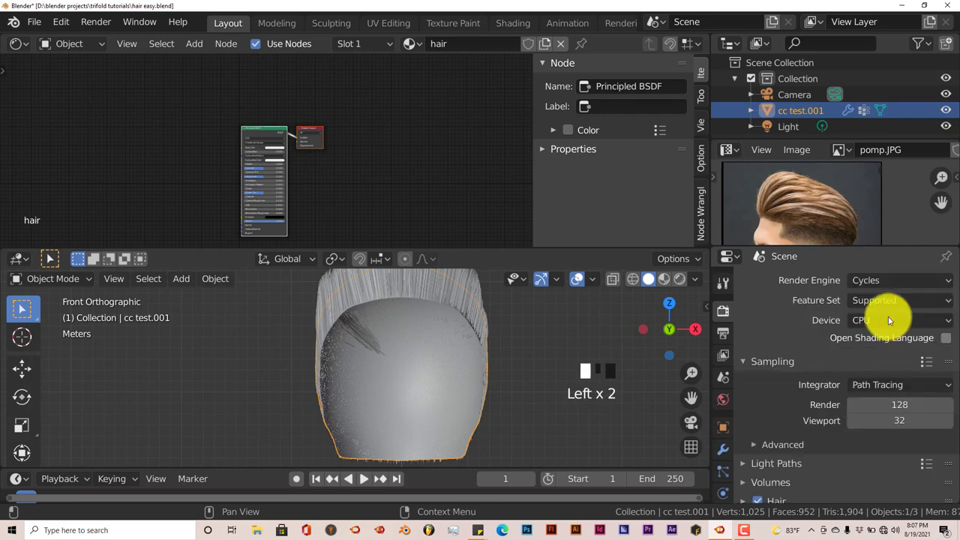
drag(888, 316, 873, 351)
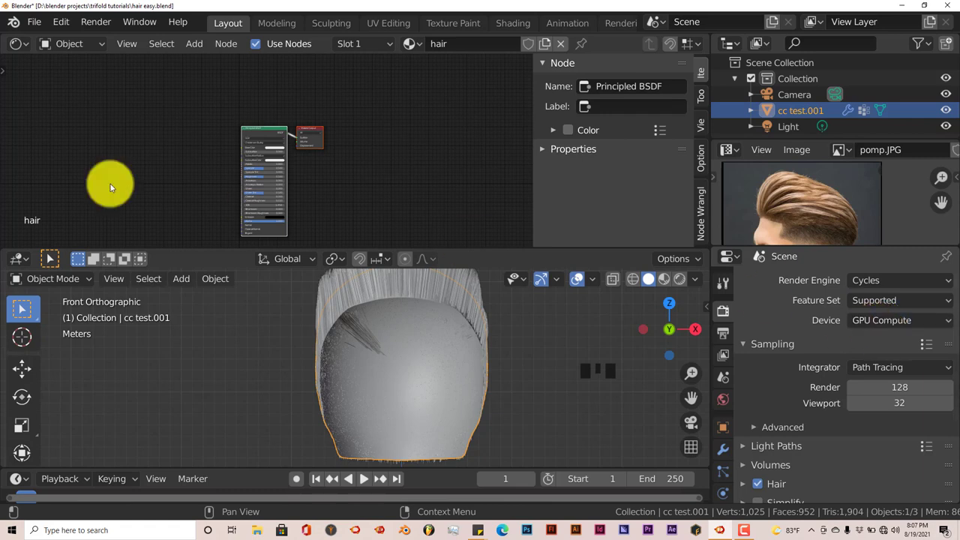
click(36, 22)
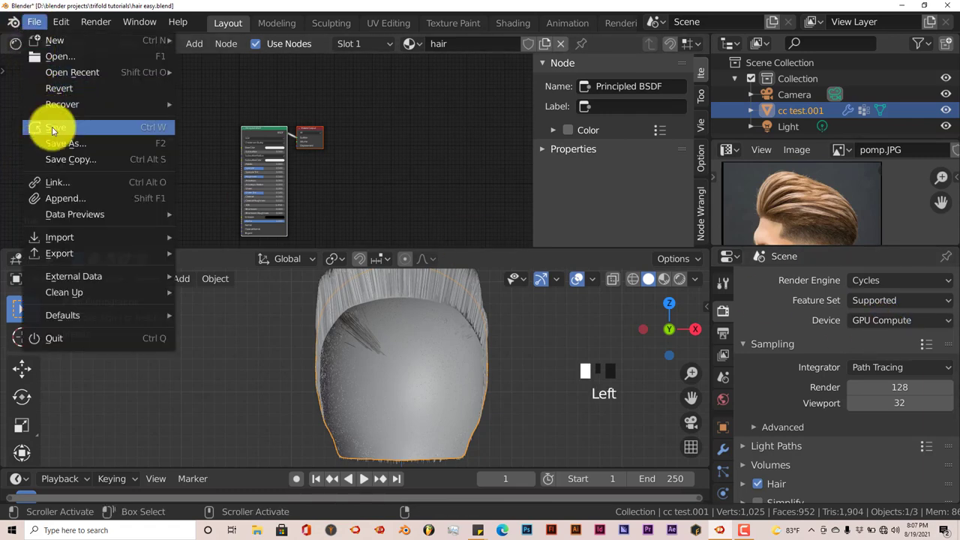
click(51, 127)
- Delete the Principled BSDF node from the hair material and add a Principled Hair BSDF beside the Material Output
scroll(292, 141, up, 8)
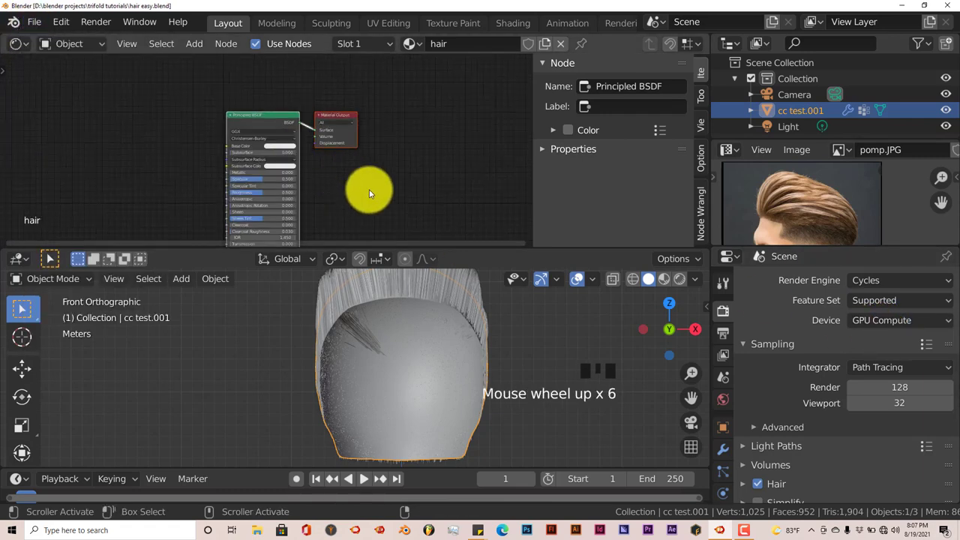
click(264, 107)
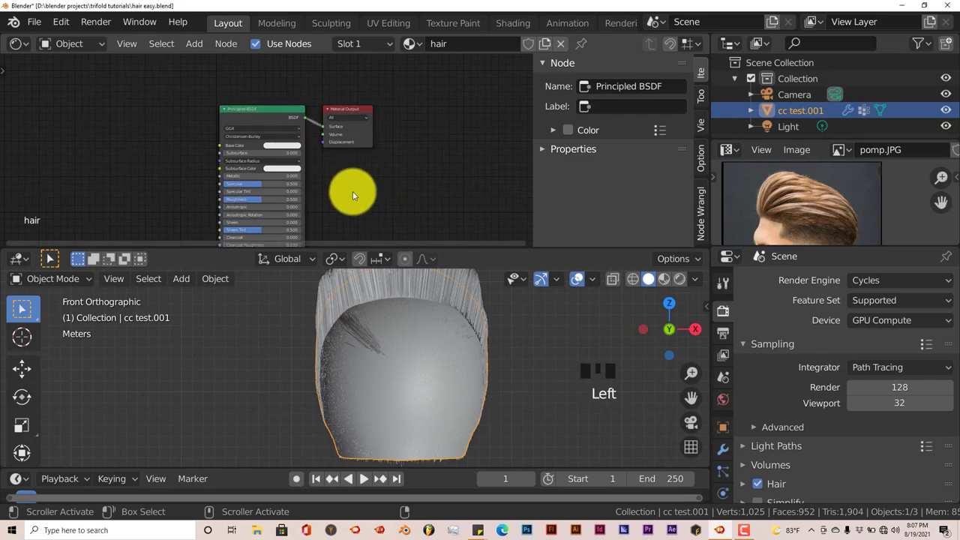
click(285, 110)
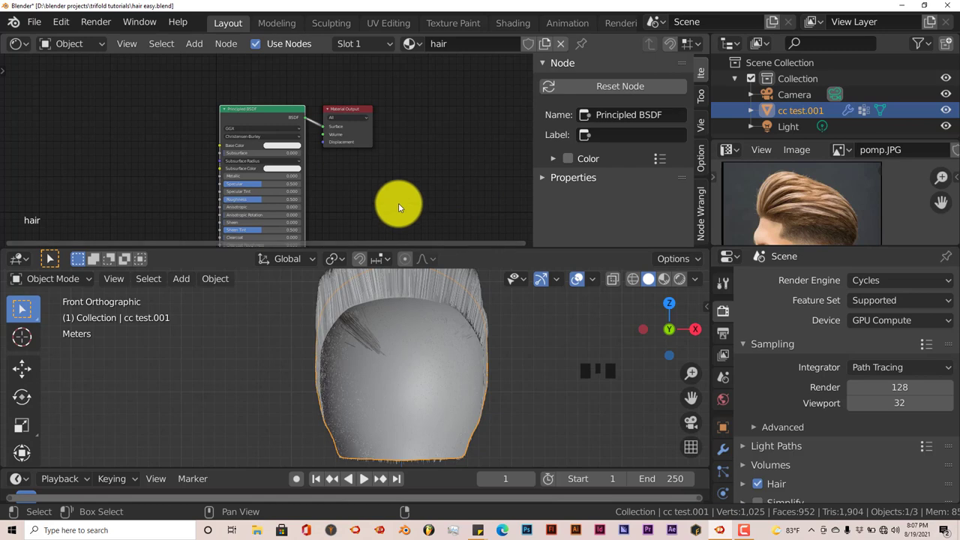
scroll(401, 199, up, 4)
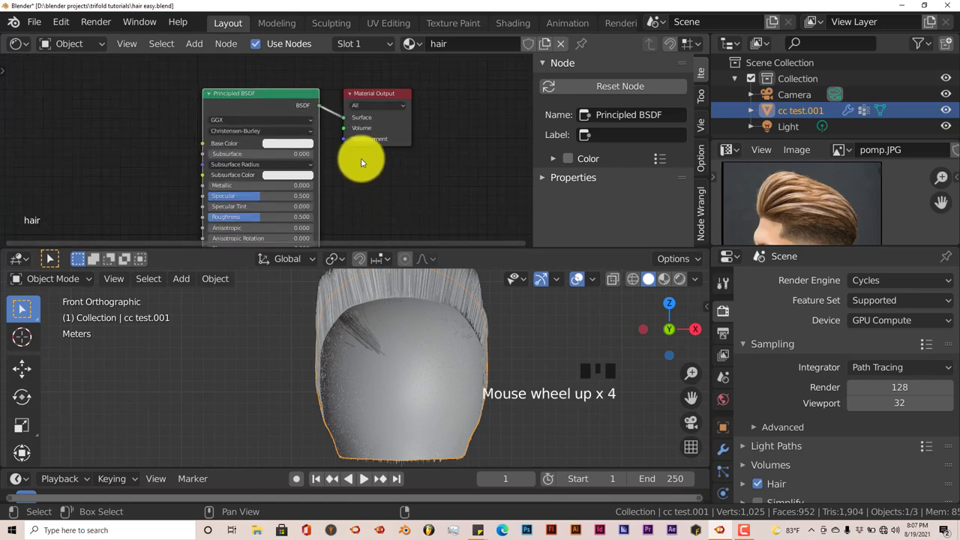
click(273, 98)
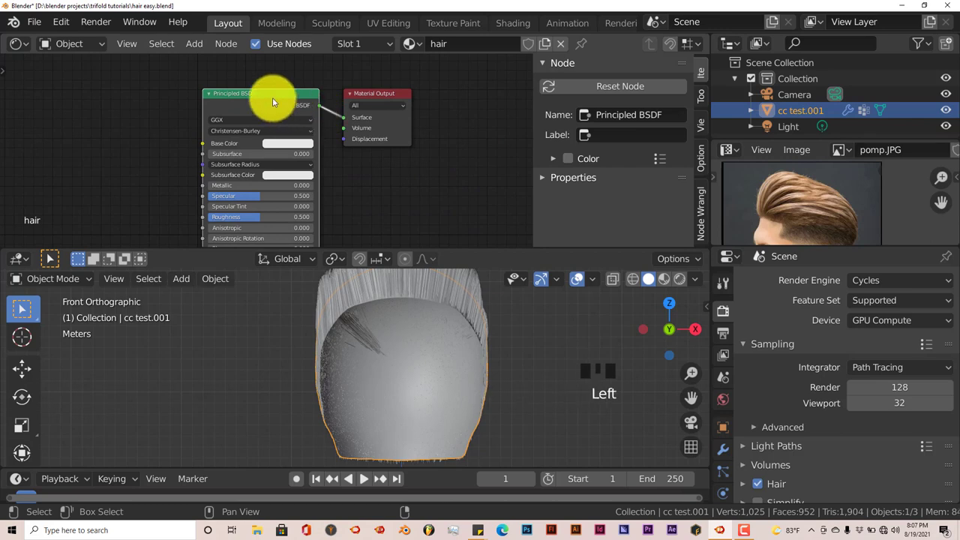
key(Delete)
key(shift+a)
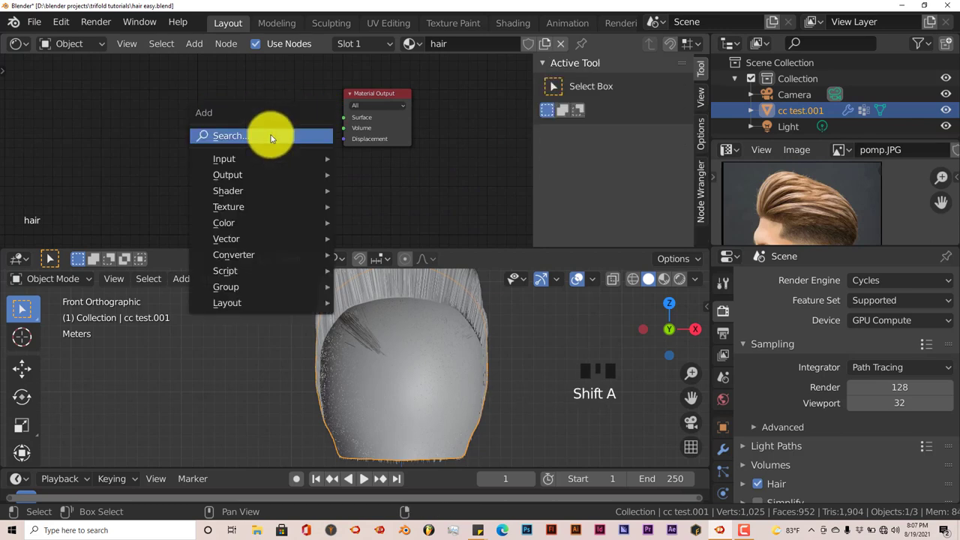
mouse_move(244, 193)
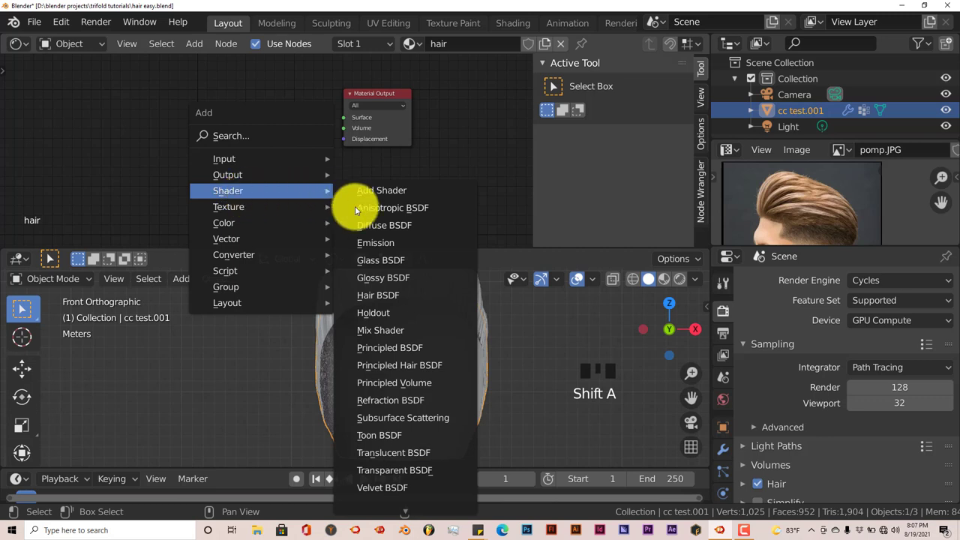
click(399, 365)
click(165, 80)
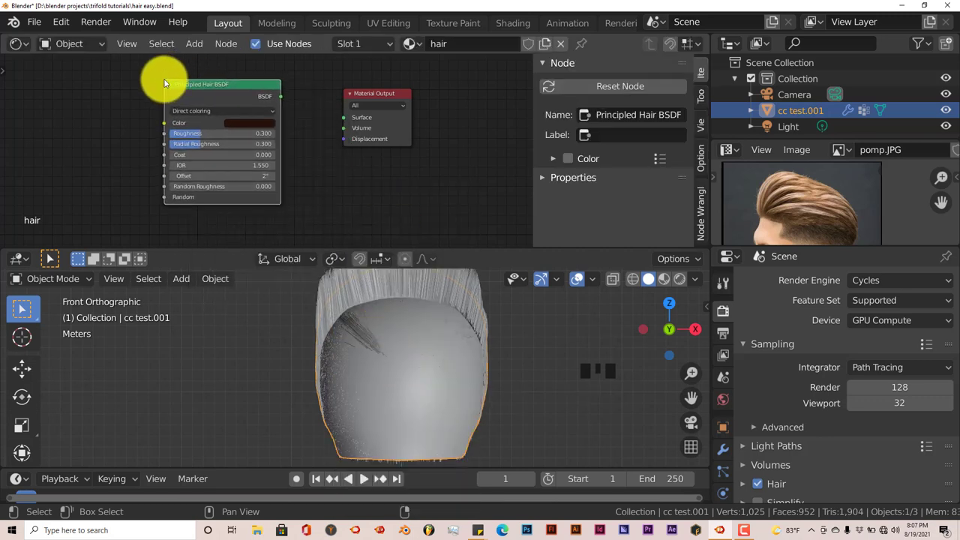
- Set the Principled Hair BSDF's color parametrization to Melanin concentration
scroll(316, 180, up, 4)
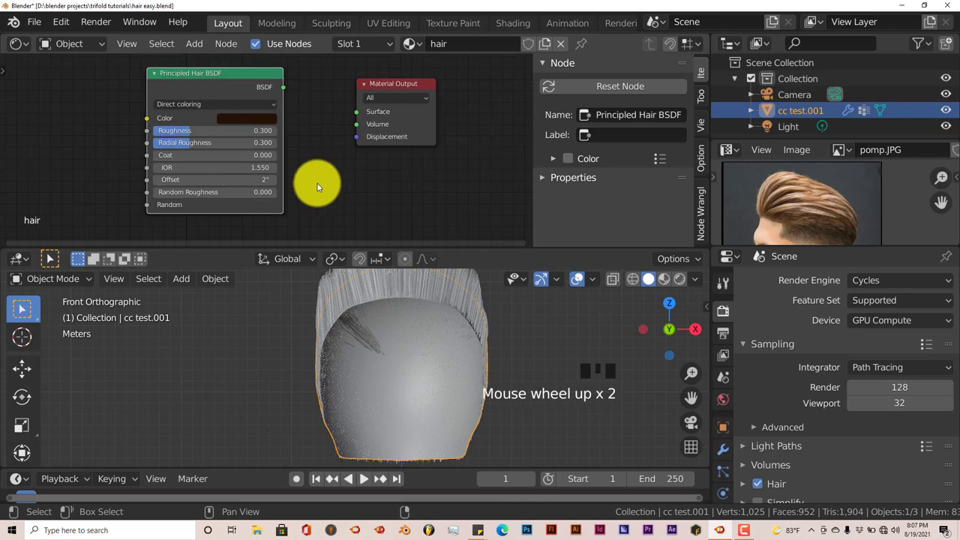
click(183, 96)
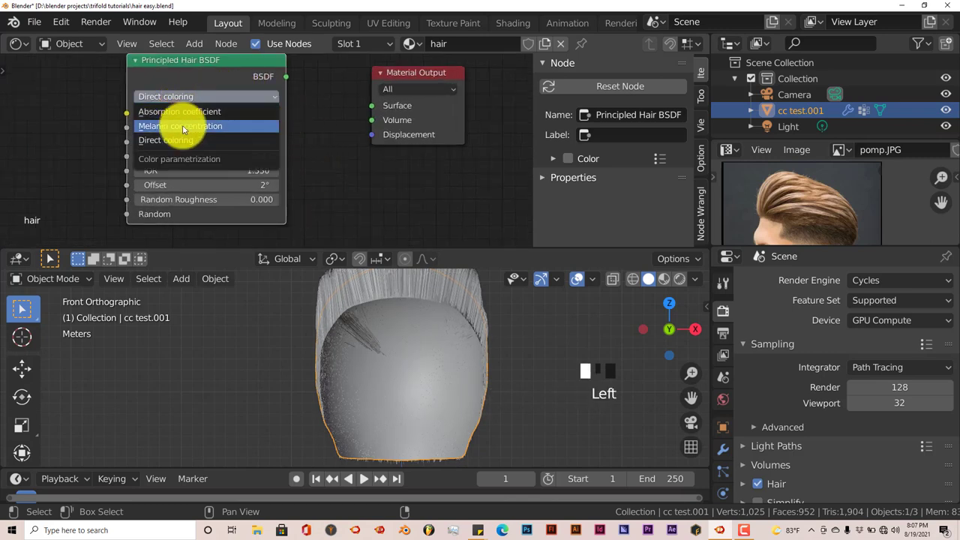
click(184, 127)
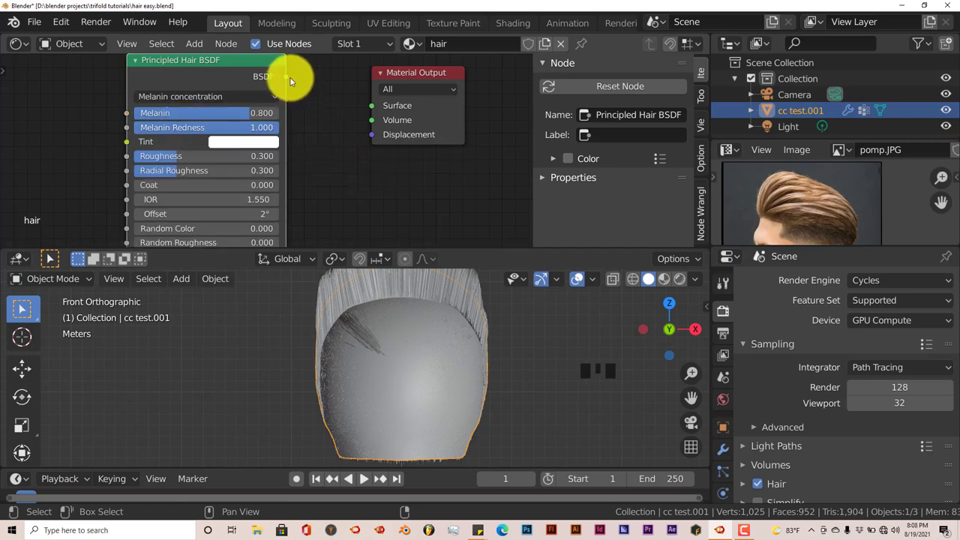
- Connect the Principled Hair BSDF output to the Material Output's Surface input and save the file
click(303, 95)
drag(303, 94, 366, 106)
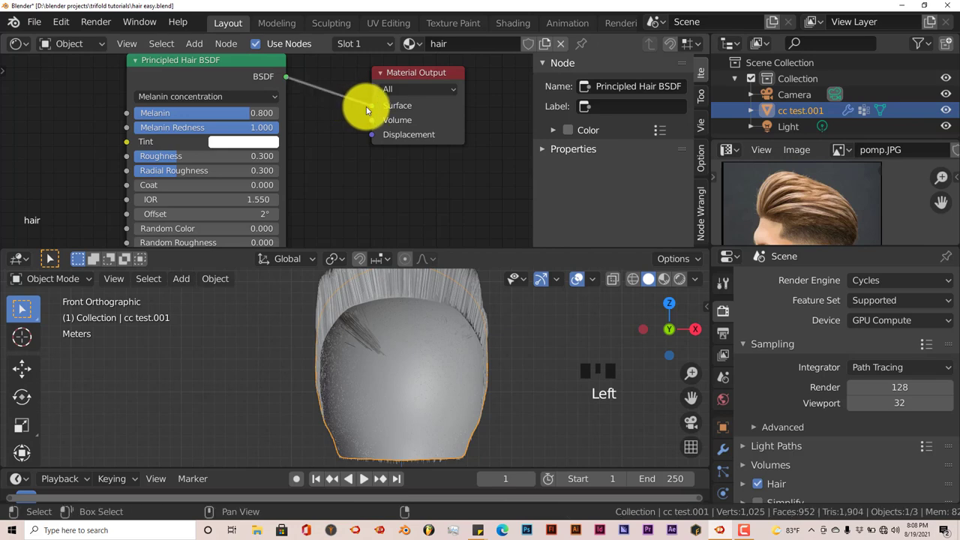
click(34, 22)
click(78, 129)
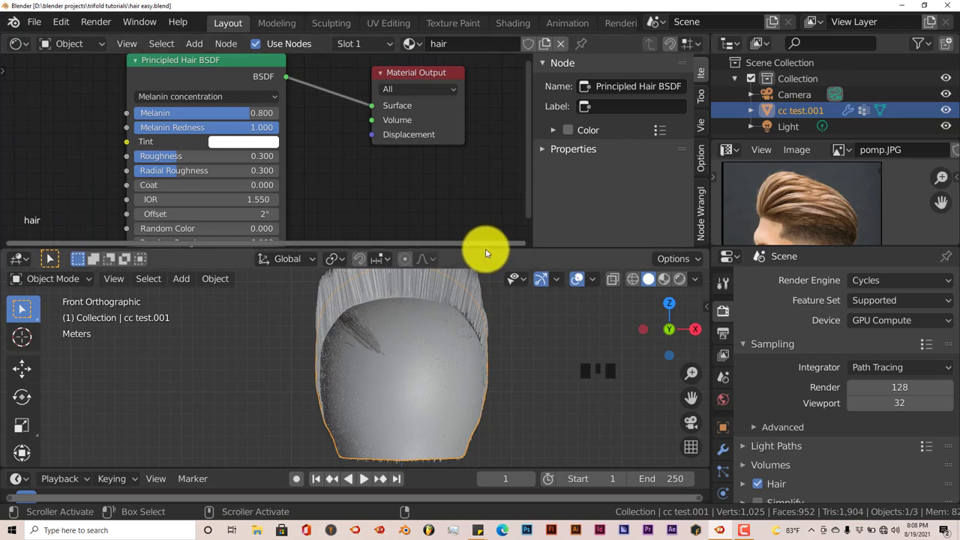
- Enlarge the 3D viewport and change the world background color to a light gray
drag(485, 248, 471, 154)
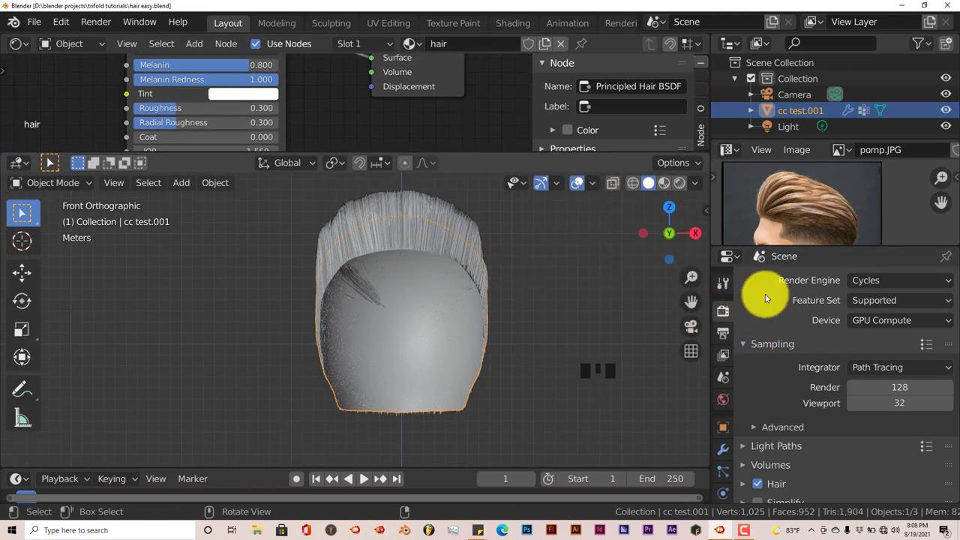
click(725, 399)
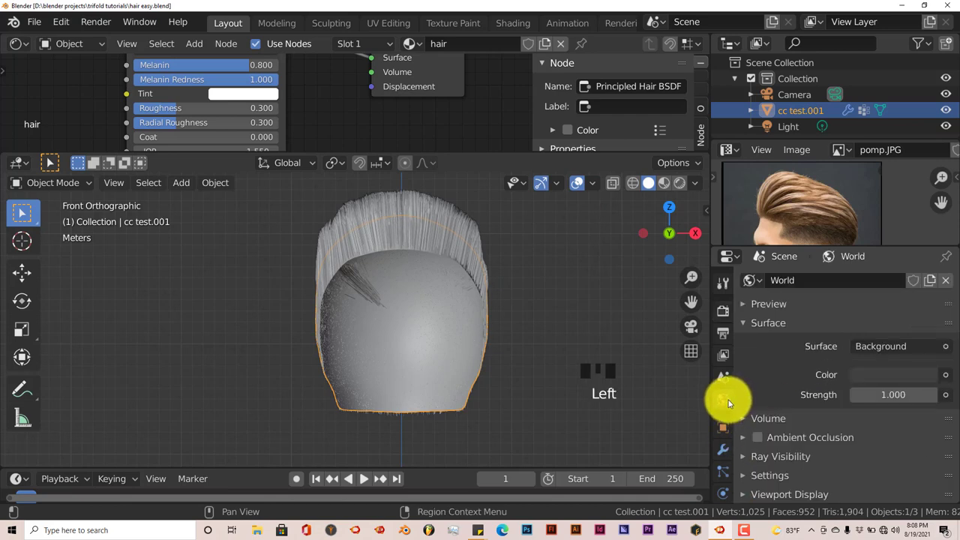
click(917, 382)
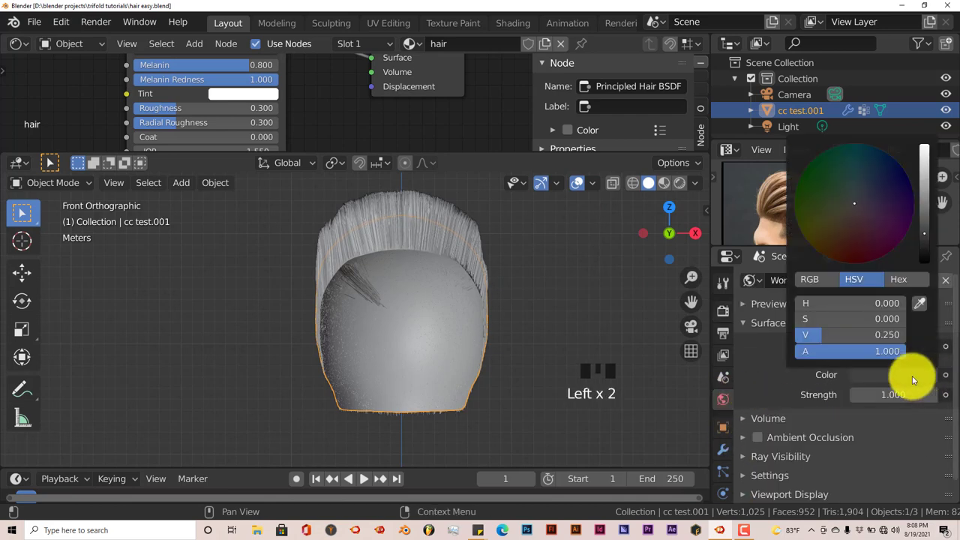
click(924, 165)
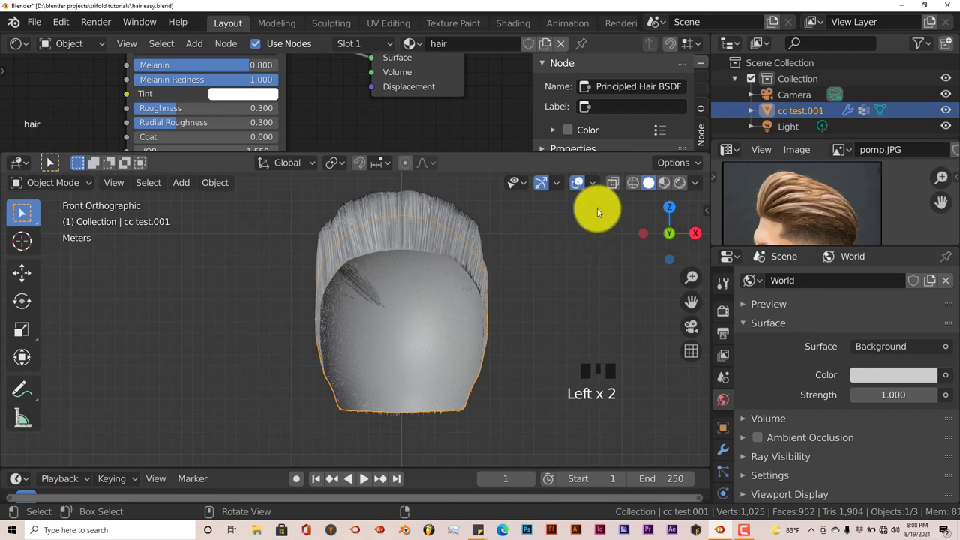
- Preview the hair in rendered shading from the front and the side, and return to solid shading
click(681, 184)
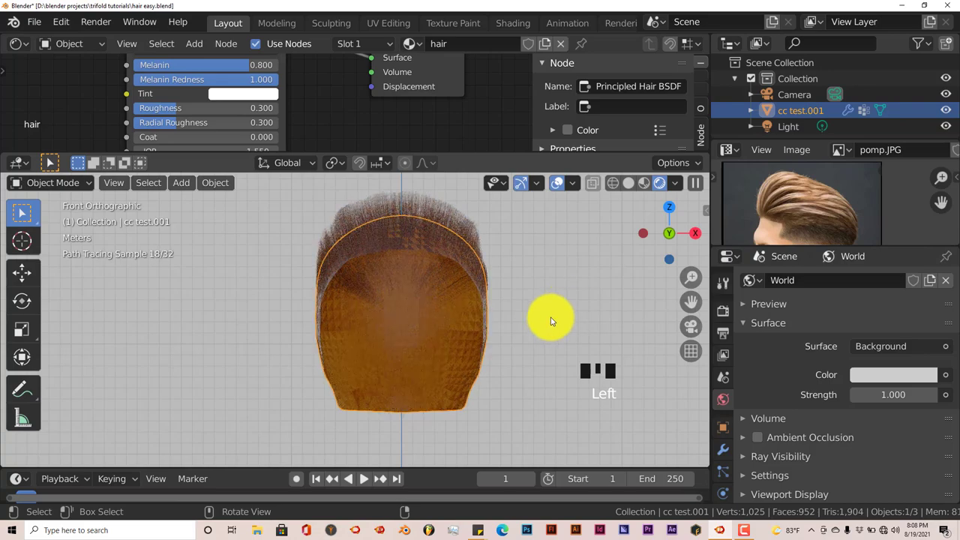
mouse_move(550, 321)
middle_down()
mouse_move(443, 336)
mouse_move(455, 325)
mouse_move(459, 337)
mouse_move(452, 322)
mouse_move(467, 326)
mouse_move(353, 300)
mouse_move(373, 305)
middle_up()
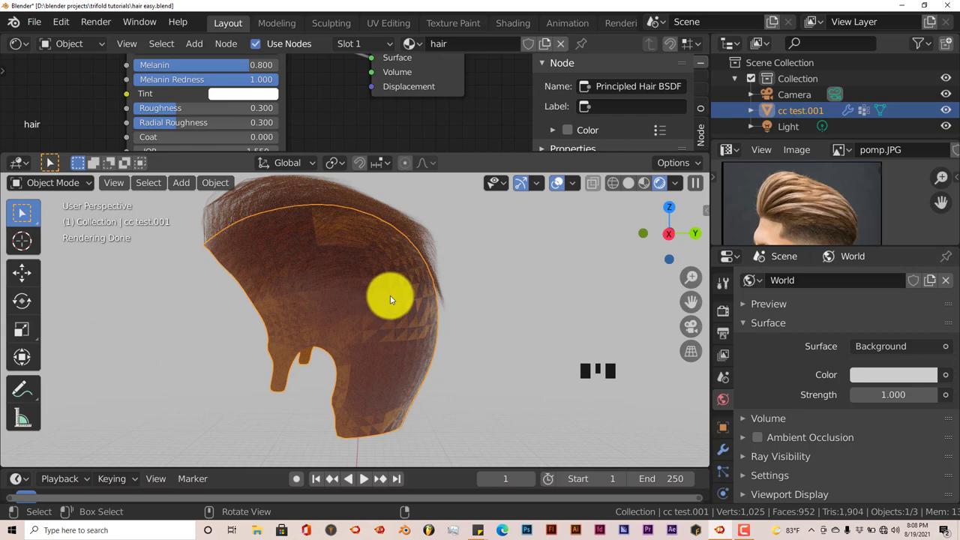
click(628, 183)
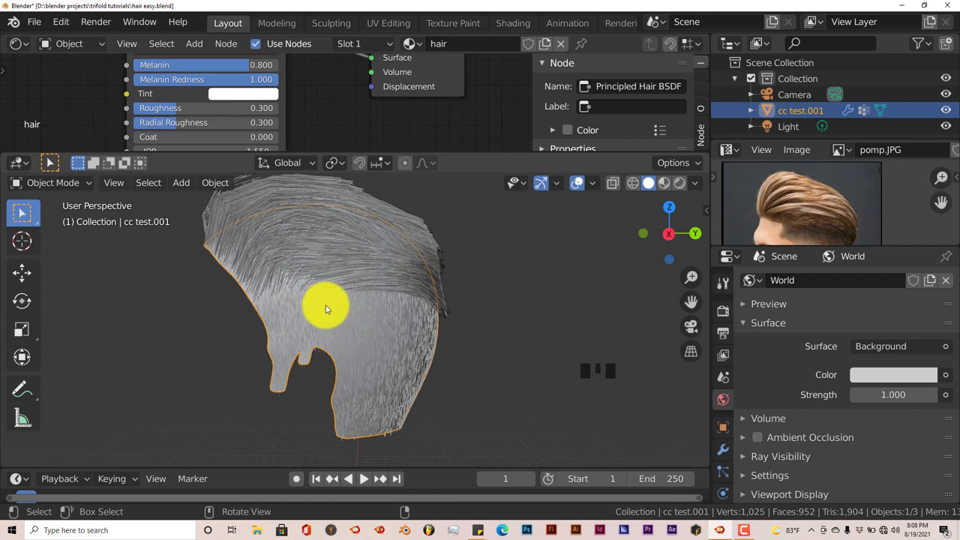
- Orbit to a three-quarter view of the pompadour and align the active camera to the selected mesh
key(KP_1)
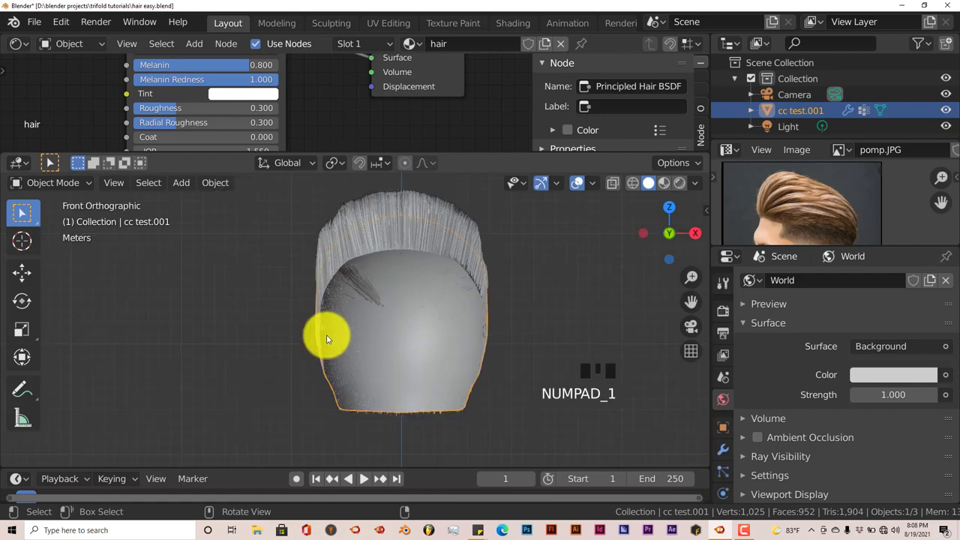
middle_drag(343, 344, 263, 358)
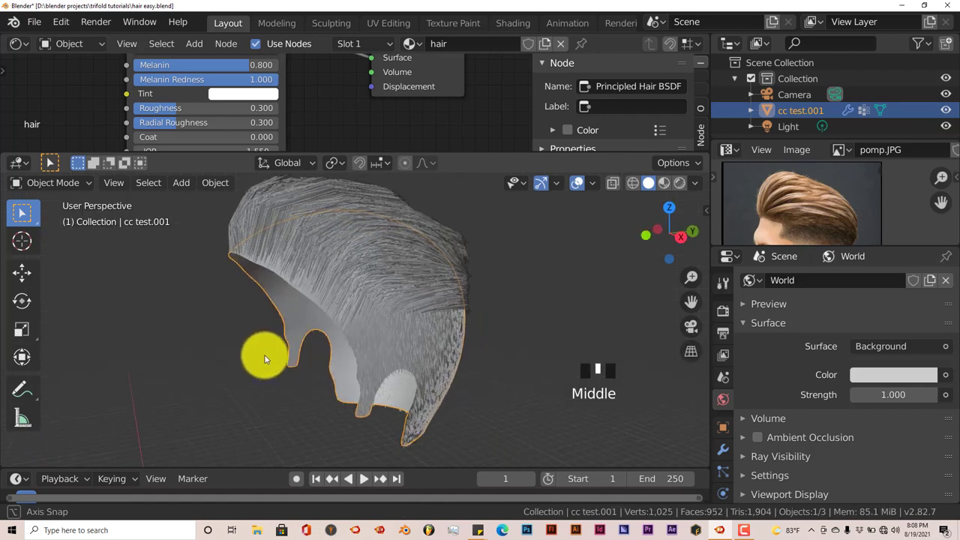
click(117, 184)
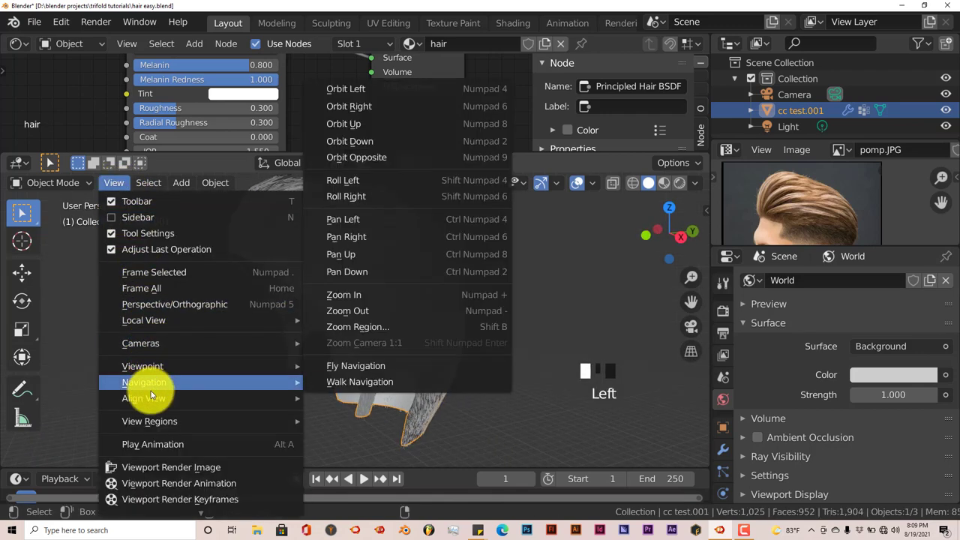
mouse_move(154, 397)
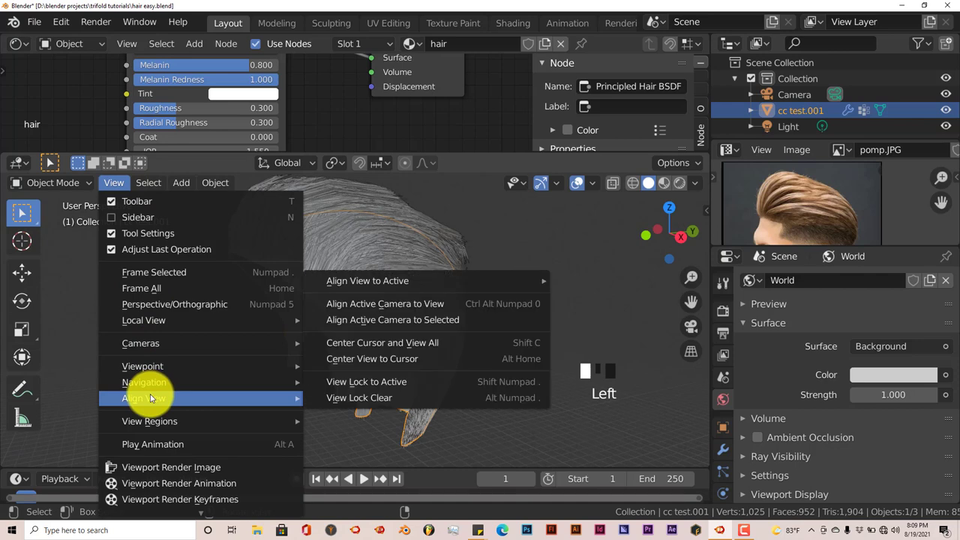
click(349, 322)
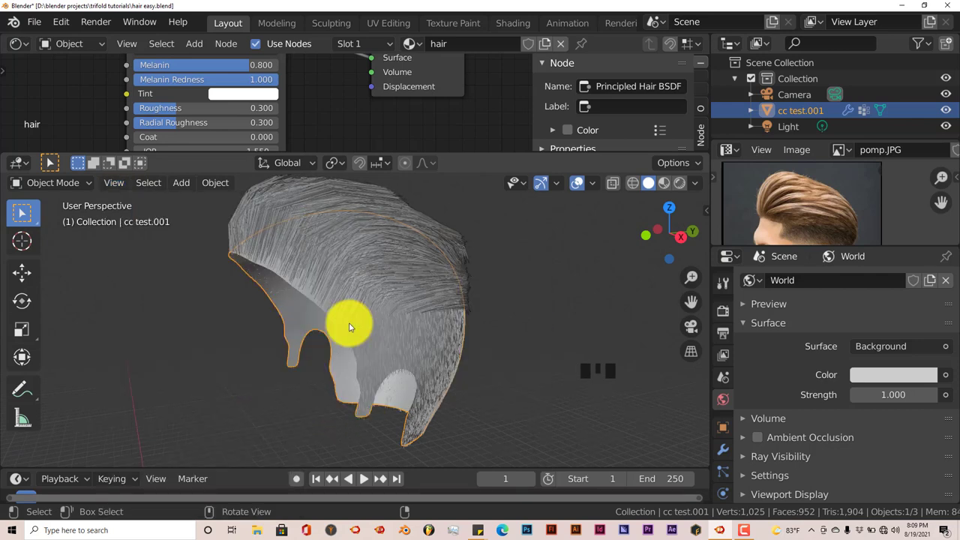
- Align the active camera to the current three-quarter view of the pompadour
click(124, 184)
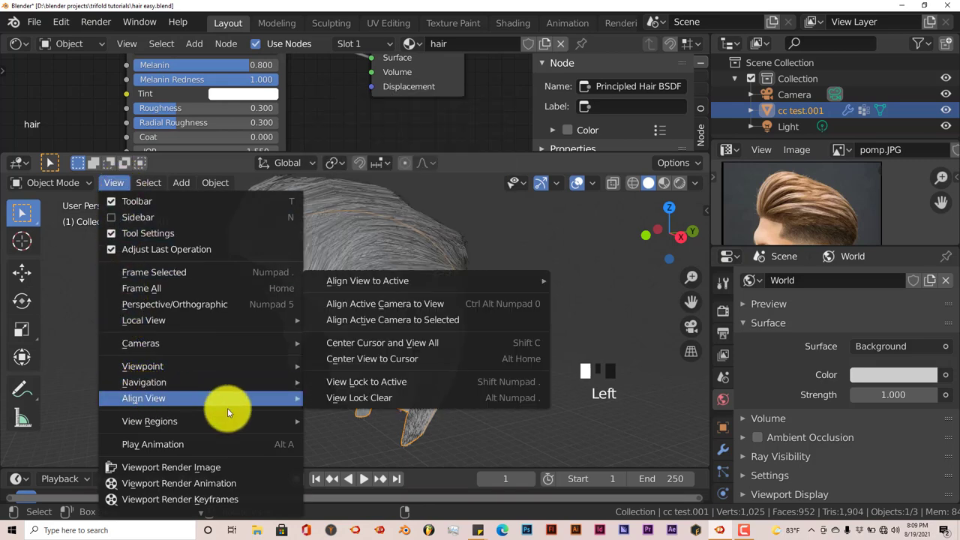
mouse_move(275, 392)
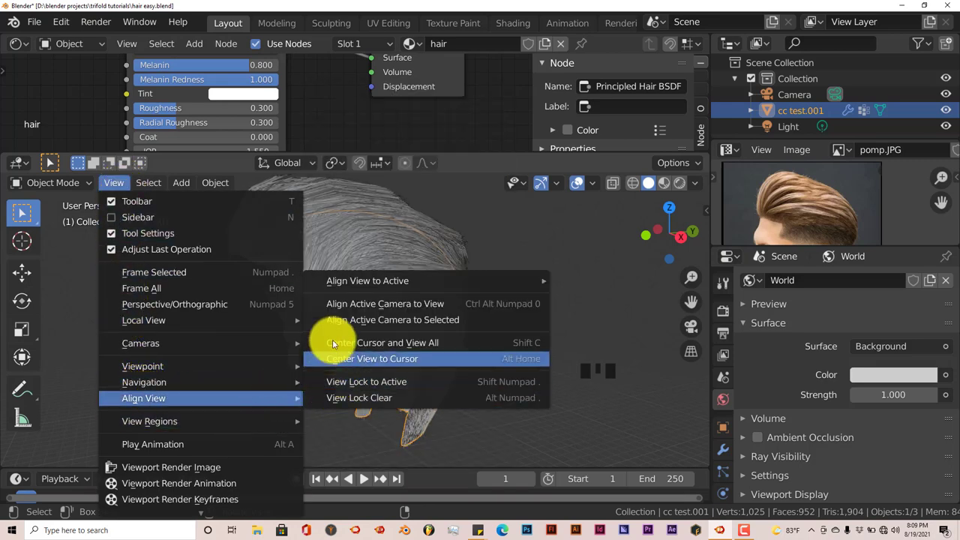
click(338, 306)
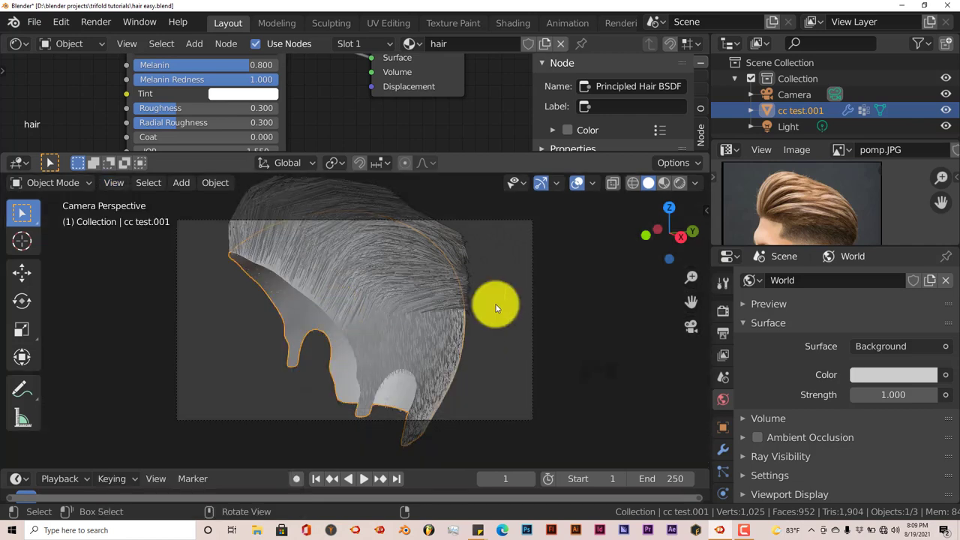
- Select the camera and move it up along global Z and in the negative direction along global Y to shift the hair in frame
click(492, 221)
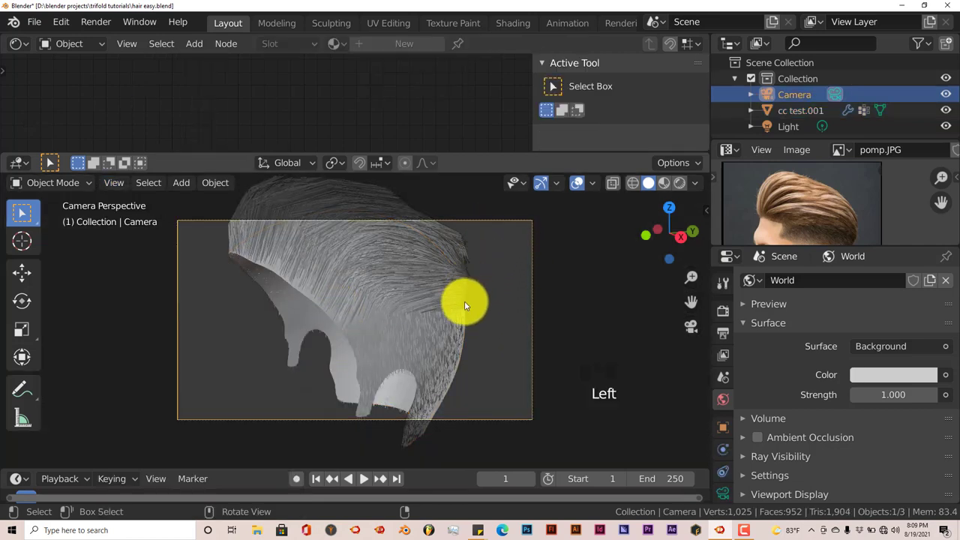
key(g)
key(z)
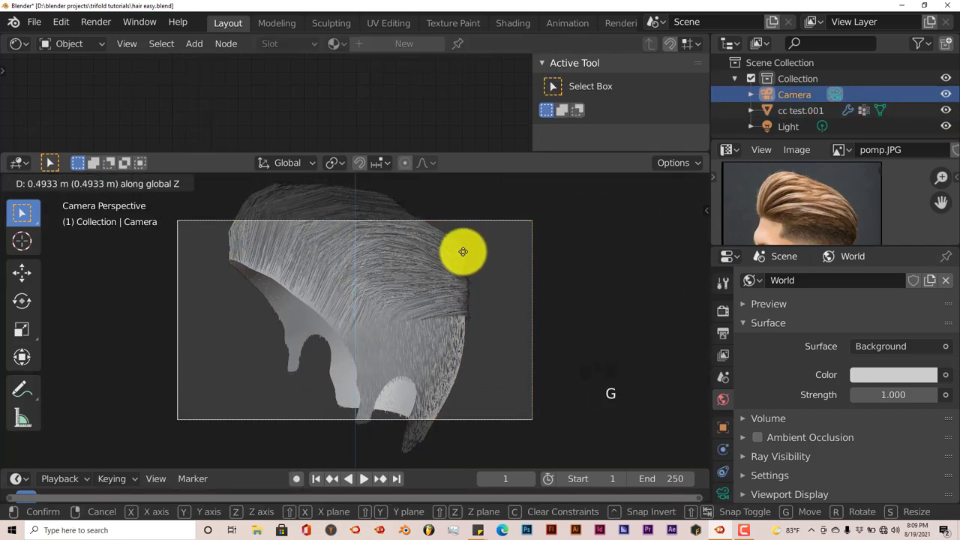
click(450, 403)
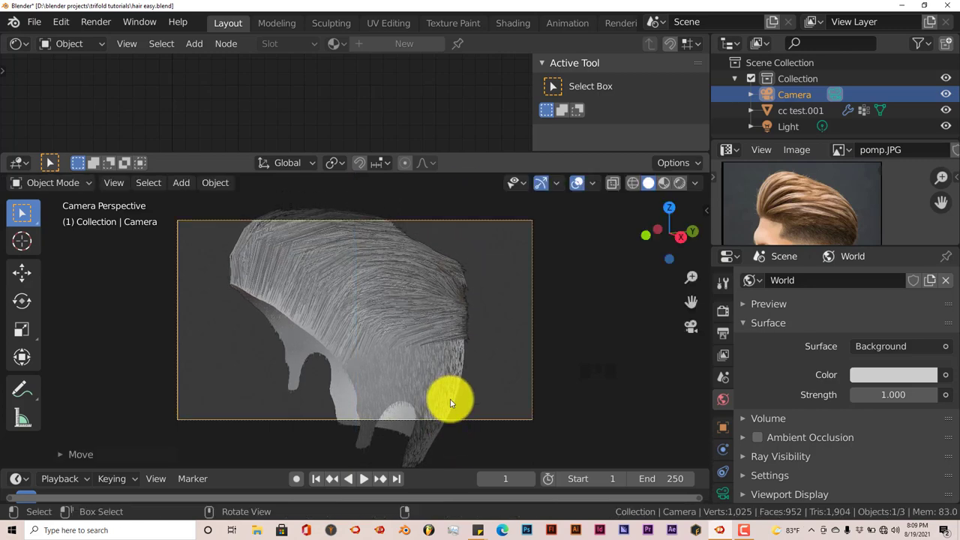
key(g)
key(y)
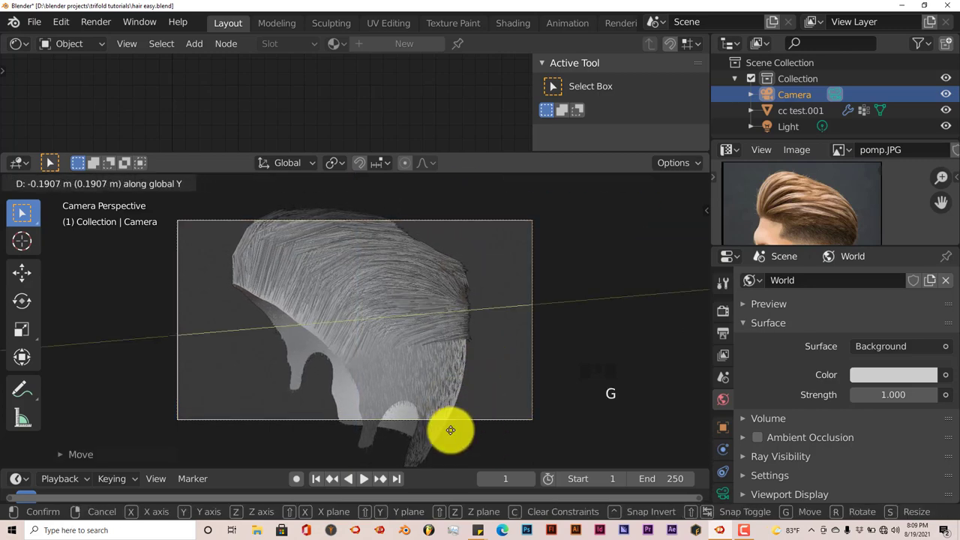
click(221, 427)
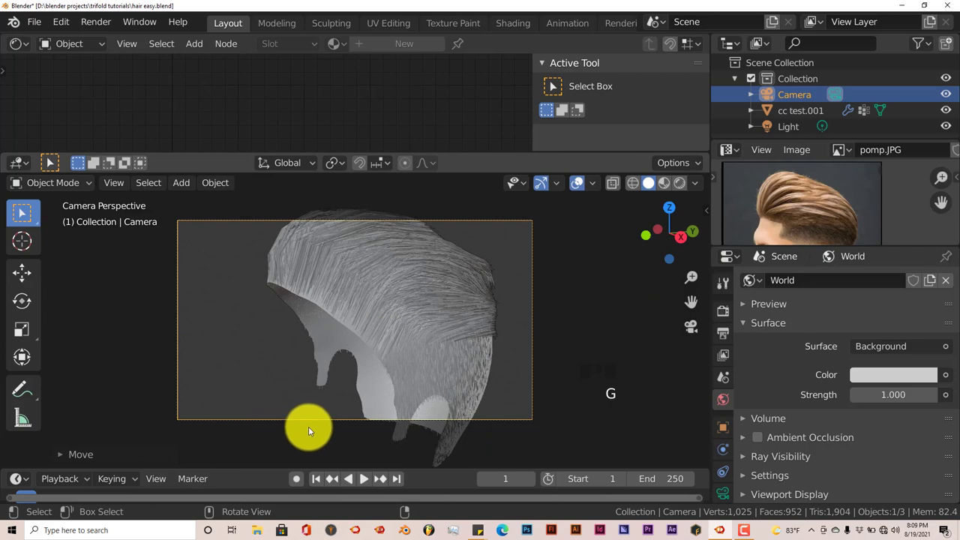
- Move the camera back along the global X axis in two passes so the hair appears smaller within the frame
key(g)
key(x)
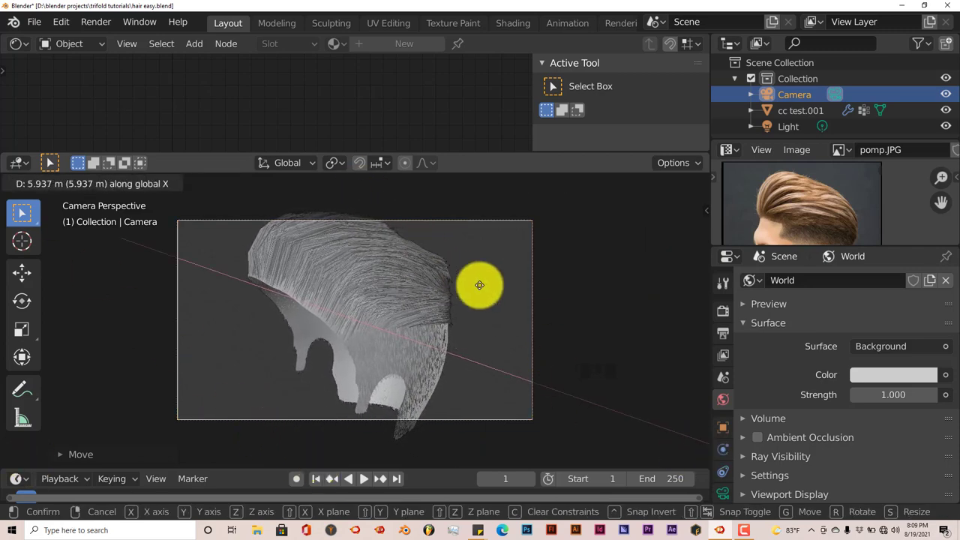
click(612, 238)
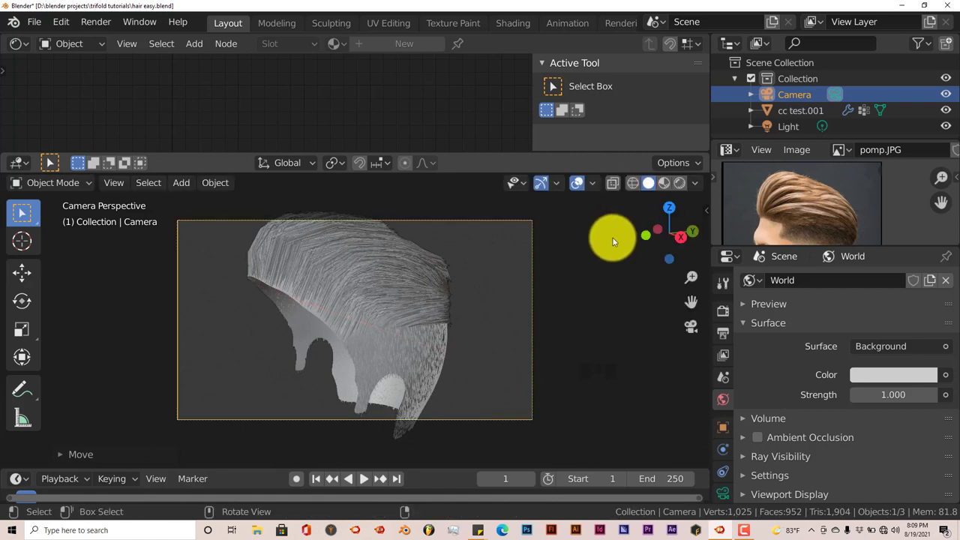
key(g)
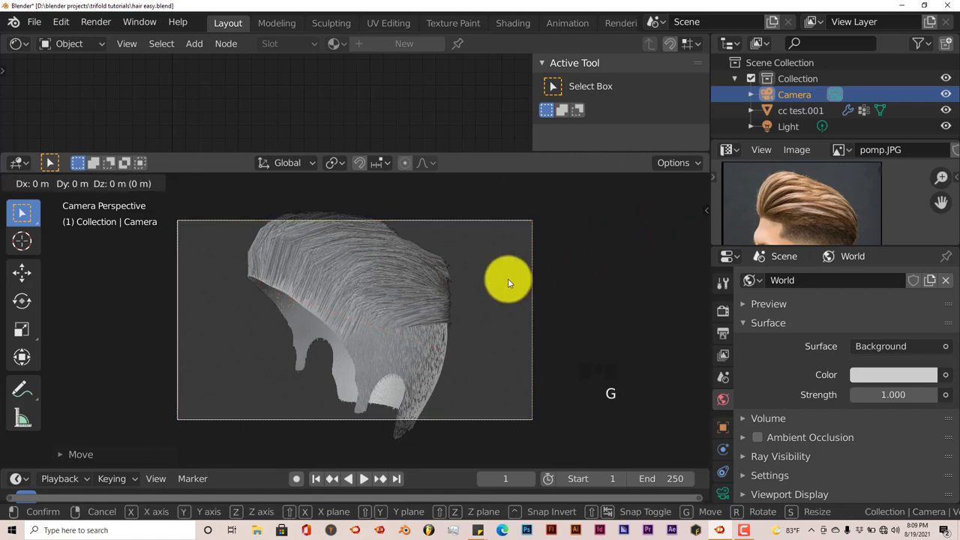
key(x)
click(10, 188)
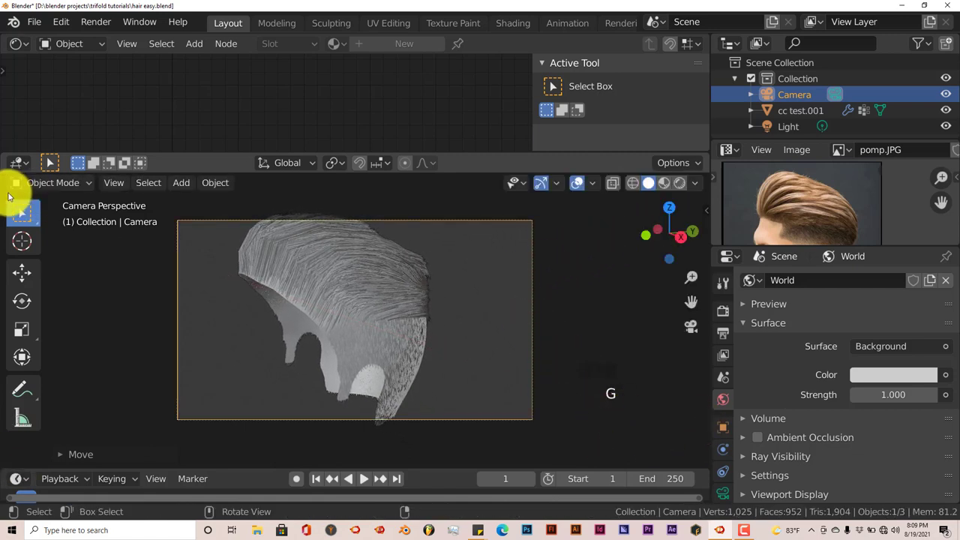
- Center the hair in the camera frame by moving the camera about -1.75 m along global Y and slightly up along Z
key(y)
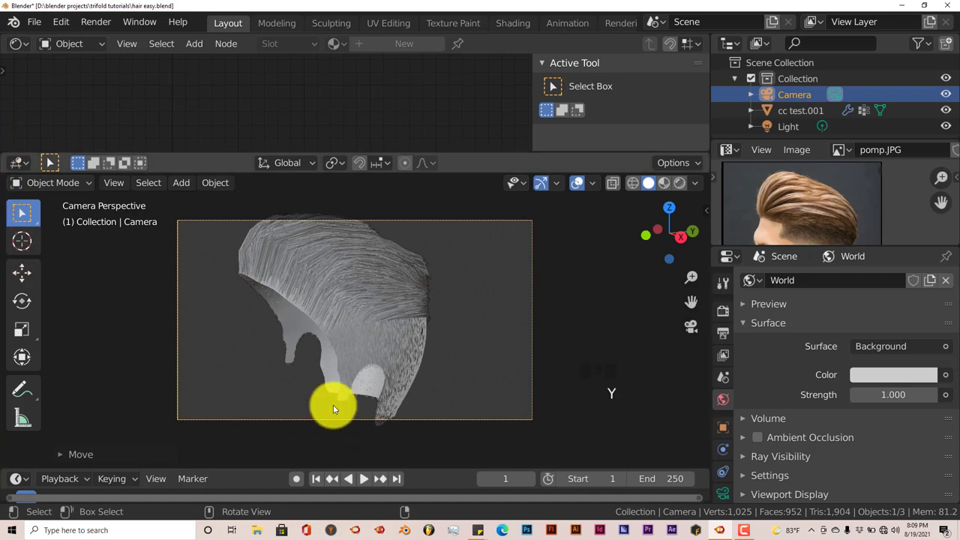
key(g)
key(y)
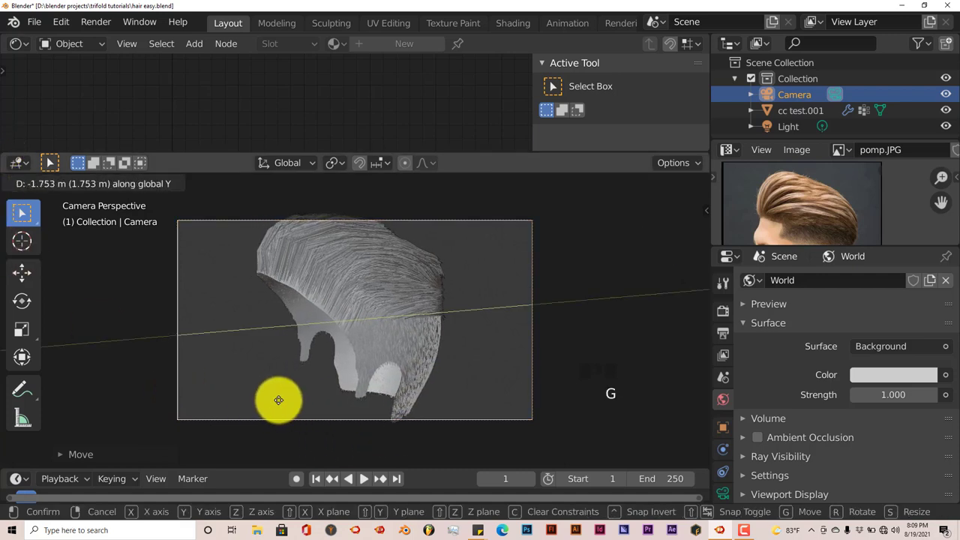
click(278, 403)
key(g)
key(z)
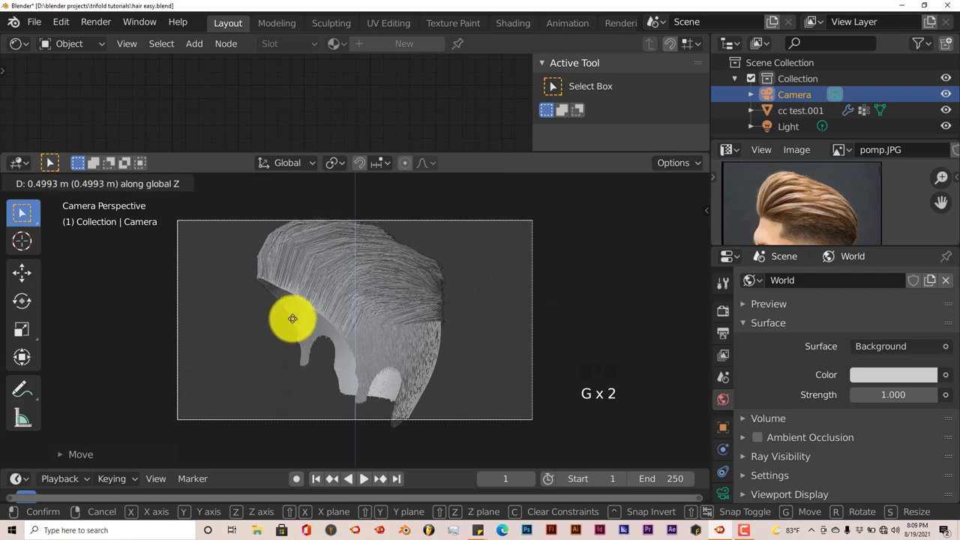
click(290, 317)
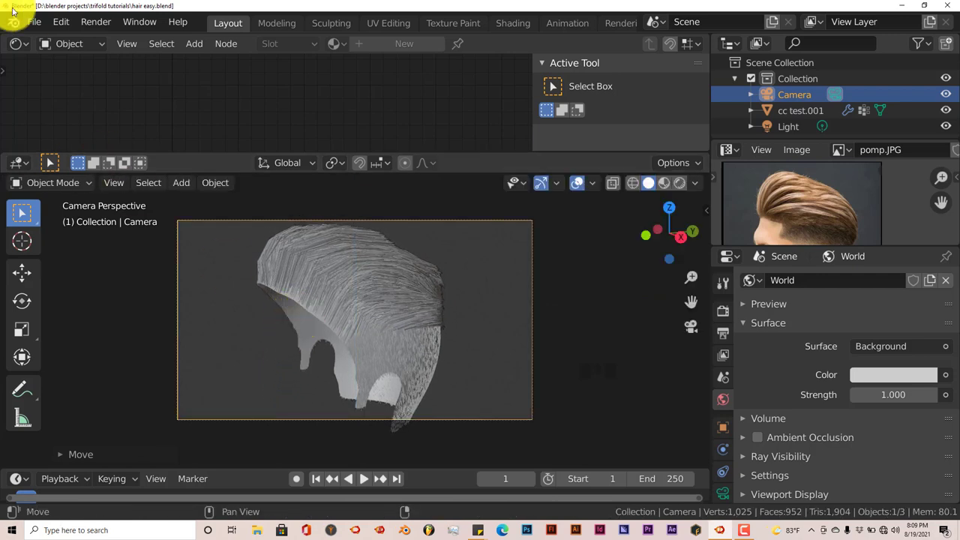
- Save the file and render the current frame from the camera
click(34, 22)
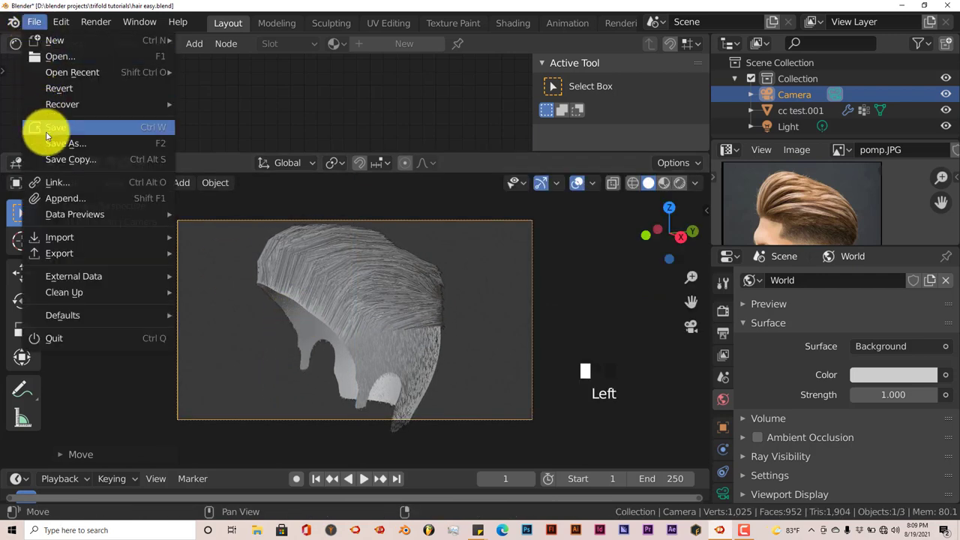
click(46, 131)
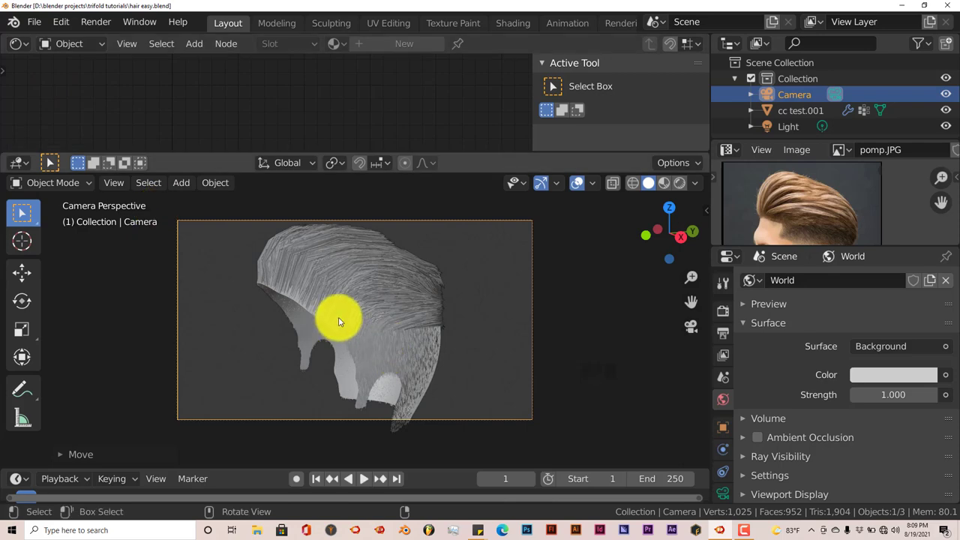
key(F12)
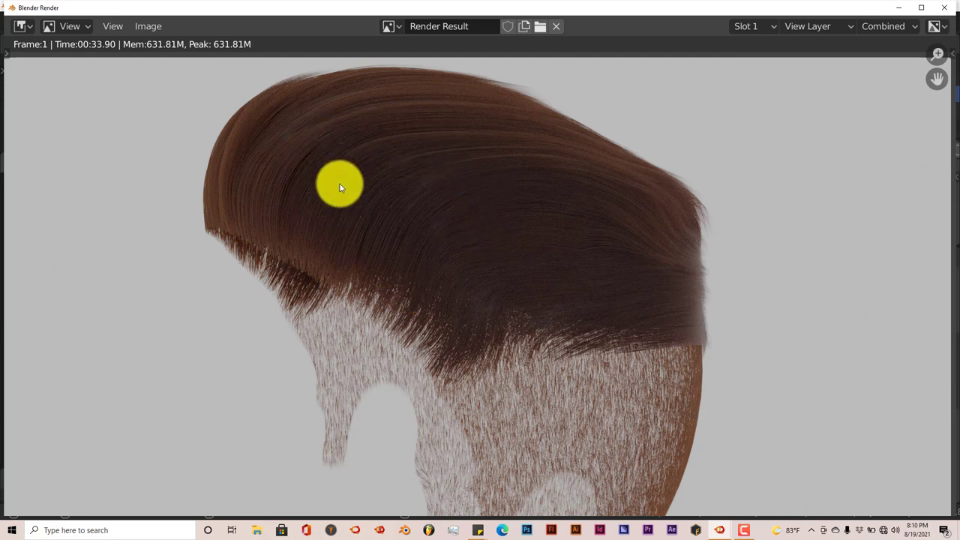
- Examine the top and side hair up close in the render, close the render window and save the file
scroll(379, 201, up, 2)
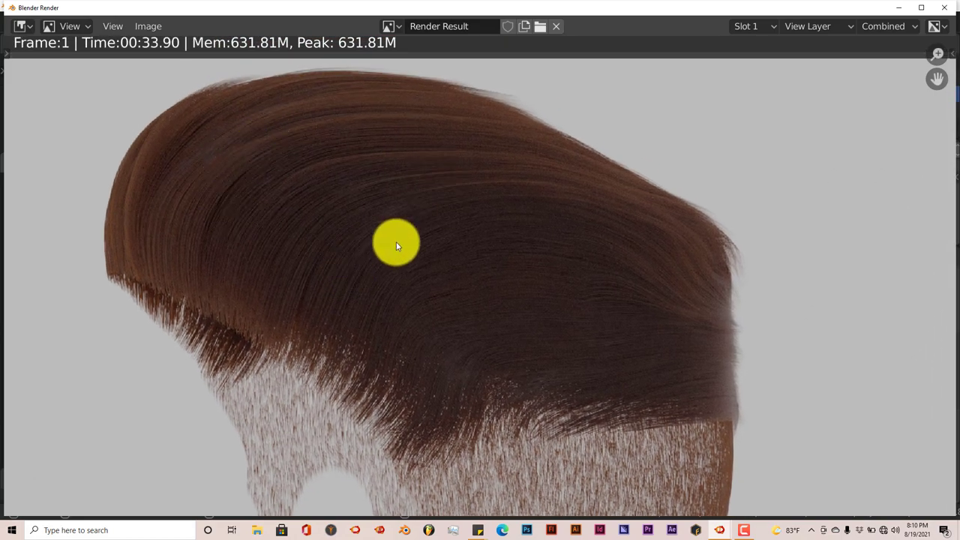
scroll(440, 292, down, 1)
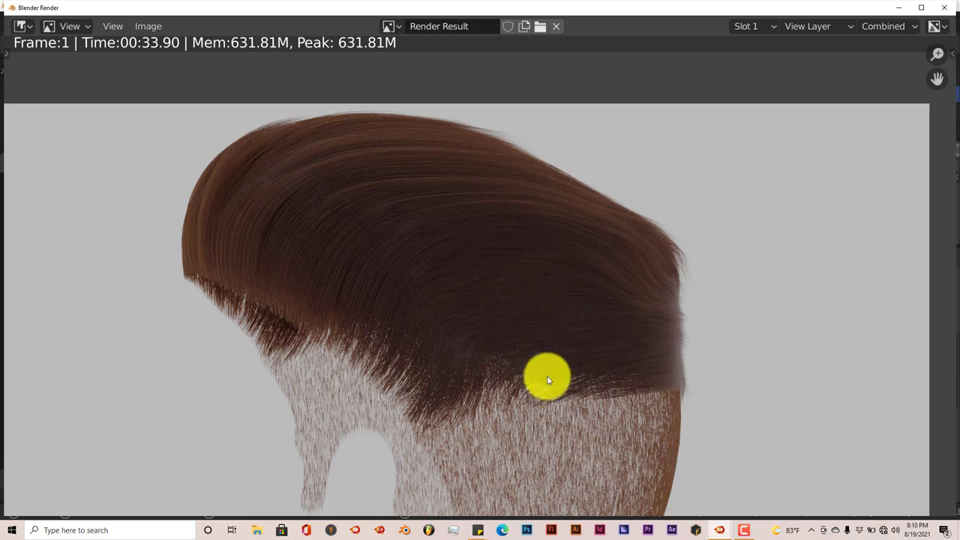
middle_drag(547, 380, 535, 321)
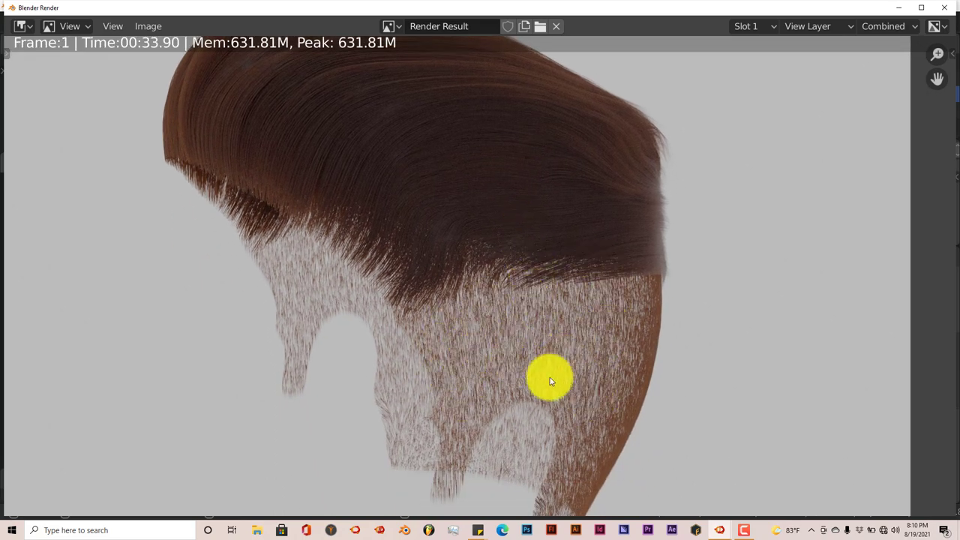
click(944, 13)
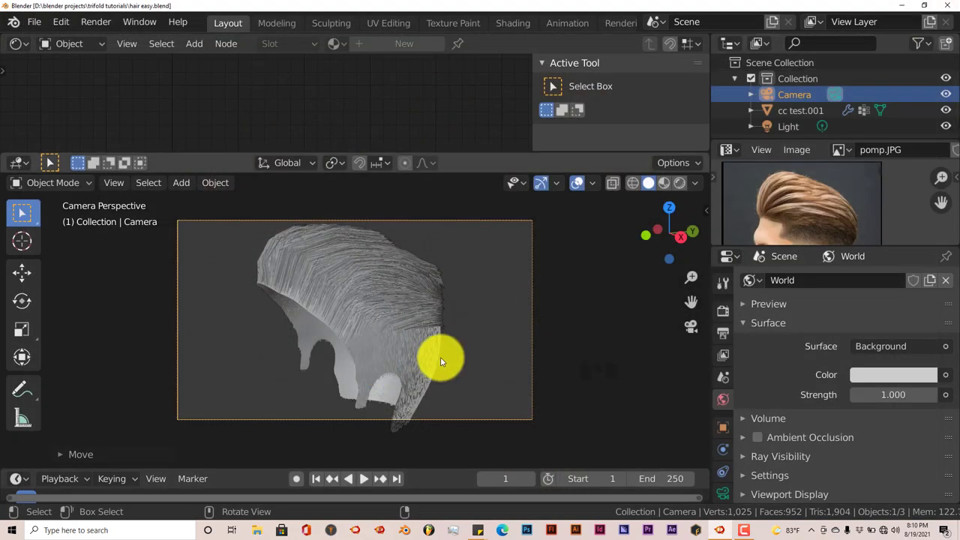
click(32, 24)
click(53, 125)
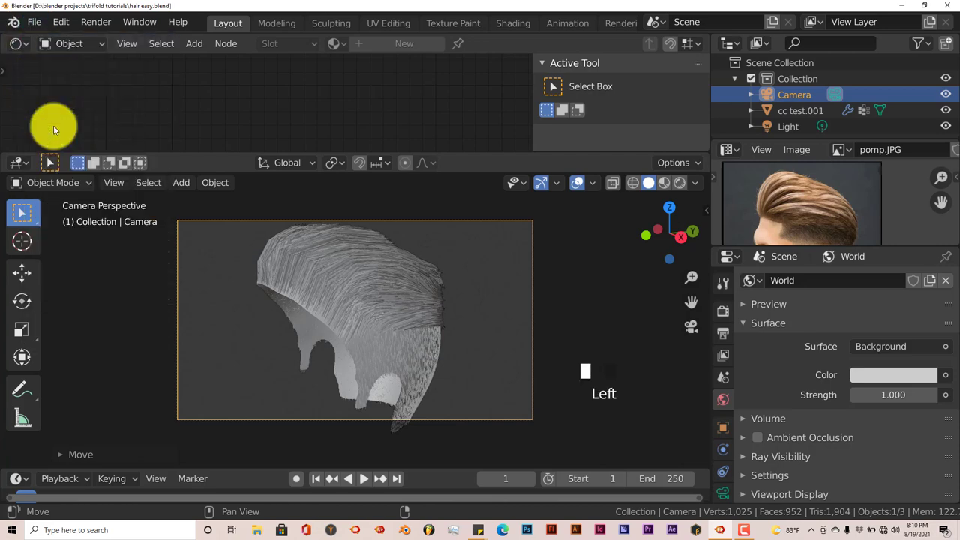
- Select the hair mesh and make its side hair particle system active in the particle settings
middle_drag(295, 332, 390, 374)
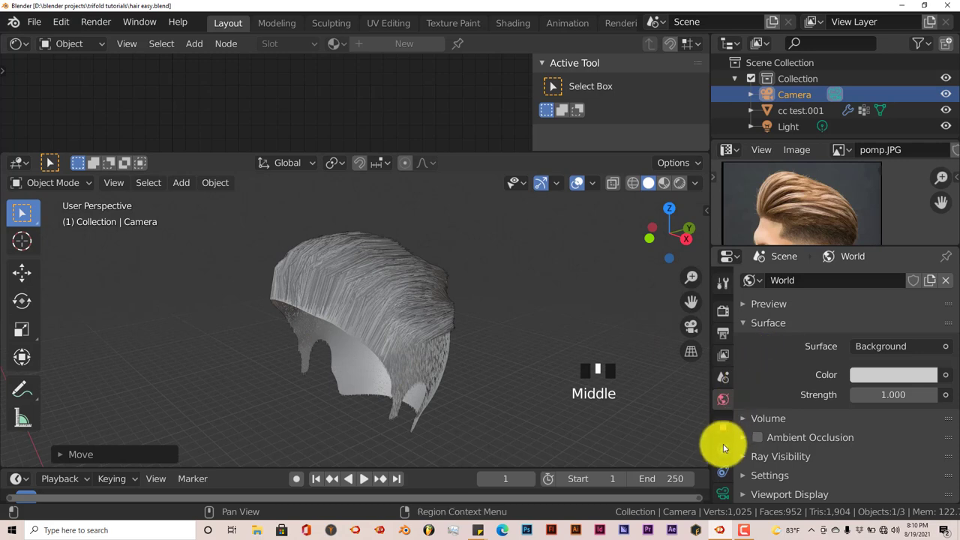
scroll(723, 472, down, 2)
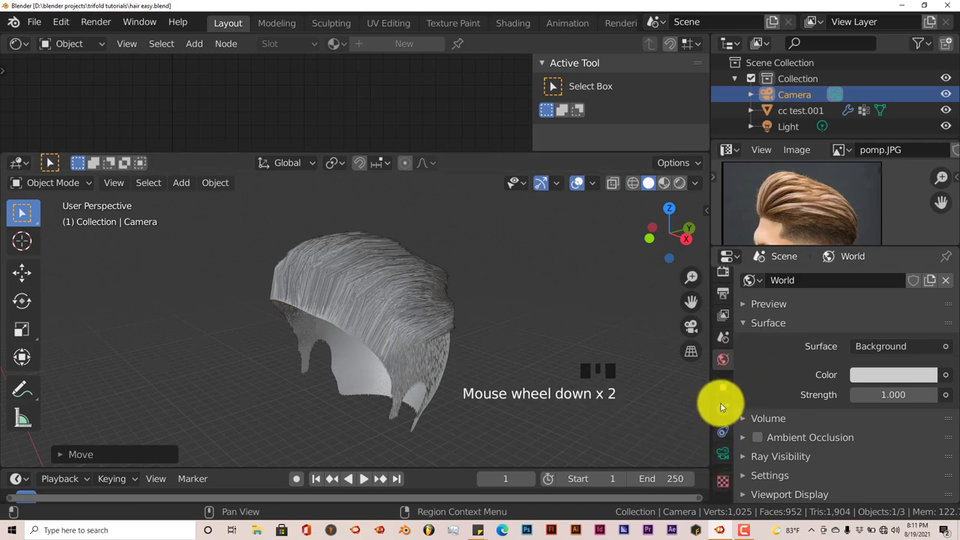
scroll(720, 405, up, 5)
scroll(514, 407, down, 1)
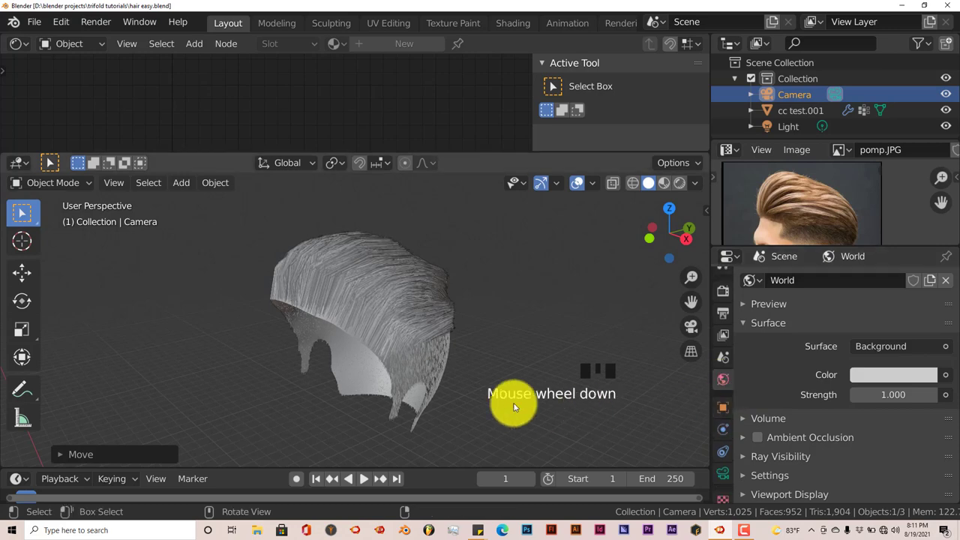
click(414, 368)
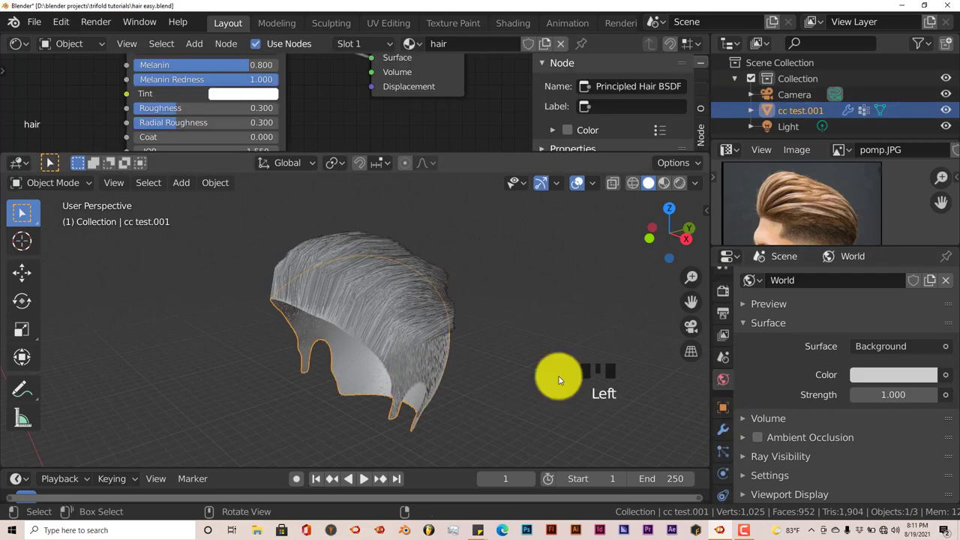
click(720, 448)
scroll(802, 401, up, 12)
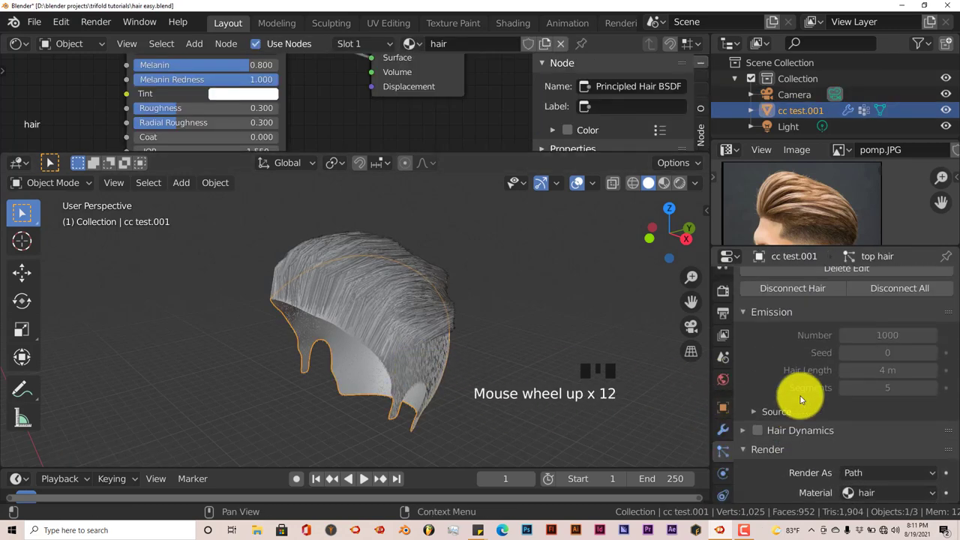
scroll(799, 398, up, 9)
click(777, 300)
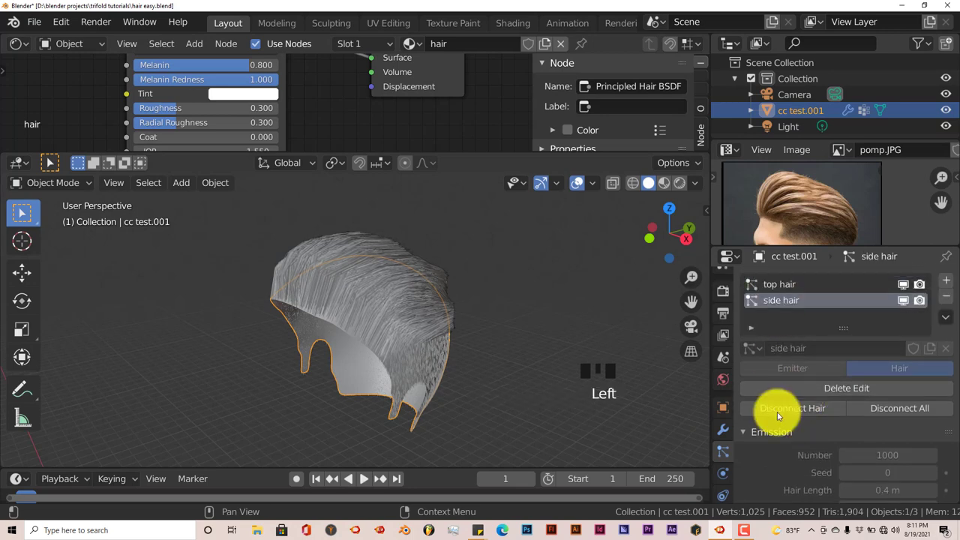
- Review the side hair's emission, render and children settings, and switch the mesh to Particle Edit mode
scroll(776, 411, down, 4)
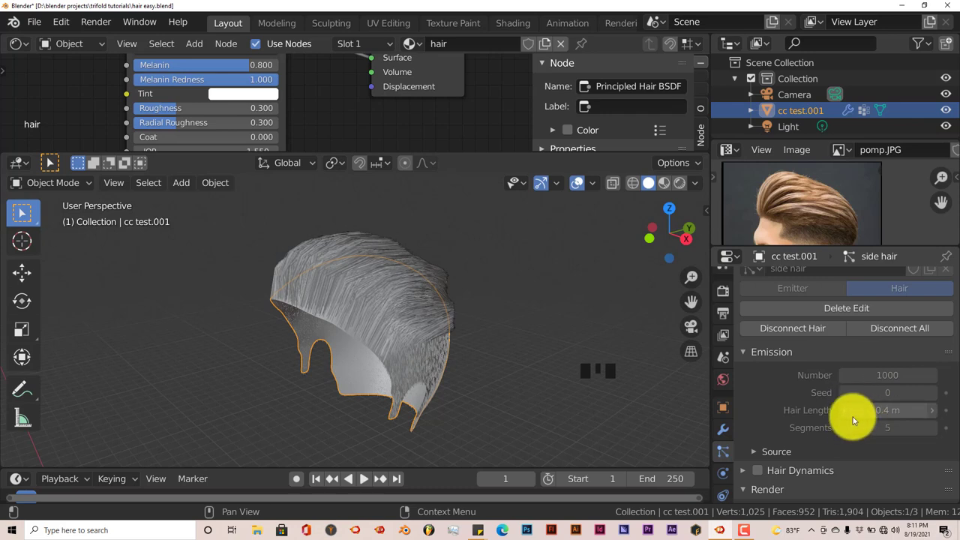
scroll(859, 440, down, 8)
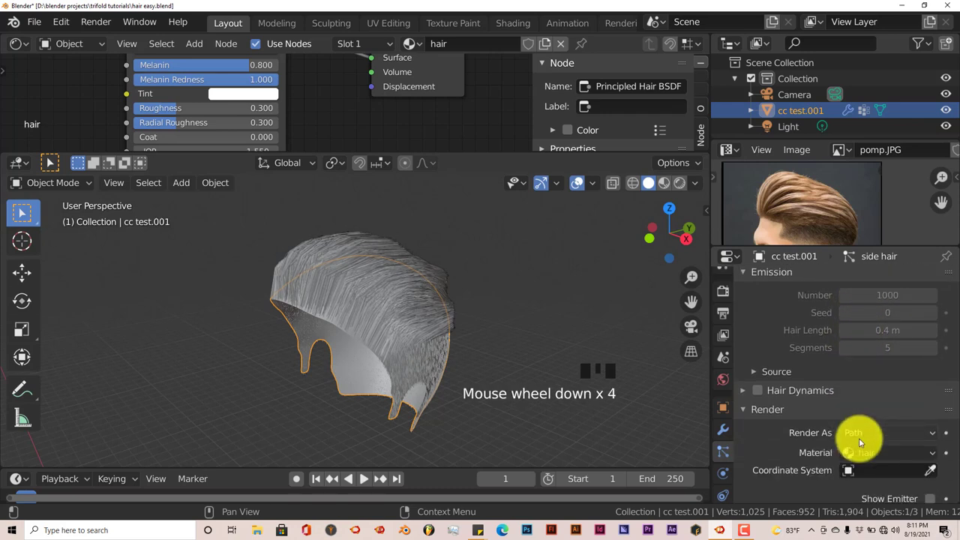
scroll(859, 443, down, 10)
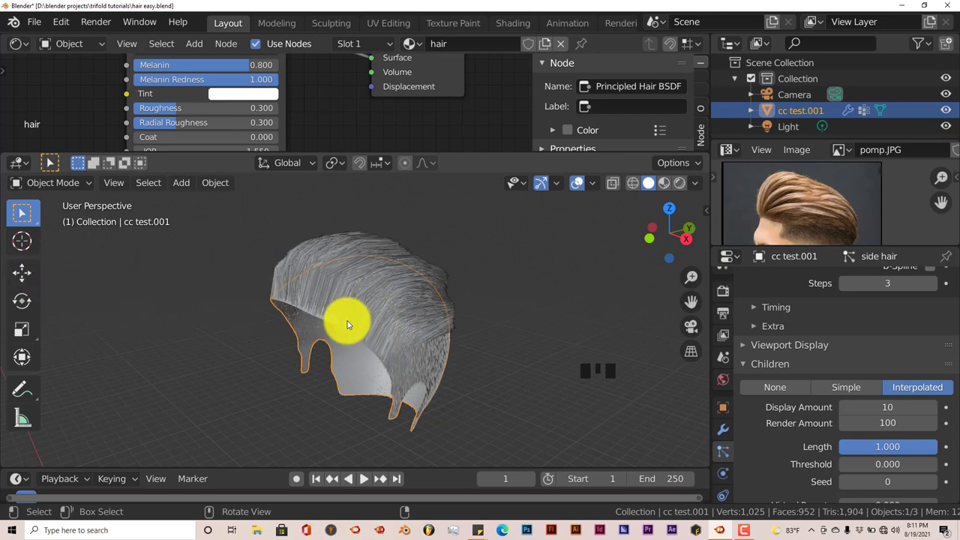
click(62, 183)
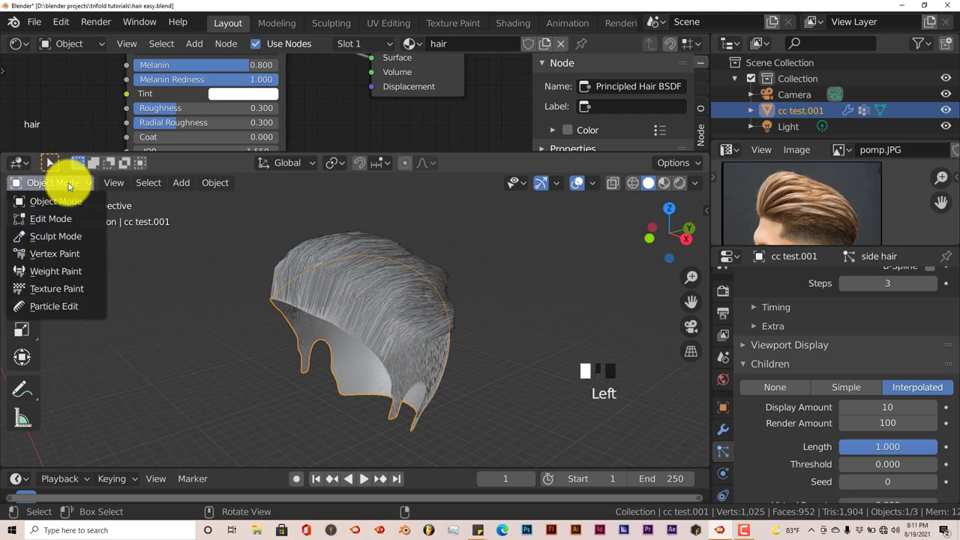
click(71, 313)
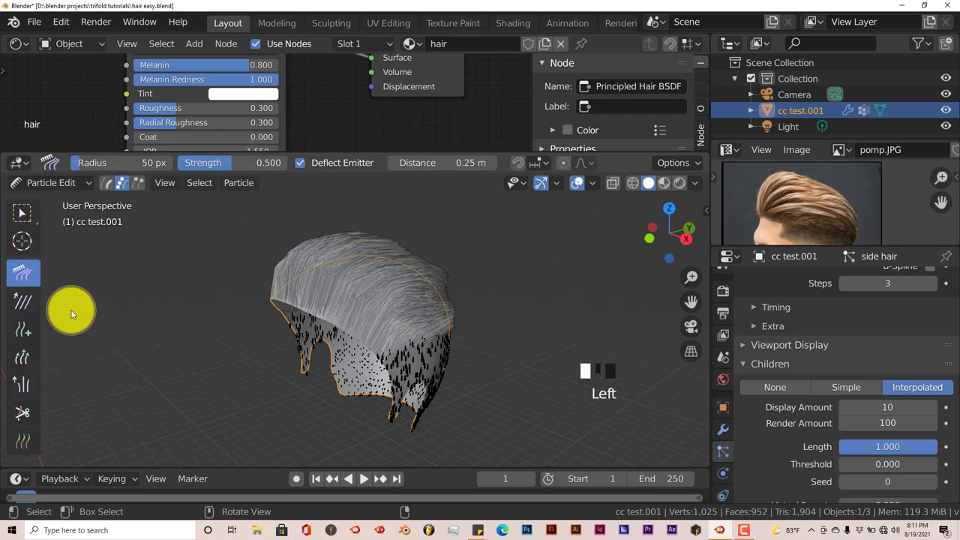
click(22, 332)
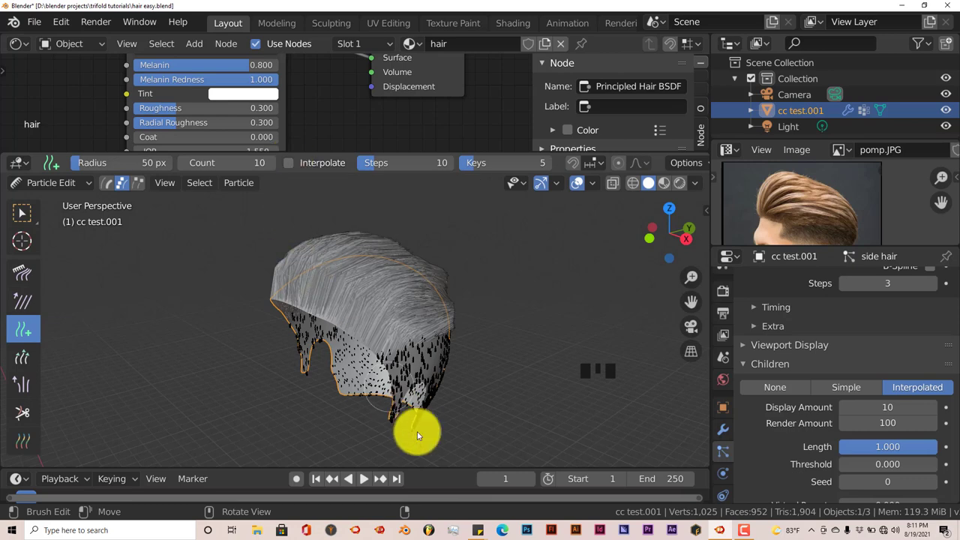
middle_drag(410, 416, 360, 371)
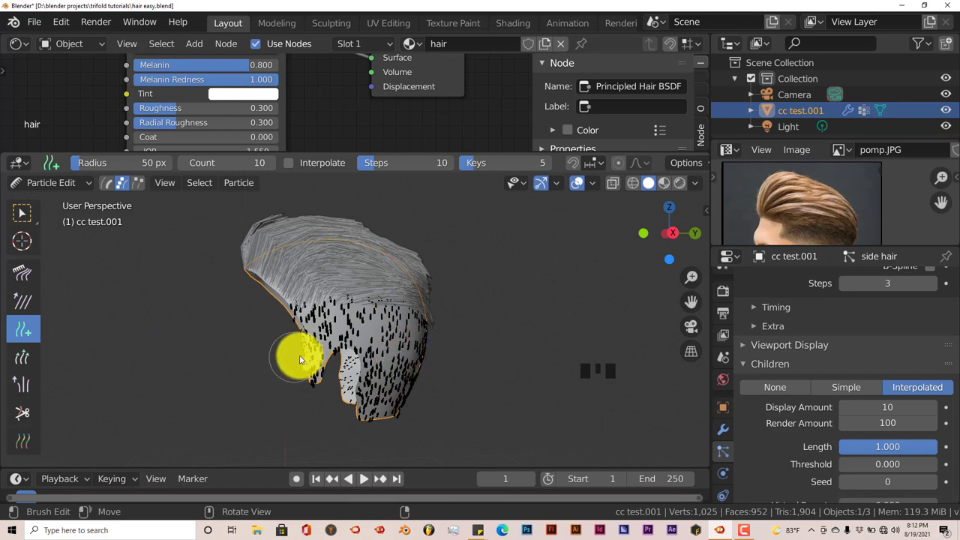
click(23, 276)
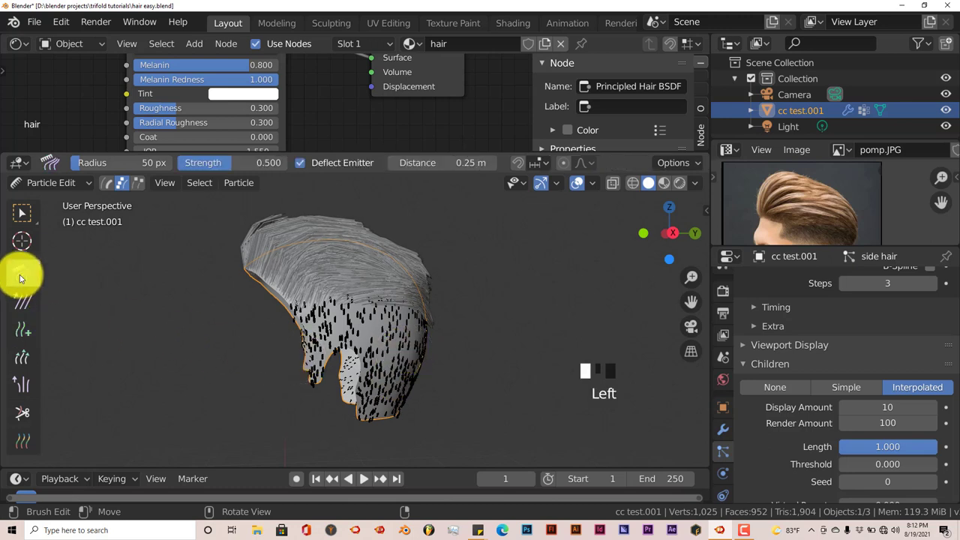
- Return the hair mesh to Object Mode, set the side hair children's Render Amount to 200 and save the file
click(54, 185)
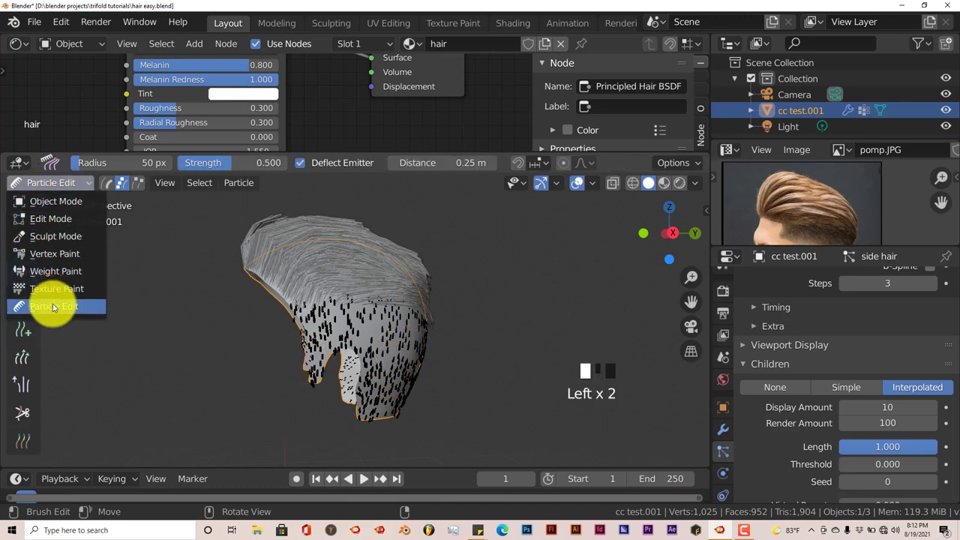
click(65, 202)
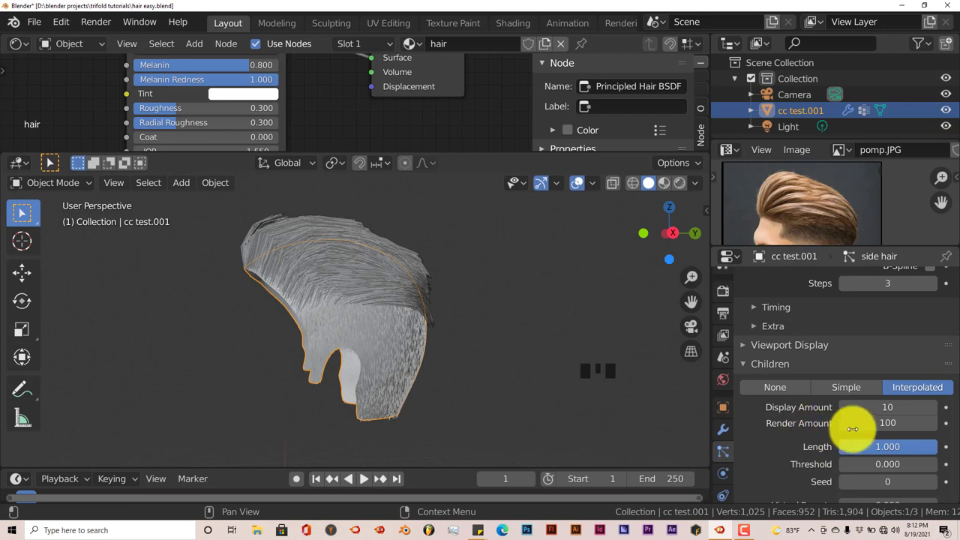
click(880, 424)
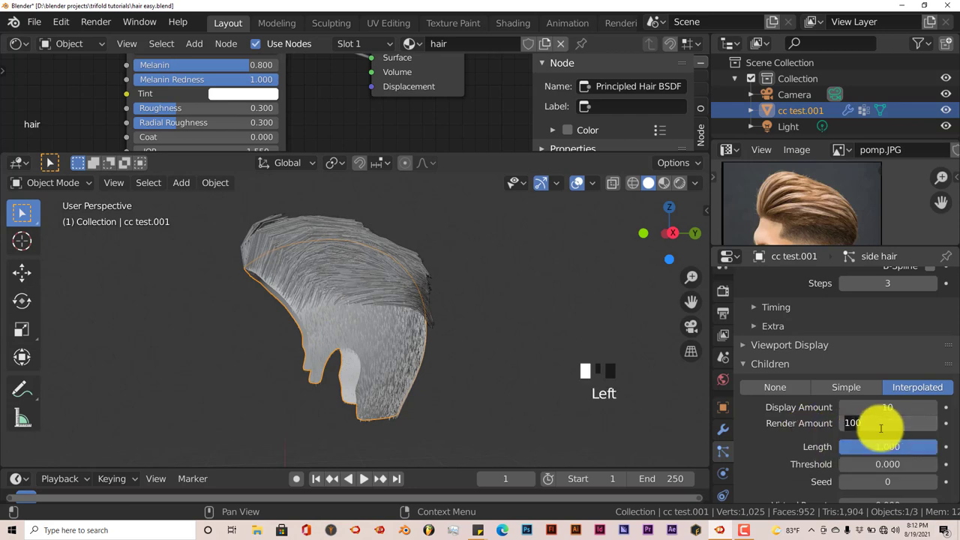
text(2)
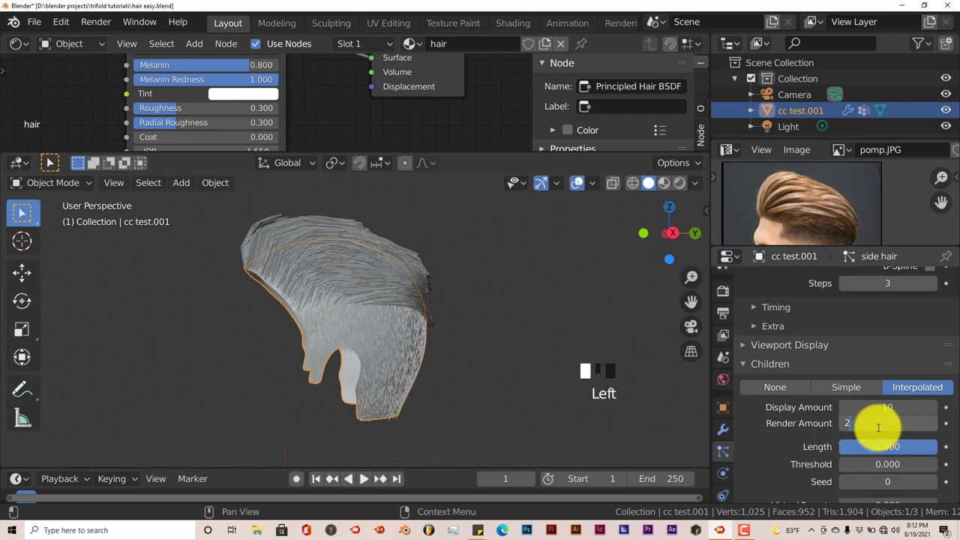
text(00)
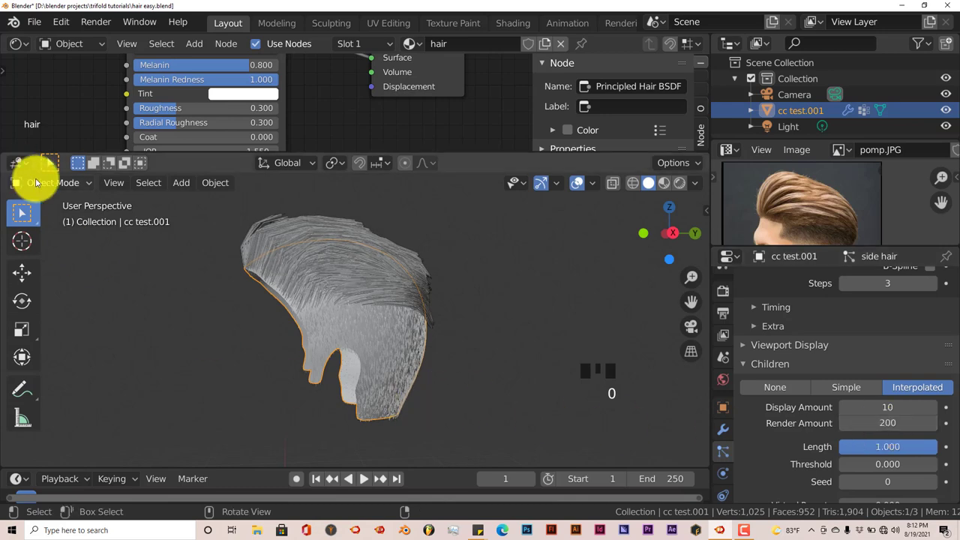
click(34, 22)
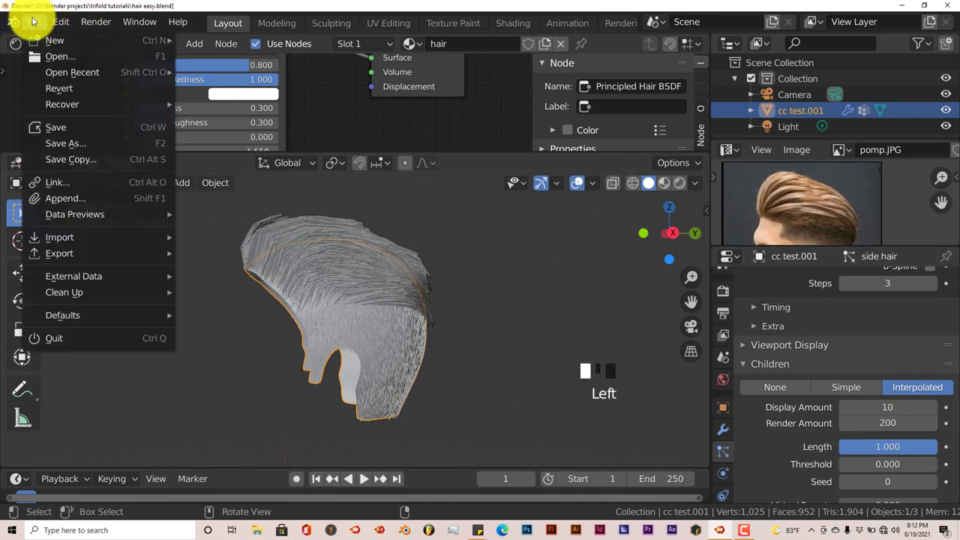
click(54, 128)
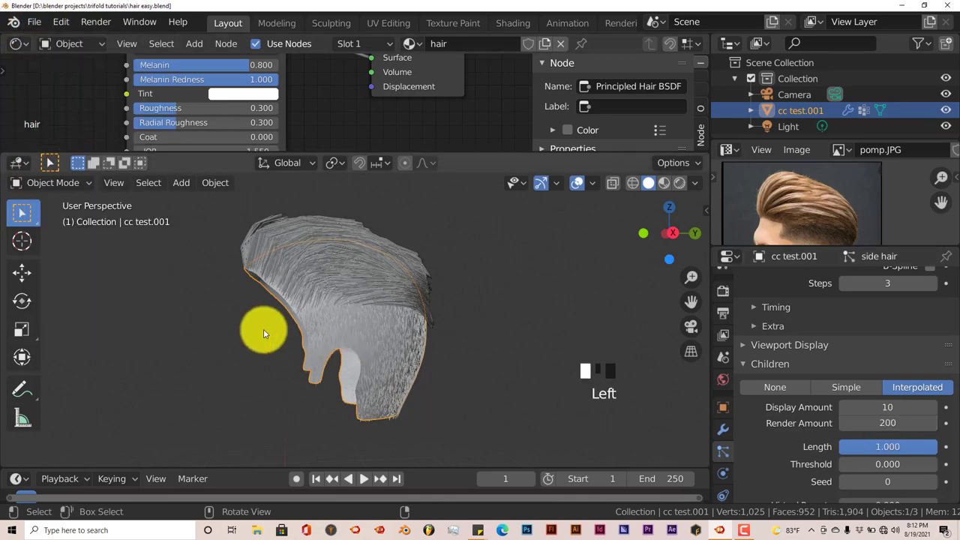
- Switch to the right orthographic view of the hair and align the active camera to that view
mouse_move(292, 357)
middle_down()
mouse_move(339, 360)
mouse_move(278, 360)
middle_up()
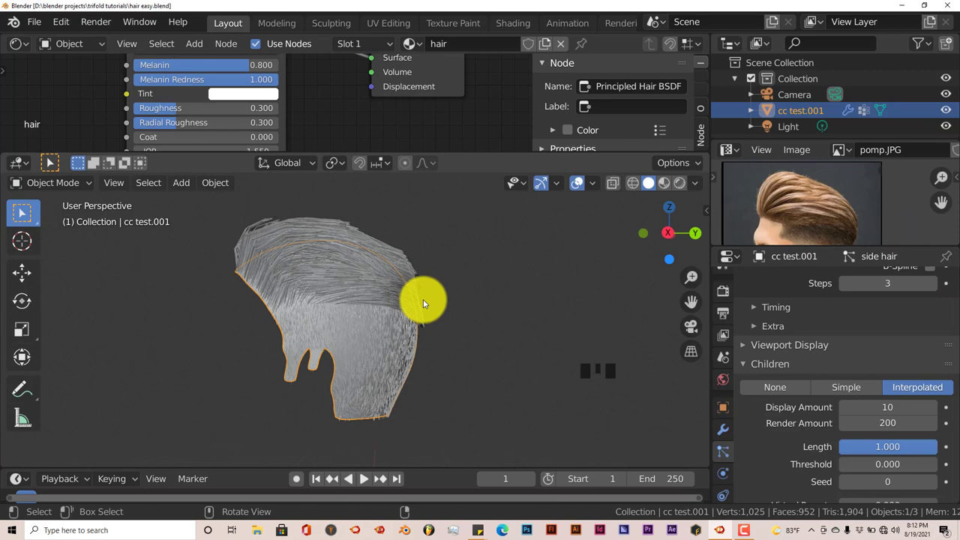
key(KP_3)
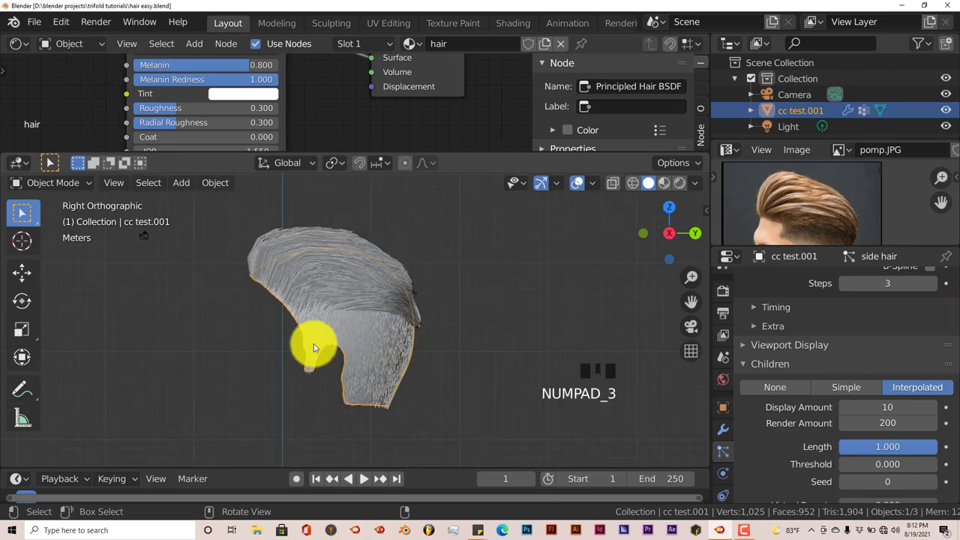
click(112, 182)
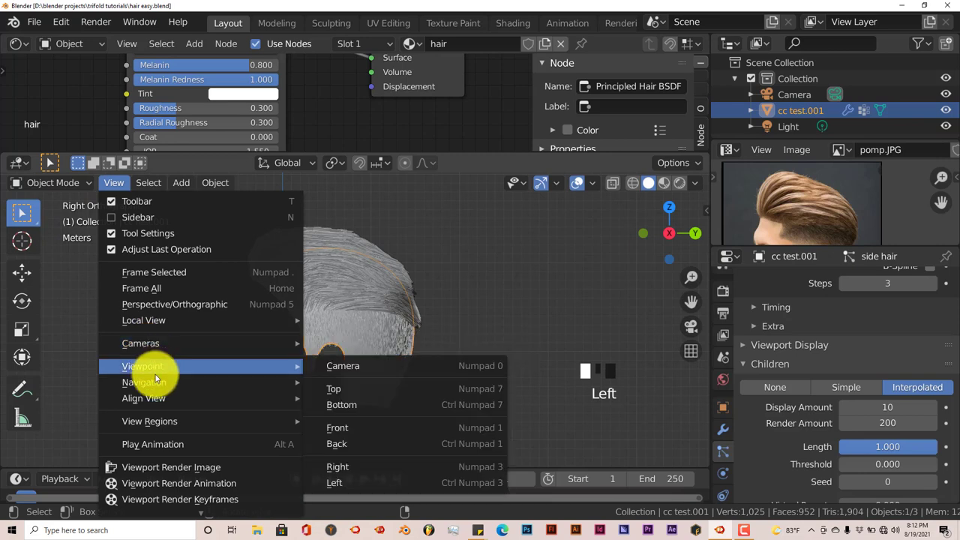
mouse_move(155, 398)
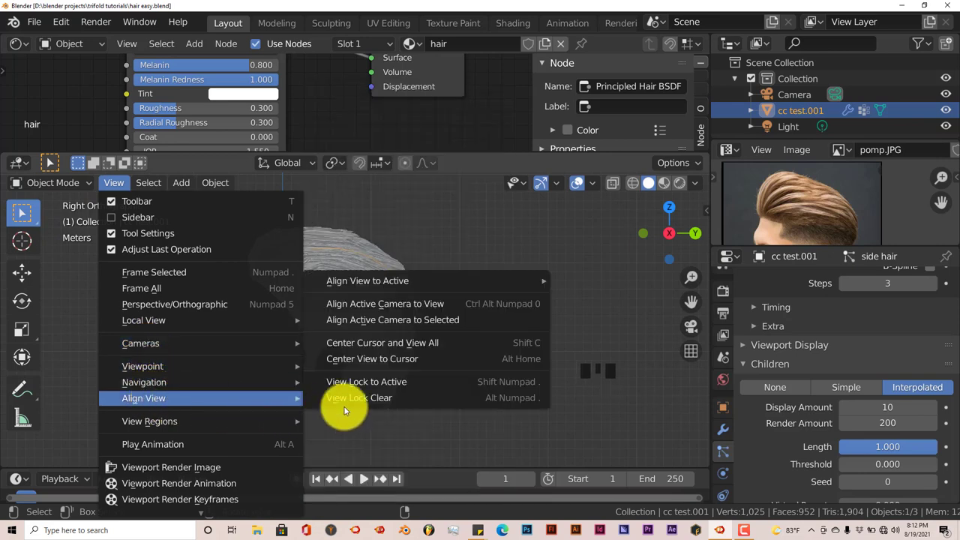
click(347, 307)
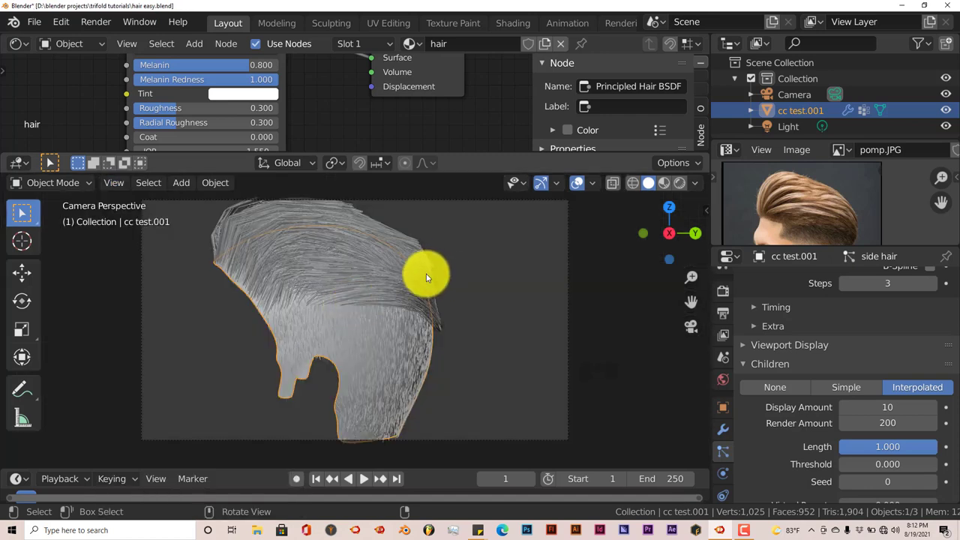
- Select the camera and move it back along the X axis to about 65.8 m to frame the whole hairstyle
scroll(417, 233, down, 2)
click(414, 237)
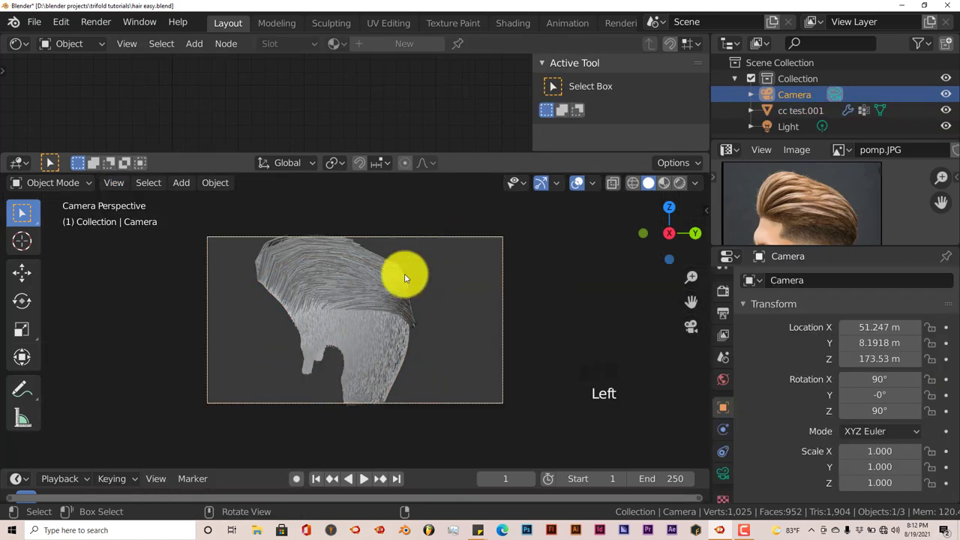
key(g)
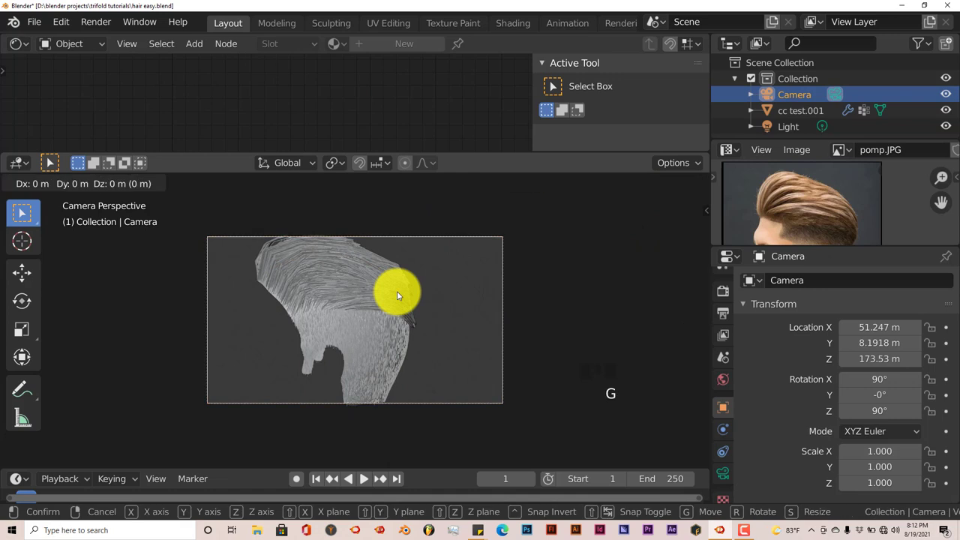
key(x)
click(416, 425)
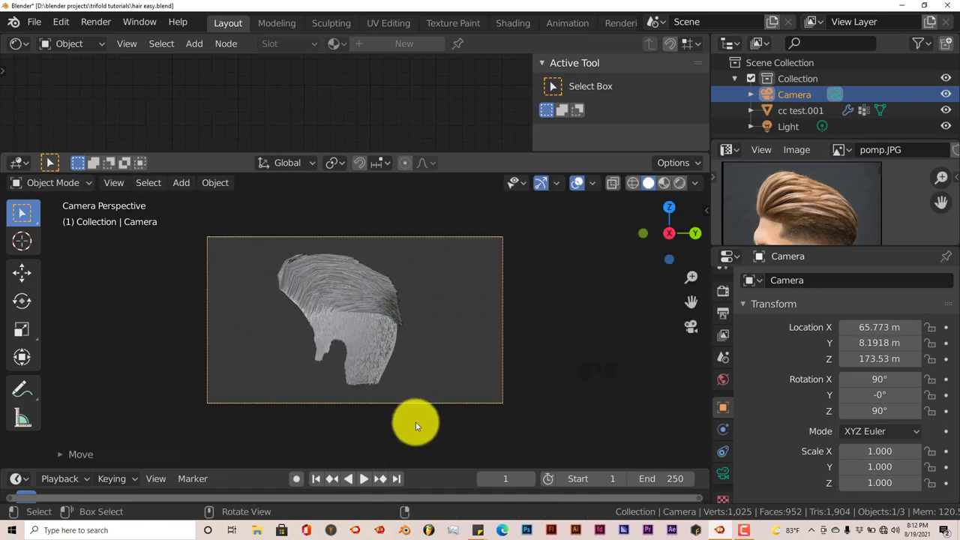
- Save the file, render the current frame from the side camera and examine the side hair's density in the result
click(34, 21)
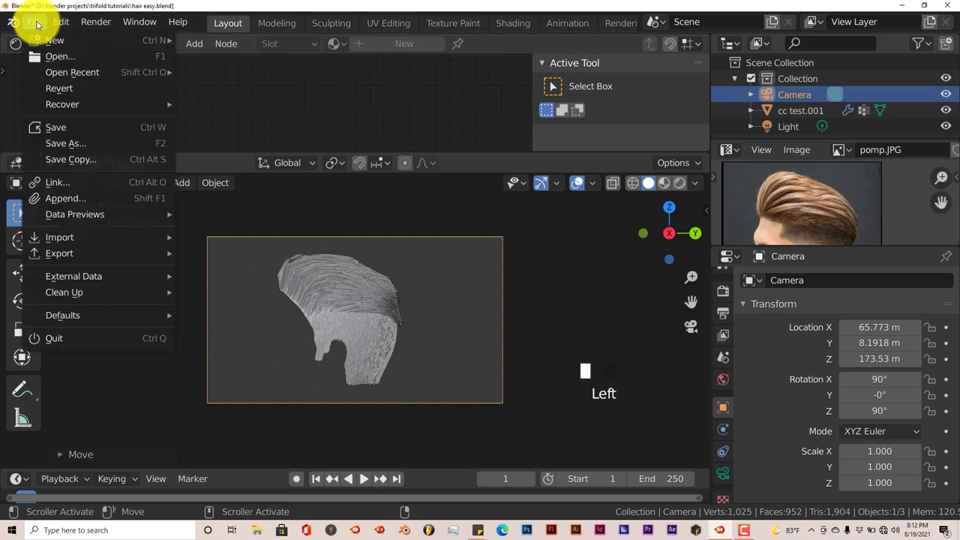
click(69, 129)
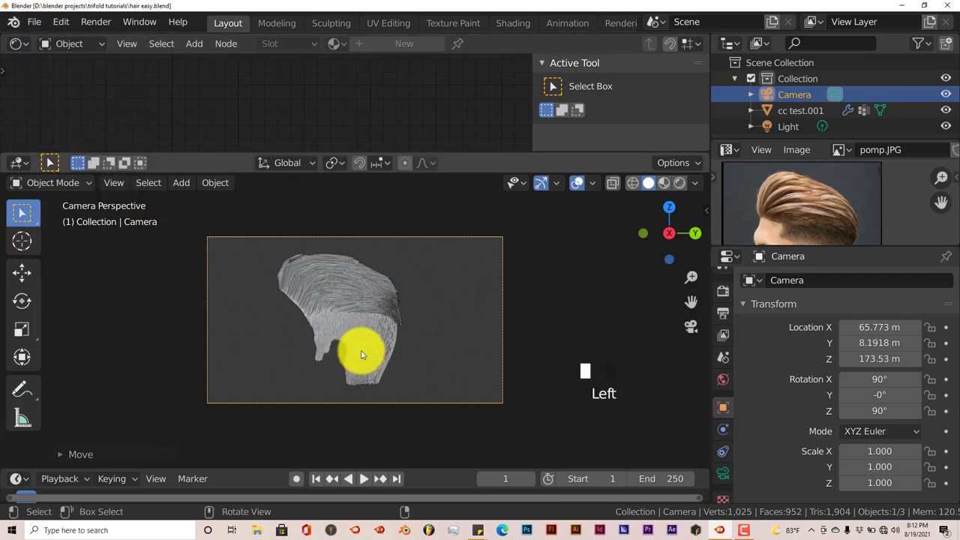
key(F12)
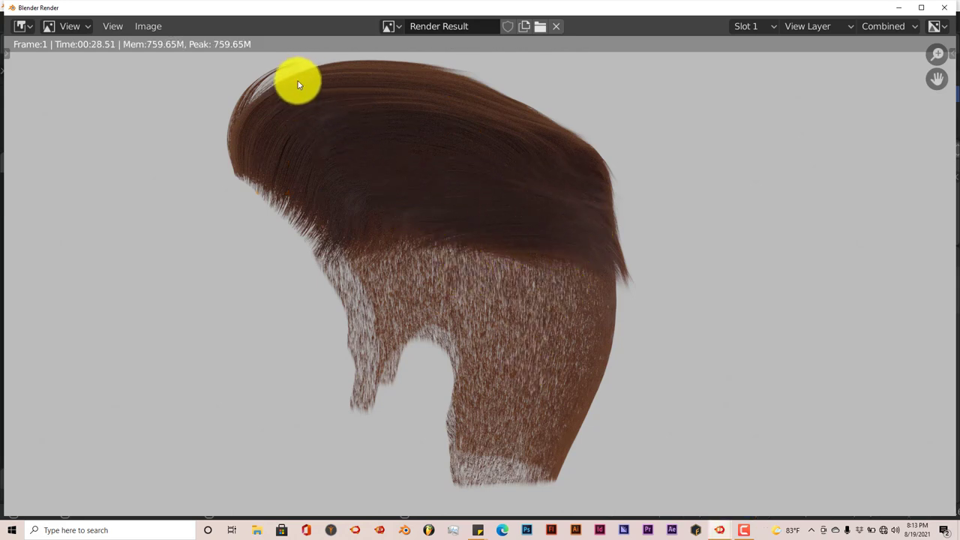
scroll(395, 217, down, 1)
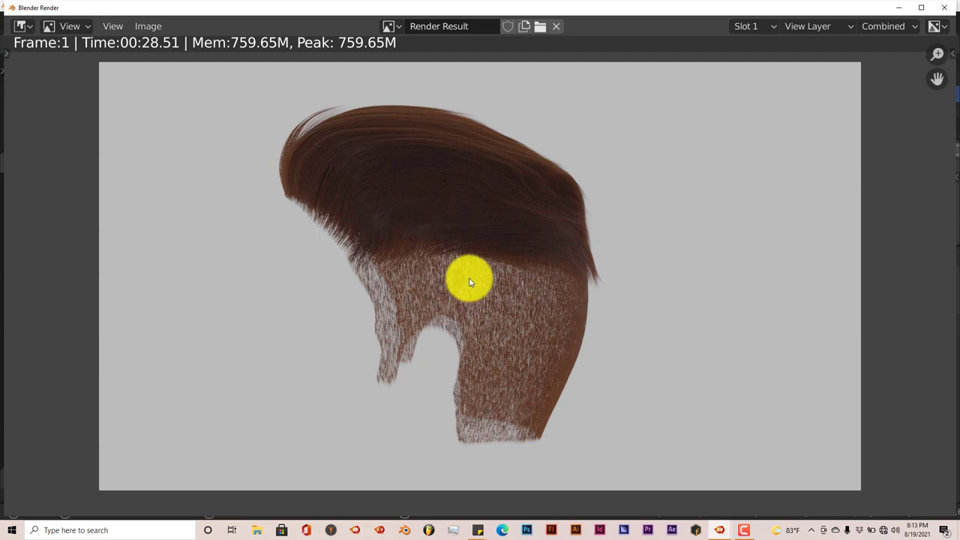
scroll(469, 316, up, 1)
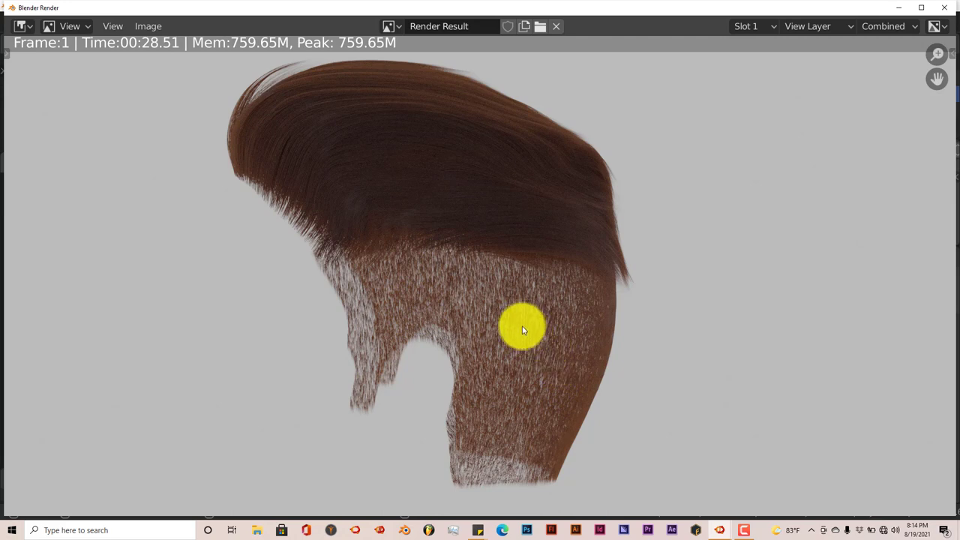
middle_drag(521, 327, 521, 334)
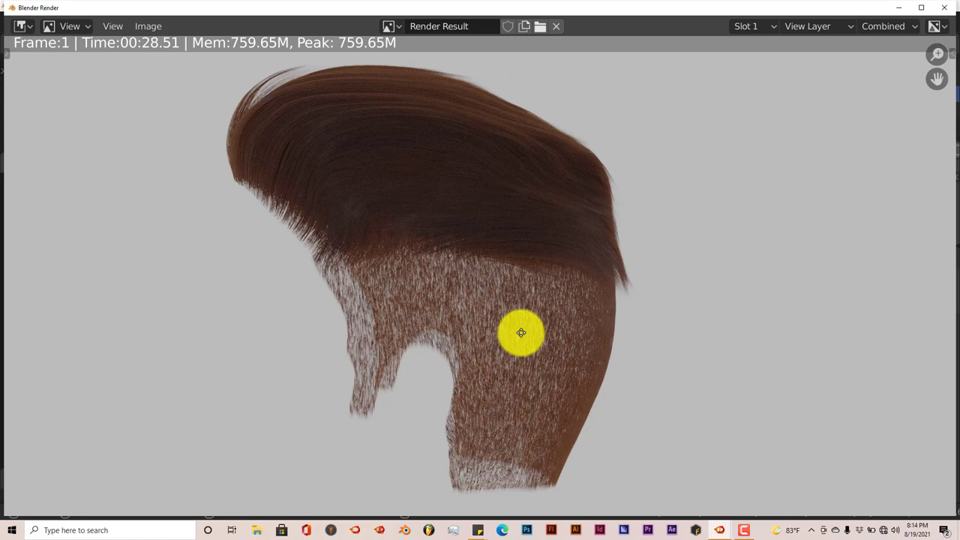